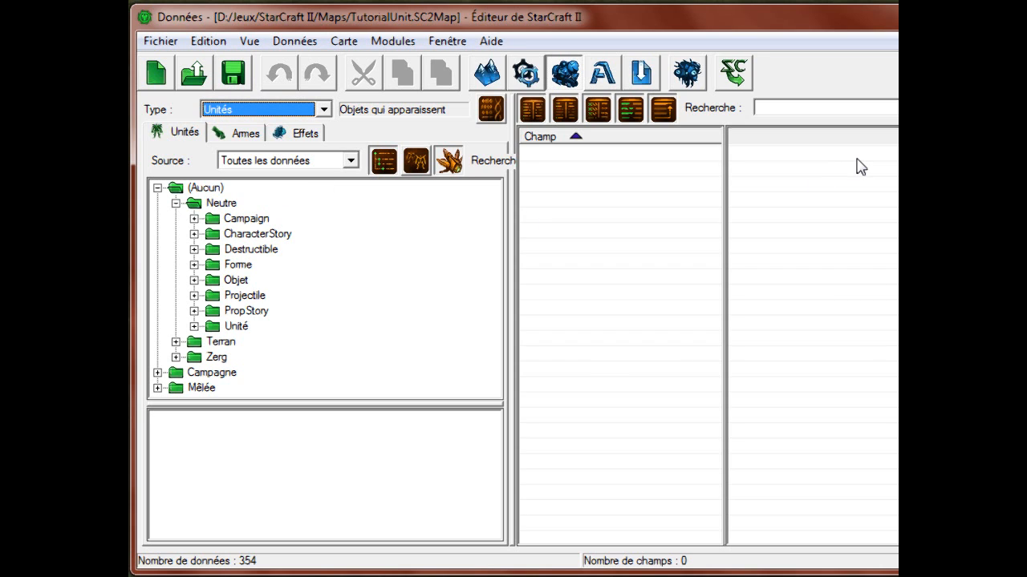
# Step: Open the Super Marine unit from the Terran units in the Mêlée category
pyautogui.click(212, 135)
pyautogui.click(276, 135)
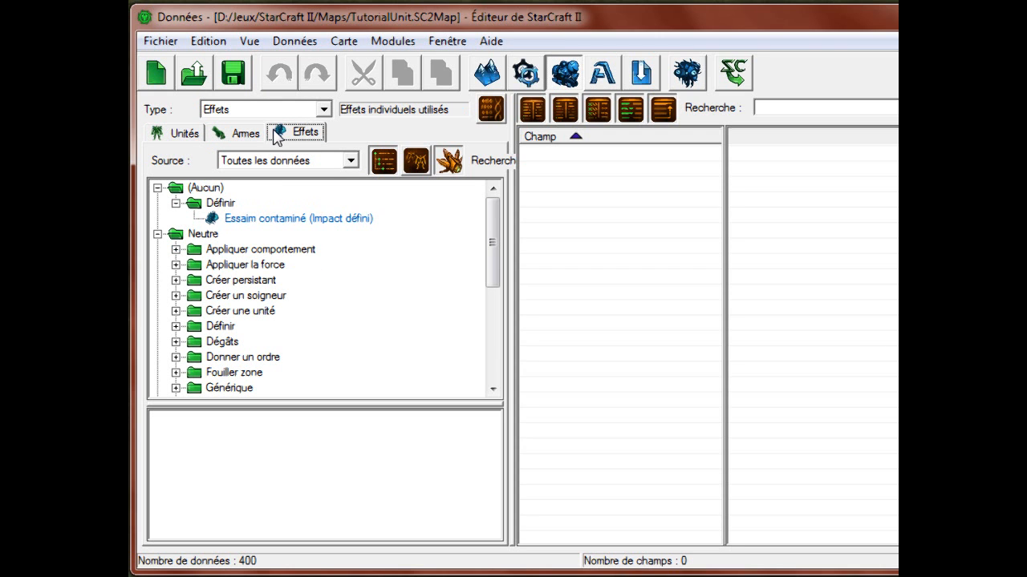
pyautogui.click(188, 132)
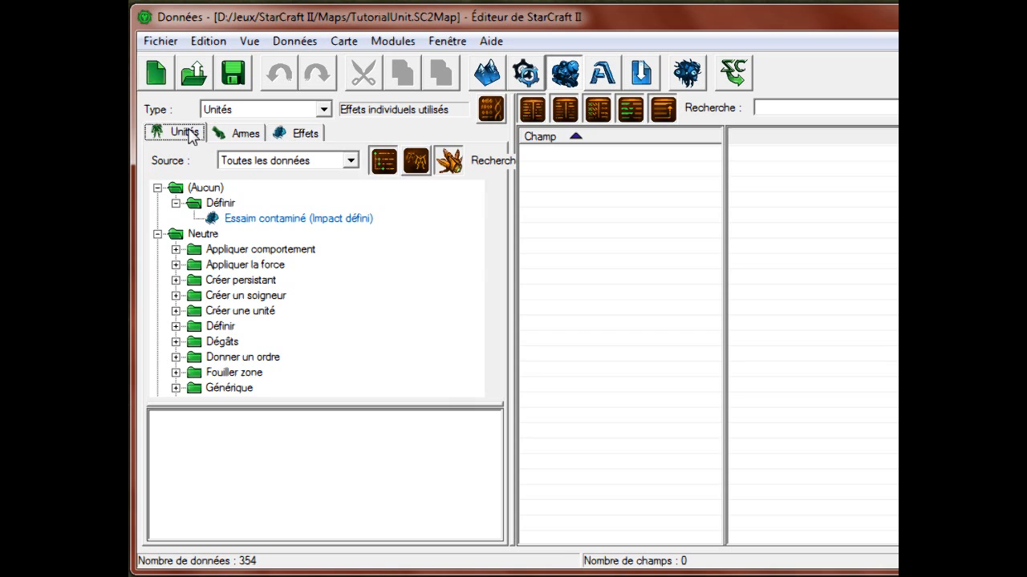
pyautogui.click(158, 188)
pyautogui.click(159, 219)
pyautogui.click(176, 265)
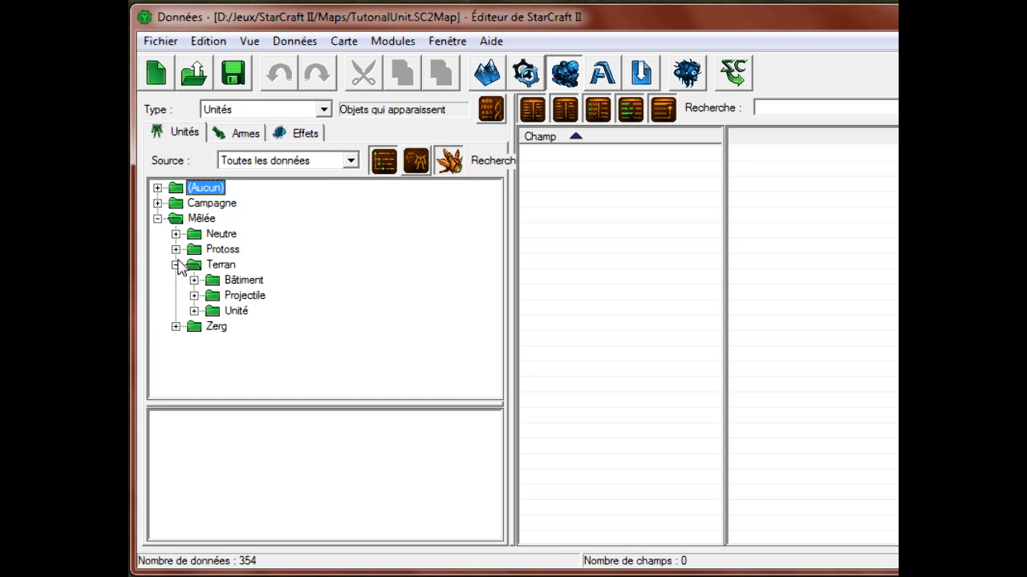
pyautogui.click(197, 307)
pyautogui.scroll(-5, 216, 288)
pyautogui.click(245, 273)
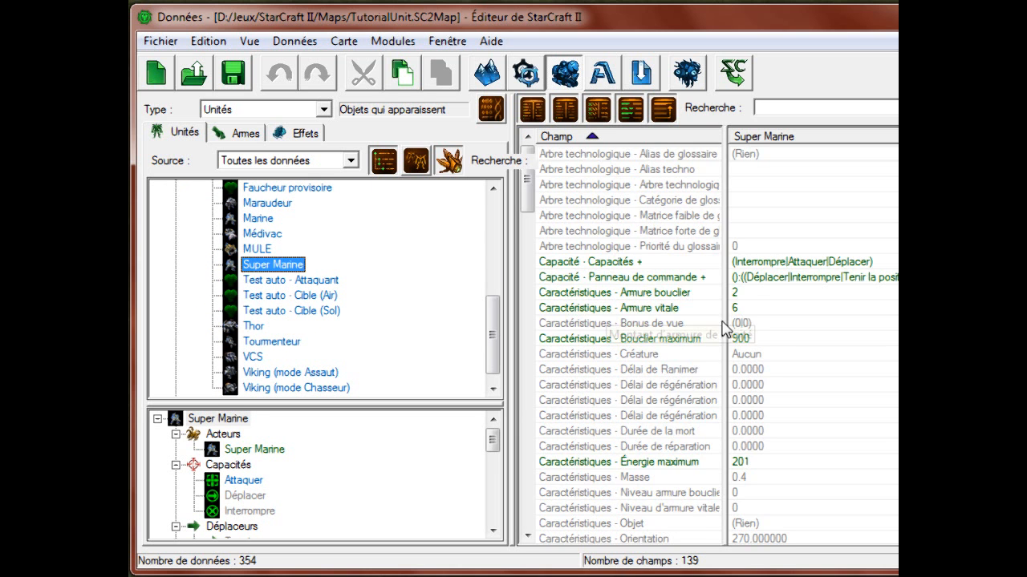
pyautogui.scroll(-12, 810, 337)
pyautogui.doubleClick(711, 249)
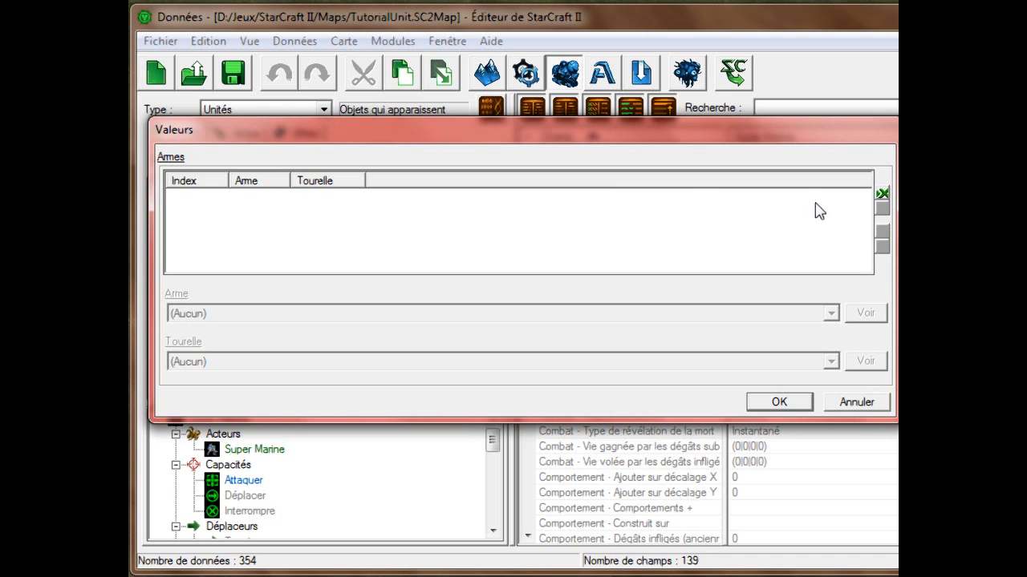
pyautogui.click(881, 193)
pyautogui.click(570, 313)
pyautogui.click(572, 315)
pyautogui.press('s')
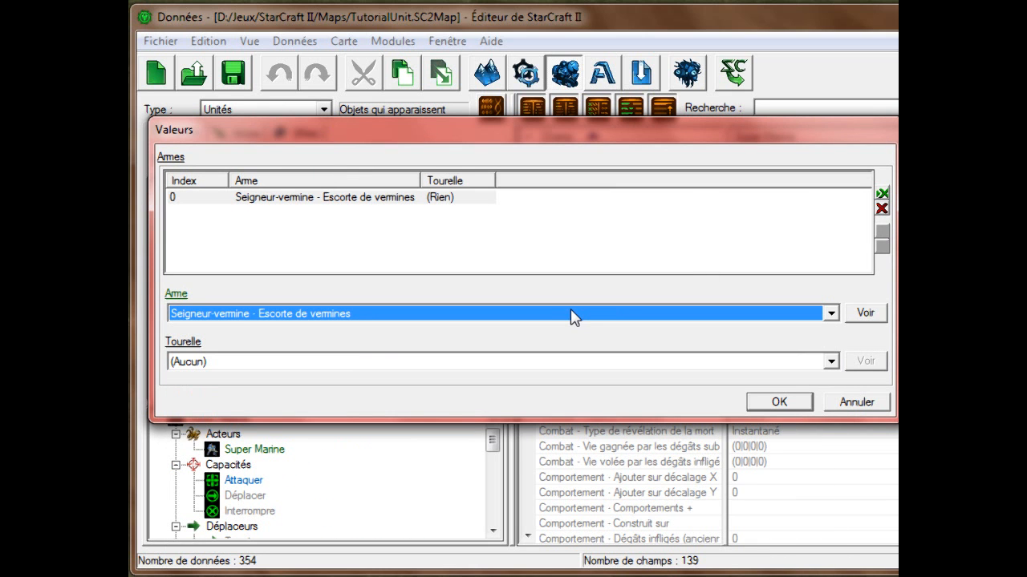
pyautogui.click(848, 408)
pyautogui.click(789, 322)
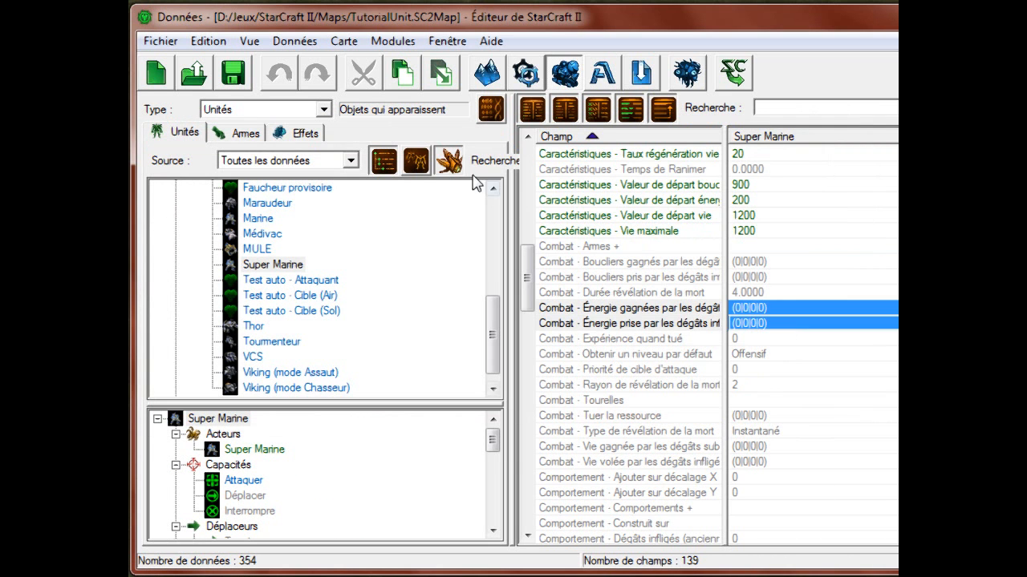
pyautogui.click(794, 232)
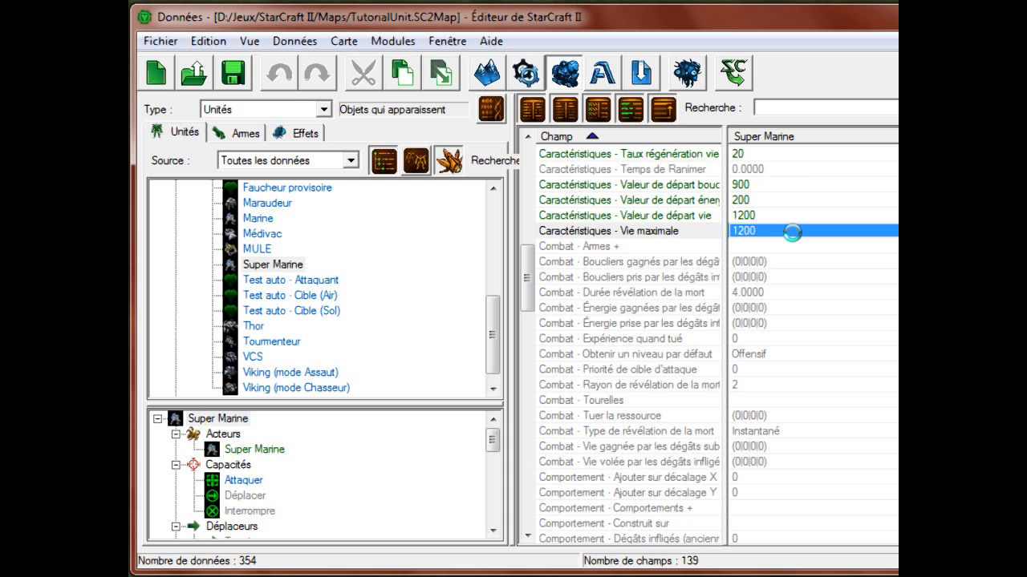
# Step: In the weapons data (Armes), start a new weapon named Super Fusil Gauss and generate its ID from that name
pyautogui.click(247, 133)
pyautogui.click(158, 188)
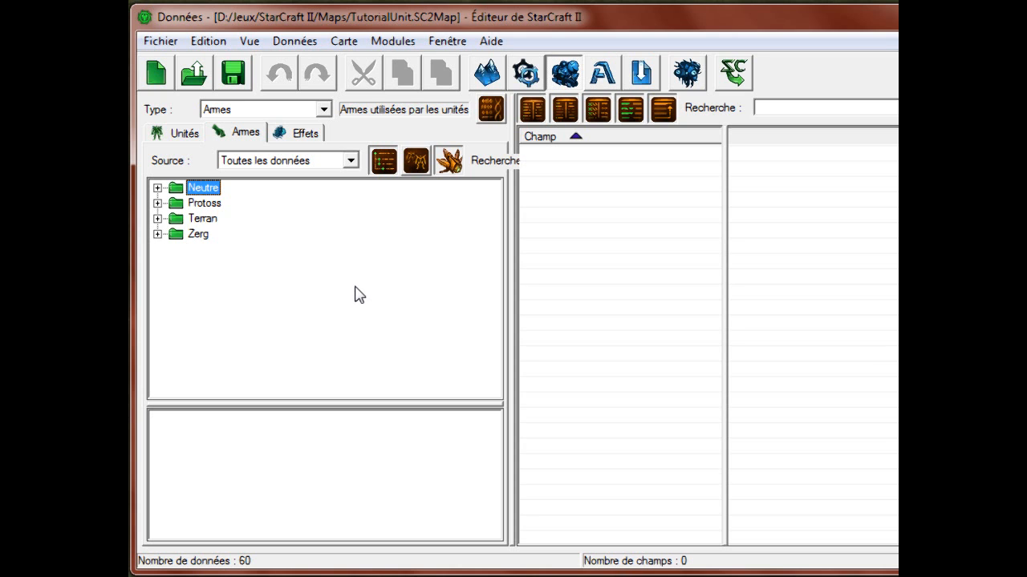
pyautogui.rightClick(324, 246)
pyautogui.click(389, 258)
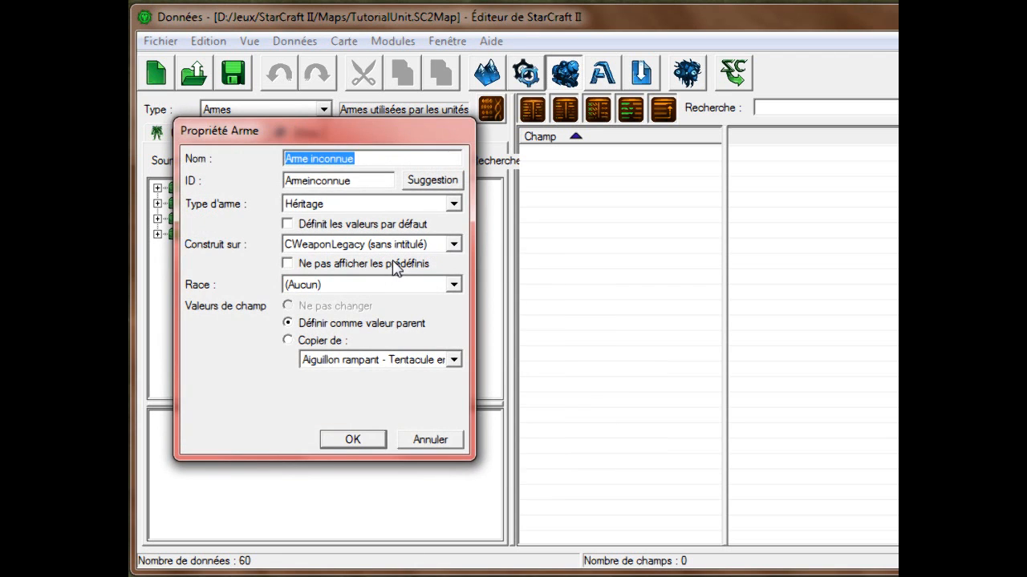
pyautogui.write('Super Faull')
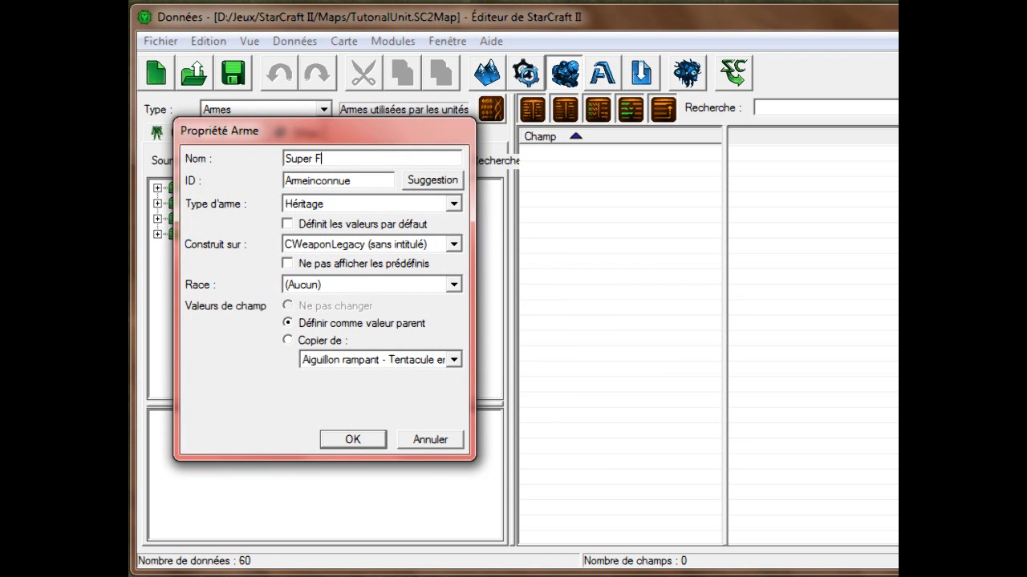
pyautogui.press('BackSpace')
pyautogui.press('BackSpace')
pyautogui.press('BackSpace')
pyautogui.press('BackSpace')
pyautogui.write('usil Gauss')
pyautogui.click(432, 179)
# Step: Set the new weapon's race to Terran, keep the Héritage weapon type and the CWeaponLegacy parent, and create it
pyautogui.click(406, 205)
pyautogui.click(407, 208)
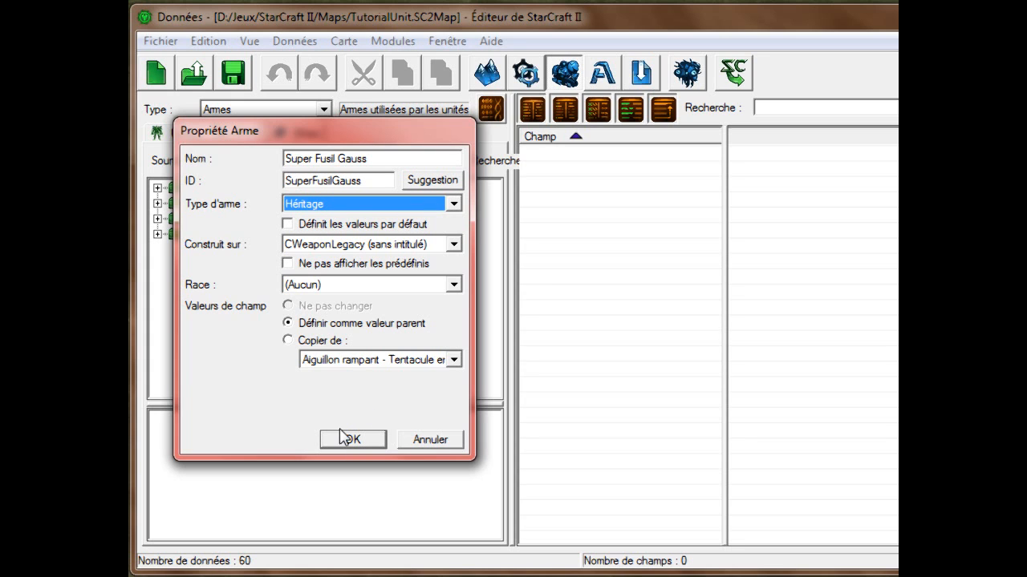
pyautogui.click(344, 286)
pyautogui.click(347, 310)
pyautogui.click(356, 205)
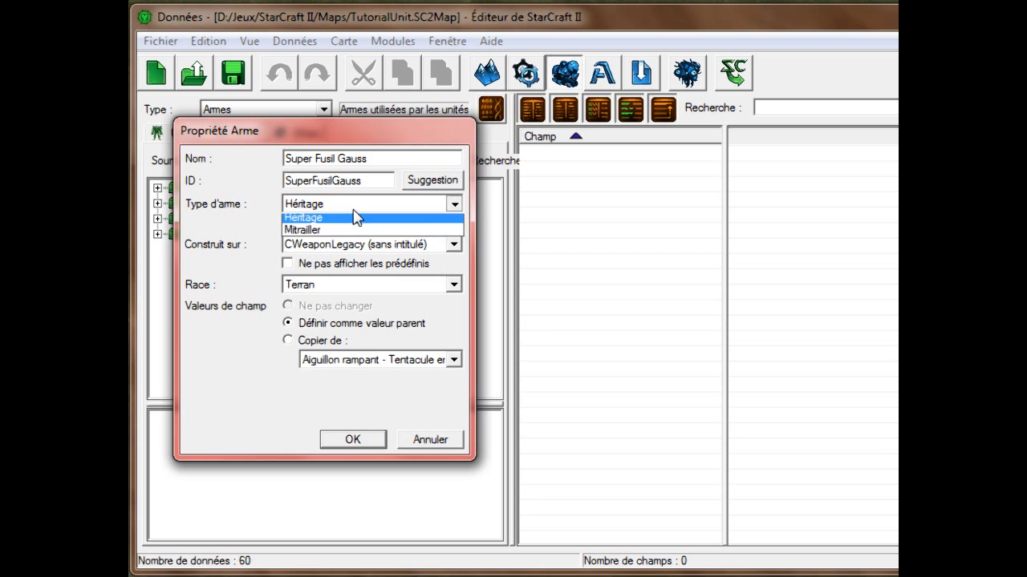
pyautogui.click(337, 218)
pyautogui.click(341, 244)
pyautogui.click(341, 243)
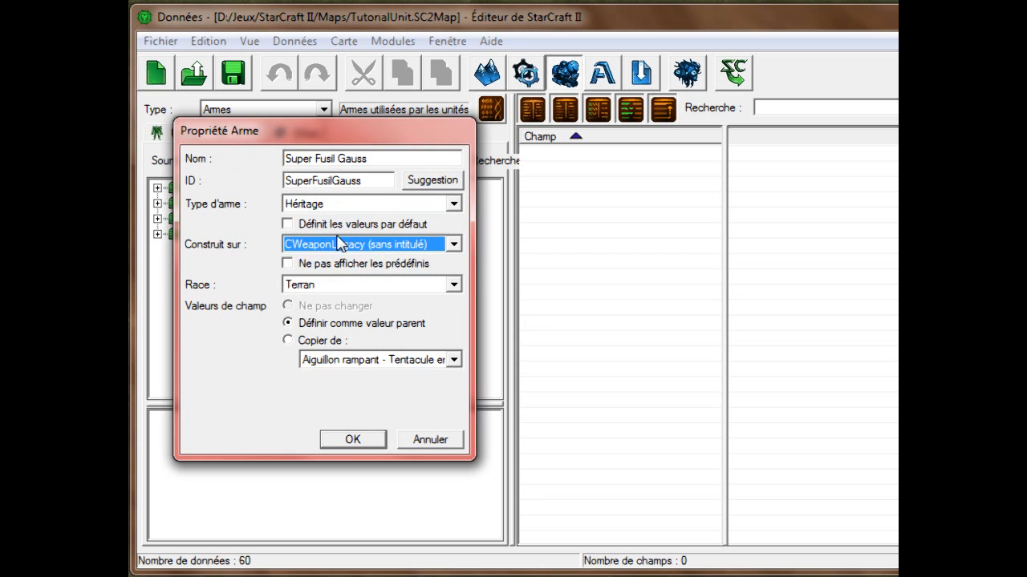
pyautogui.click(343, 206)
pyautogui.click(343, 205)
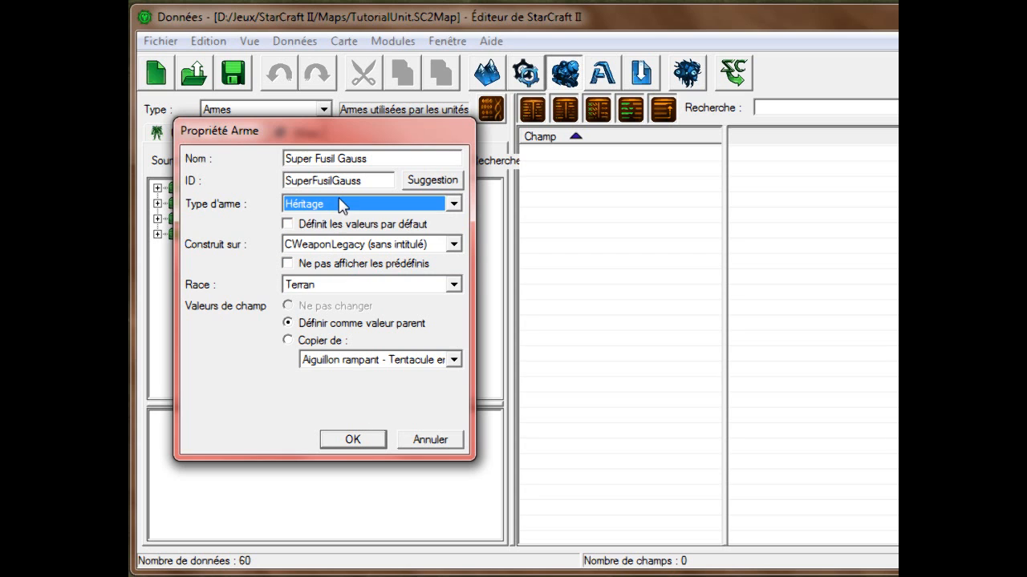
pyautogui.click(340, 249)
pyautogui.click(341, 248)
pyautogui.click(374, 438)
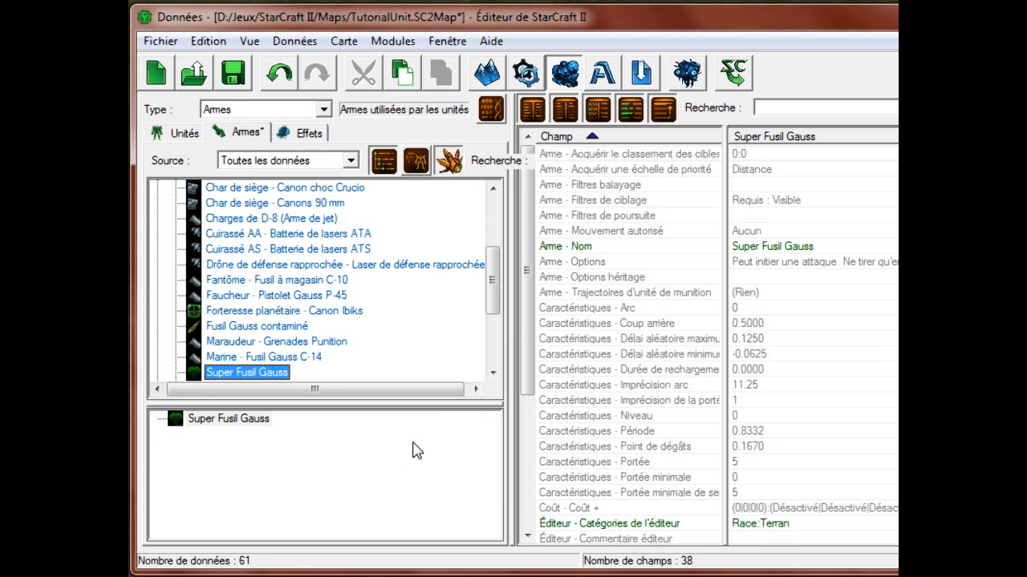
# Step: Select the Filtres balayage field of the Super Fusil Gauss weapon and save the map
pyautogui.scroll(-2, 401, 313)
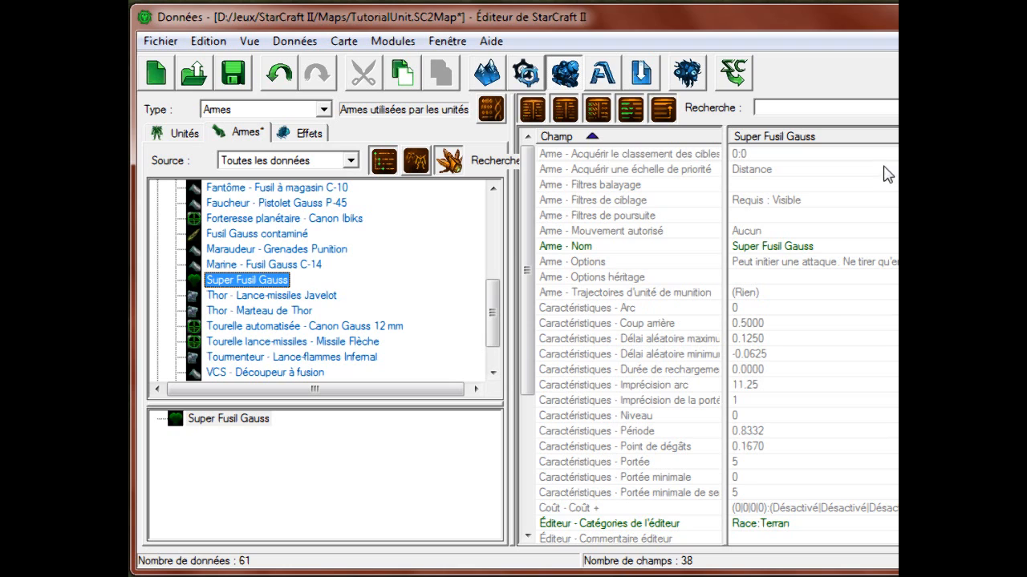
pyautogui.click(803, 168)
pyautogui.press('Down')
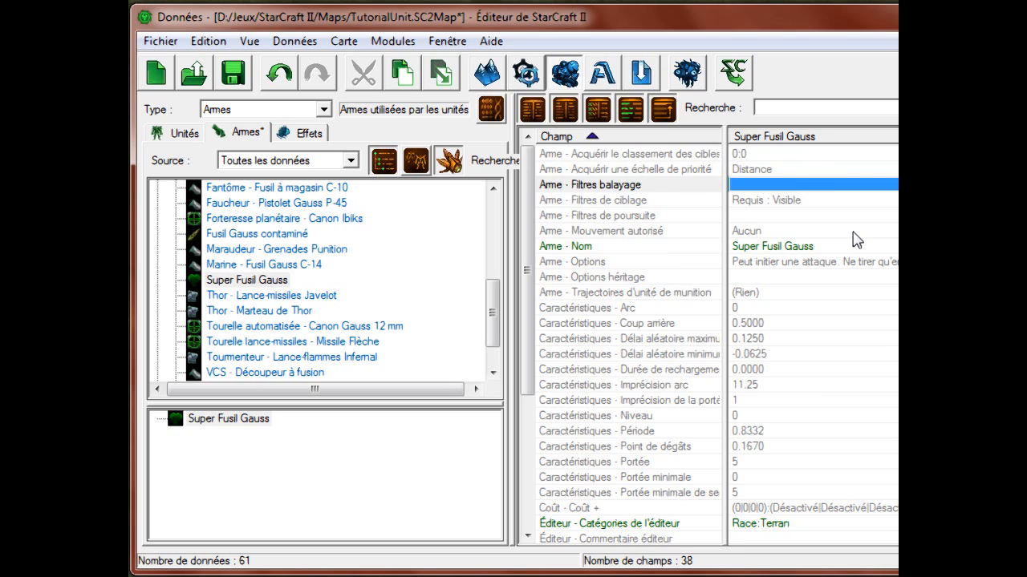
pyautogui.press('Up')
pyautogui.press('Down')
pyautogui.click(636, 186)
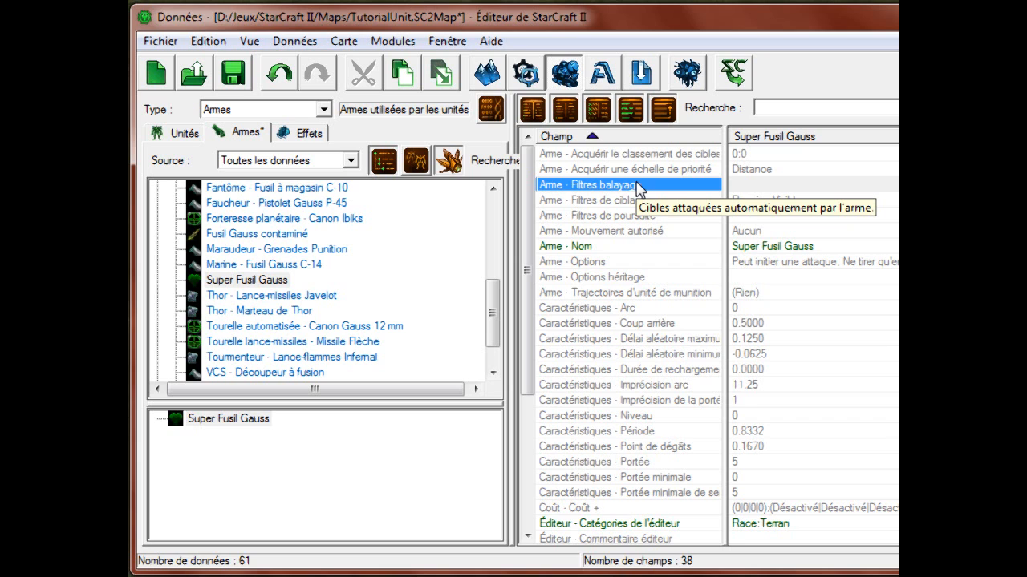
pyautogui.hotkey('ctrl', 's')
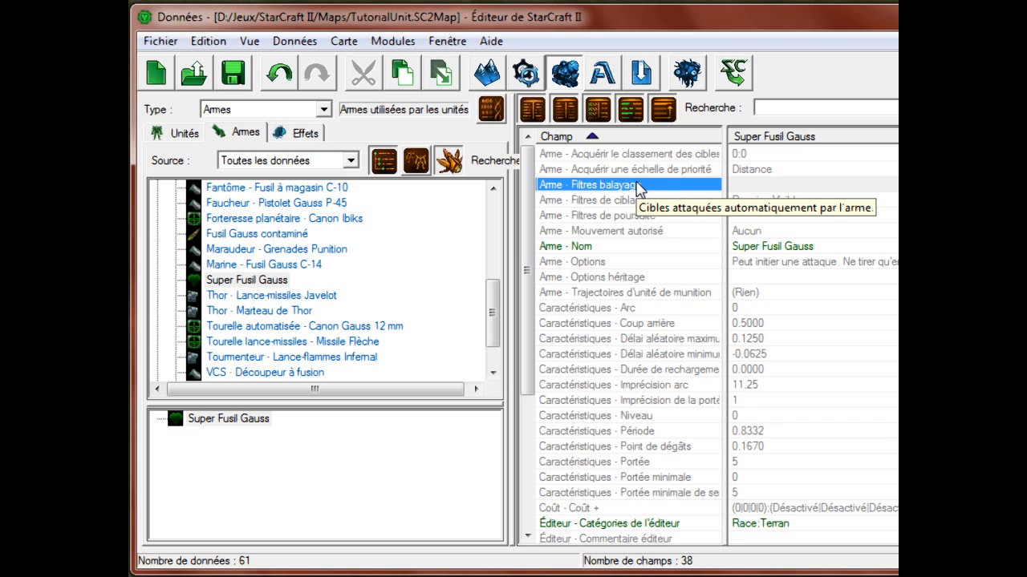
# Step: Compare the filter fields of Super Fusil Gauss with those of nearby Terran weapons such as Marine - Fusil Gauss C-14 and Maraudeur - Grenades Punition
pyautogui.click(255, 234)
pyautogui.click(275, 264)
pyautogui.click(275, 235)
pyautogui.click(285, 265)
pyautogui.click(282, 249)
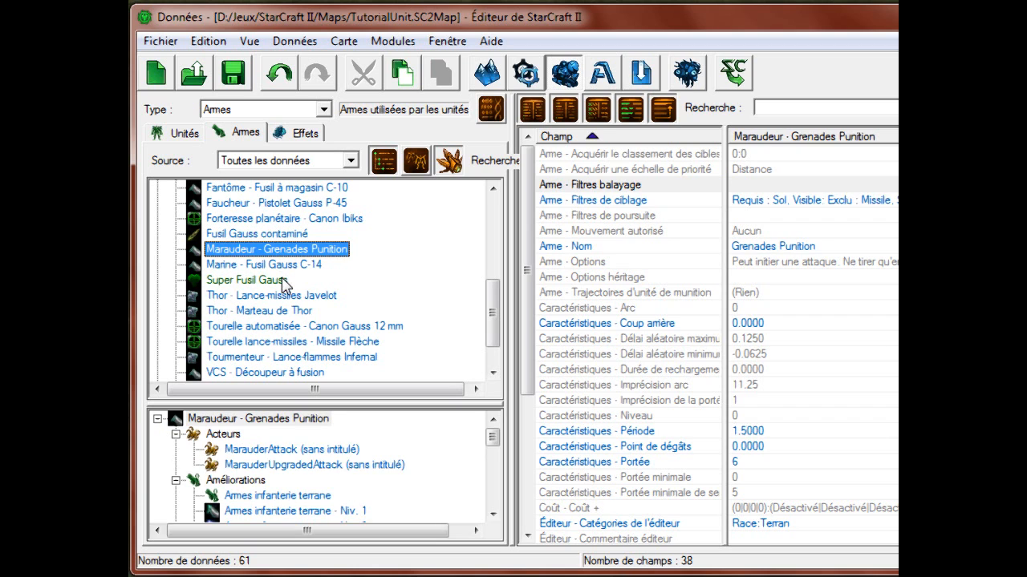
pyautogui.click(283, 280)
pyautogui.click(813, 186)
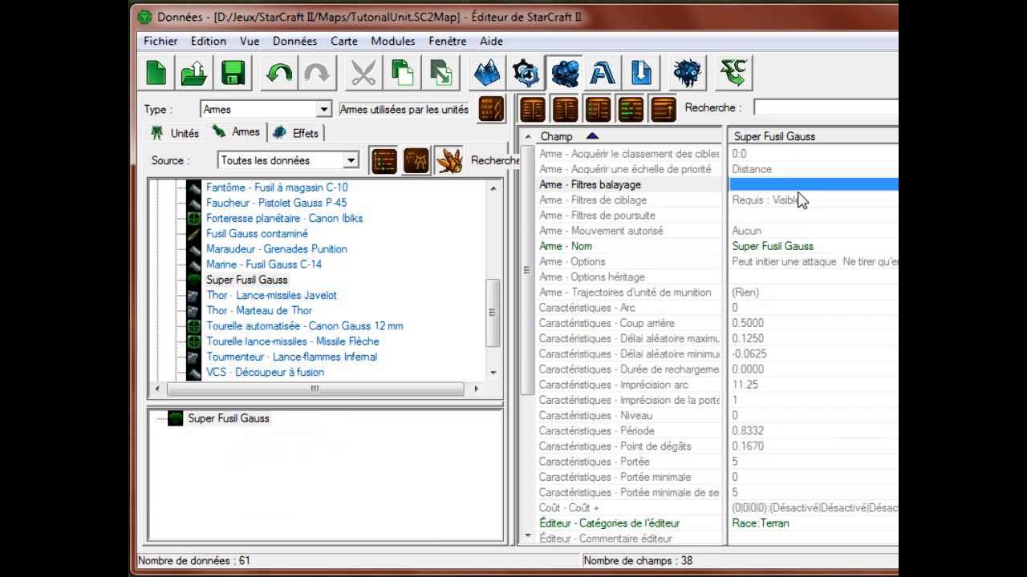
pyautogui.click(622, 201)
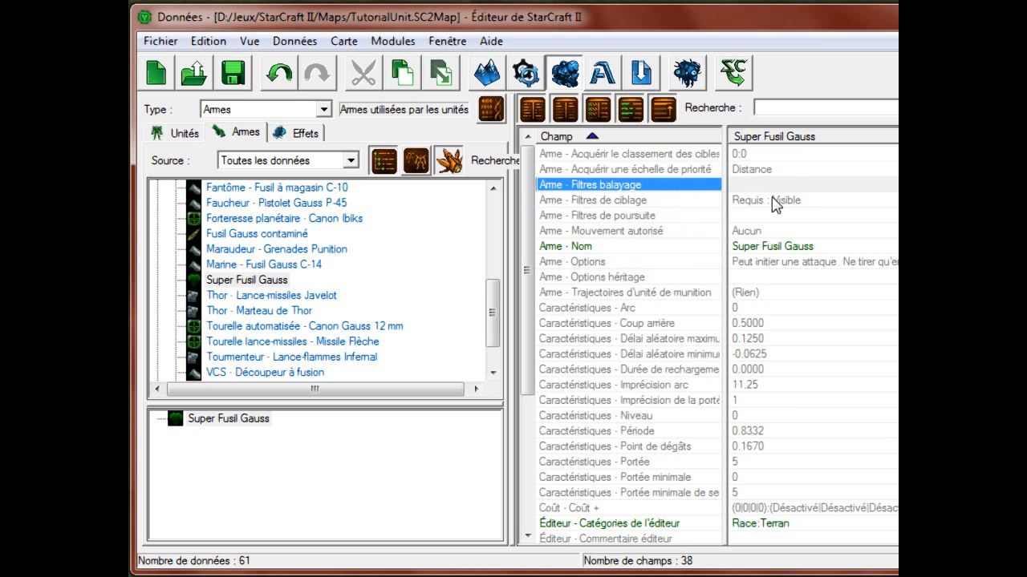
# Step: Open the Filtres balayage values of Super Fusil Gauss and examine the target types and the states they can take
pyautogui.click(796, 187)
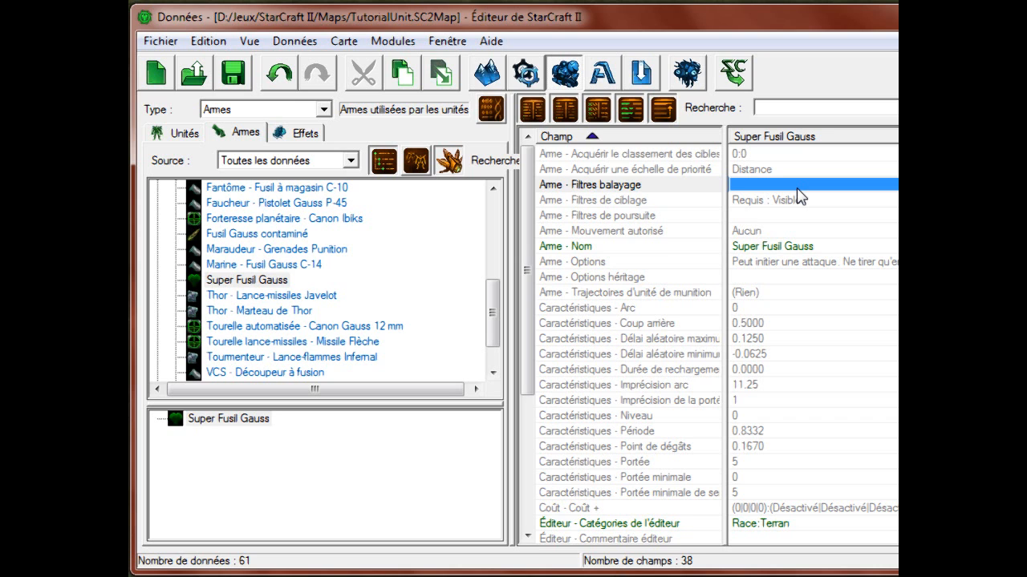
pyautogui.doubleClick(798, 189)
pyautogui.scroll(-10, 358, 238)
pyautogui.scroll(10, 409, 253)
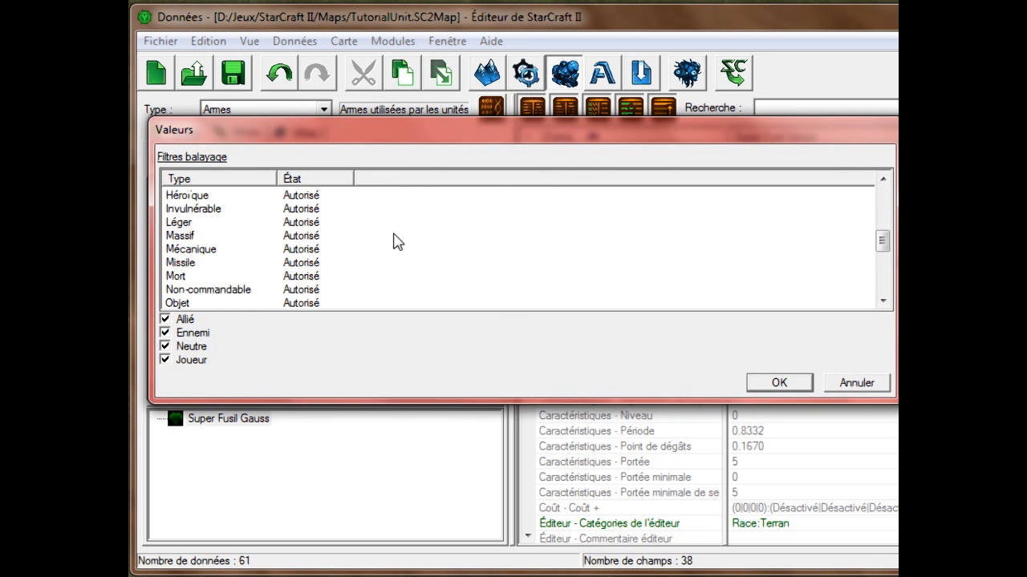
pyautogui.click(280, 199)
pyautogui.scroll(-10, 277, 211)
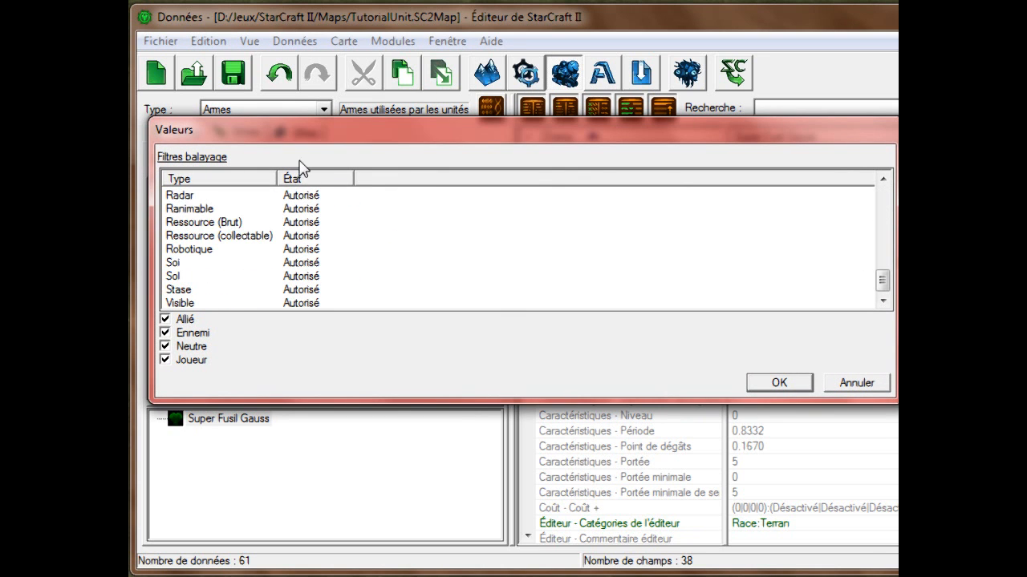
pyautogui.click(316, 214)
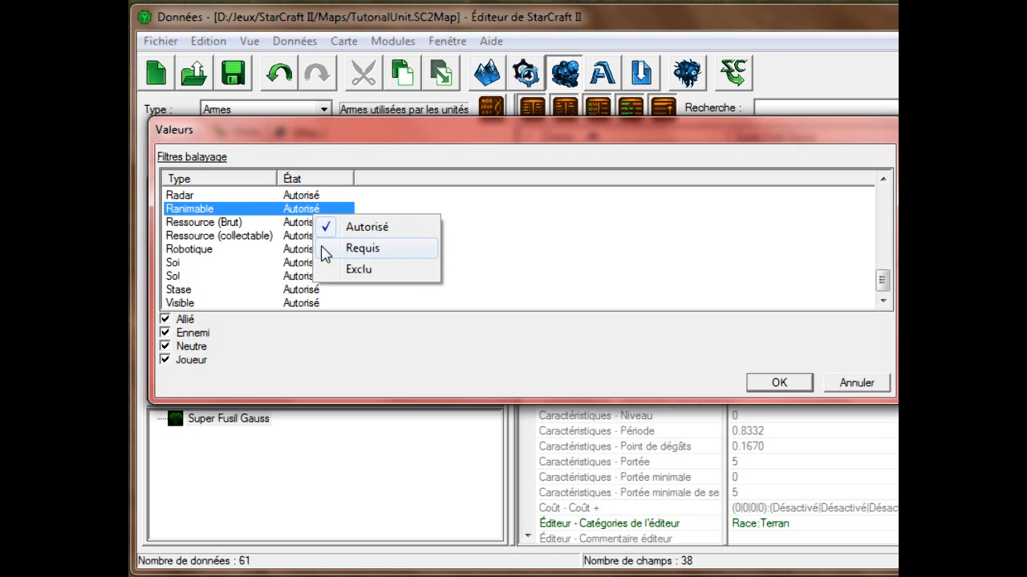
pyautogui.click(217, 235)
pyautogui.scroll(5, 218, 234)
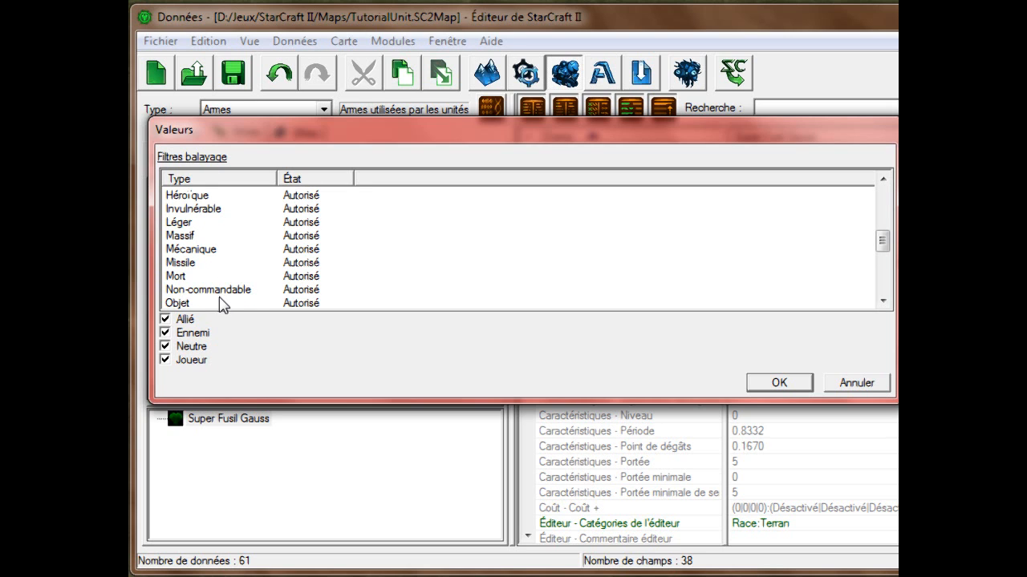
pyautogui.scroll(-3, 226, 301)
pyautogui.click(268, 264)
pyautogui.click(269, 278)
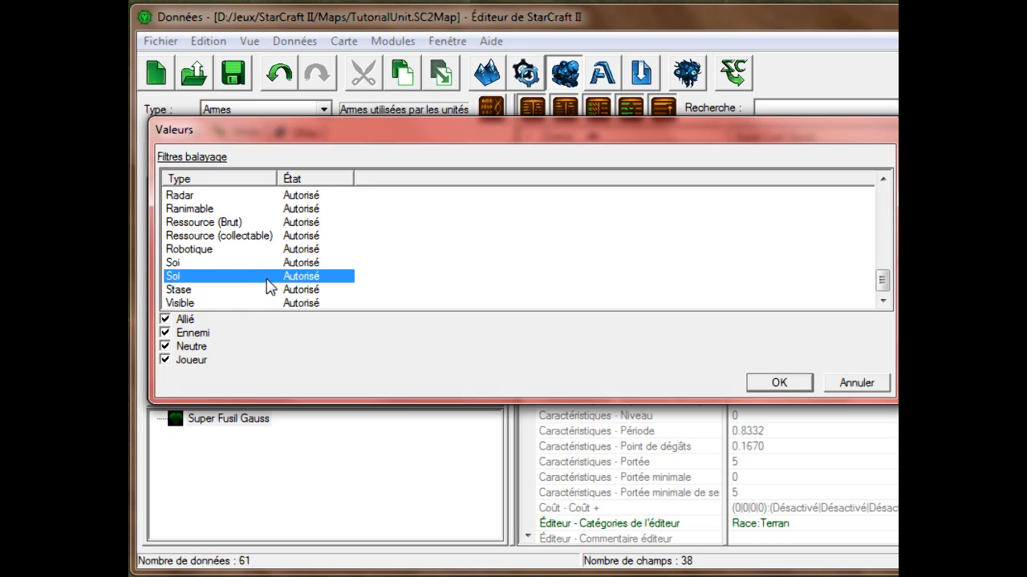
# Step: Set the Air target type to Requis in the Filtres balayage values and review the Sol entry
pyautogui.scroll(10, 271, 280)
pyautogui.click(303, 225)
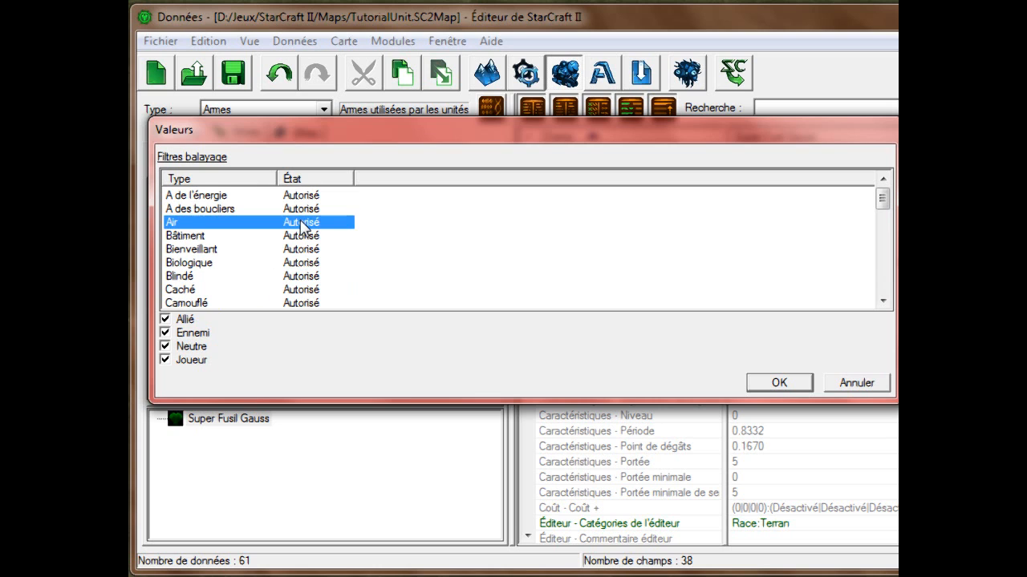
pyautogui.click(303, 224)
pyautogui.click(241, 252)
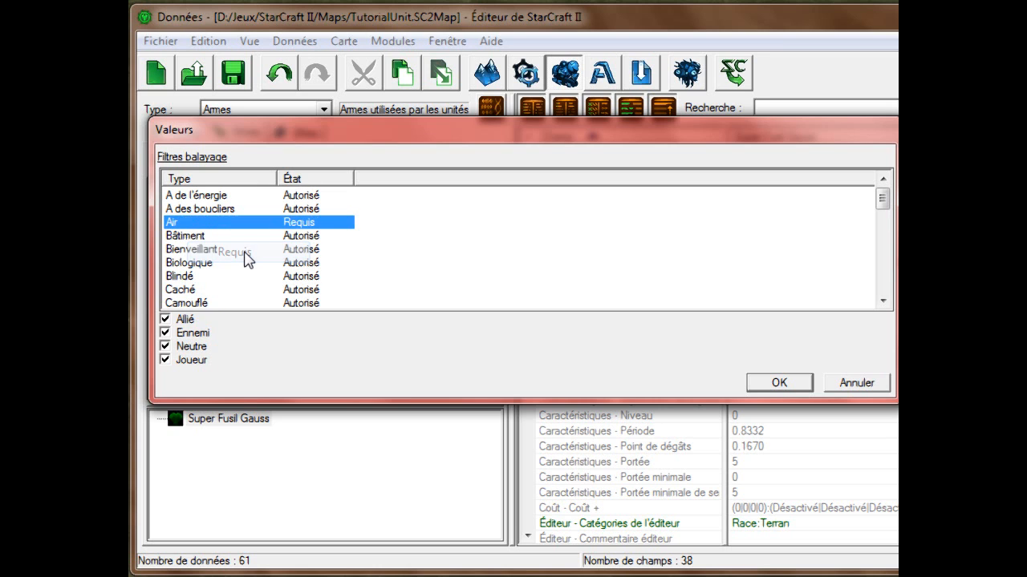
pyautogui.scroll(-4, 249, 262)
pyautogui.scroll(-4, 249, 263)
pyautogui.click(235, 276)
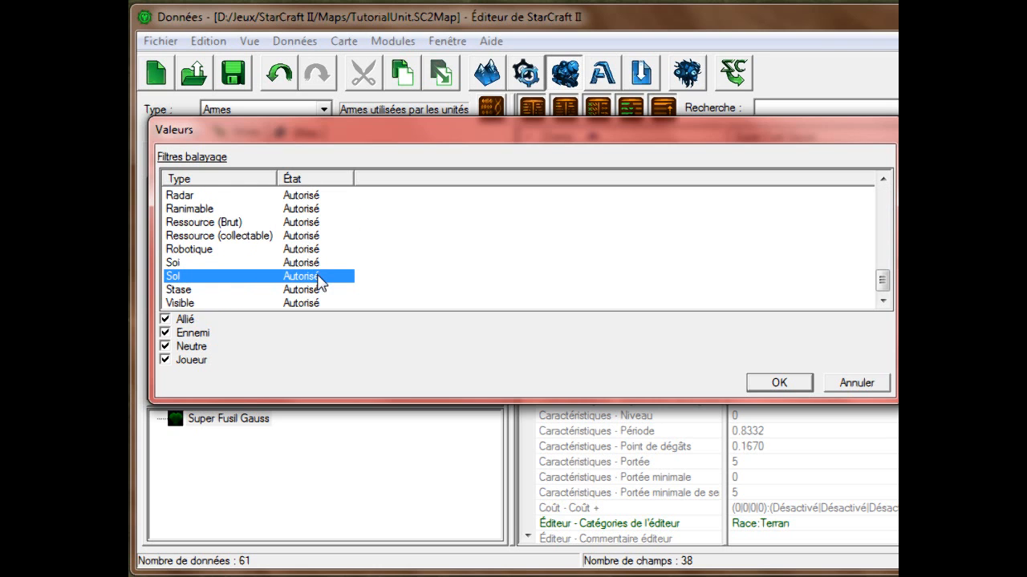
pyautogui.scroll(10, 312, 281)
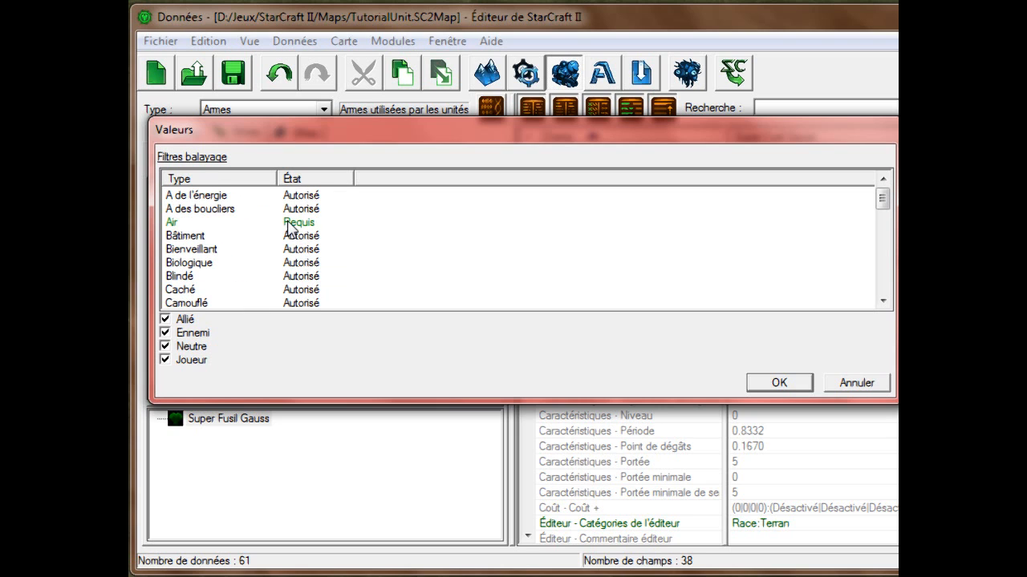
# Step: Return the Air target type to Autorisé in the Filtres balayage values
pyautogui.click(304, 225)
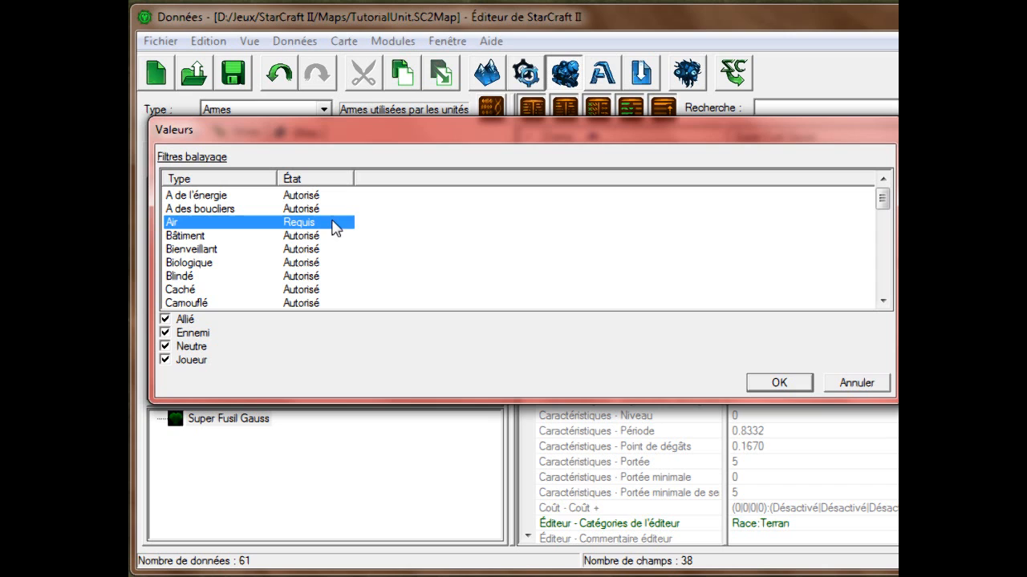
pyautogui.click(336, 225)
pyautogui.click(388, 232)
pyautogui.scroll(-3, 353, 235)
pyautogui.scroll(-4, 353, 235)
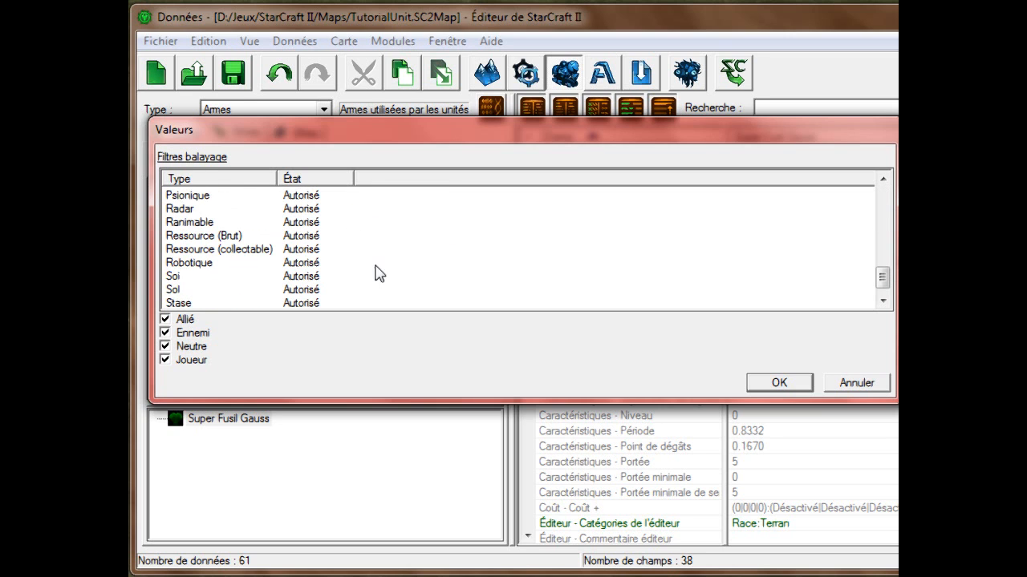
# Step: Examine the remaining target types, their states and the Allié and Ennemi options in the Filtres balayage values, and close them
pyautogui.click(327, 278)
pyautogui.scroll(1, 333, 267)
pyautogui.scroll(5, 326, 252)
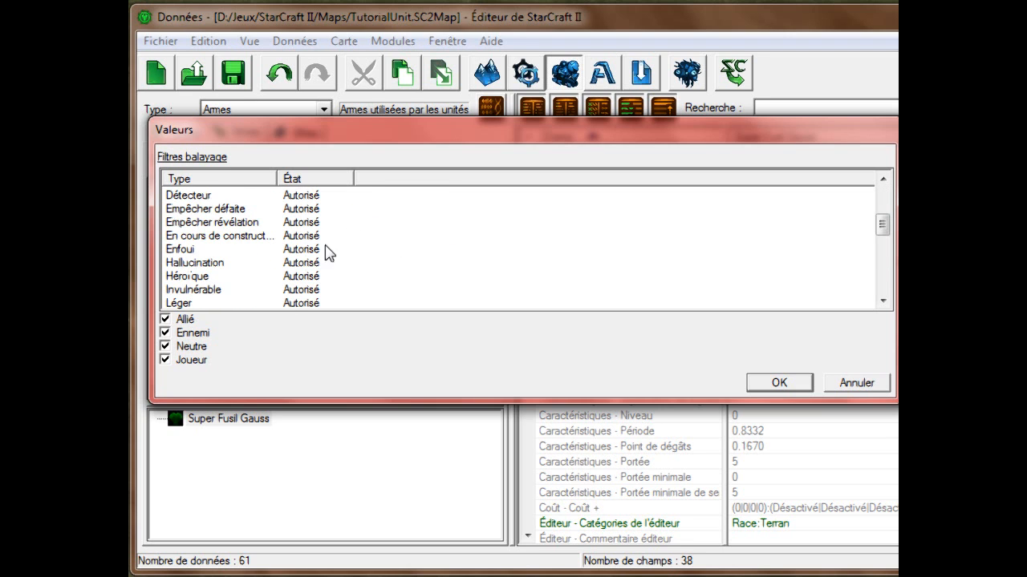
pyautogui.click(309, 223)
pyautogui.click(311, 223)
pyautogui.click(313, 222)
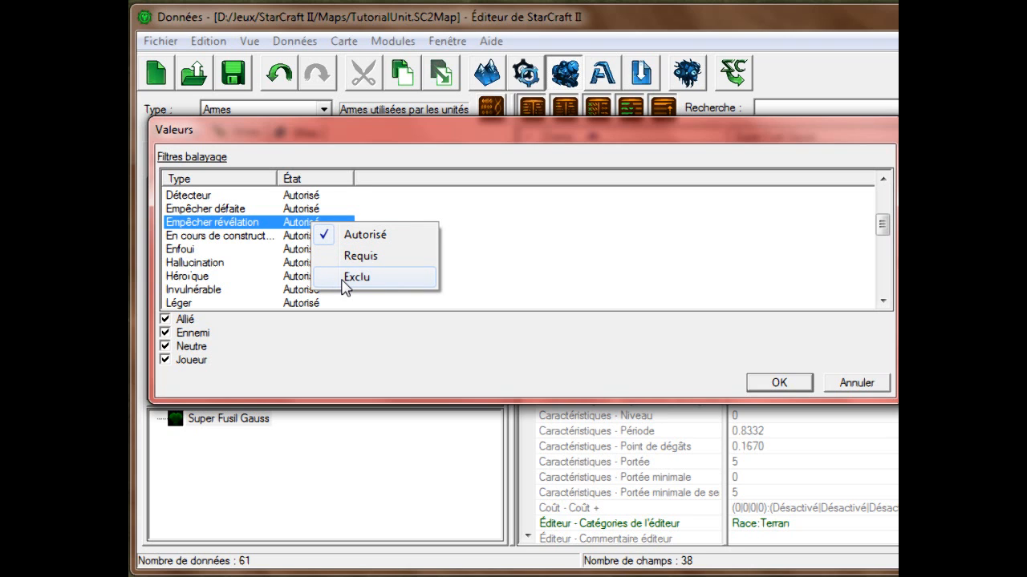
pyautogui.click(343, 284)
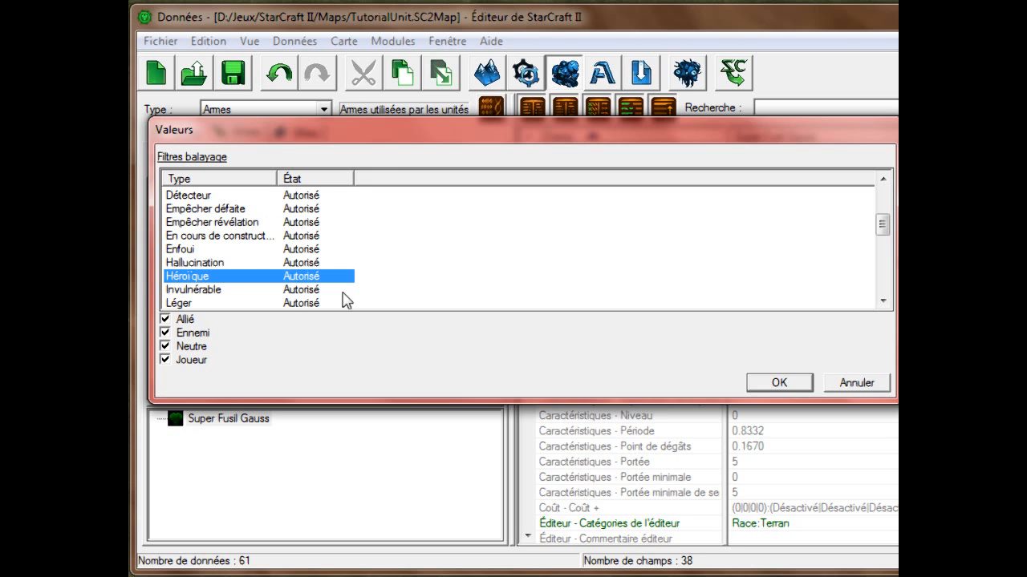
pyautogui.doubleClick(169, 319)
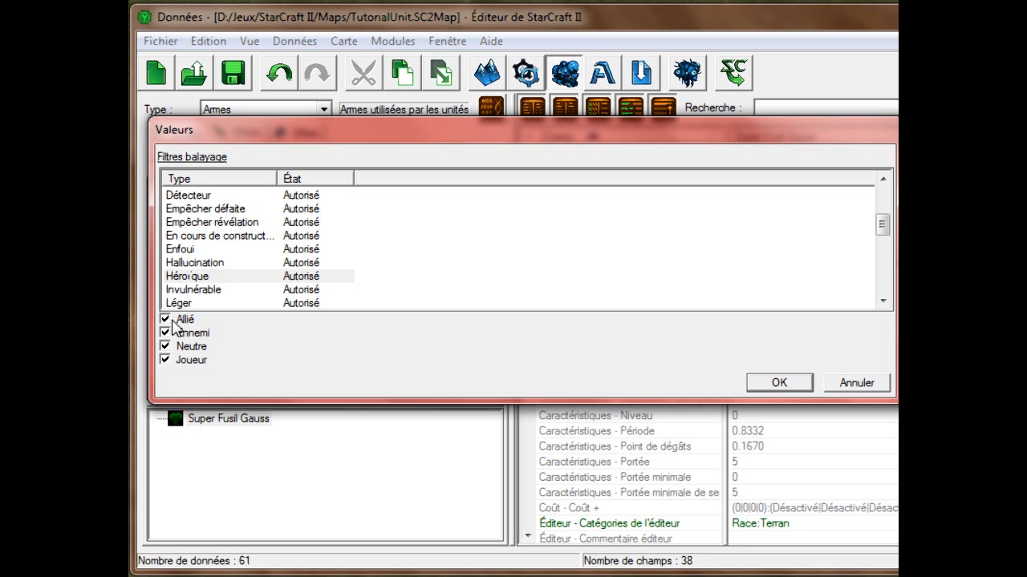
pyautogui.click(175, 336)
pyautogui.click(798, 386)
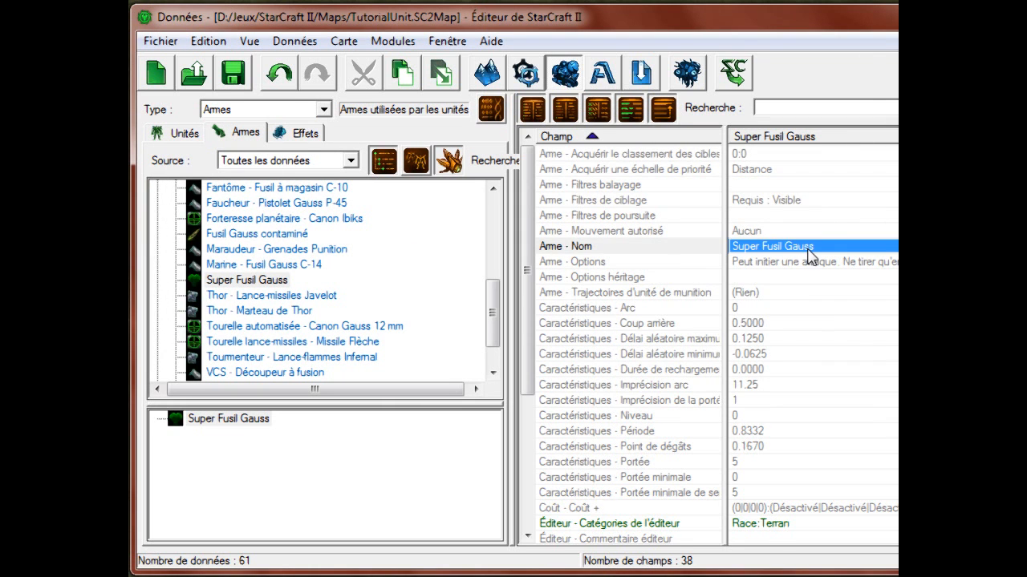
# Step: Open the Filtres de ciblage values of Super Fusil Gauss, review the Air and A de l'énergie entries, and close them
pyautogui.doubleClick(826, 209)
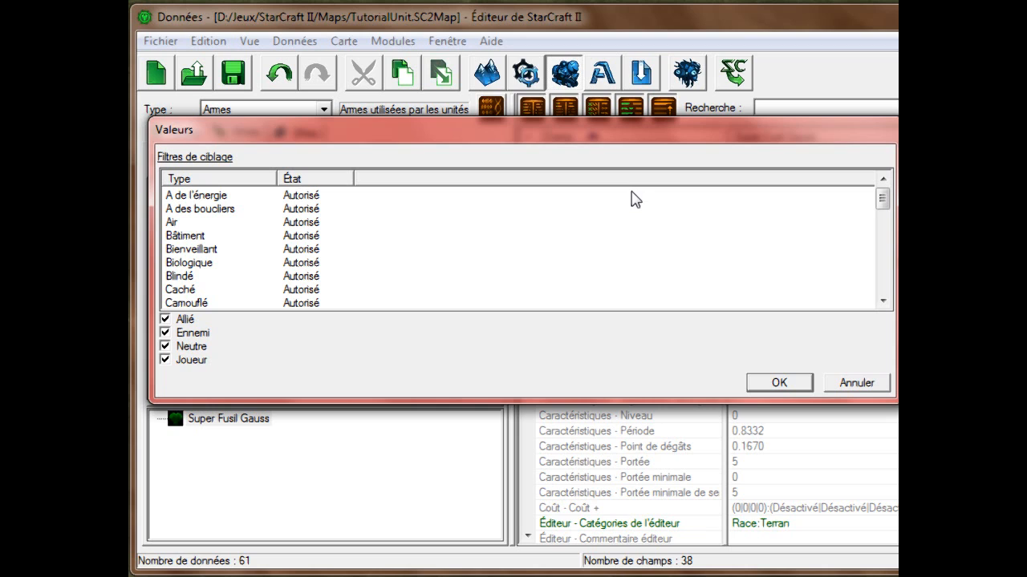
pyautogui.click(320, 224)
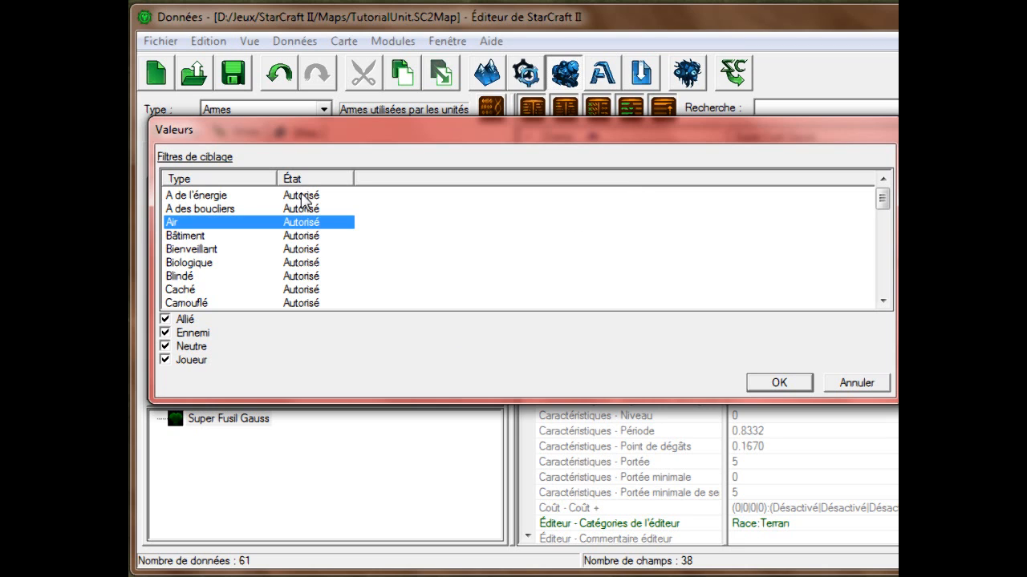
pyautogui.click(300, 196)
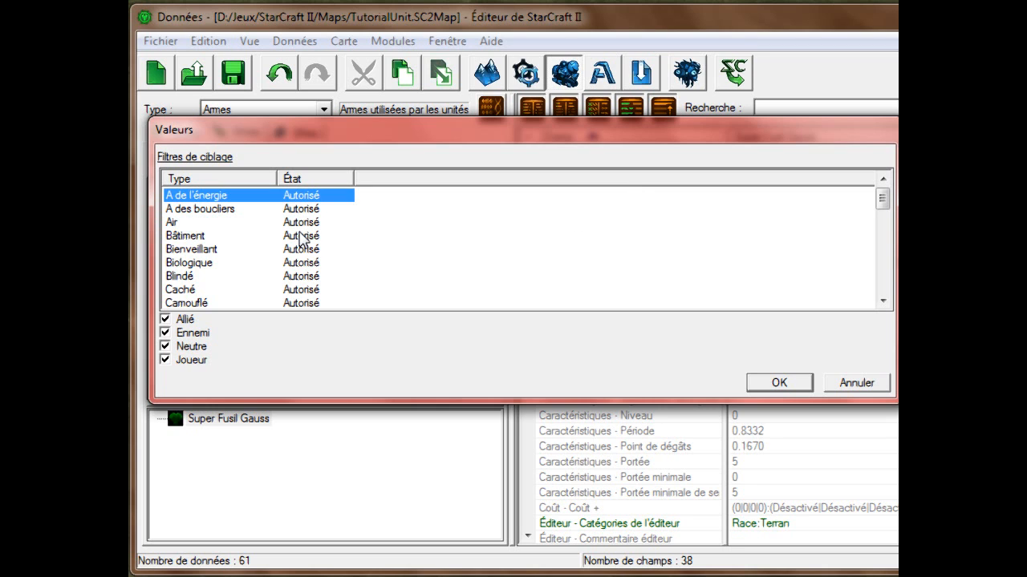
pyautogui.click(800, 390)
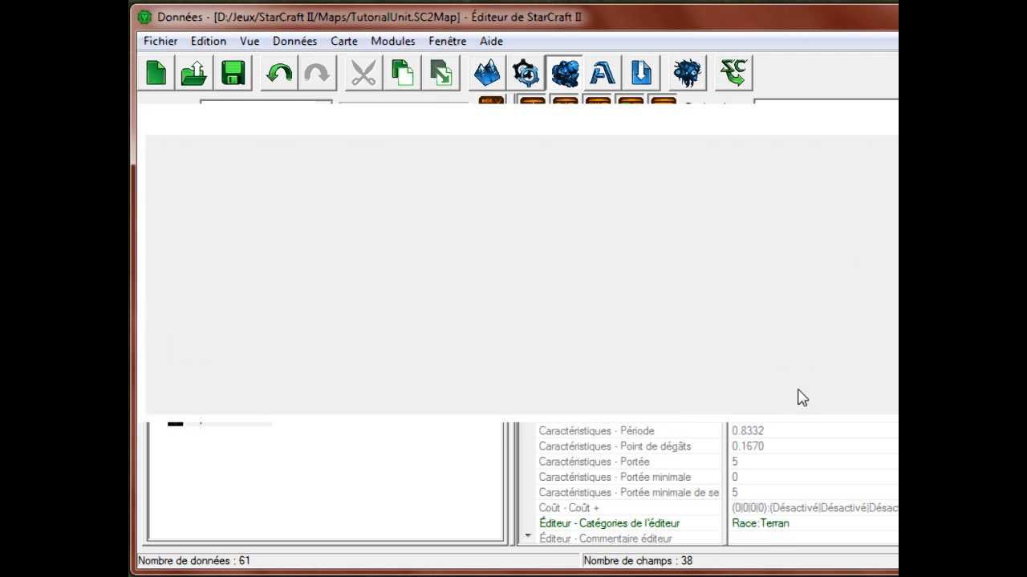
# Step: Compare the Filtres de ciblage field of Maraudeur - Grenades Punition and Marine - Fusil Gauss C-14 with that of Super Fusil Gauss
pyautogui.click(279, 267)
pyautogui.click(277, 249)
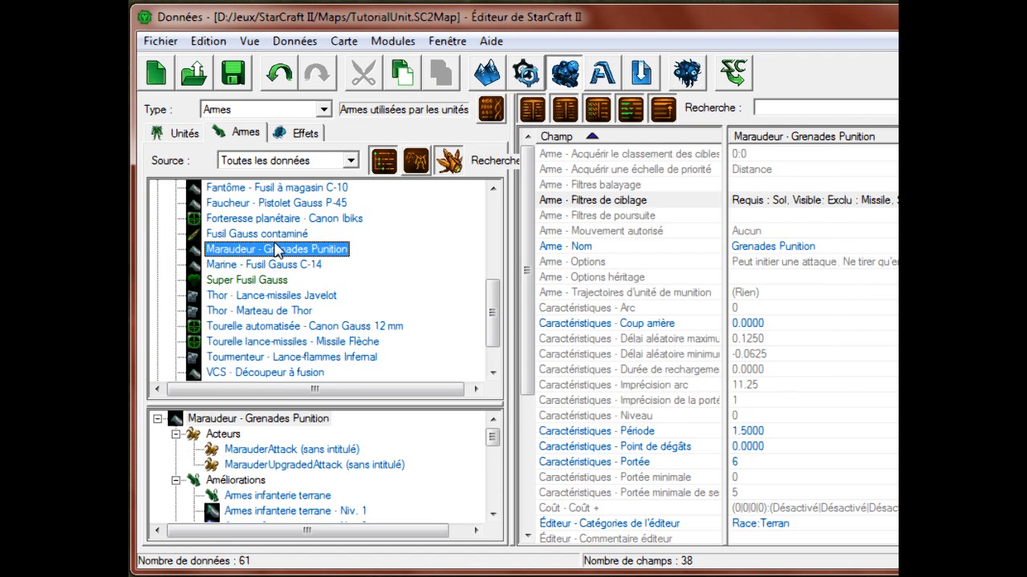
pyautogui.click(277, 266)
pyautogui.click(271, 294)
pyautogui.click(269, 281)
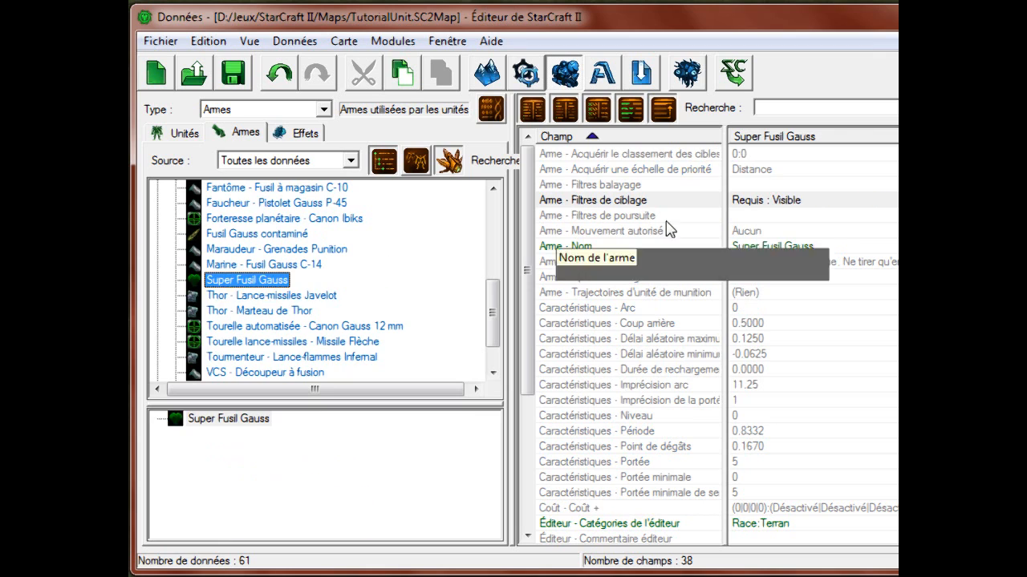
# Step: Set the Caché and Invulnérable target types to Exclu in the Filtres de ciblage values of Super Fusil Gauss
pyautogui.doubleClick(760, 201)
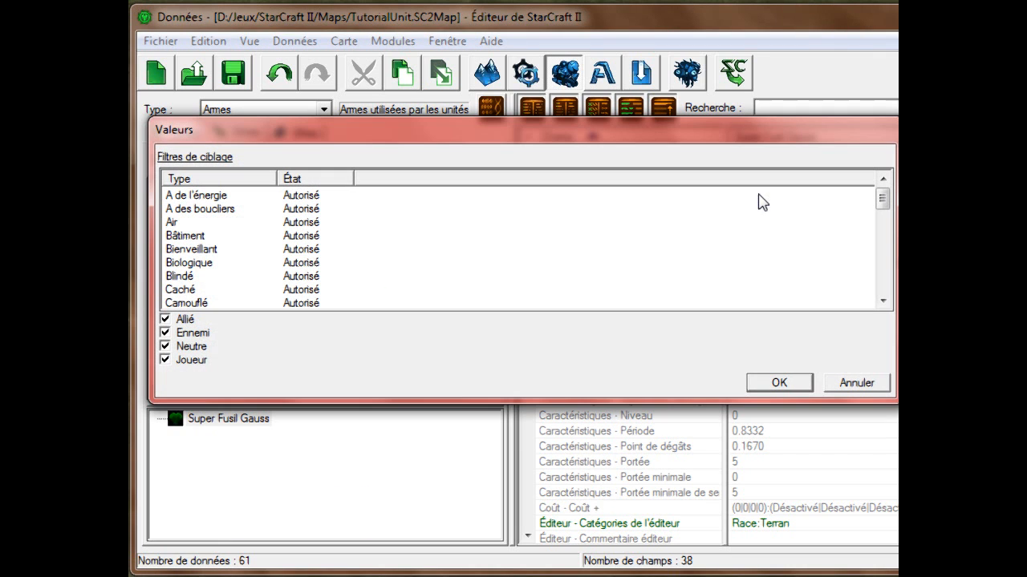
pyautogui.click(351, 224)
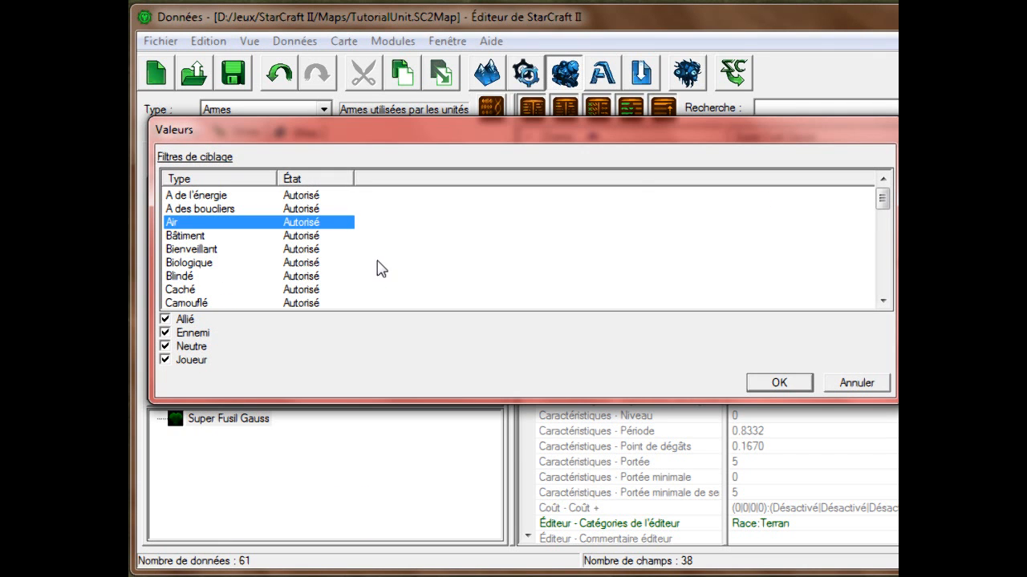
pyautogui.scroll(-1, 327, 252)
pyautogui.rightClick(318, 251)
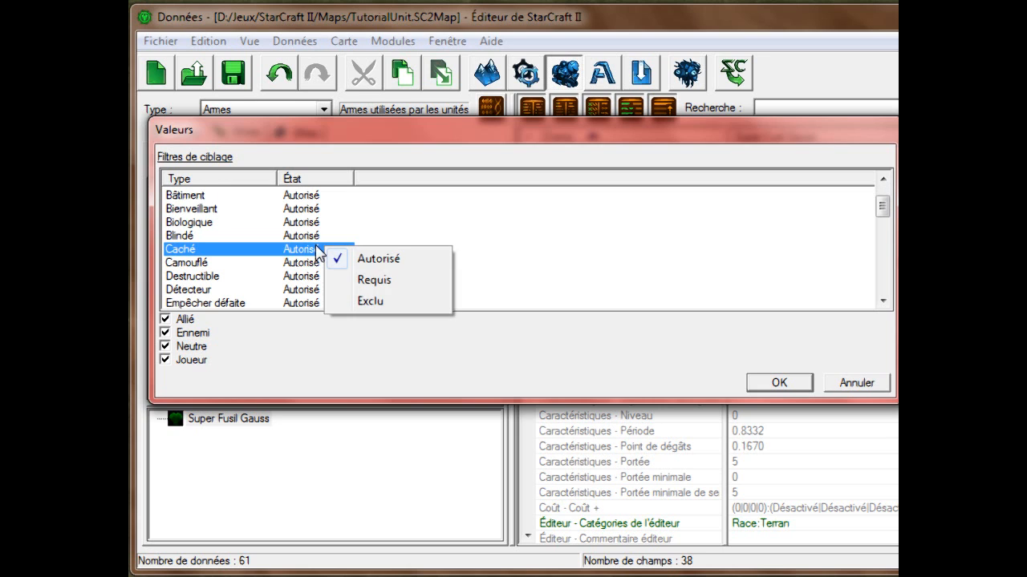
pyautogui.click(370, 301)
pyautogui.scroll(-2, 339, 264)
pyautogui.scroll(-1, 338, 265)
pyautogui.rightClick(323, 264)
pyautogui.click(345, 317)
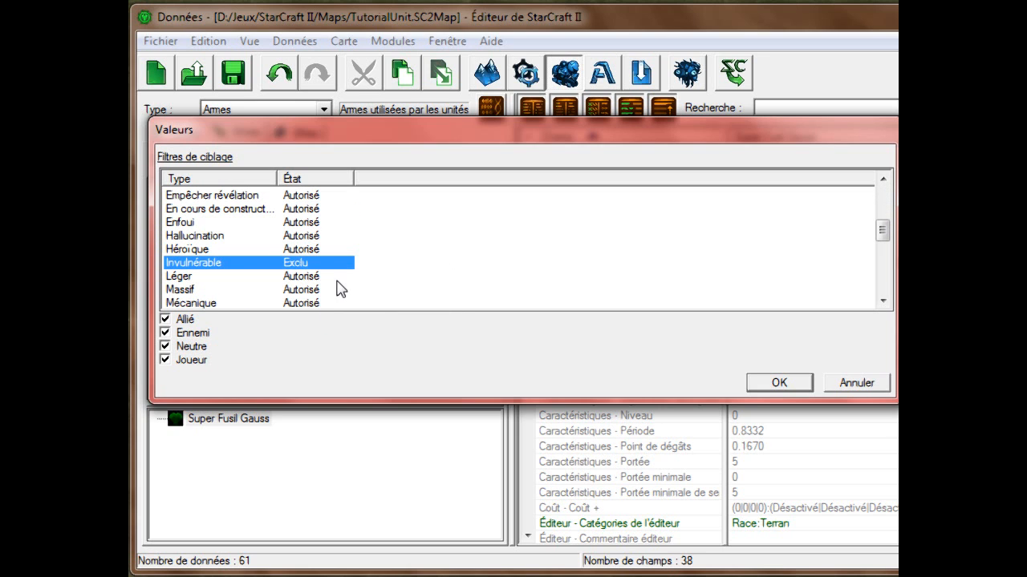
# Step: Set the Missile, Mort and Stase target types to Exclu in the Filtres de ciblage values
pyautogui.scroll(-2, 337, 287)
pyautogui.rightClick(343, 234)
pyautogui.click(365, 286)
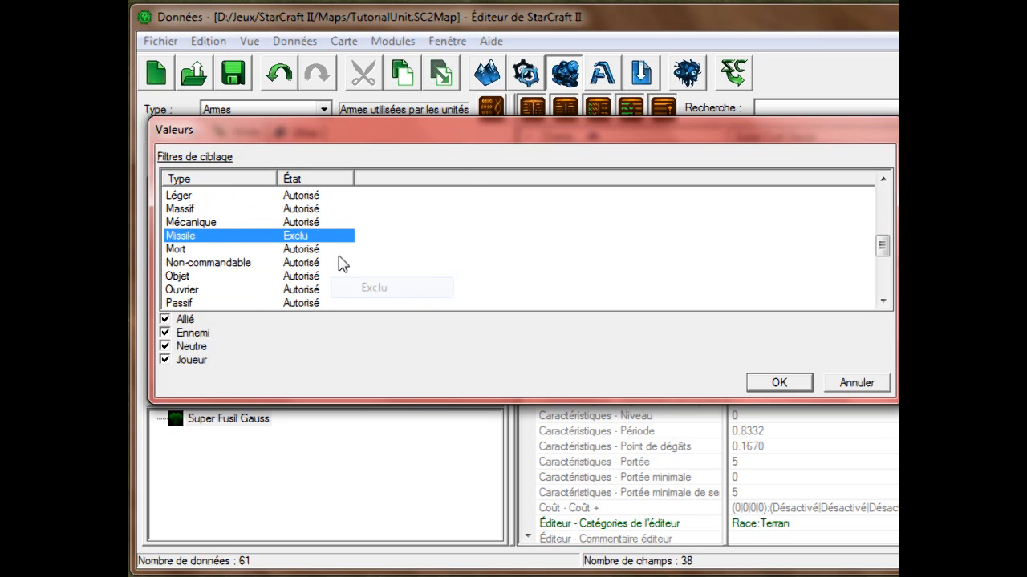
pyautogui.rightClick(341, 250)
pyautogui.click(369, 307)
pyautogui.scroll(-4, 346, 286)
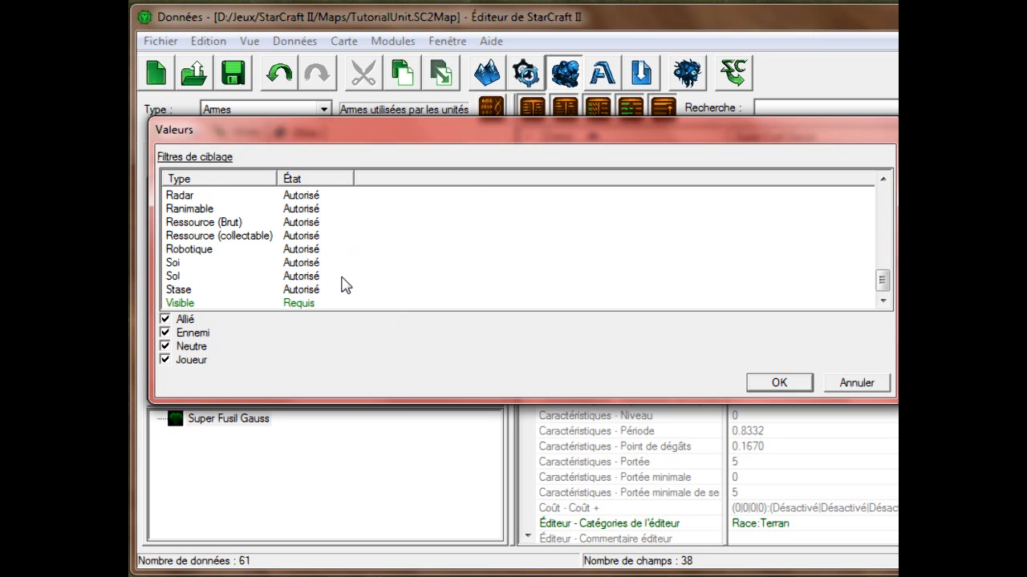
pyautogui.rightClick(343, 287)
pyautogui.click(366, 343)
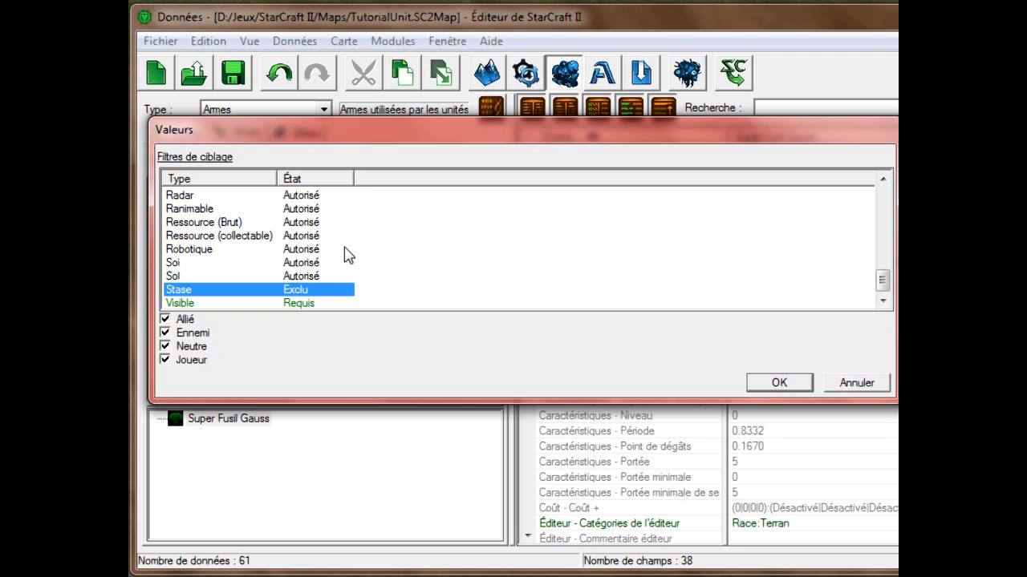
# Step: Review the whole Filtres de ciblage list, checking the excluded target types and the Visible entry
pyautogui.scroll(10, 349, 255)
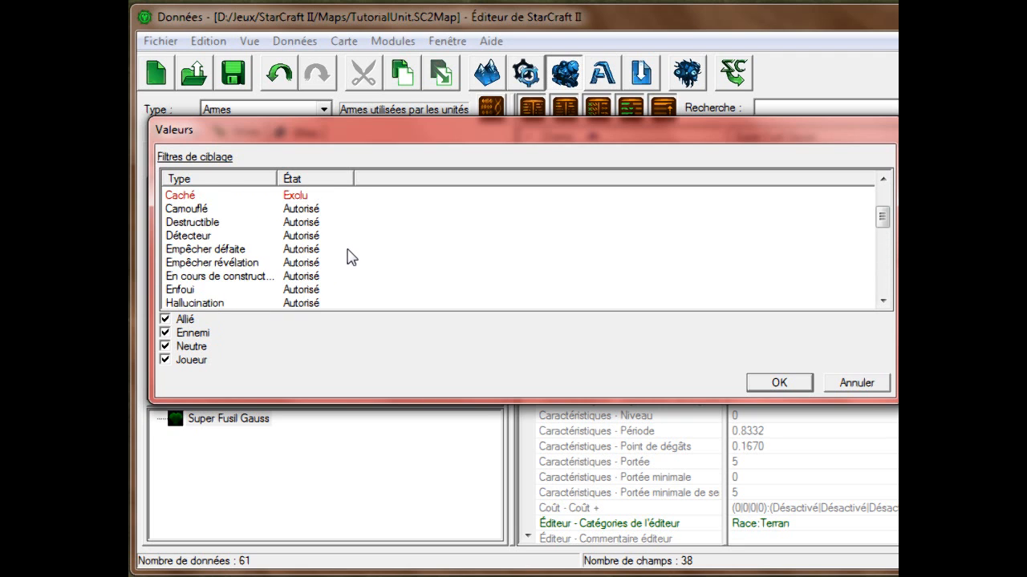
pyautogui.scroll(-4, 350, 256)
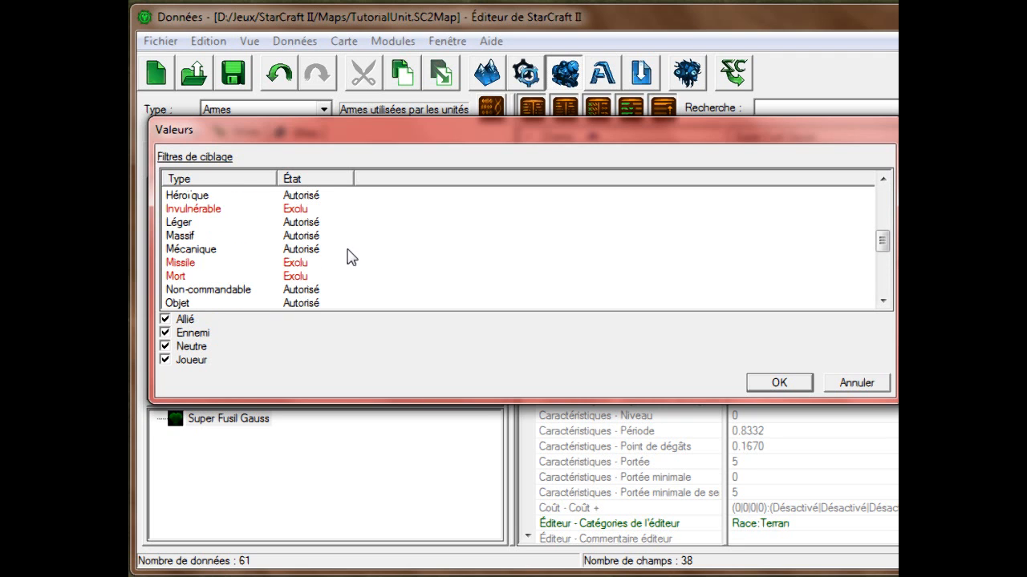
pyautogui.scroll(-4, 350, 257)
pyautogui.click(333, 304)
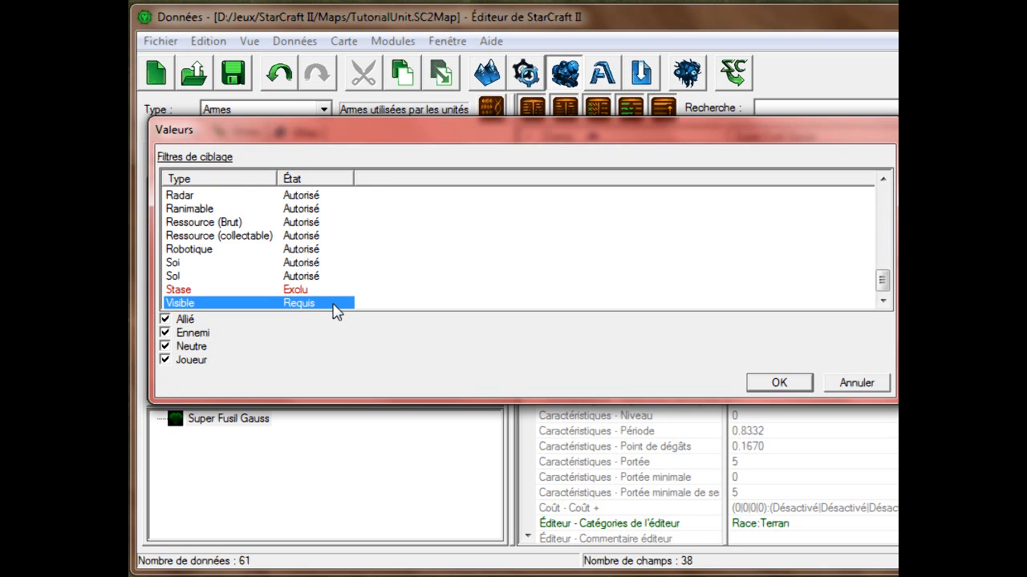
pyautogui.scroll(1, 333, 311)
pyautogui.scroll(-1, 327, 303)
pyautogui.scroll(4, 257, 280)
pyautogui.scroll(6, 297, 257)
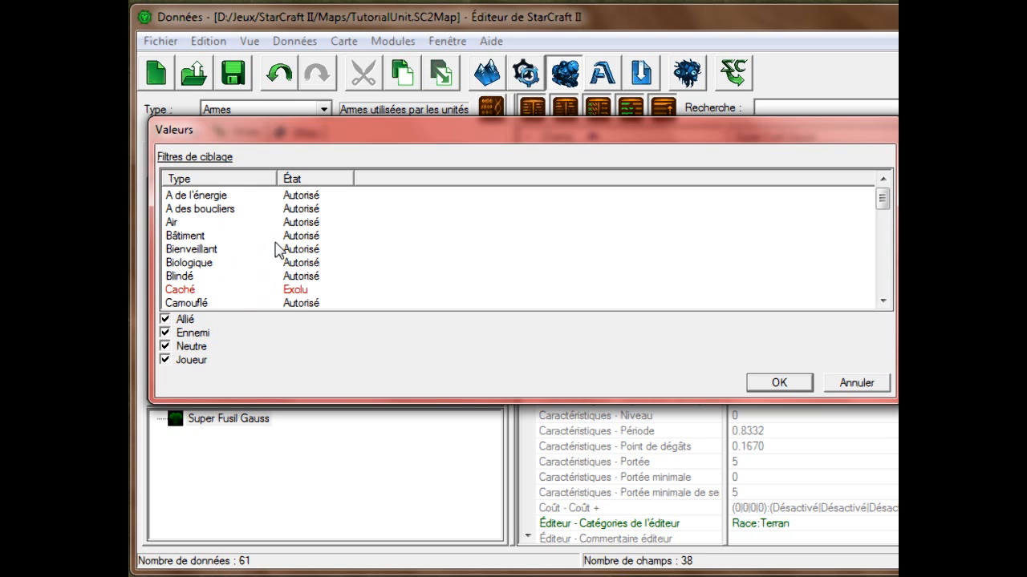
pyautogui.scroll(-4, 255, 234)
pyautogui.scroll(4, 253, 232)
# Step: Try the Requis state for the Air target type in the Filtres de ciblage values, and return it to Autorisé
pyautogui.click(253, 222)
pyautogui.click(299, 258)
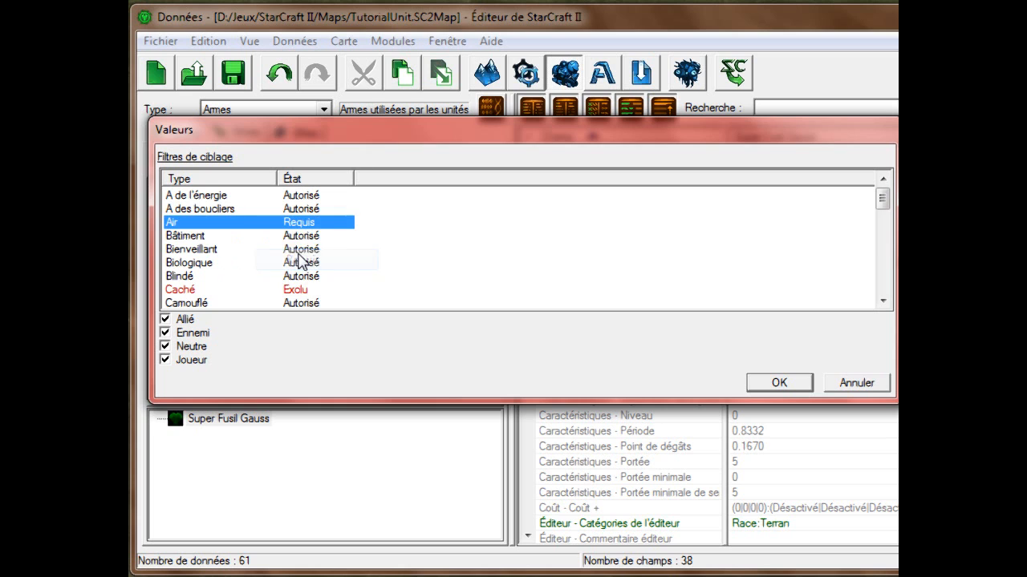
pyautogui.scroll(-8, 299, 259)
pyautogui.scroll(3, 312, 285)
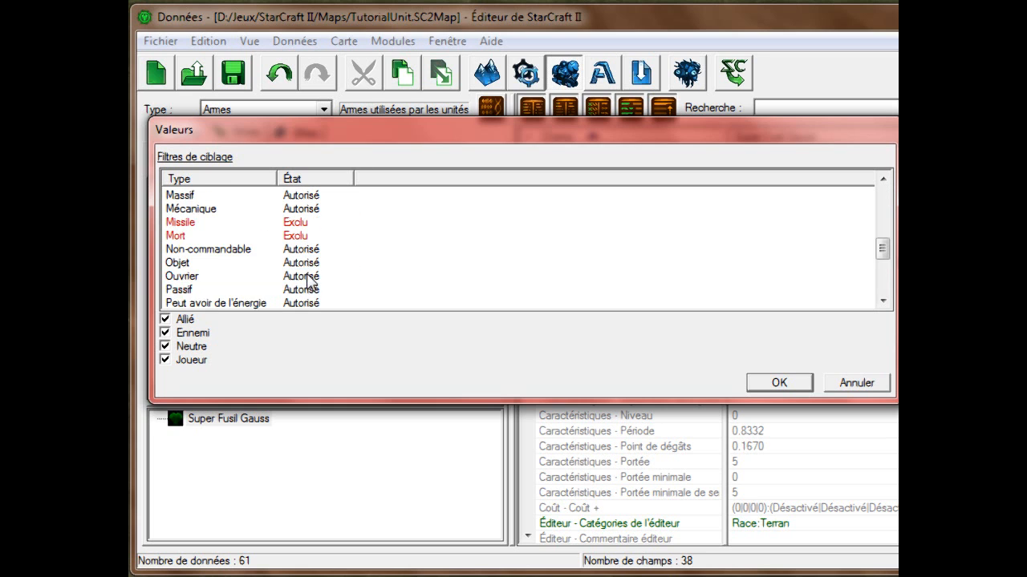
pyautogui.scroll(6, 304, 268)
pyautogui.rightClick(300, 224)
pyautogui.click(270, 224)
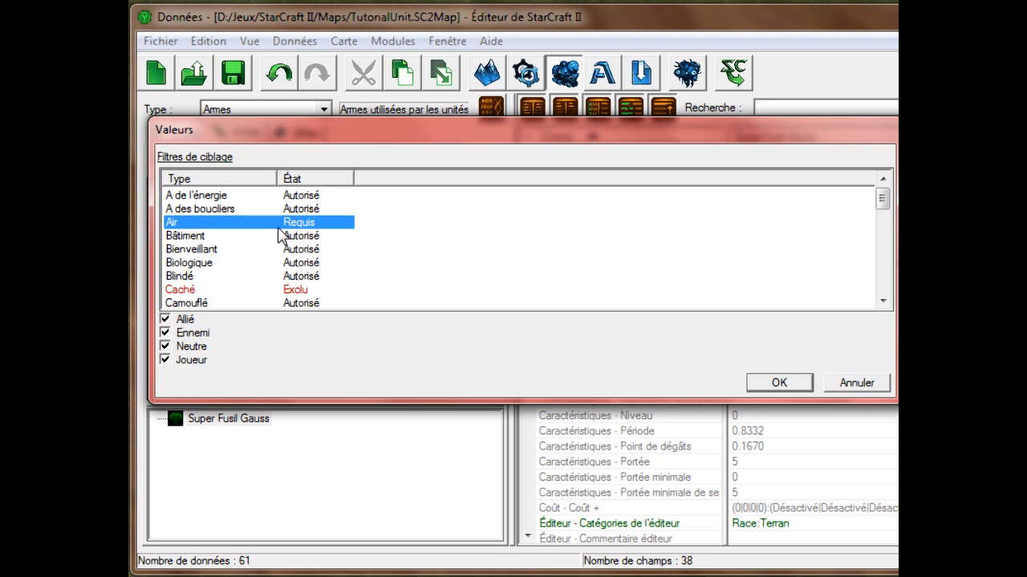
pyautogui.click(278, 223)
pyautogui.click(294, 252)
pyautogui.click(309, 226)
pyautogui.click(329, 240)
pyautogui.click(329, 241)
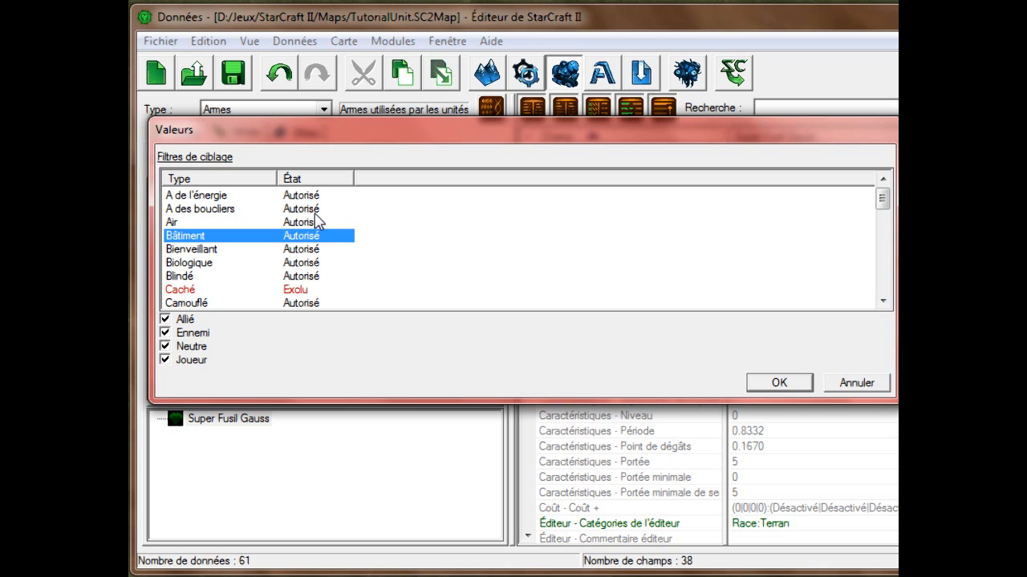
# Step: Apply the Filtres de ciblage values to Super Fusil Gauss and save the map
pyautogui.scroll(-9, 385, 293)
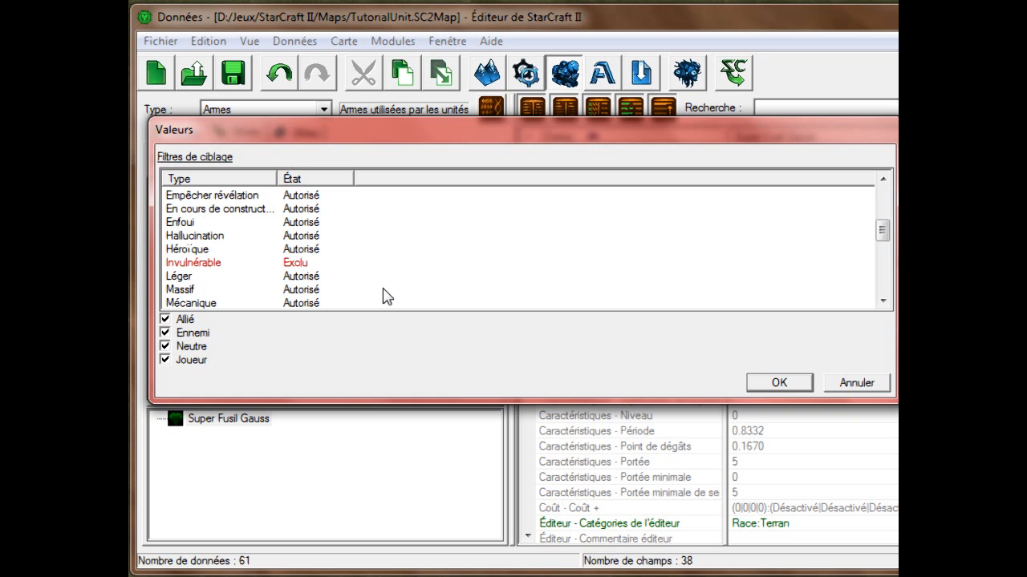
pyautogui.click(779, 383)
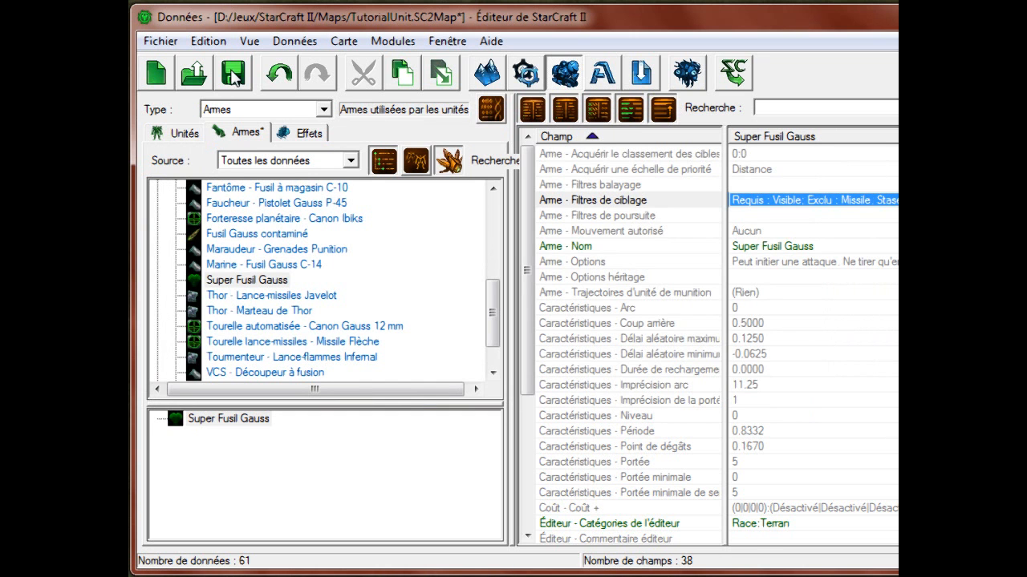
# Step: Compare the data fields of Marine - Fusil Gauss C-14 with those of Super Fusil Gauss, checking that the targeting filters match
pyautogui.click(253, 266)
pyautogui.click(254, 281)
pyautogui.click(259, 267)
pyautogui.click(262, 280)
pyautogui.click(309, 264)
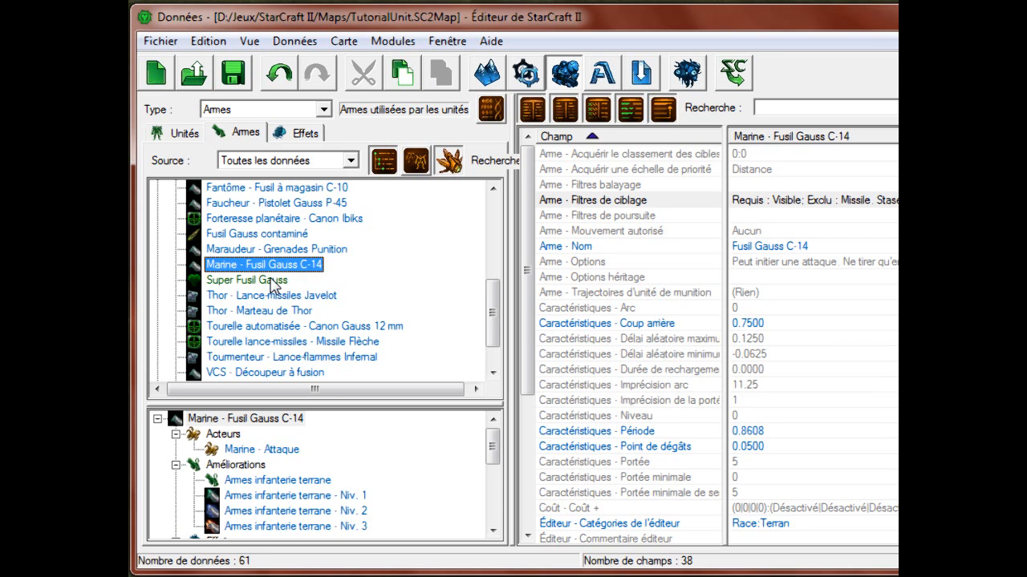
pyautogui.click(271, 280)
pyautogui.click(272, 267)
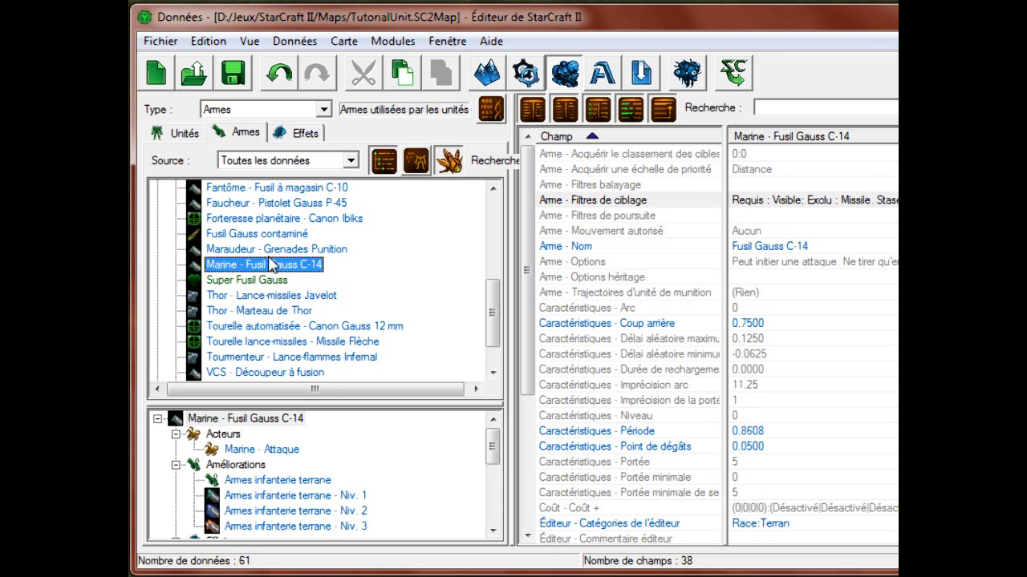
pyautogui.click(273, 281)
# Step: Examine the Filtres de poursuite field and the available Mouvement autorisé choices of Super Fusil Gauss, closing the values without applying a change
pyautogui.click(818, 232)
pyautogui.press('Up')
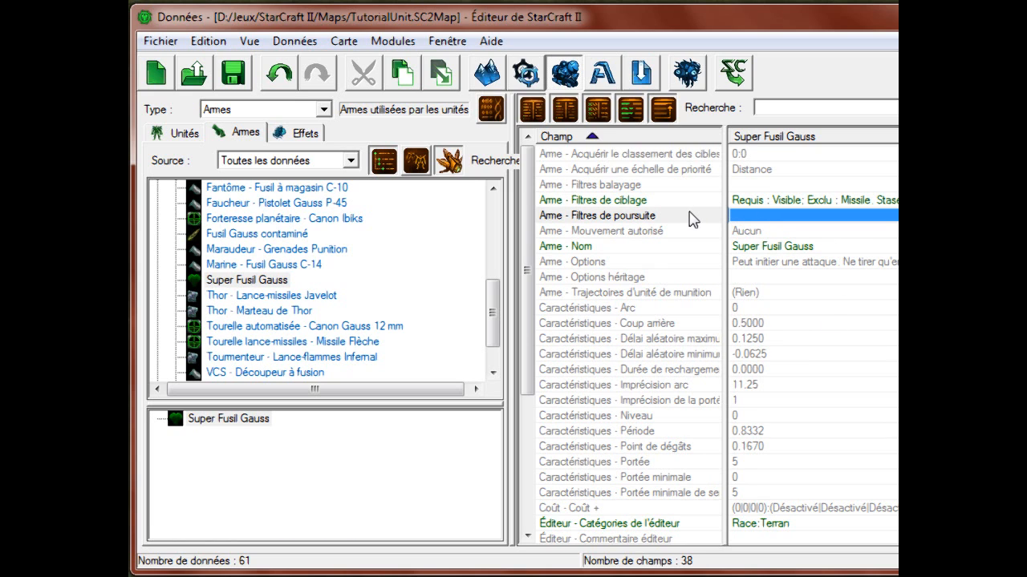
pyautogui.moveTo(693, 220)
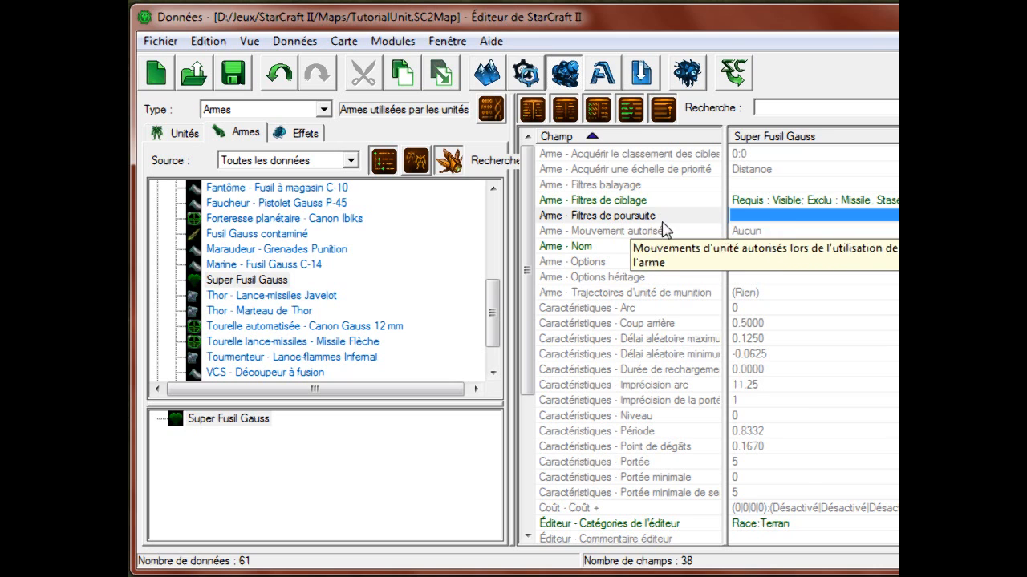
pyautogui.click(777, 234)
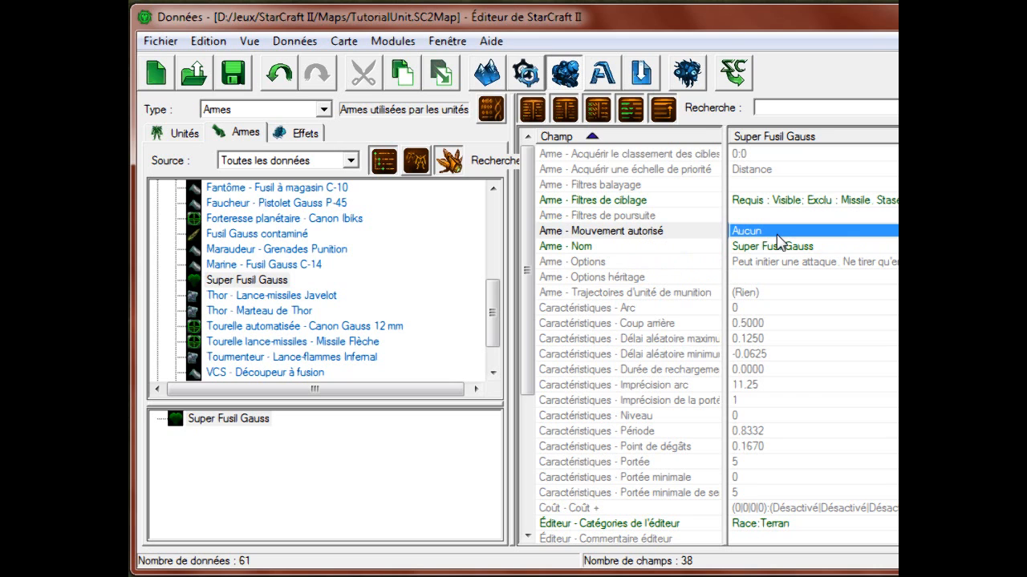
pyautogui.click(643, 231)
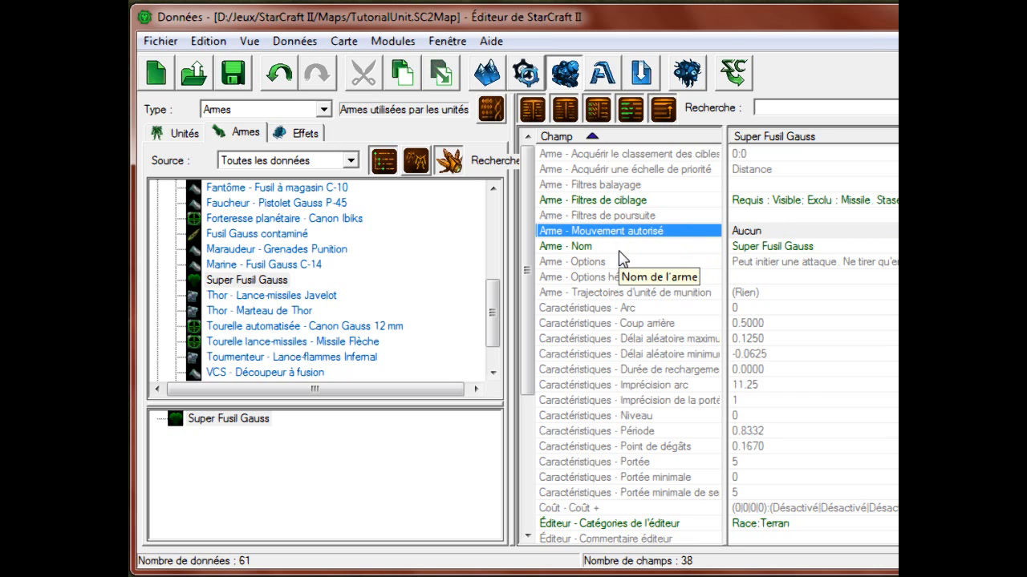
pyautogui.doubleClick(742, 233)
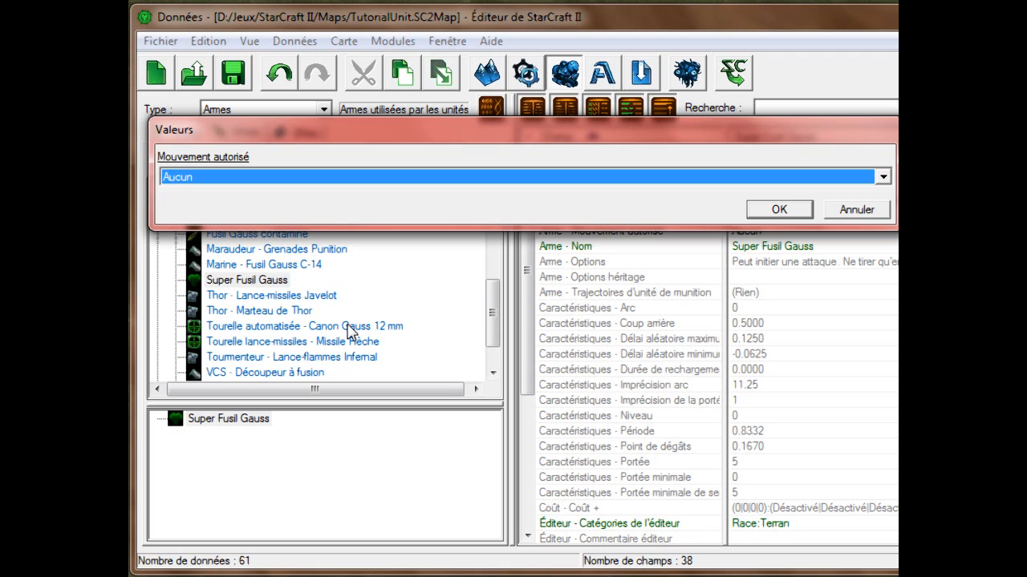
pyautogui.scroll(-2, 269, 218)
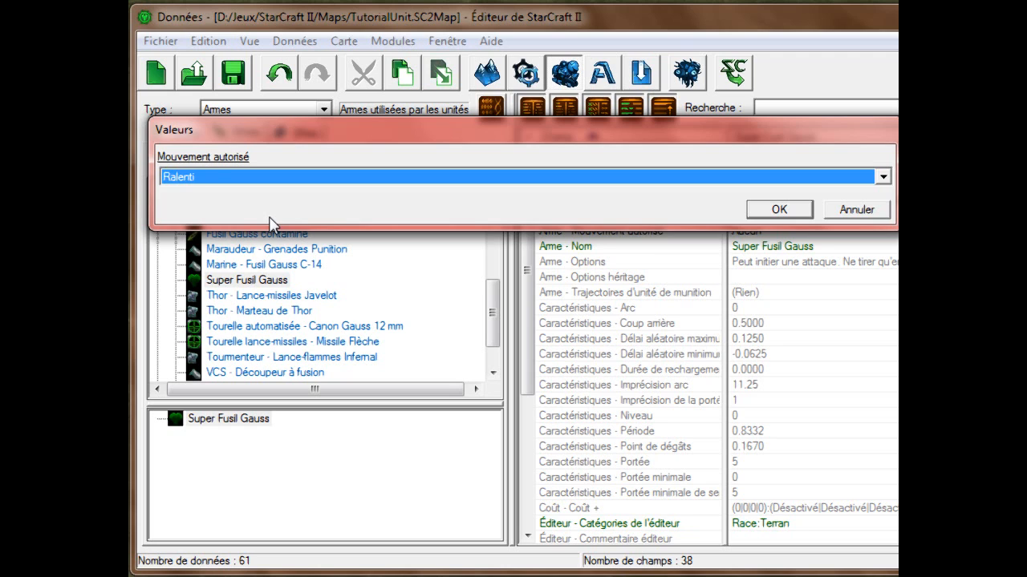
pyautogui.click(194, 179)
pyautogui.click(193, 180)
pyautogui.scroll(1, 192, 179)
pyautogui.scroll(-2, 193, 179)
pyautogui.click(854, 209)
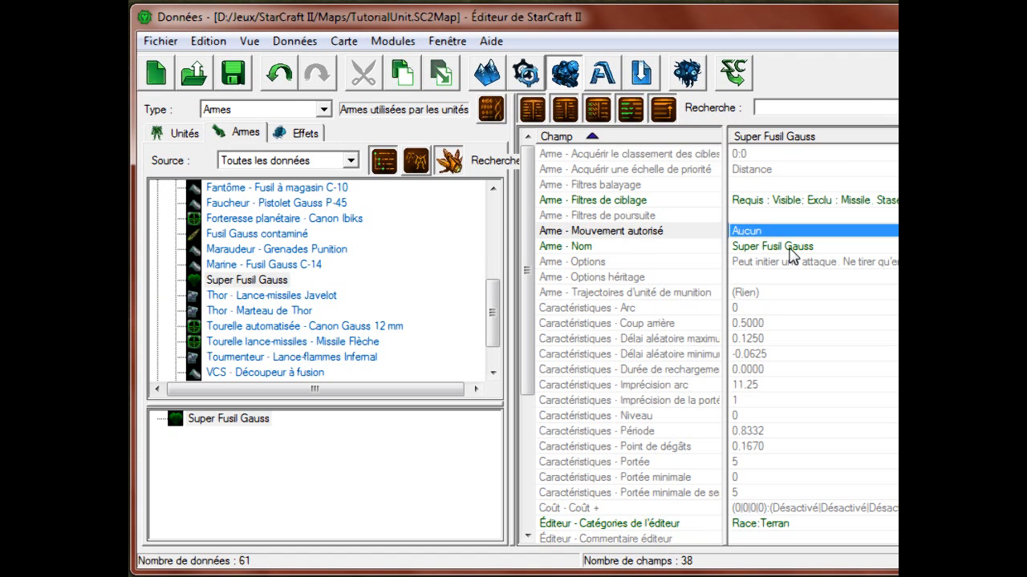
# Step: Open the Options values of Super Fusil Gauss and review the Caché, Désactivé and Mêlée entries
pyautogui.click(790, 249)
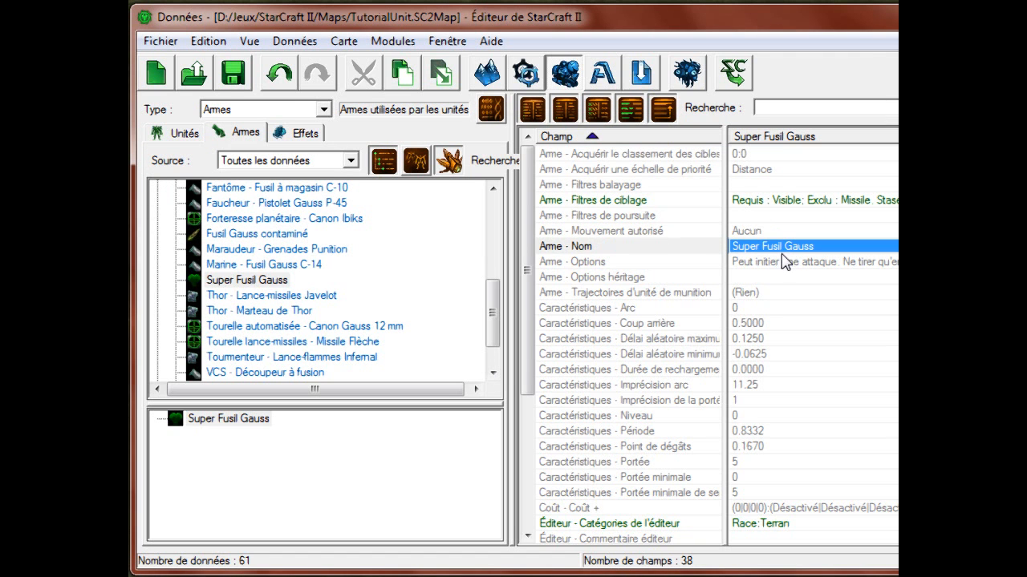
pyautogui.click(779, 263)
pyautogui.doubleClick(779, 263)
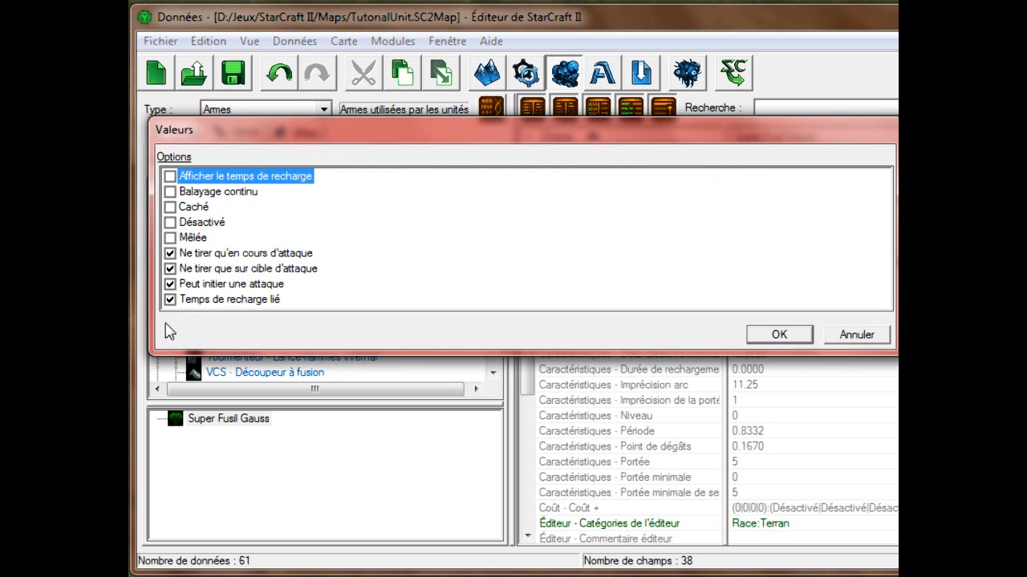
pyautogui.click(194, 237)
pyautogui.click(199, 210)
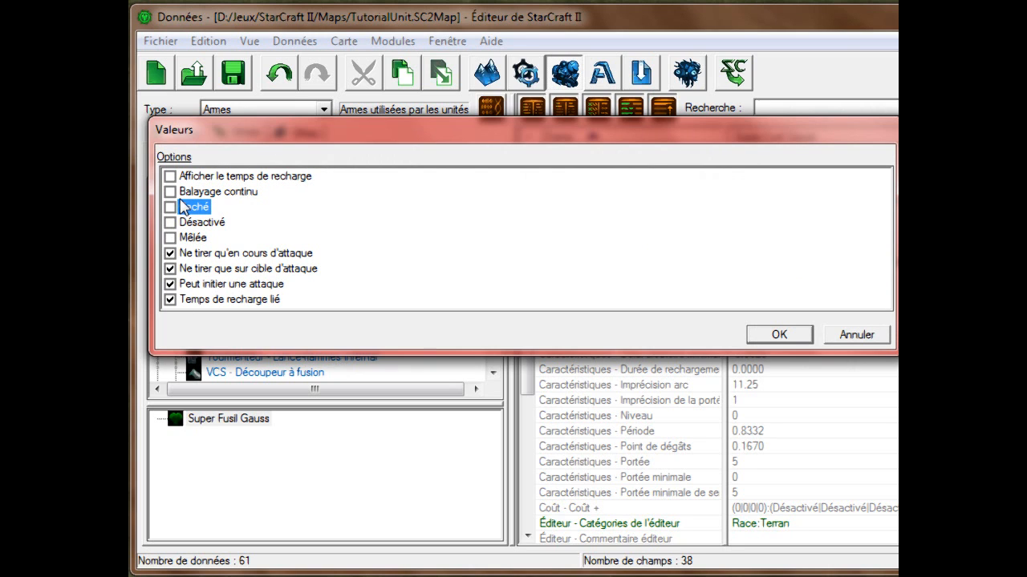
pyautogui.click(170, 207)
pyautogui.click(171, 209)
pyautogui.click(170, 222)
pyautogui.click(171, 236)
pyautogui.click(172, 220)
pyautogui.click(172, 235)
pyautogui.click(195, 223)
pyautogui.click(195, 236)
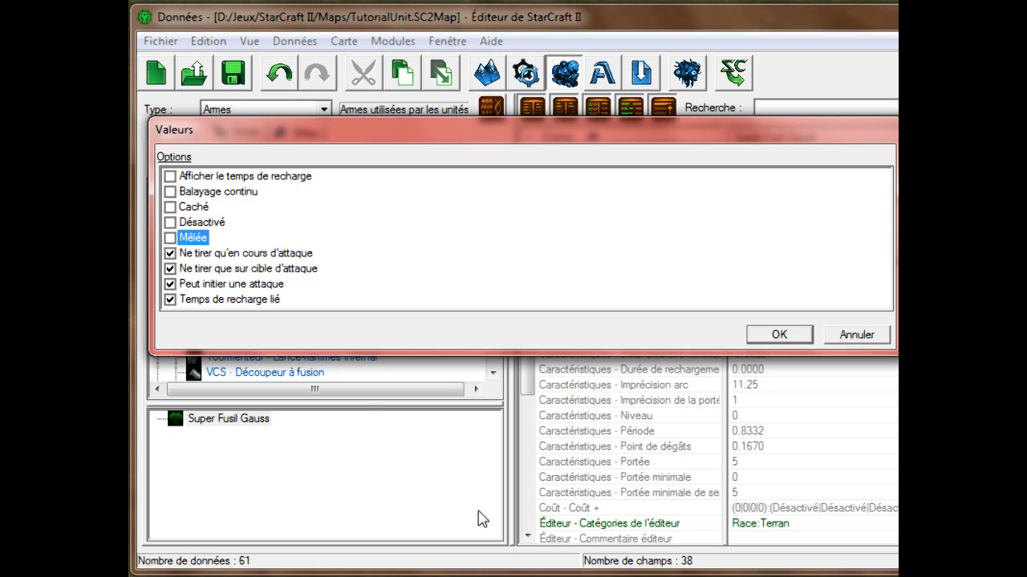
# Step: Review the Mêlée and Afficher le temps de recharge entries, and accept the Options values with their existing selection
pyautogui.click(170, 253)
pyautogui.click(170, 238)
pyautogui.click(170, 239)
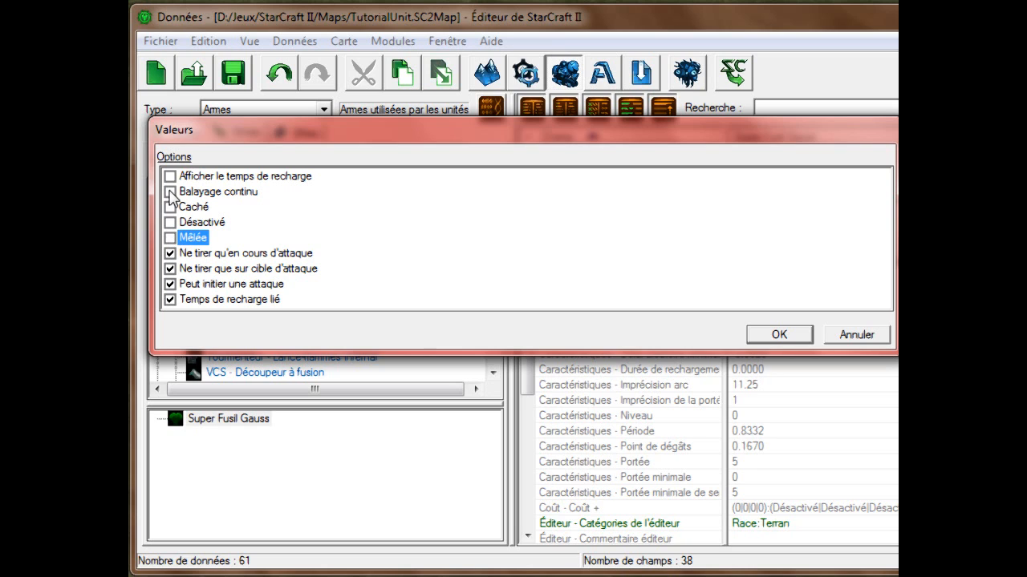
pyautogui.click(218, 176)
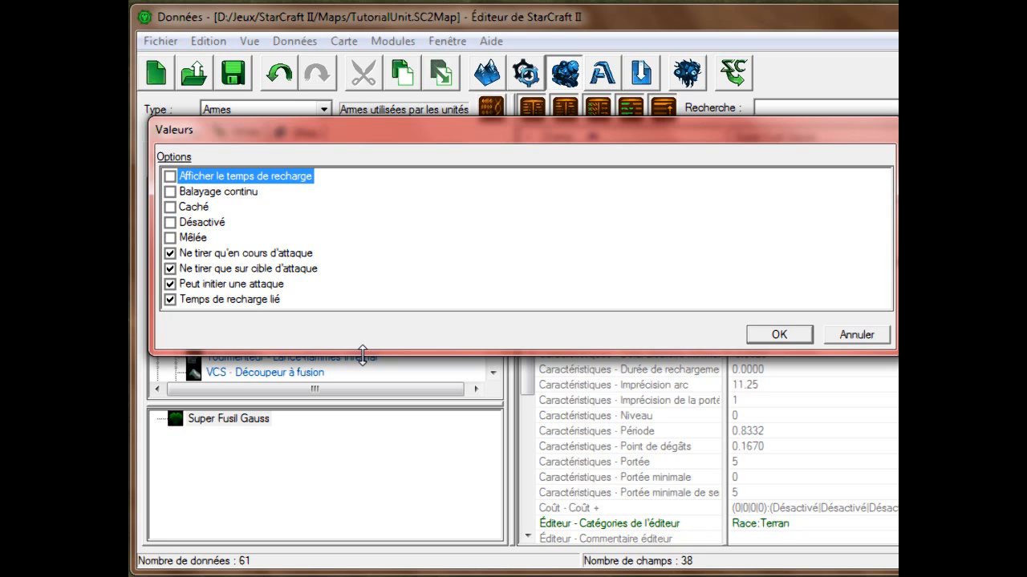
pyautogui.click(778, 336)
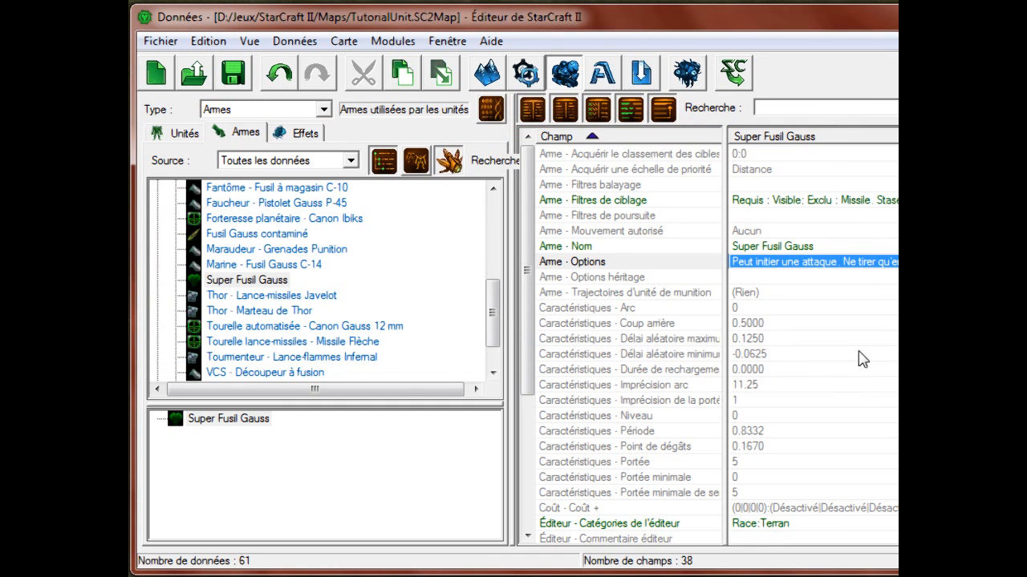
# Step: Examine the Options héritage, Trajectoires d'unité de munition and Arc fields of Super Fusil Gauss
pyautogui.click(819, 283)
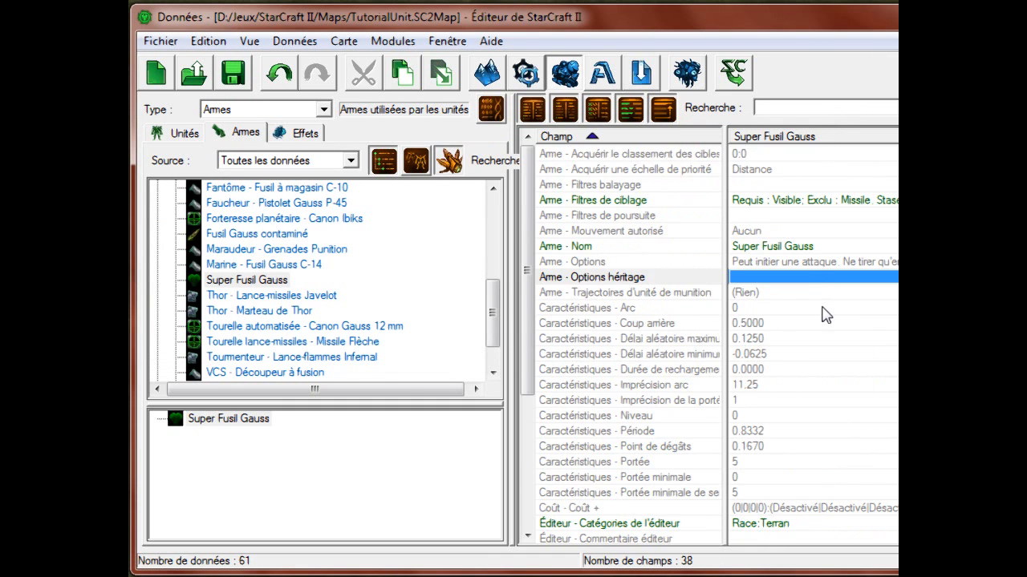
pyautogui.click(823, 294)
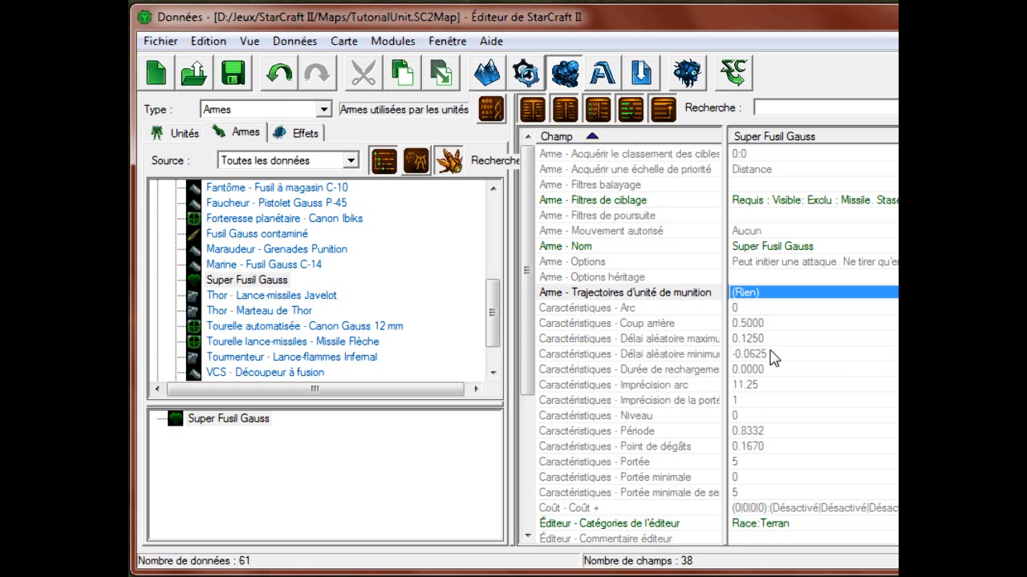
pyautogui.press('Down')
pyautogui.press('Up')
pyautogui.press('Up')
pyautogui.press('Down')
pyautogui.press('Down')
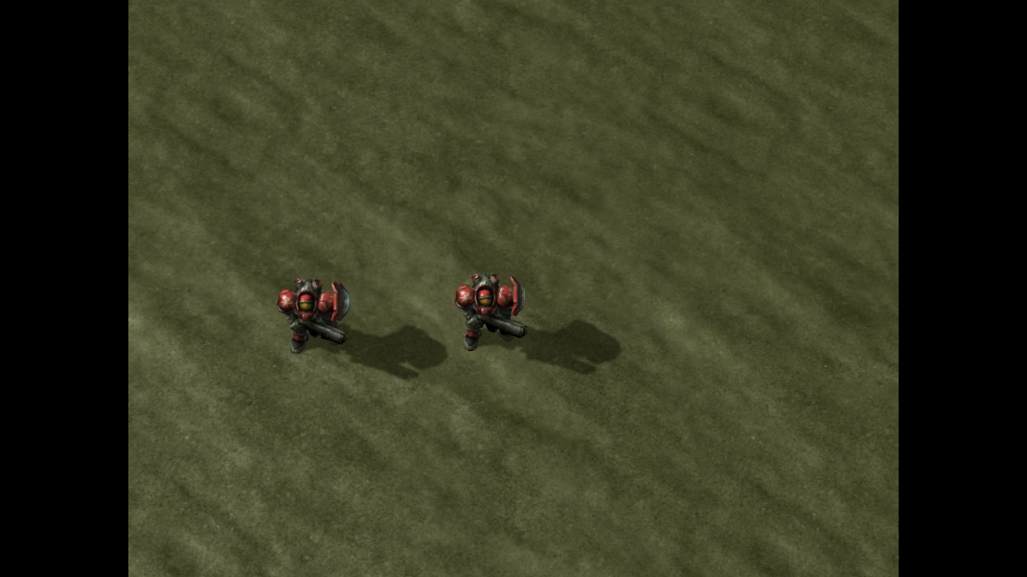
# Step: Rotate one of the two marines on the terrain to compare facing directions, and turn it back toward its original facing
pyautogui.moveTo(496, 357); pyautogui.dragTo(498, 576)
pyautogui.moveTo(520, 393); pyautogui.dragTo(626, 482)
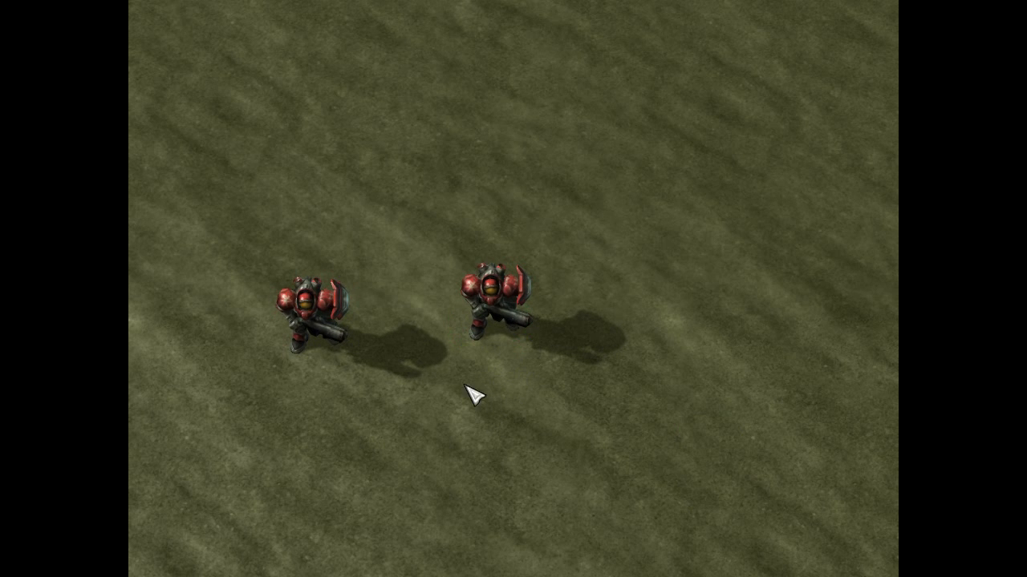
pyautogui.moveTo(505, 371); pyautogui.dragTo(506, 576)
pyautogui.click(517, 313)
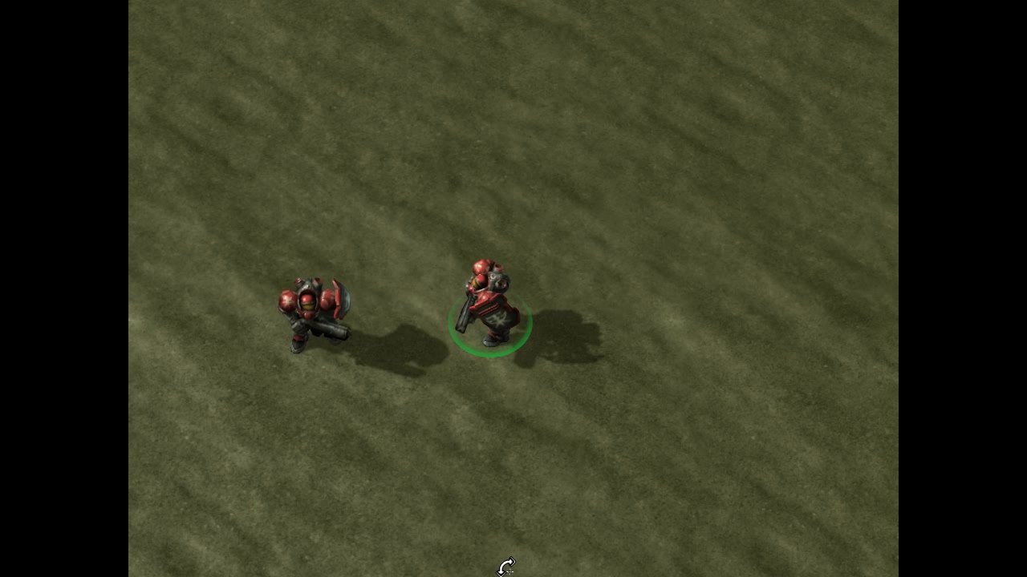
pyautogui.keyDown('ctrl'); pyautogui.click(430, 548); pyautogui.keyUp('ctrl')
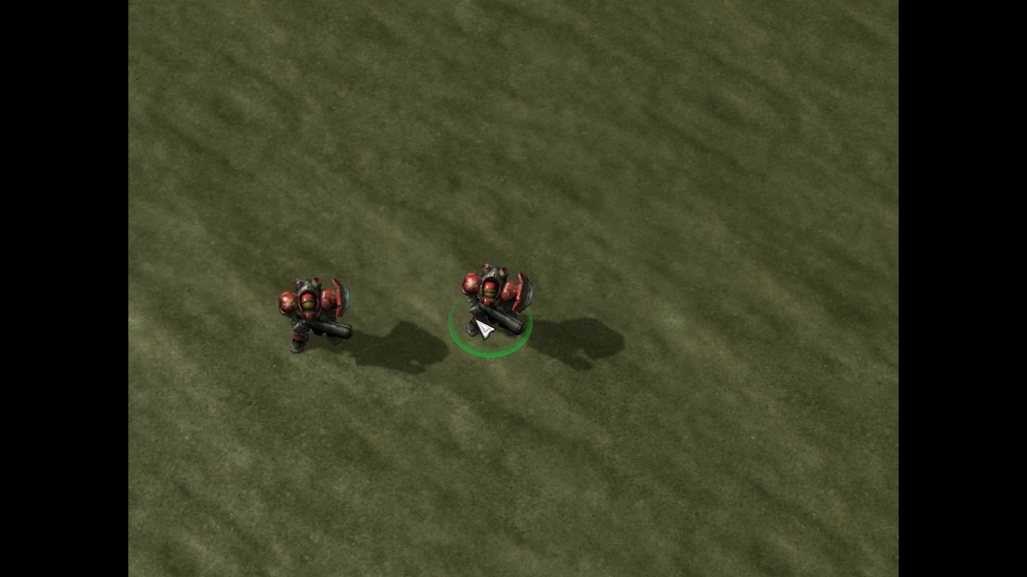
pyautogui.click(300, 309)
pyautogui.click(513, 314)
pyautogui.click(446, 377)
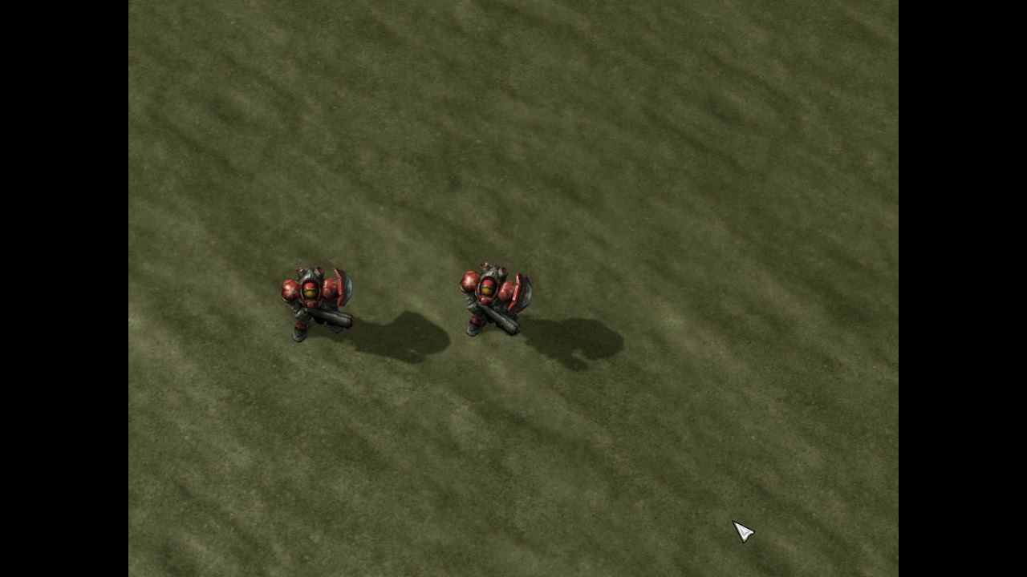
pyautogui.click(498, 311)
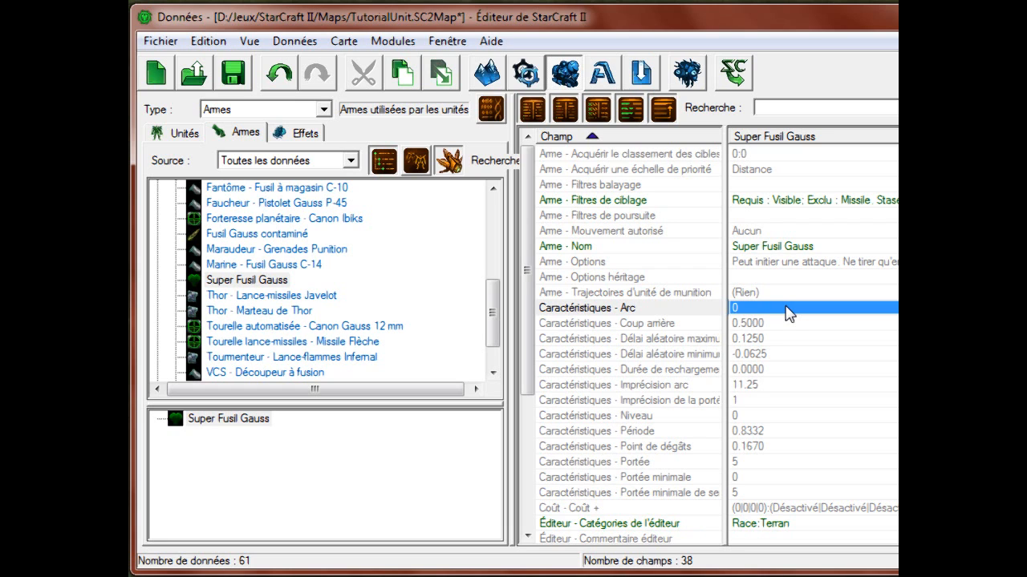
# Step: Try 360 as the Arc value of Super Fusil Gauss, clear it back to 0, and save the map
pyautogui.doubleClick(785, 306)
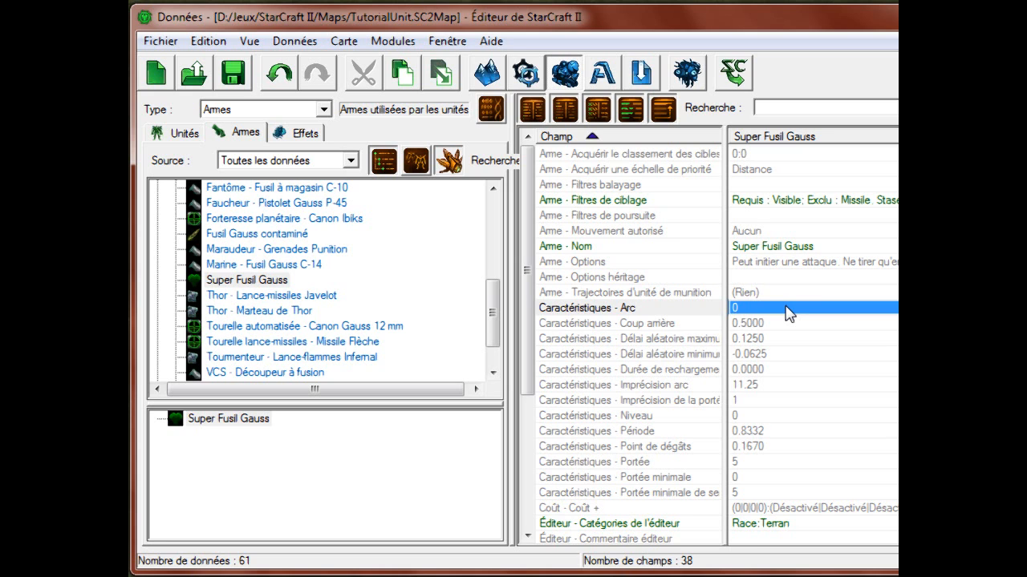
pyautogui.doubleClick(788, 314)
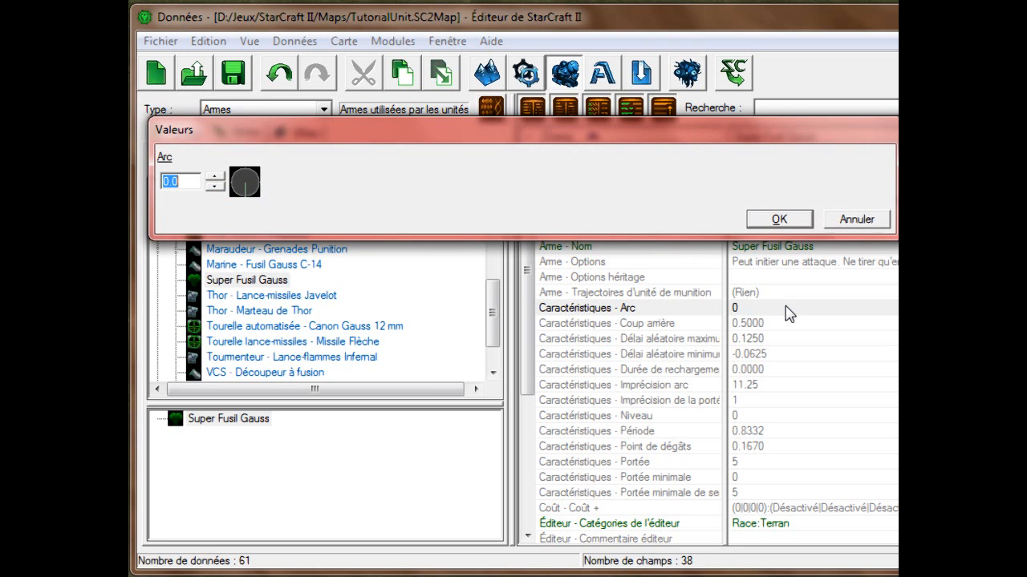
pyautogui.write('360')
pyautogui.press('BackSpace')
pyautogui.press('BackSpace')
pyautogui.press('BackSpace')
pyautogui.press('Return')
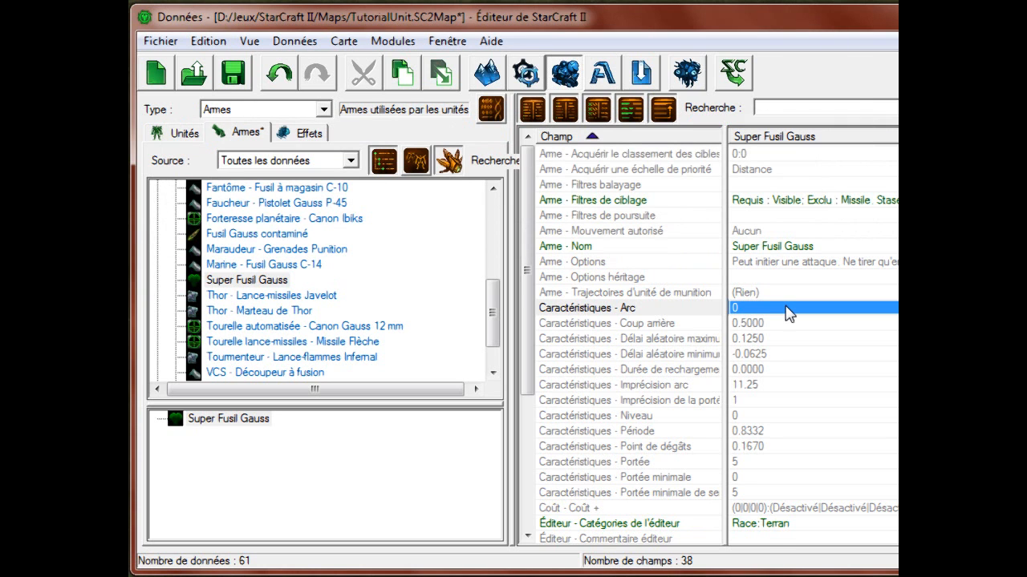
pyautogui.click(233, 73)
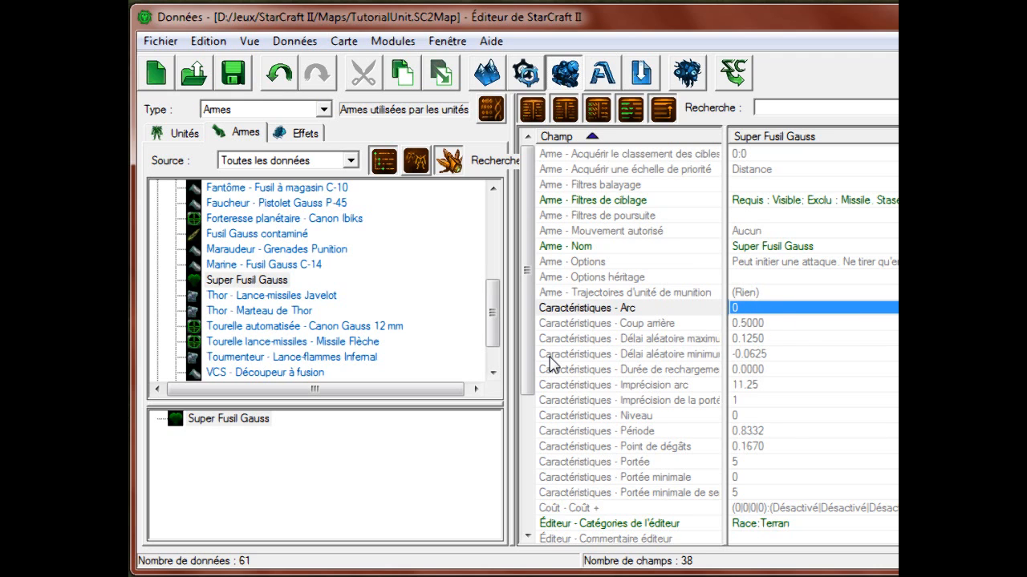
# Step: Examine the Caractéristiques fields of Super Fusil Gauss from Coup arrière to Période, and the editor and effect fields below them
pyautogui.press('Down')
pyautogui.press('Down')
pyautogui.press('Down')
pyautogui.press('Down')
pyautogui.press('Down')
pyautogui.press('Down')
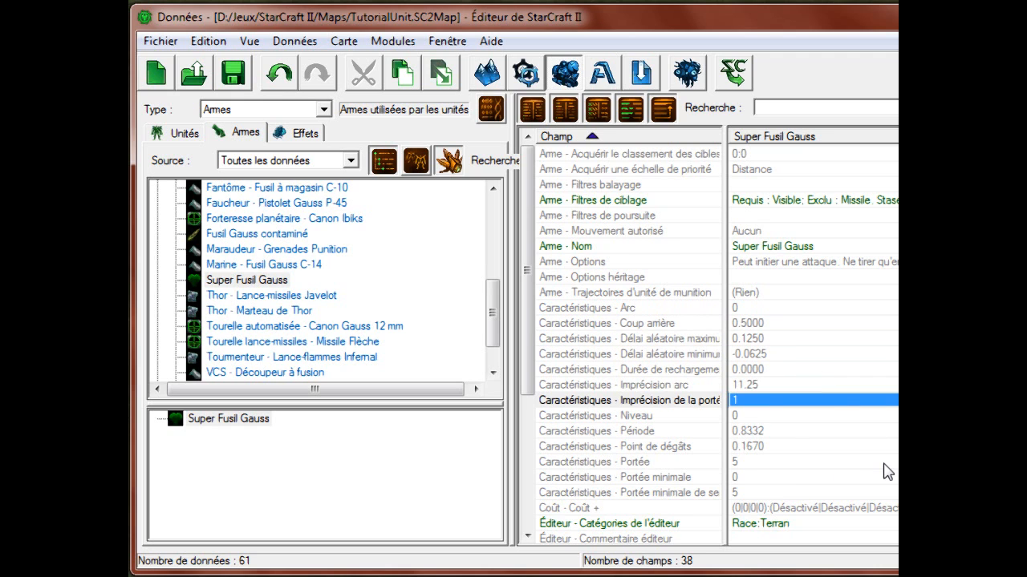
pyautogui.press('Down')
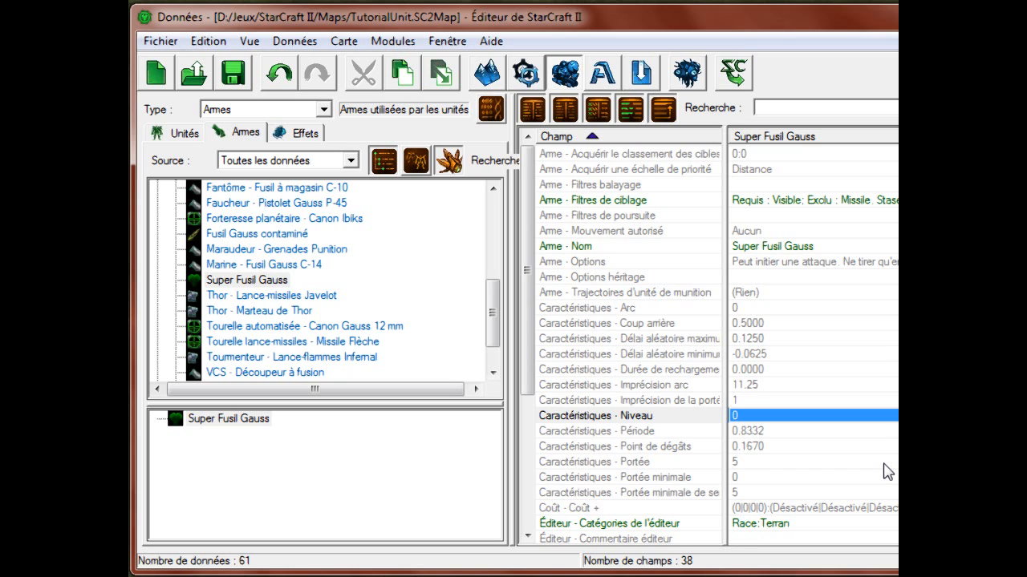
pyautogui.scroll(-2, 870, 423)
pyautogui.press('Down')
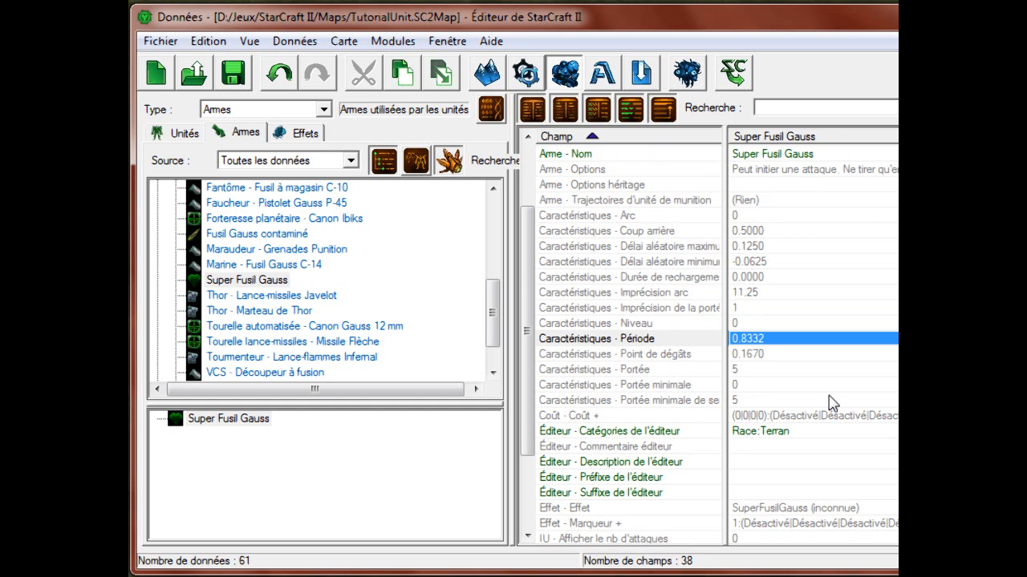
pyautogui.scroll(3, 838, 425)
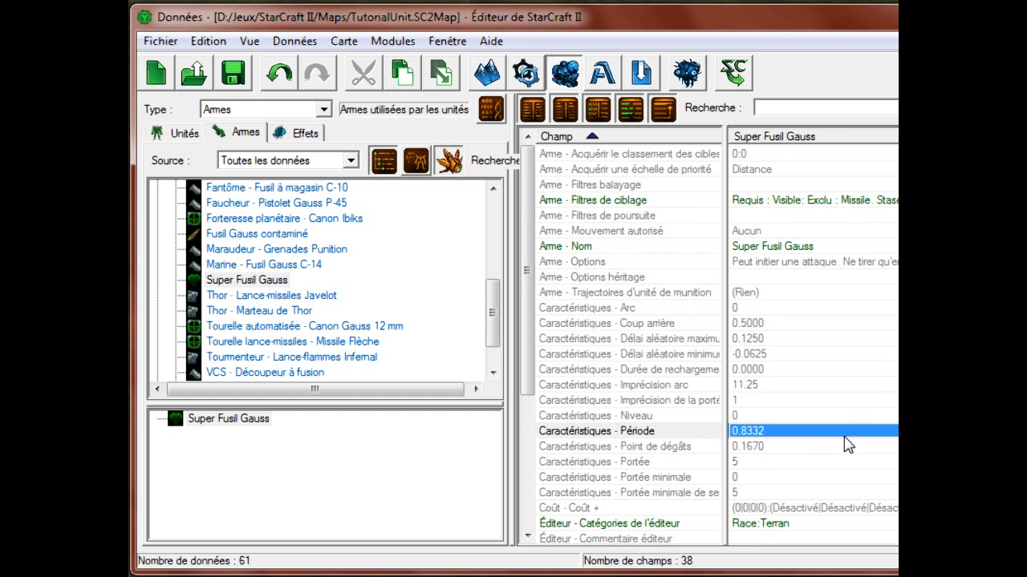
pyautogui.scroll(-5, 858, 373)
pyautogui.scroll(5, 766, 299)
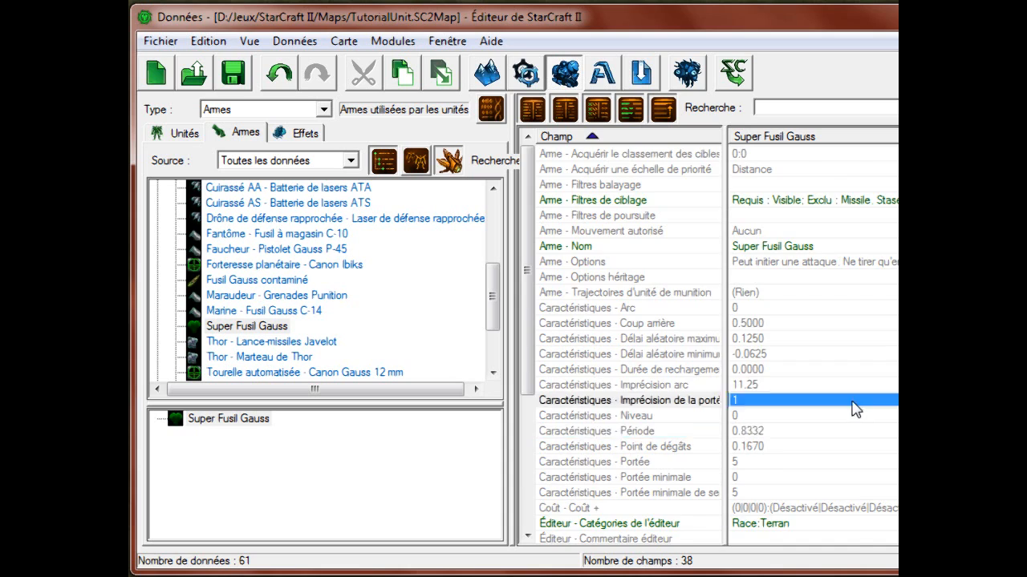
pyautogui.scroll(-3, 857, 409)
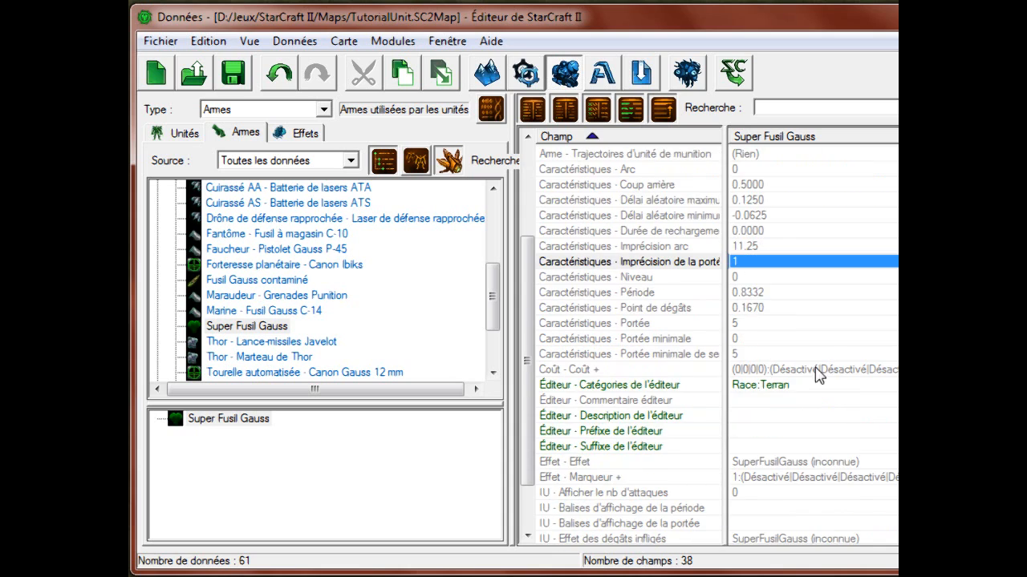
# Step: Set the Période of Super Fusil Gauss to 0.4
pyautogui.click(798, 294)
pyautogui.click(802, 293)
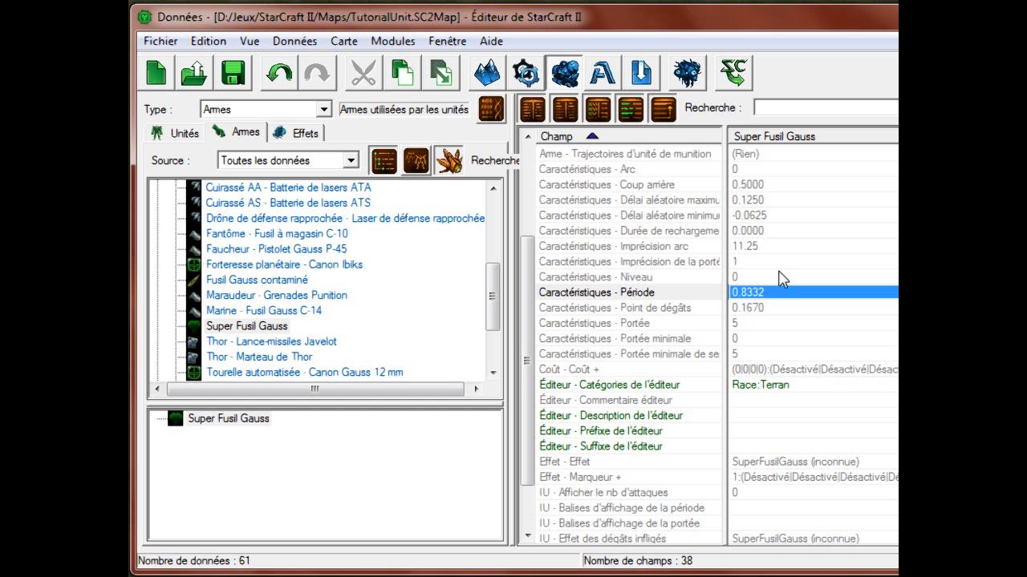
pyautogui.press('Return')
pyautogui.write('0.4')
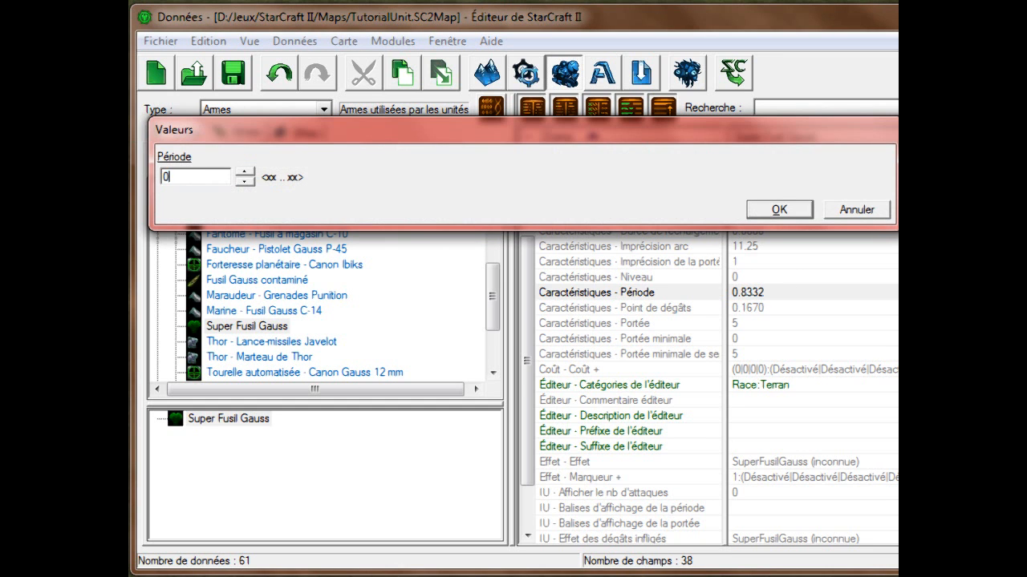
pyautogui.press('Return')
# Step: Set the Portée of Super Fusil Gauss to 10
pyautogui.press('Down')
pyautogui.press('Down')
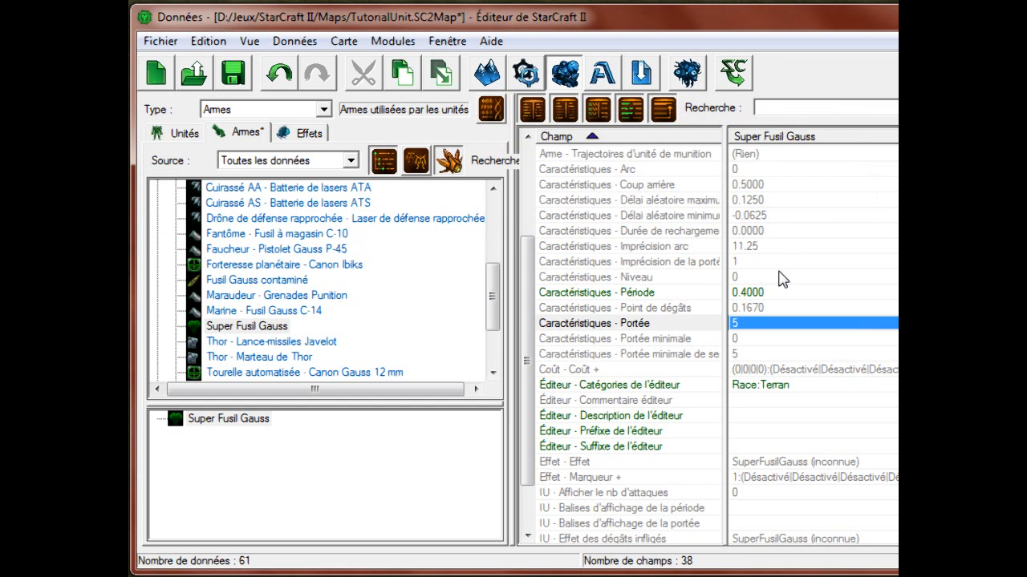
pyautogui.press('Return')
pyautogui.write('10')
pyautogui.press('Return')
# Step: Set the truncated "Portée minimale de se" field of Super Fusil Gauss to 10, and correct it to 12
pyautogui.press('Down')
pyautogui.press('Down')
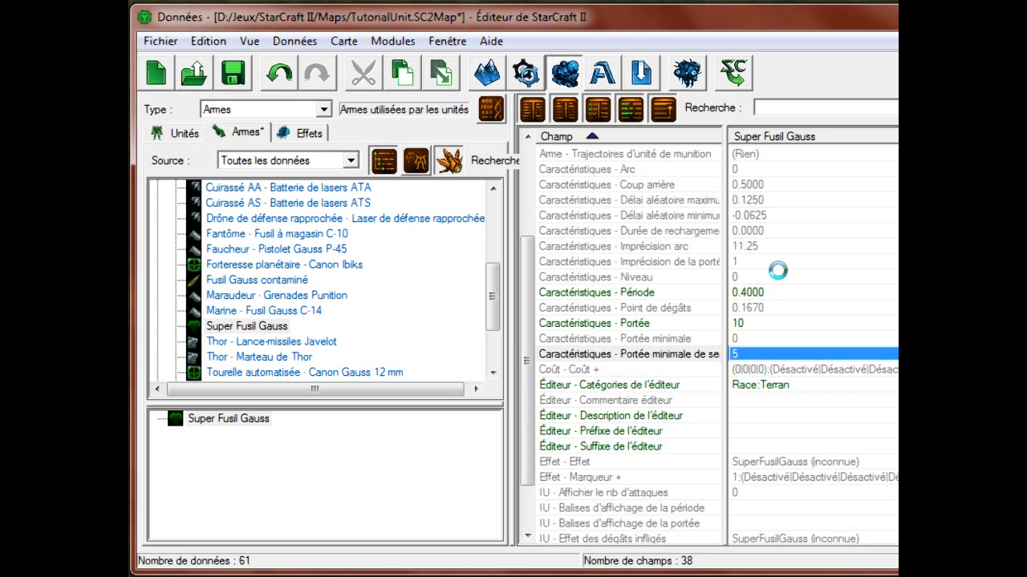
pyautogui.write('10')
pyautogui.press('Return')
pyautogui.press('Return')
pyautogui.press('BackSpace')
pyautogui.press('BackSpace')
pyautogui.write('12')
pyautogui.press('Return')
# Step: Examine the Coût settings of Super Fusil Gauss, including cost display, charge, technology resources, vitals and recharge
pyautogui.press('Down')
pyautogui.press('Return')
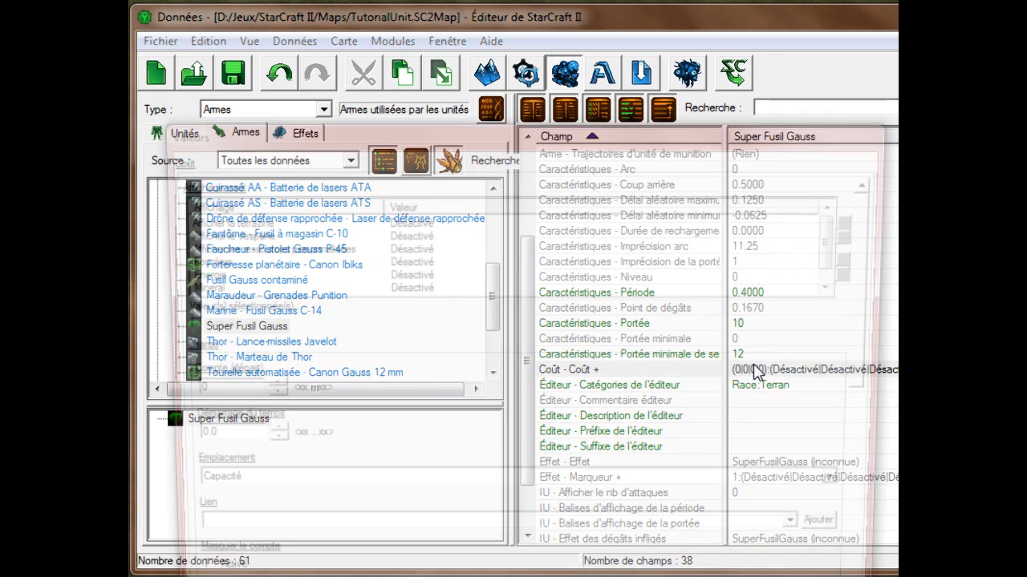
pyautogui.moveTo(567, 134); pyautogui.dragTo(586, 4)
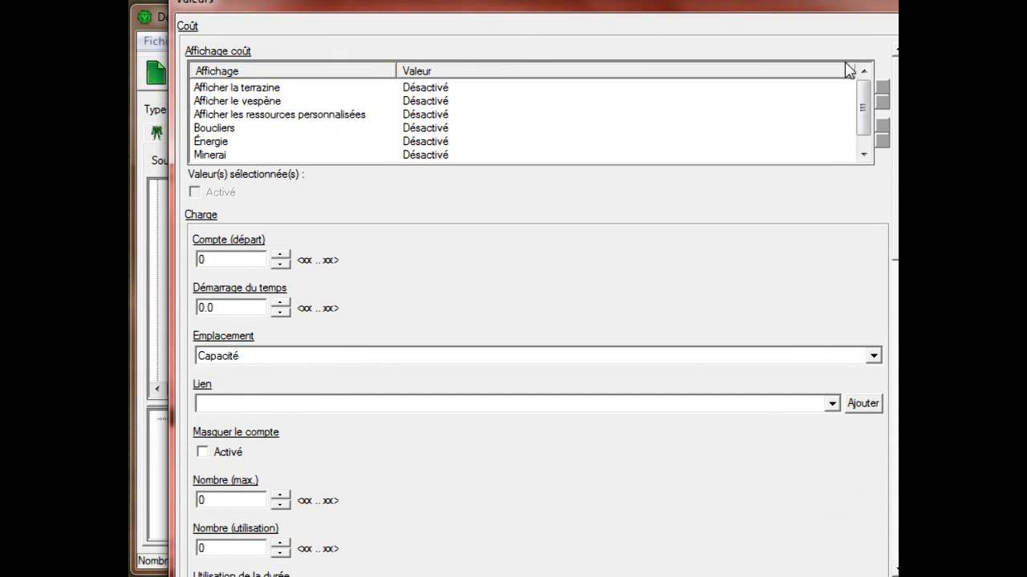
pyautogui.scroll(-10, 885, 67)
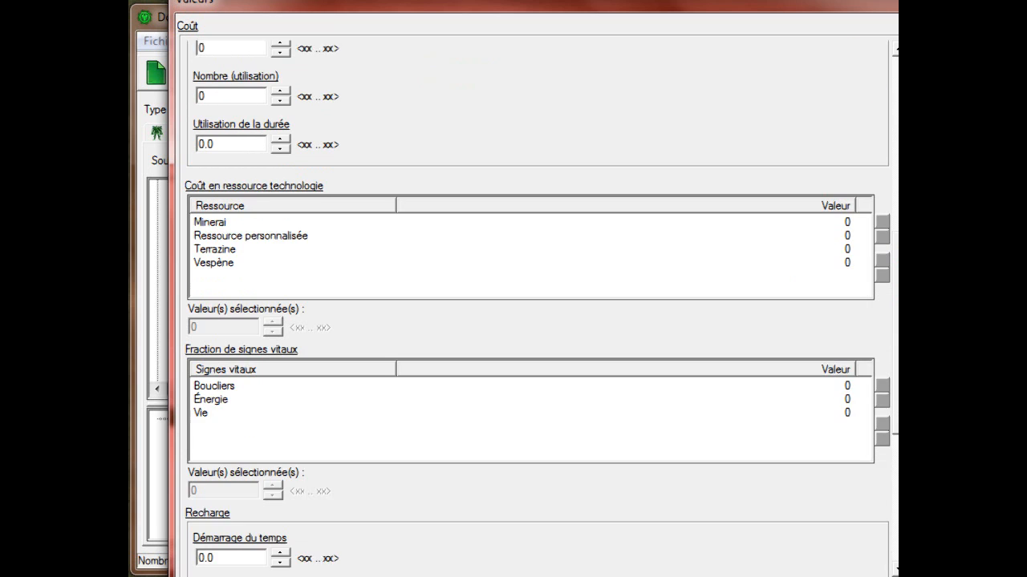
pyautogui.scroll(1, 385, 275)
pyautogui.click(384, 262)
pyautogui.click(362, 301)
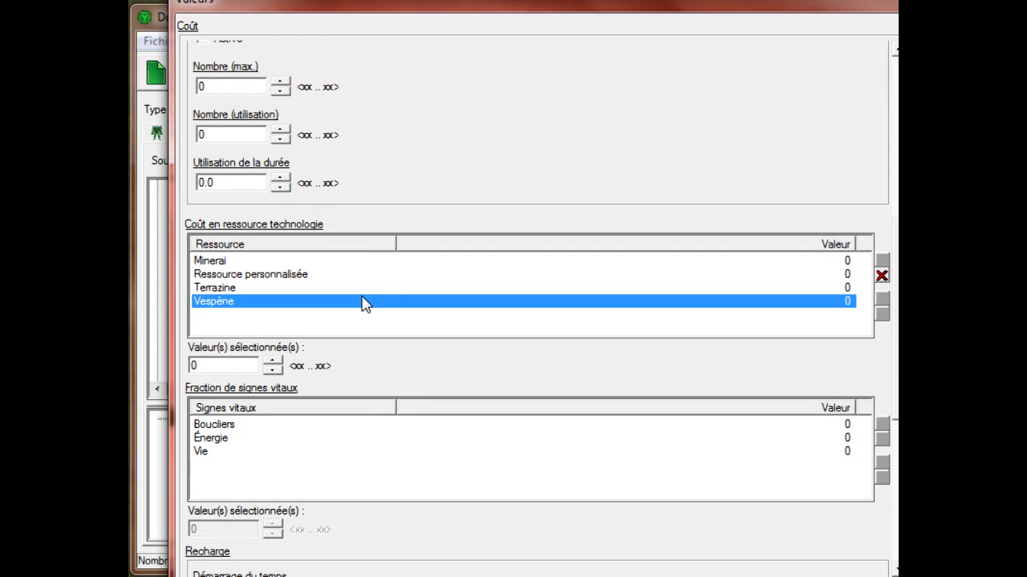
pyautogui.scroll(-5, 892, 305)
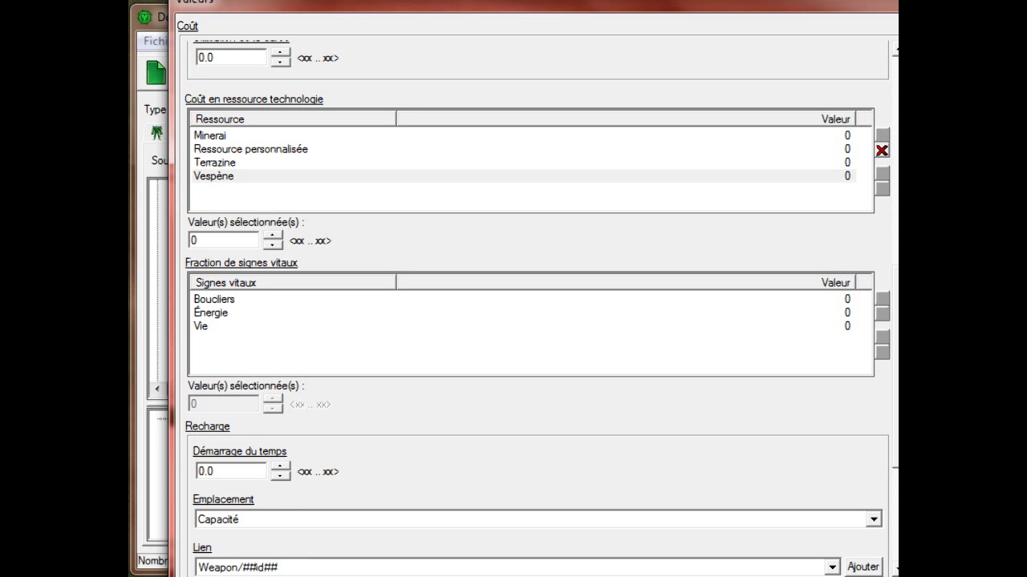
pyautogui.press('Return')
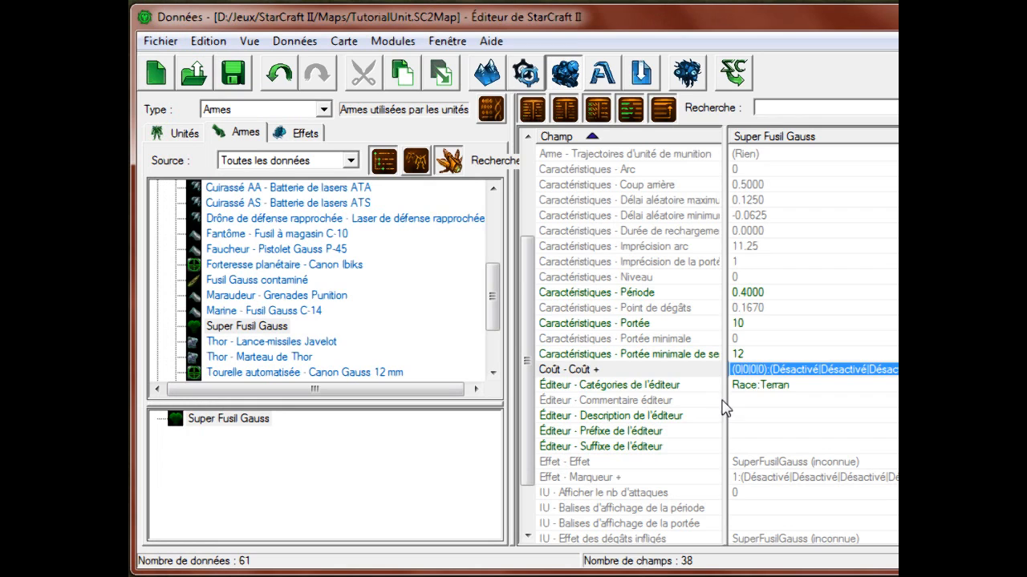
# Step: Set the Préfixe de l'éditeur of Super Fusil Gauss to "Super Marine -" and save the map
pyautogui.click(770, 390)
pyautogui.click(782, 415)
pyautogui.press('Down')
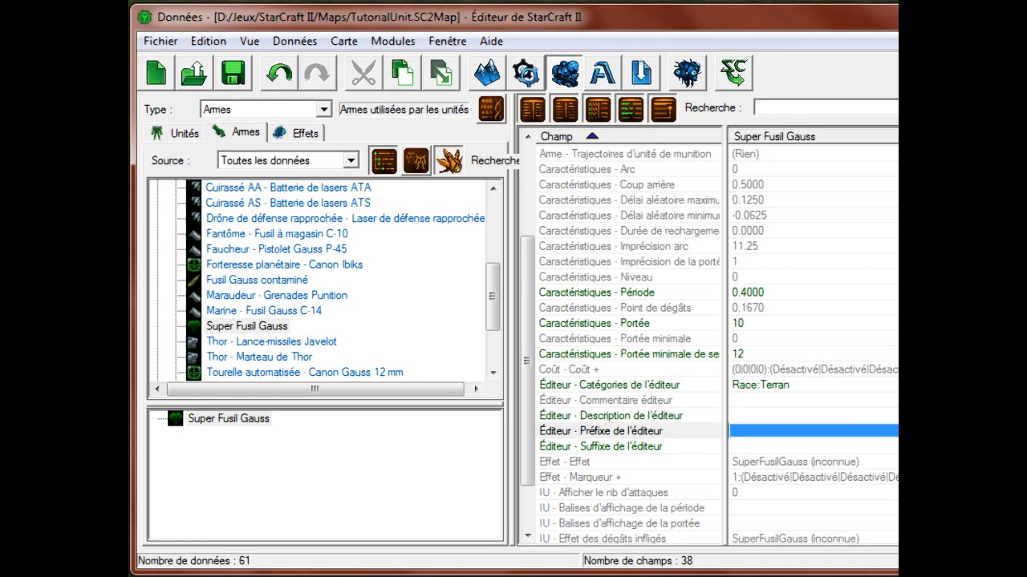
pyautogui.press('Return')
pyautogui.write('Supe')
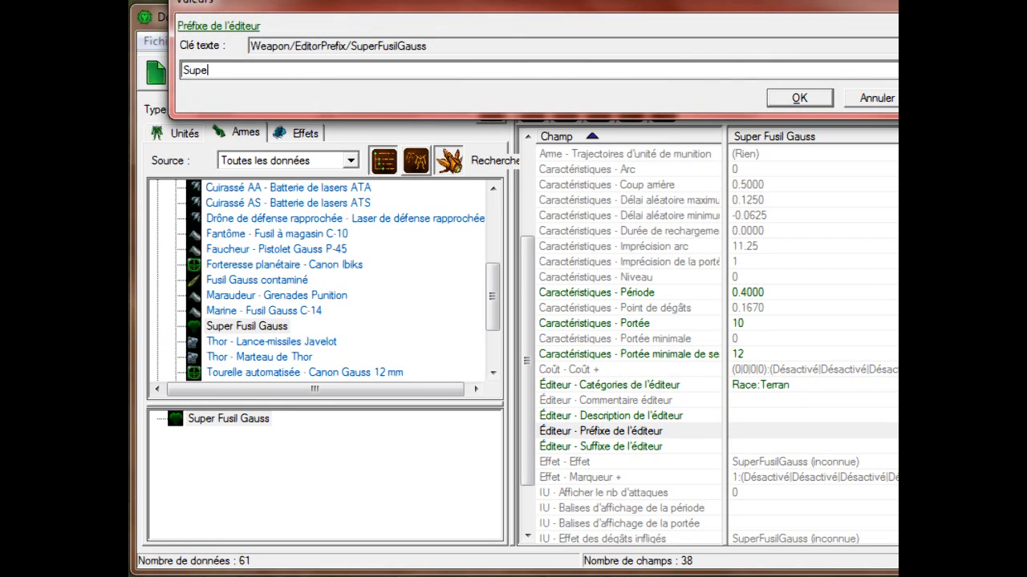
pyautogui.write('r Marine -')
pyautogui.press('Return')
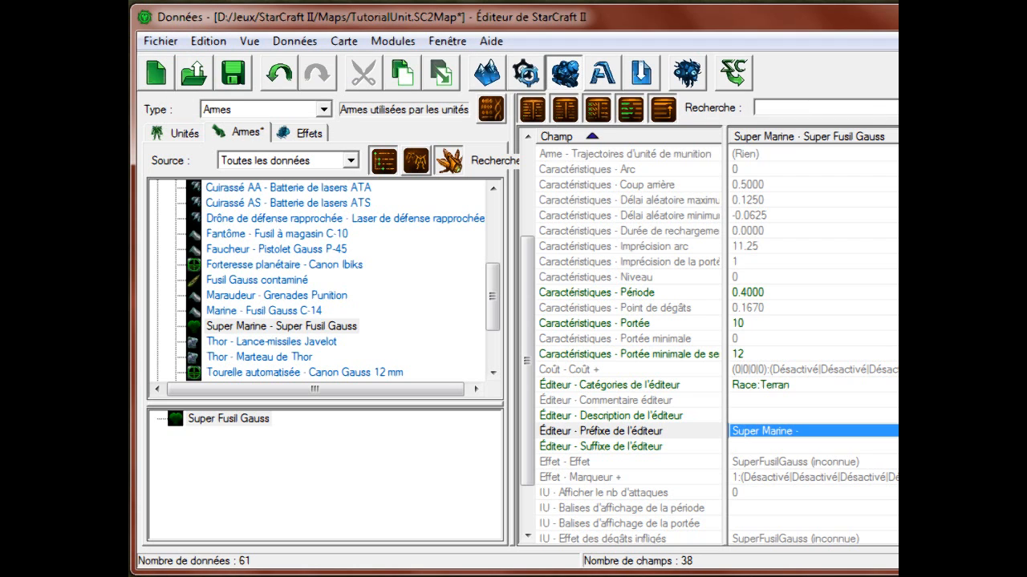
pyautogui.hotkey('ctrl', 's')
# Step: Examine the effect and IU fields of Super Fusil Gauss, from Effet and Marqueur to Effet des dégâts infligés
pyautogui.click(310, 331)
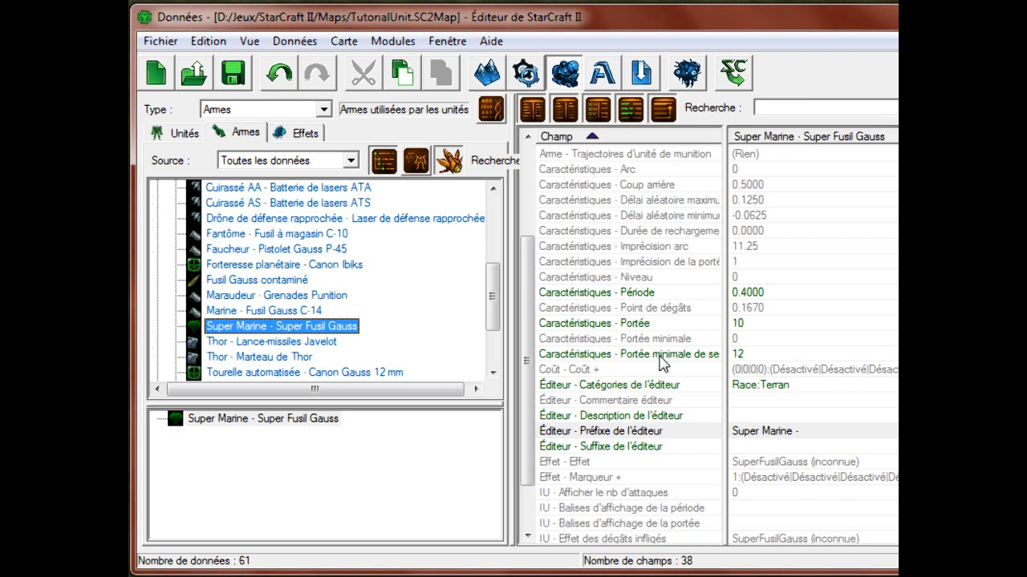
pyautogui.click(733, 414)
pyautogui.scroll(-2, 734, 411)
pyautogui.click(776, 369)
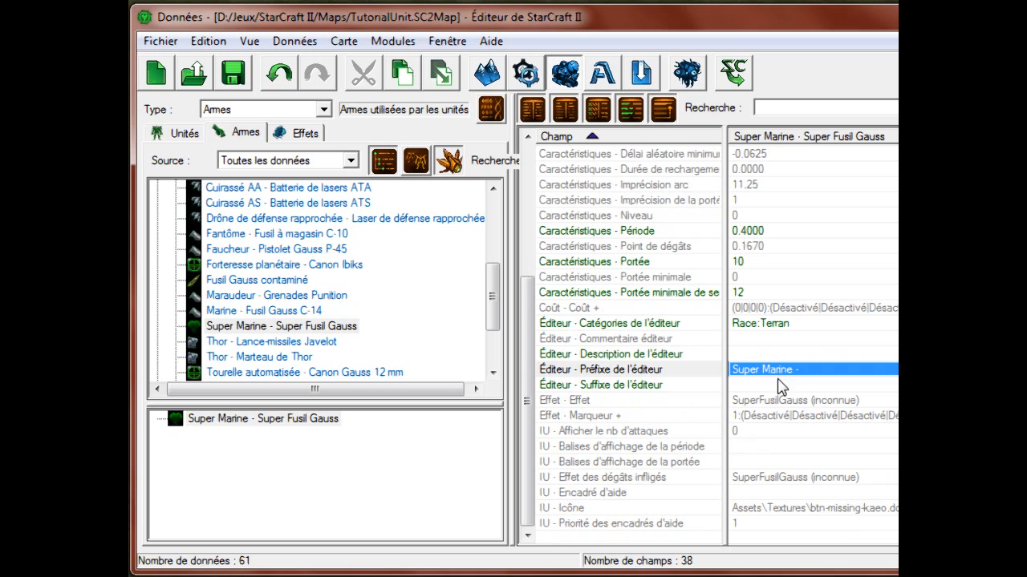
pyautogui.click(777, 400)
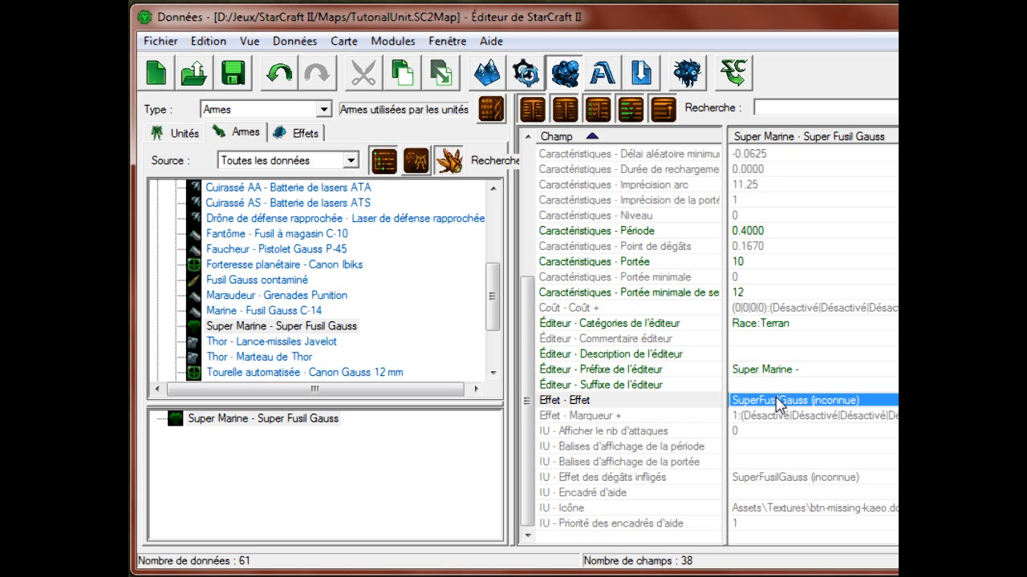
pyautogui.press('Down')
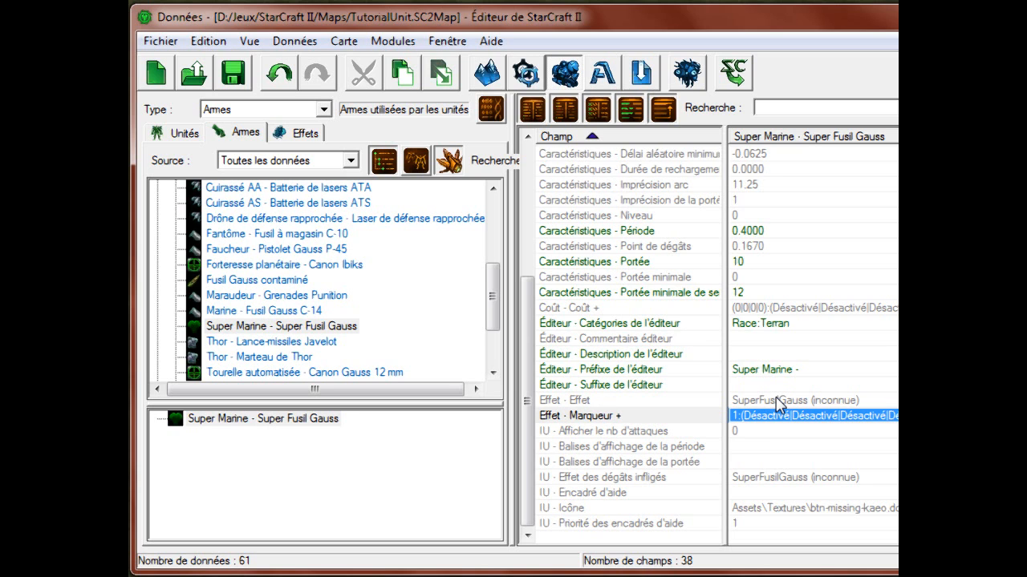
pyautogui.press('Down')
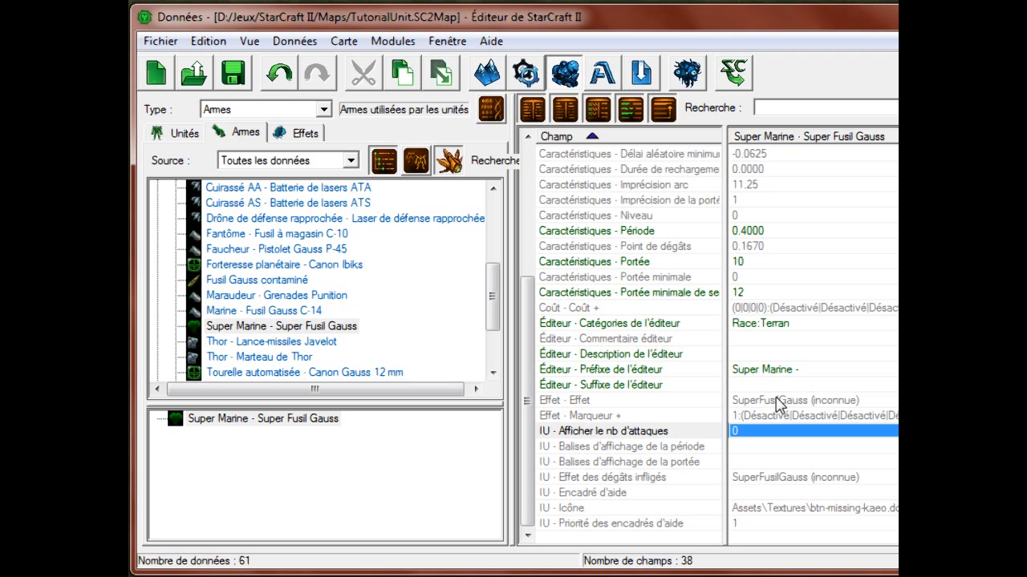
pyautogui.press('Down')
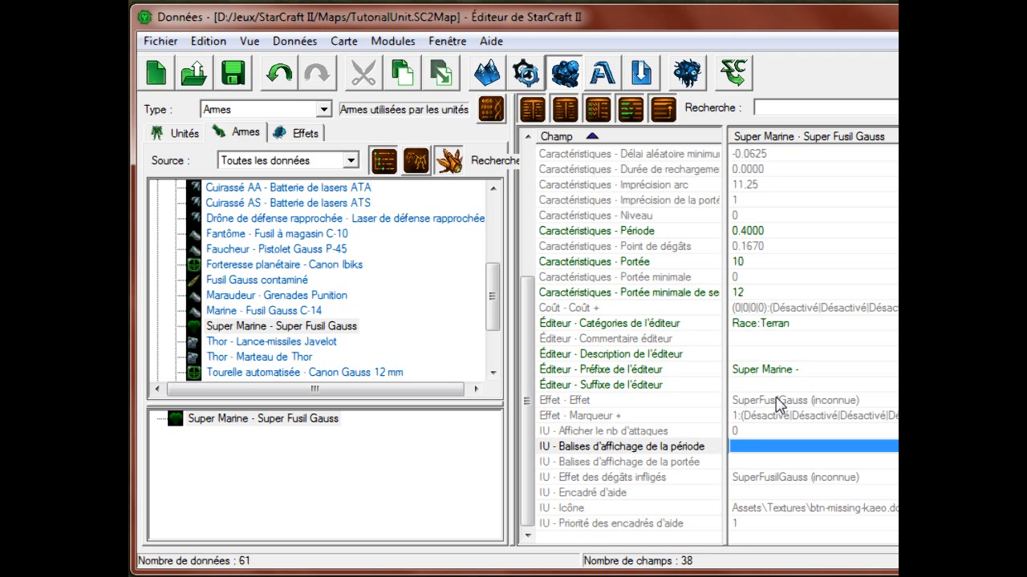
pyautogui.press('Down')
pyautogui.press('Down')
pyautogui.press('Up')
pyautogui.press('Down')
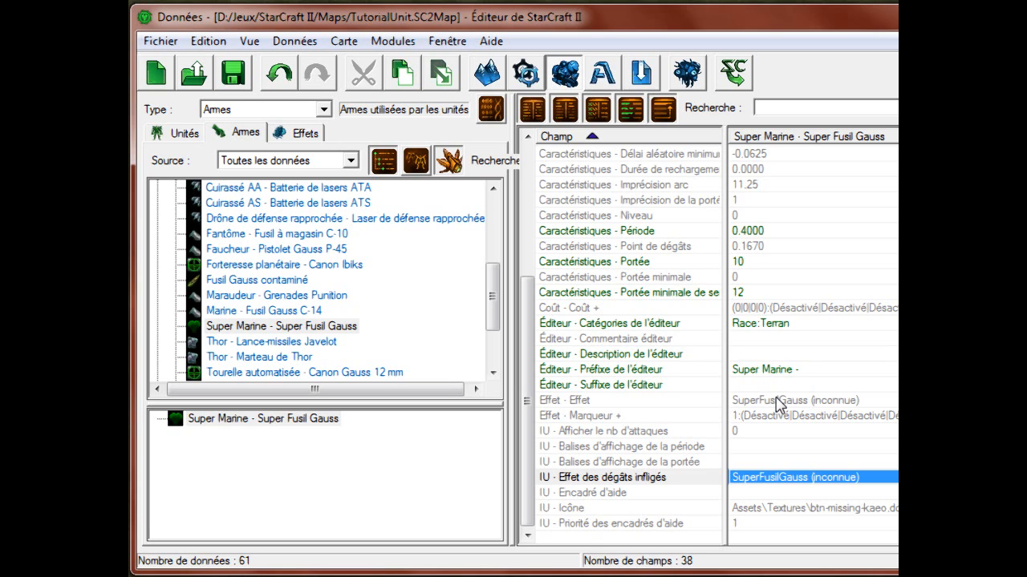
pyautogui.click(607, 478)
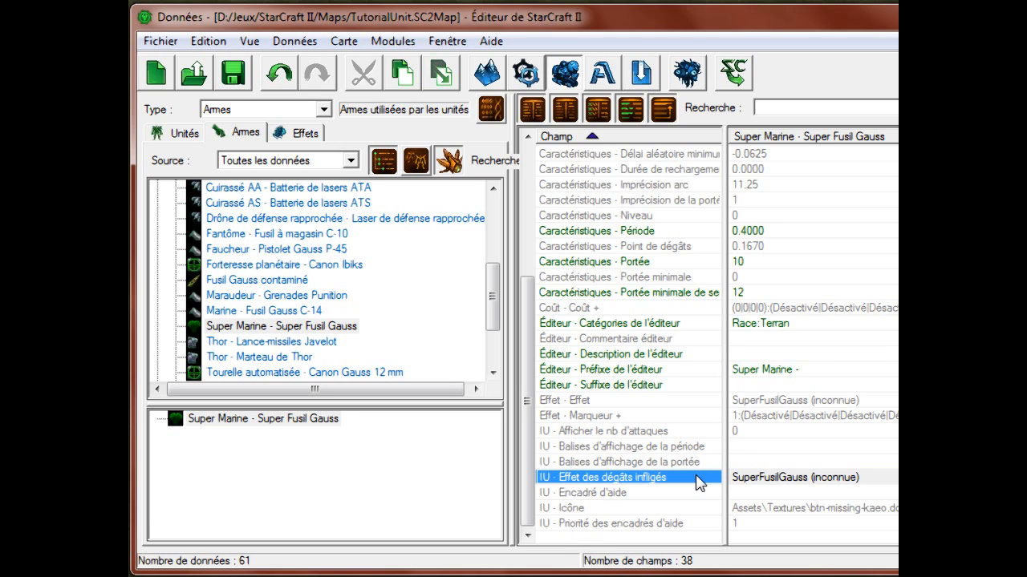
pyautogui.click(739, 480)
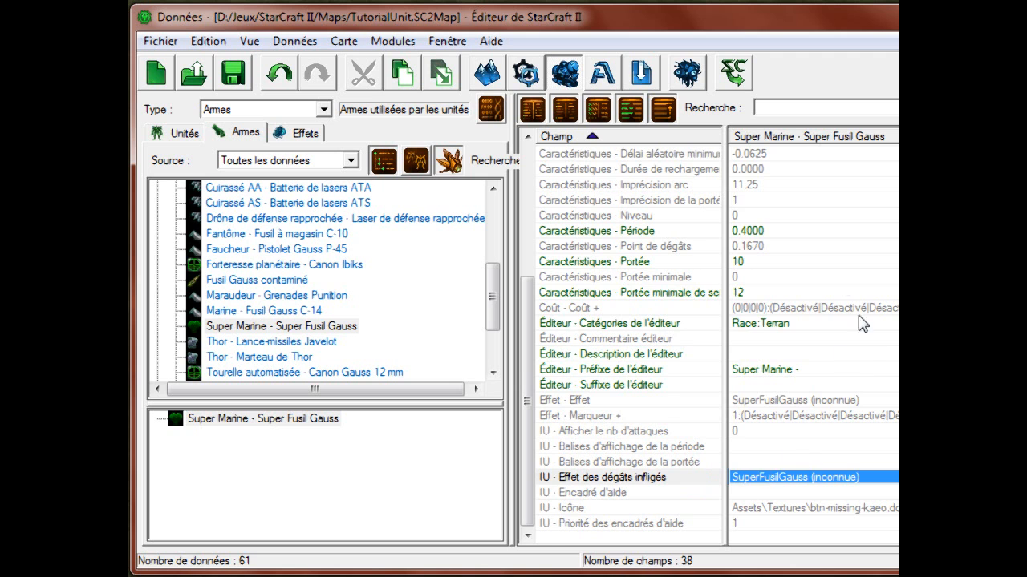
pyautogui.scroll(5, 862, 322)
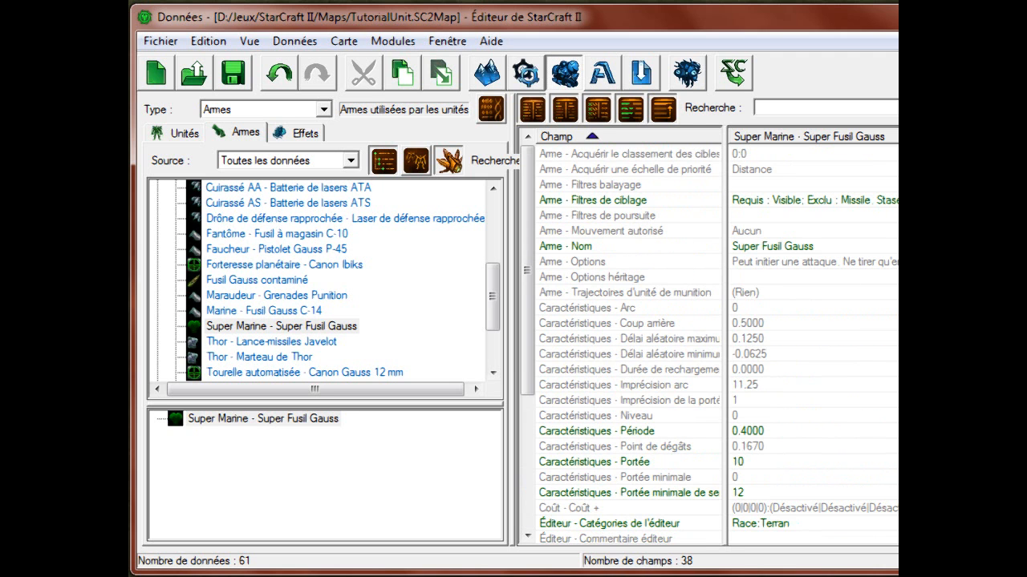
pyautogui.scroll(-5, 706, 337)
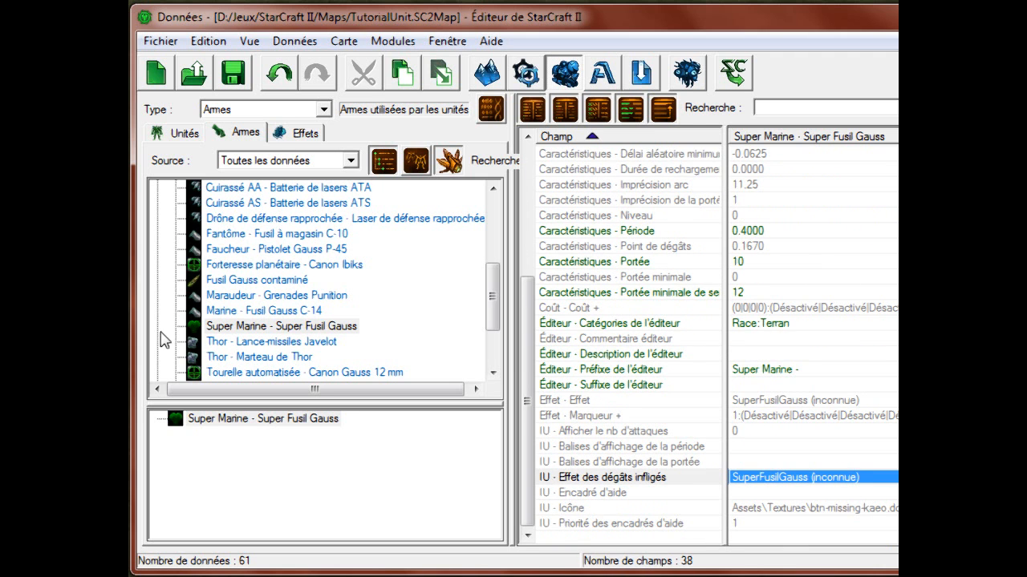
pyautogui.click(247, 66)
pyautogui.click(786, 401)
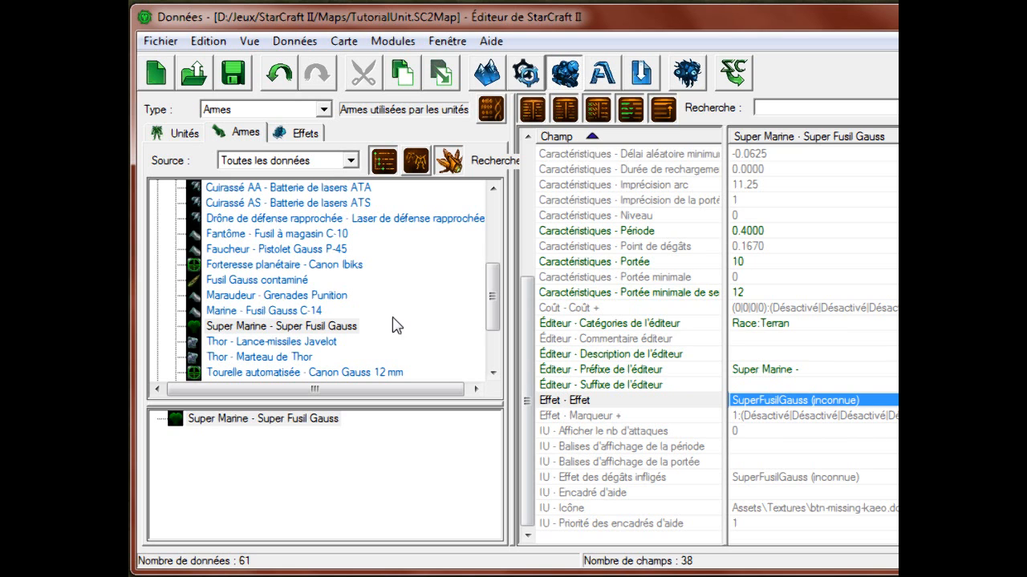
# Step: Check the Effet, Marqueur and Effet des dégâts infligés fields of Maraudeur - Grenades Punition for comparison, and return to Super Fusil Gauss
pyautogui.click(334, 295)
pyautogui.click(745, 416)
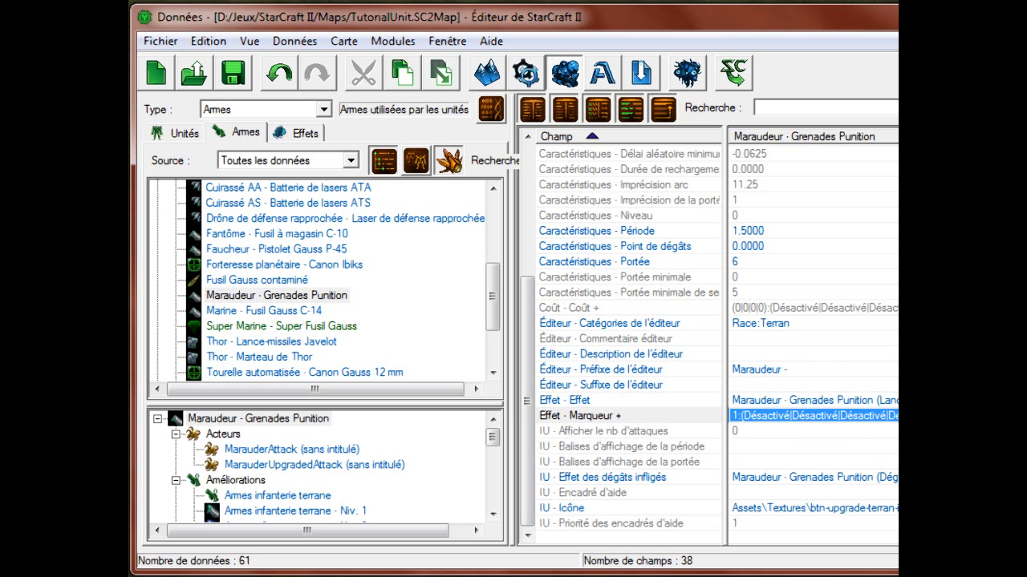
pyautogui.click(748, 401)
pyautogui.click(620, 482)
pyautogui.click(758, 478)
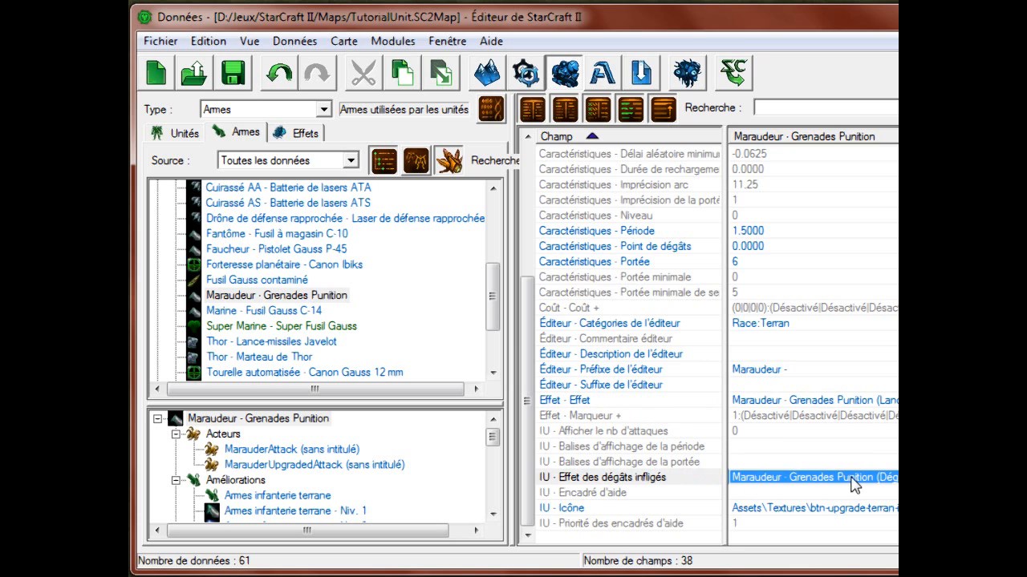
pyautogui.click(323, 326)
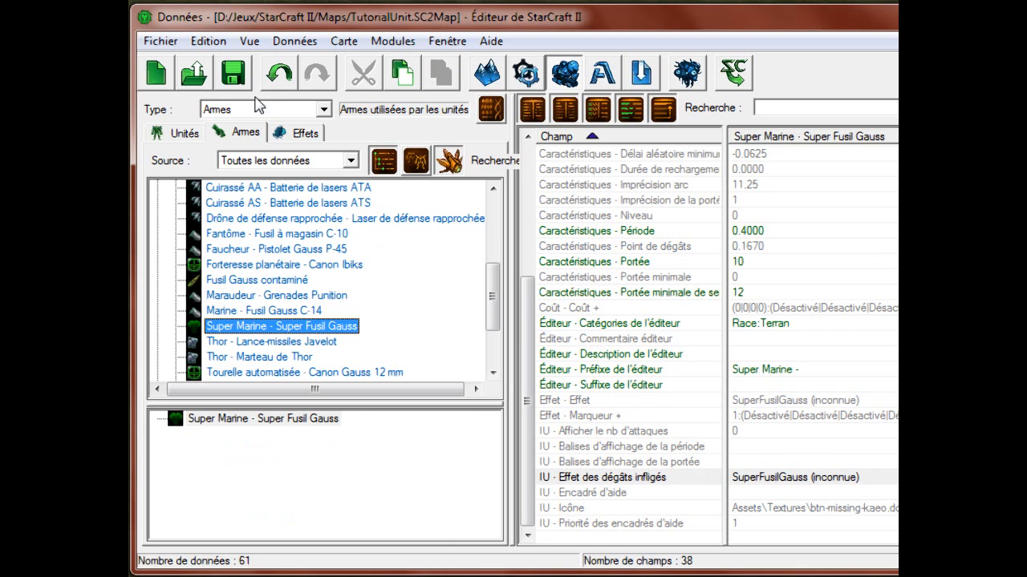
# Step: Set the Encadré d'aide text of Super Fusil Gauss to "Super arme de la mort qui tue"
pyautogui.click(810, 477)
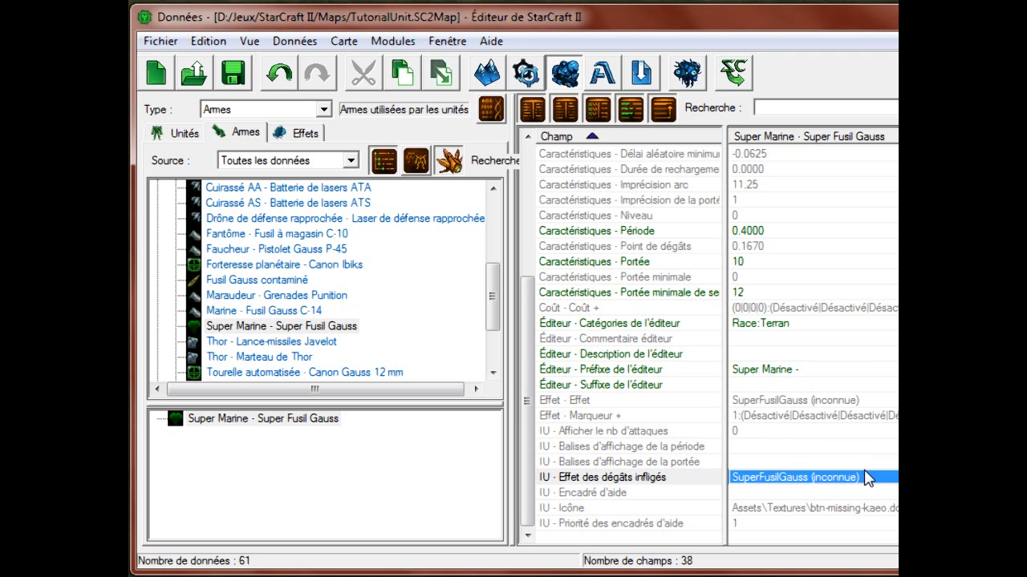
pyautogui.press('Down')
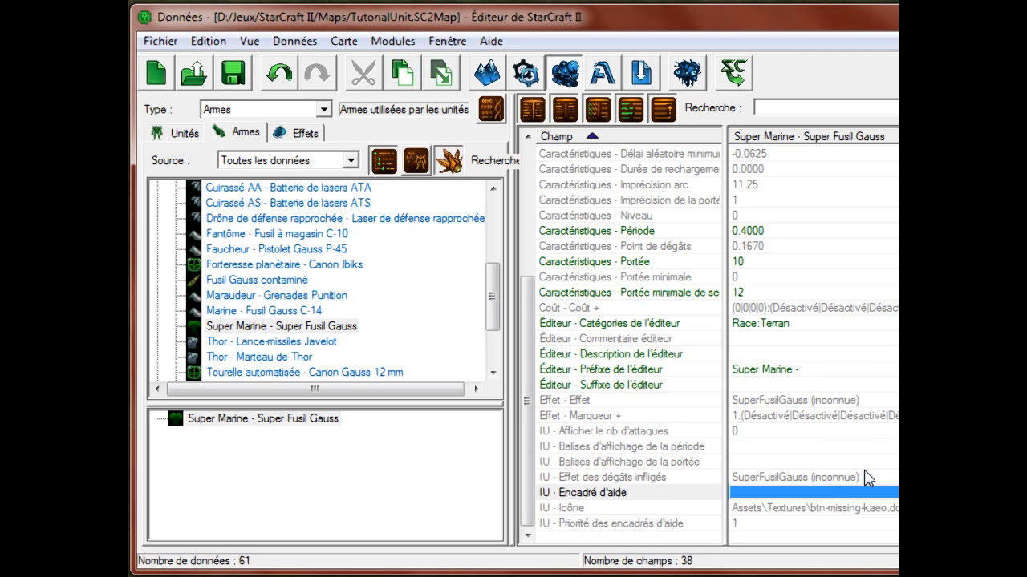
pyautogui.press('Return')
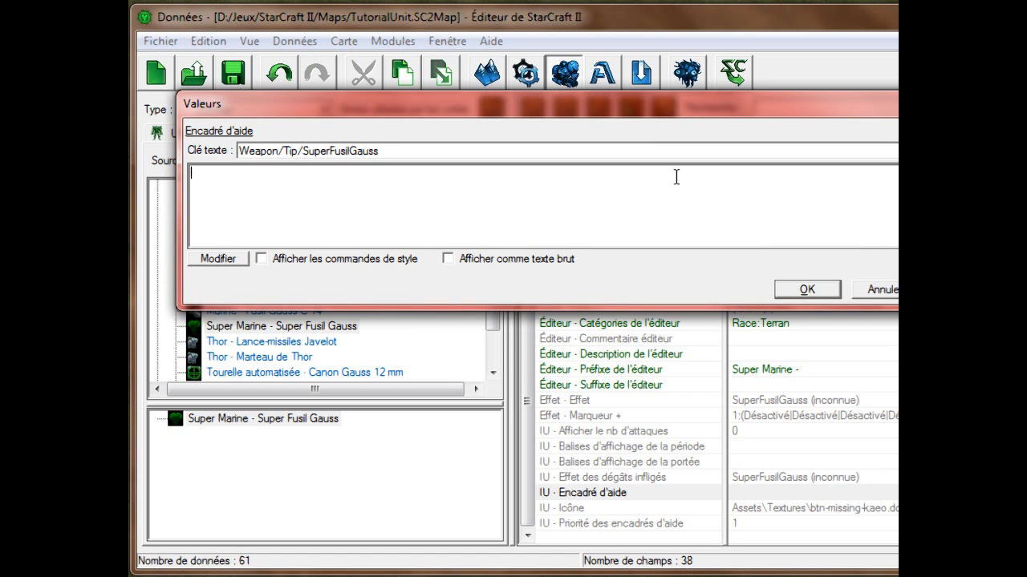
pyautogui.write('Super arme de')
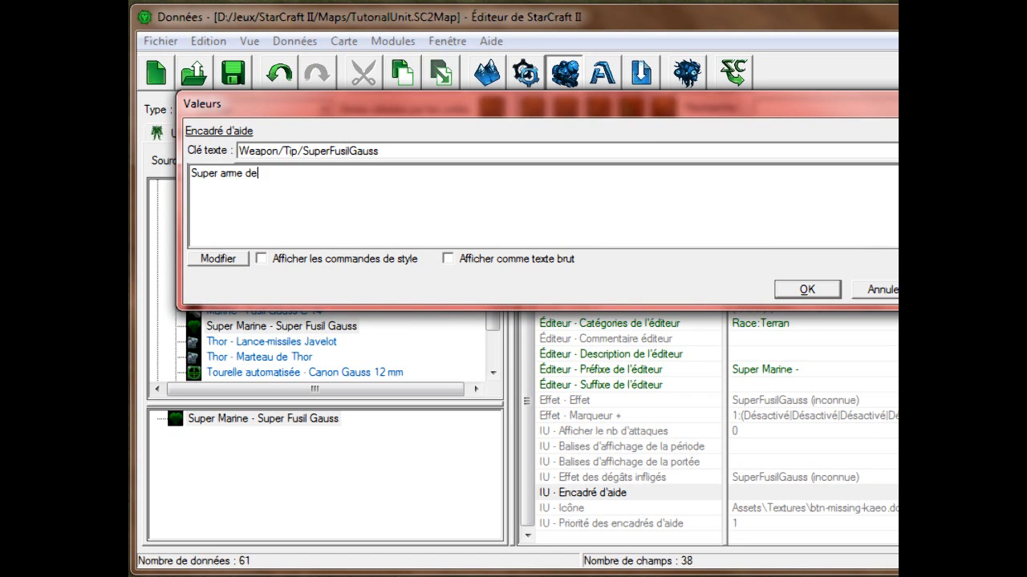
pyautogui.write(' la mort qui tue')
pyautogui.click(808, 288)
# Step: Search the textures for "upgrade" and assign btn-upgrade-terran-infantryweaponslevel3.dds as the Icône of Super Fusil Gauss
pyautogui.doubleClick(786, 514)
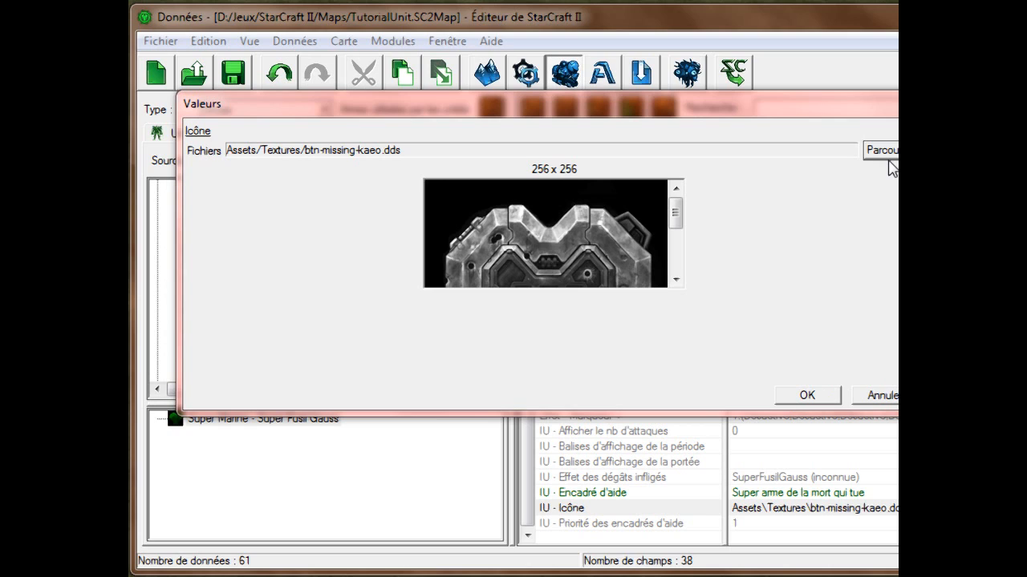
pyautogui.click(885, 152)
pyautogui.write('upgrade')
pyautogui.press('Return')
pyautogui.scroll(-20, 537, 341)
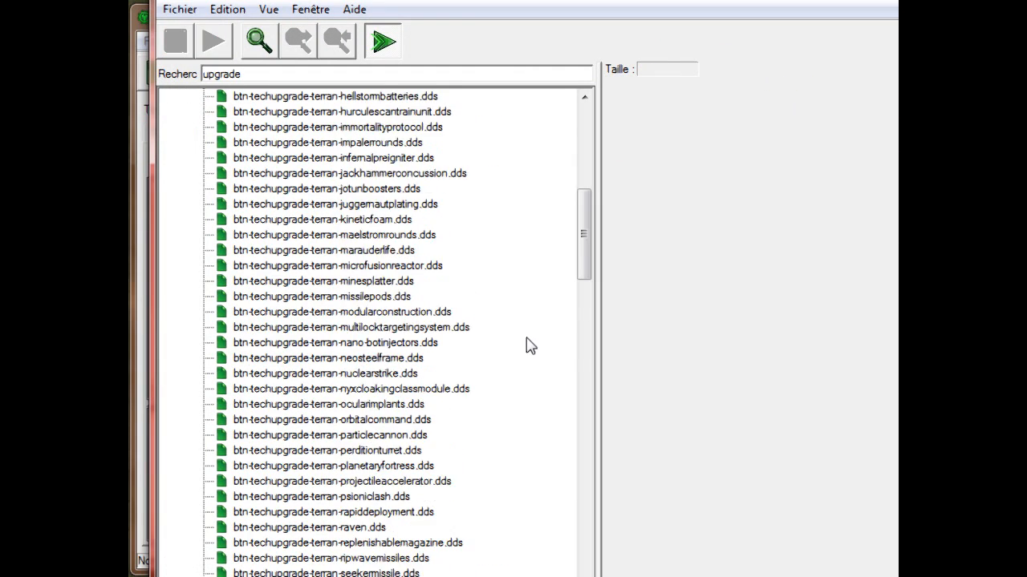
pyautogui.scroll(-7, 518, 341)
pyautogui.doubleClick(440, 254)
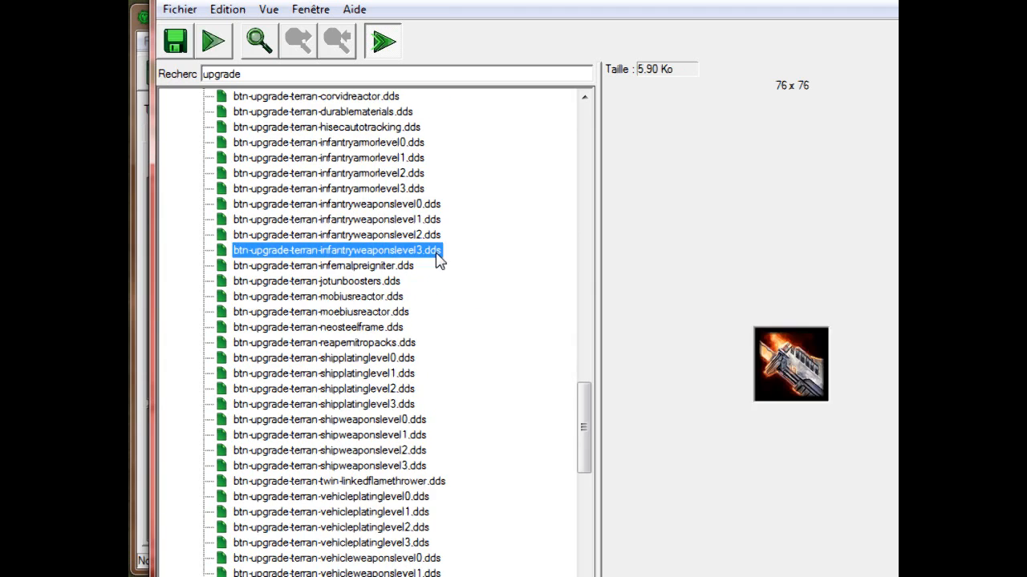
pyautogui.click(807, 396)
# Step: Save the map and select the Priorité des encadrés d'aide field of Super Fusil Gauss
pyautogui.click(774, 523)
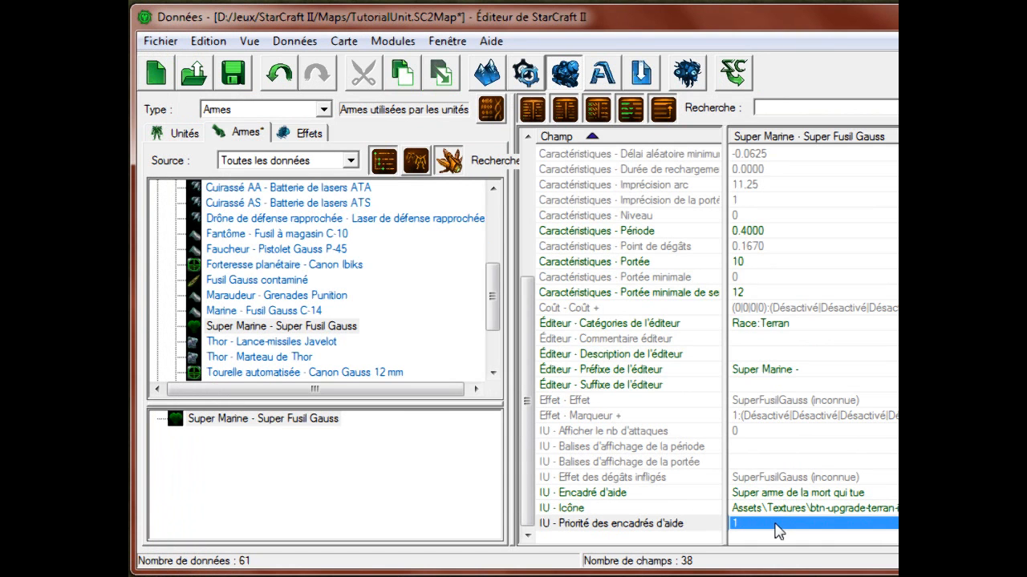
pyautogui.hotkey('ctrl', 's')
pyautogui.click(621, 525)
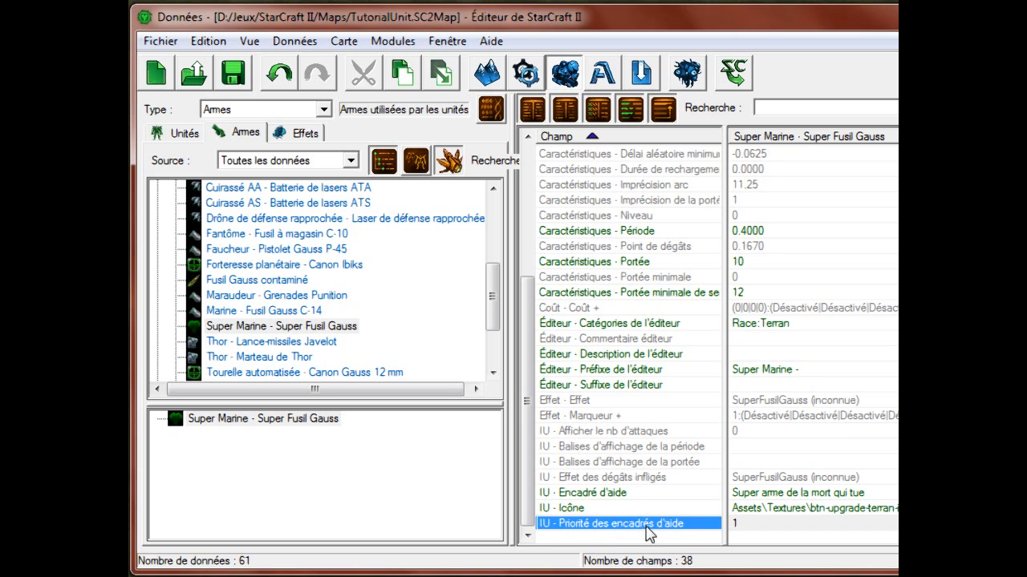
# Step: Open the Nom field of the Super Fusil Gauss weapon, accept its existing name and save the map
pyautogui.click(761, 434)
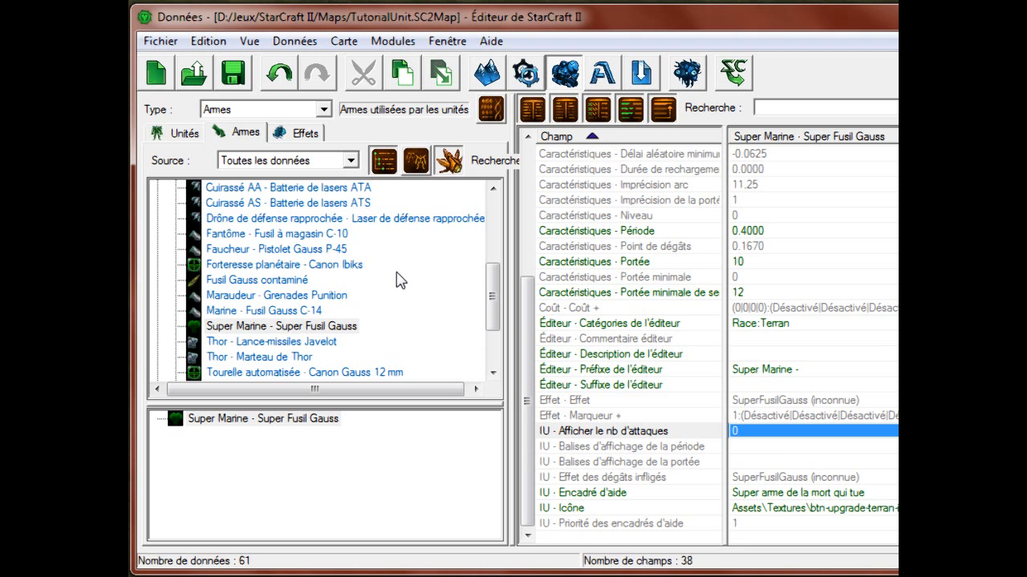
pyautogui.click(297, 329)
pyautogui.click(763, 320)
pyautogui.scroll(5, 763, 318)
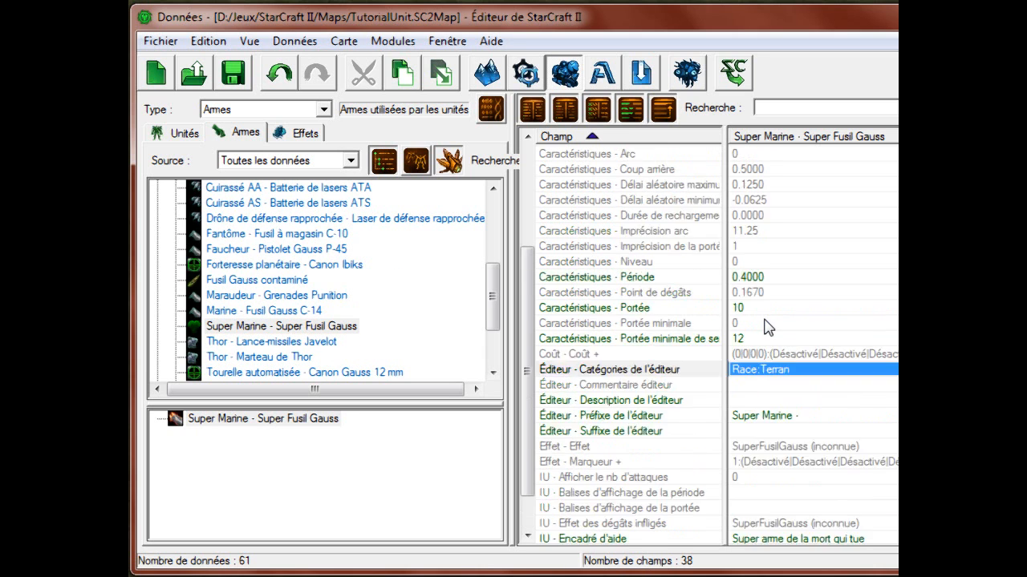
pyautogui.doubleClick(776, 244)
pyautogui.press('Return')
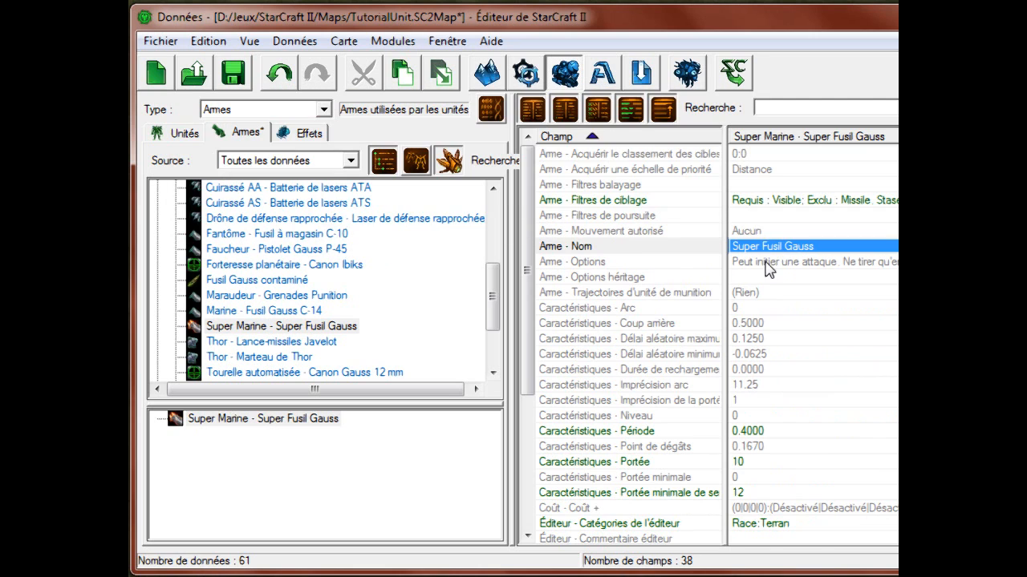
pyautogui.hotkey('ctrl', 's')
pyautogui.click(335, 327)
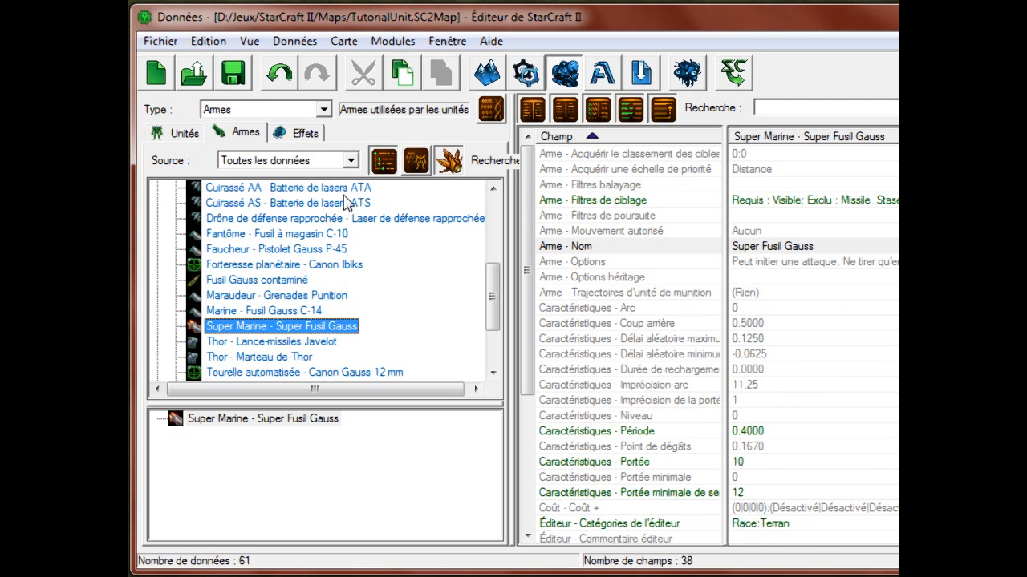
# Step: Switch to the Effets data, collapse the (Aucun) and Neutre groups, and expand the Terran Dégâts category
pyautogui.click(292, 142)
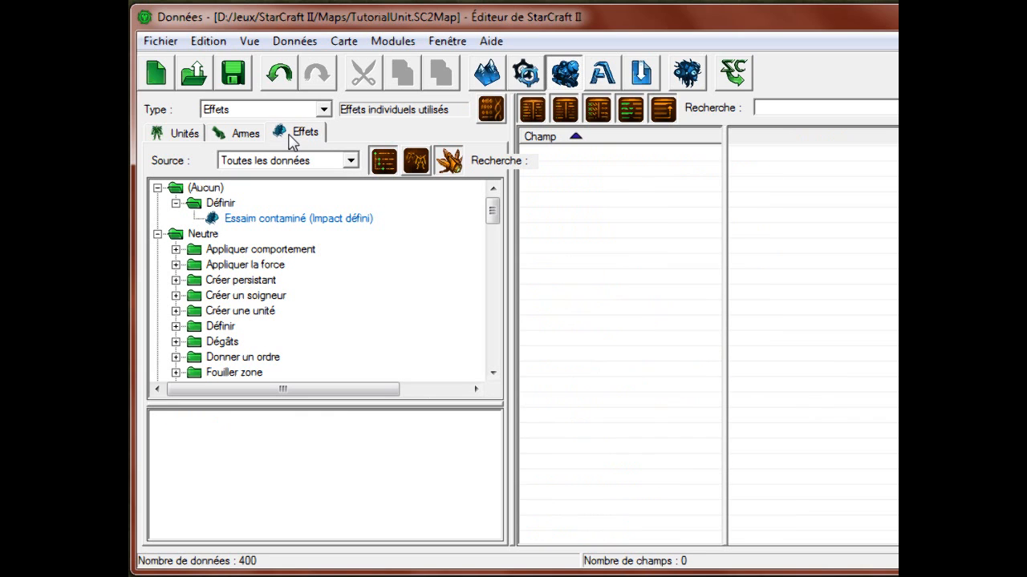
pyautogui.click(158, 188)
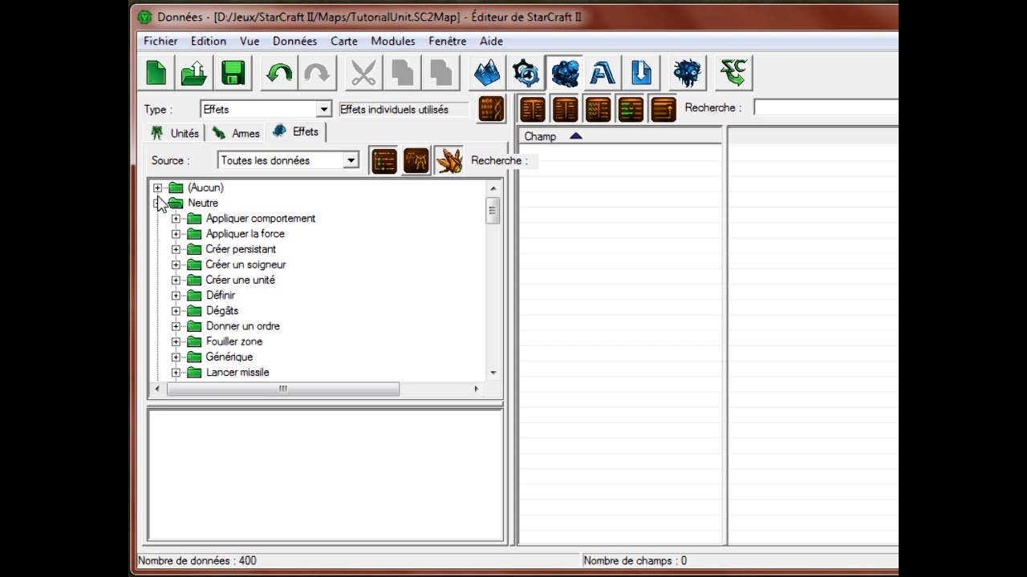
pyautogui.click(158, 203)
pyautogui.click(176, 325)
pyautogui.click(176, 325)
pyautogui.scroll(-1, 304, 298)
pyautogui.scroll(4, 303, 299)
pyautogui.scroll(-7, 253, 332)
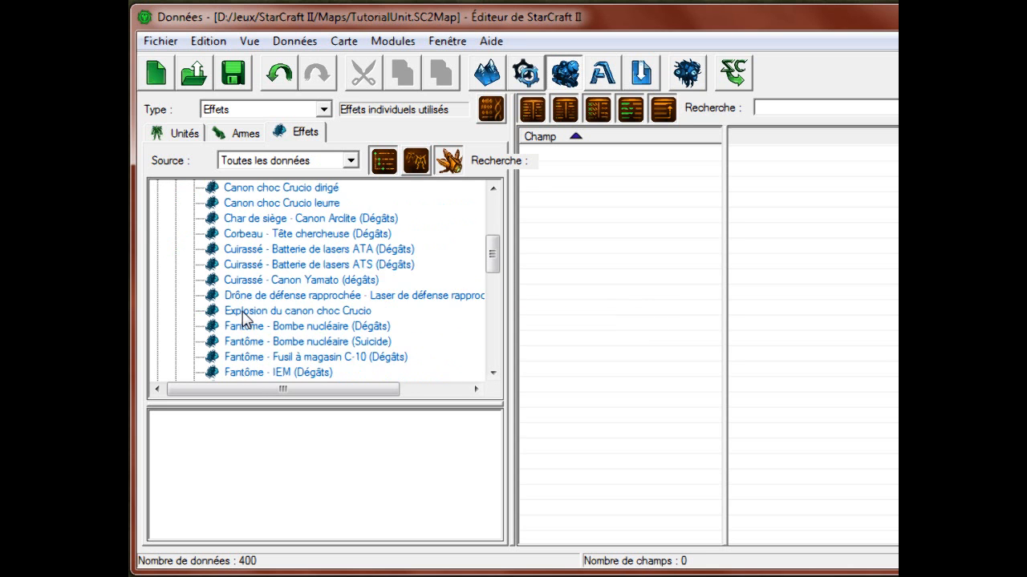
pyautogui.scroll(7, 257, 309)
pyautogui.click(229, 339)
pyautogui.click(224, 329)
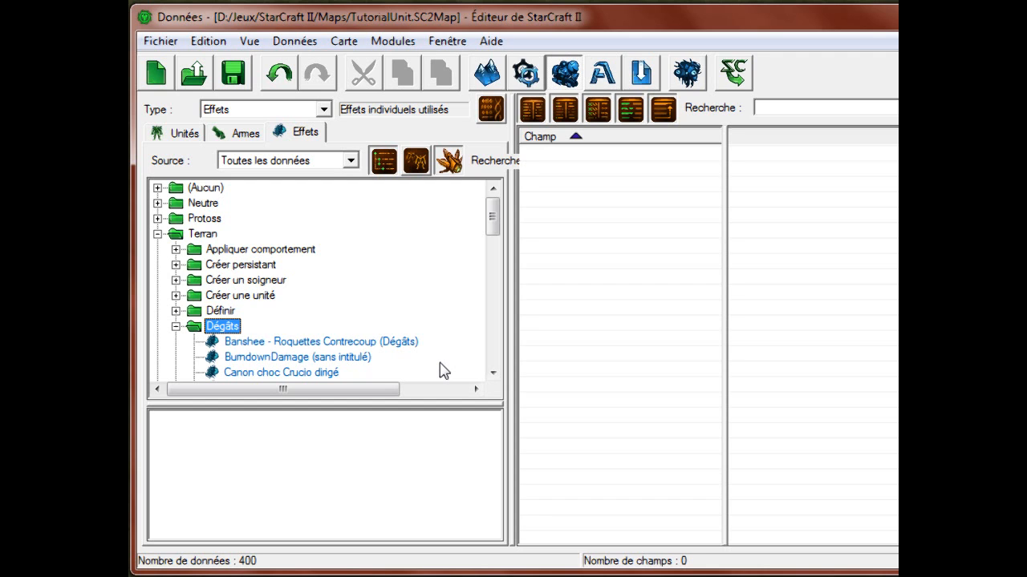
# Step: Start a new effect named Super Fusil Gauss and generate its suggested ID, SuperFusilGauss
pyautogui.rightClick(454, 274)
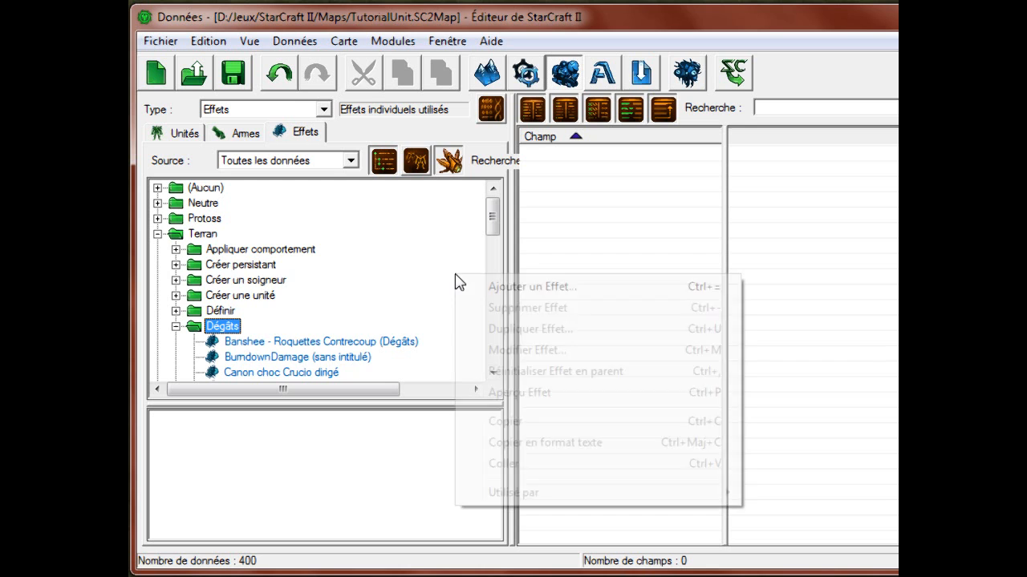
pyautogui.click(497, 287)
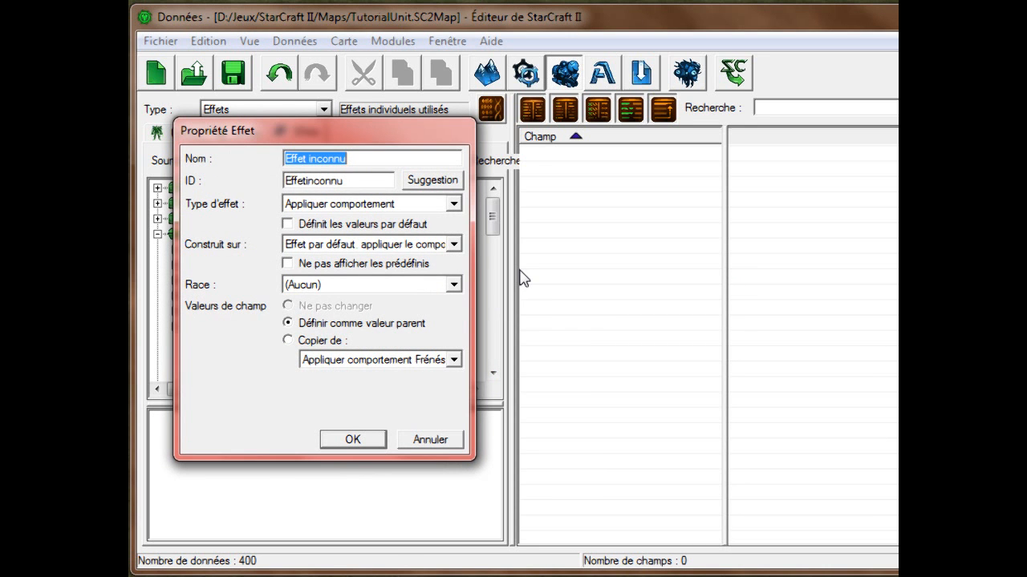
pyautogui.write('Super Fusil Gaus')
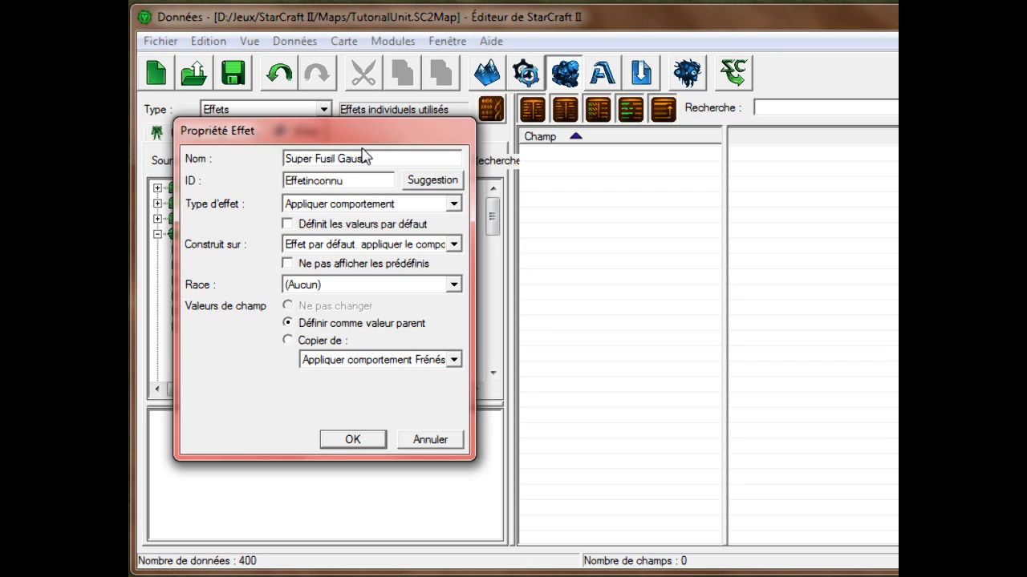
pyautogui.moveTo(382, 156); pyautogui.dragTo(190, 156)
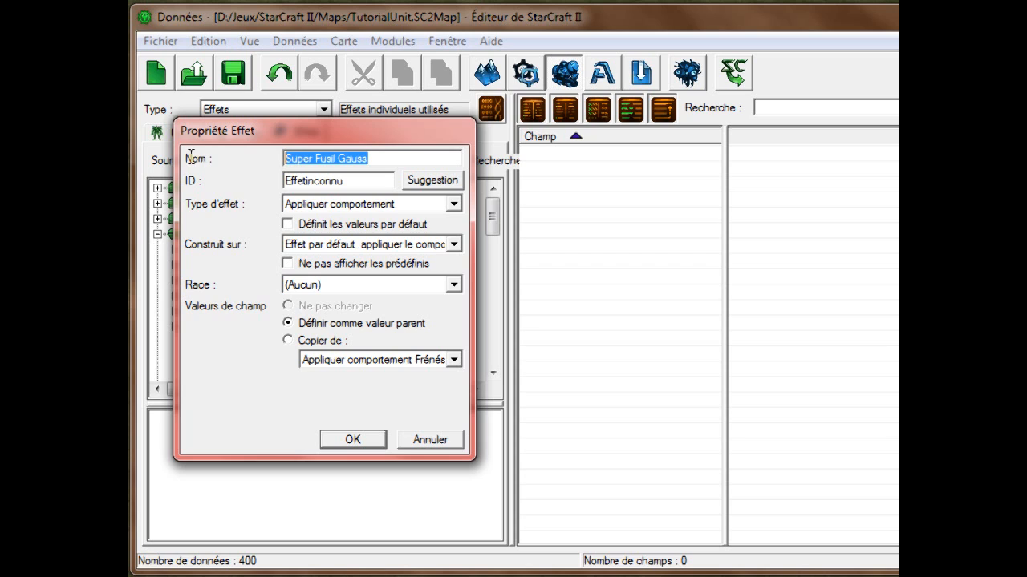
pyautogui.click(414, 182)
pyautogui.moveTo(392, 182); pyautogui.dragTo(277, 183)
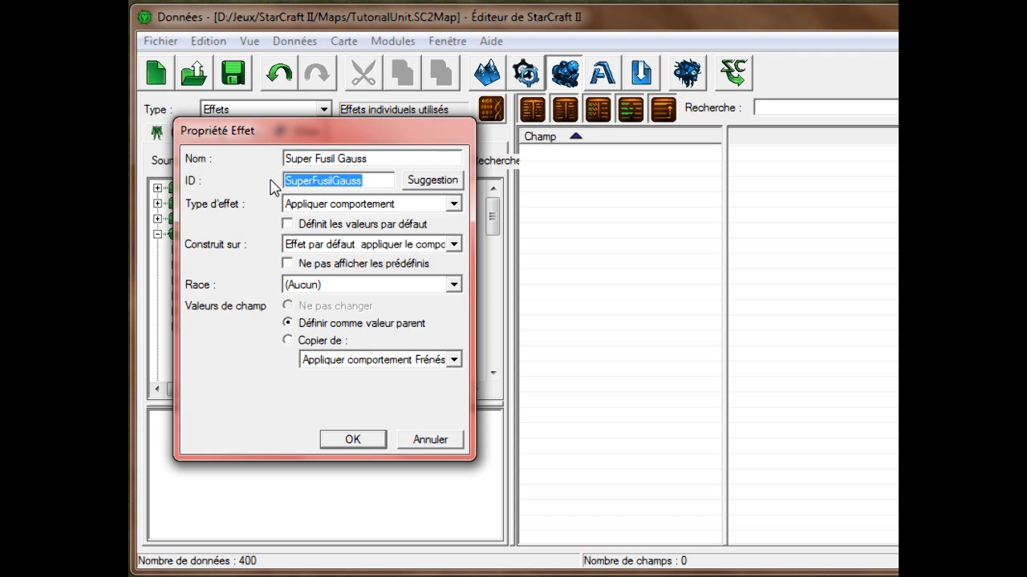
# Step: Set the Type d'effet of the new Super Fusil Gauss effect to Dégâts
pyautogui.click(346, 206)
pyautogui.click(347, 206)
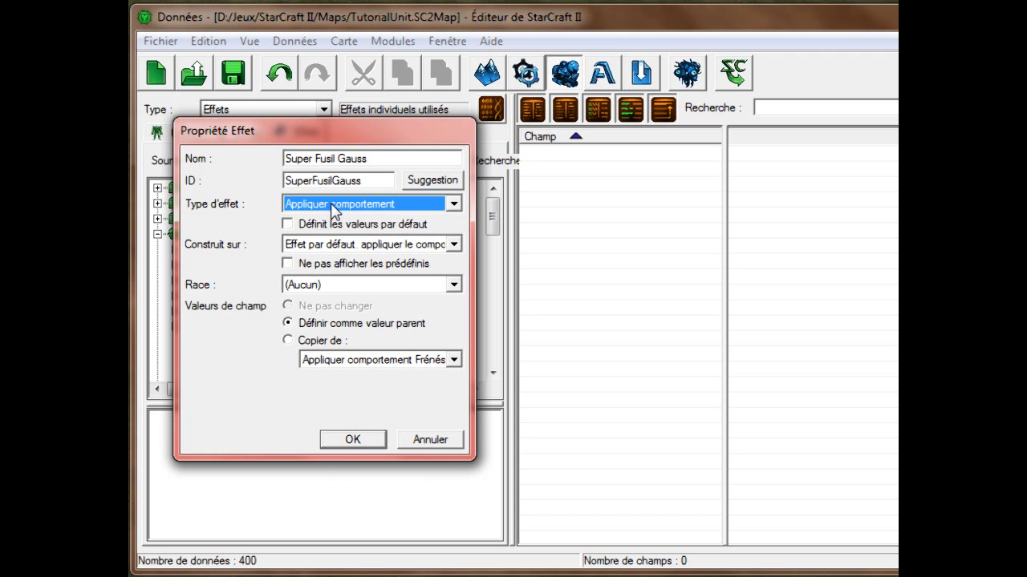
pyautogui.click(351, 206)
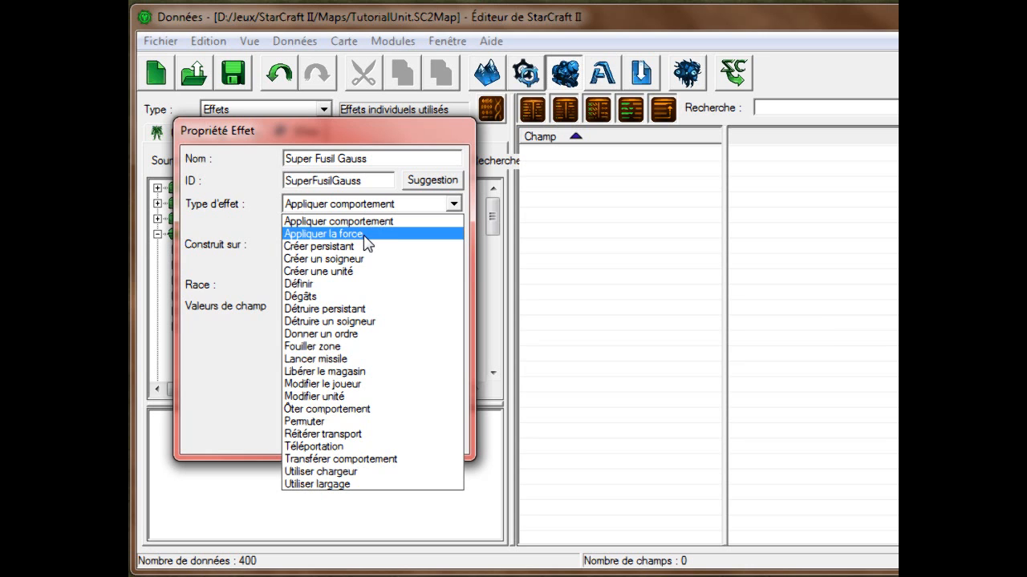
pyautogui.click(298, 233)
pyautogui.scroll(-1, 348, 202)
pyautogui.click(346, 204)
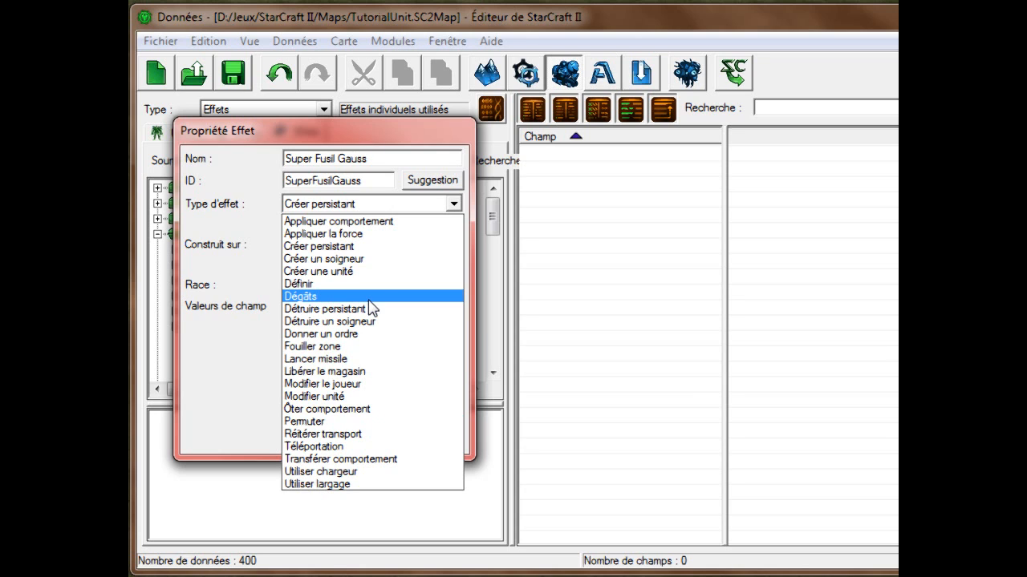
pyautogui.click(324, 296)
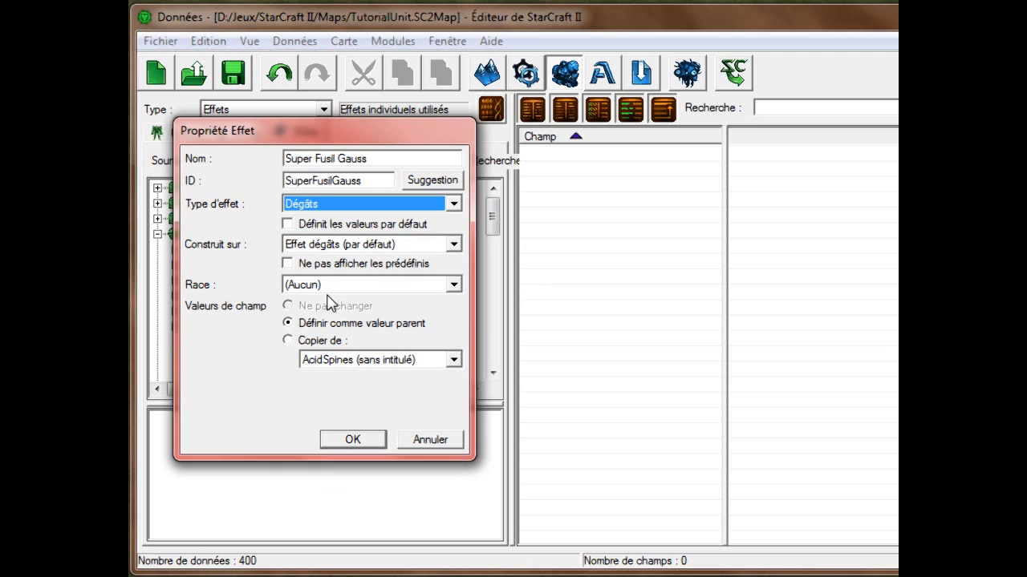
# Step: Set the new effect's Race to Terran, keep the default damage effect as its parent, and create it
pyautogui.click(381, 253)
pyautogui.click(261, 231)
pyautogui.click(308, 288)
pyautogui.click(319, 317)
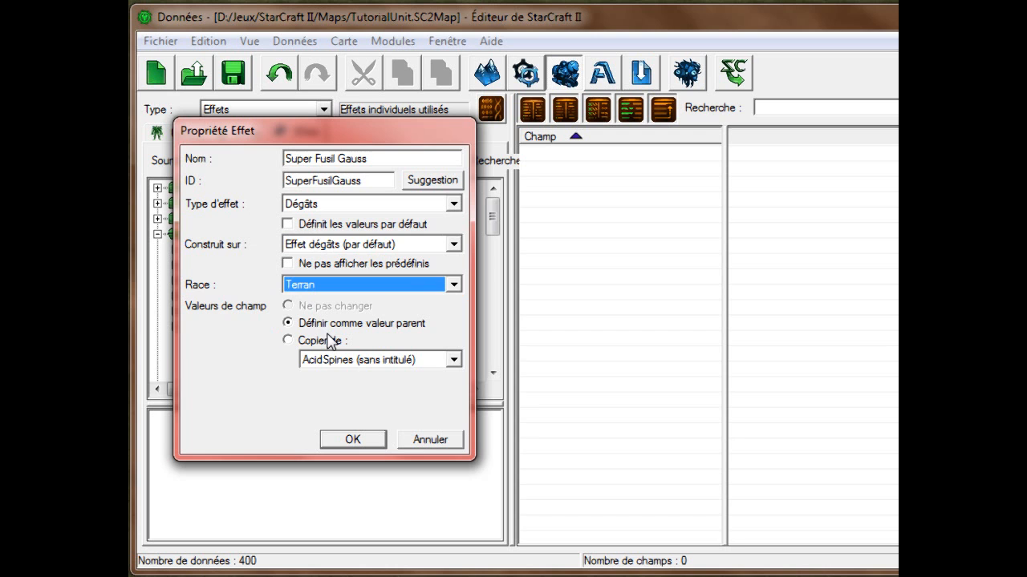
pyautogui.click(352, 439)
pyautogui.click(852, 327)
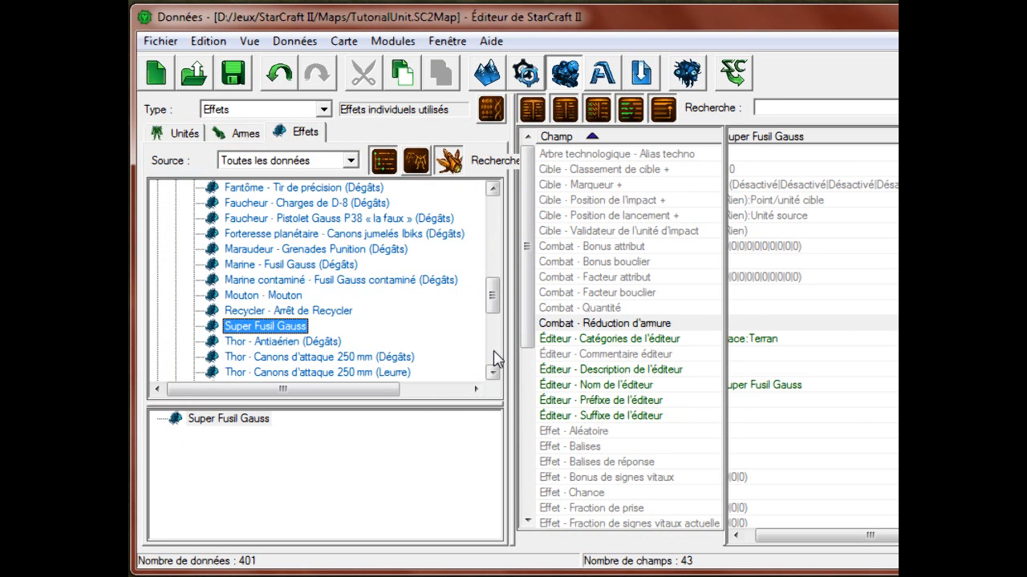
# Step: Return to the Super Fusil Gauss weapon and check its Effet field and its ID without changing its properties
pyautogui.click(247, 134)
pyautogui.click(850, 325)
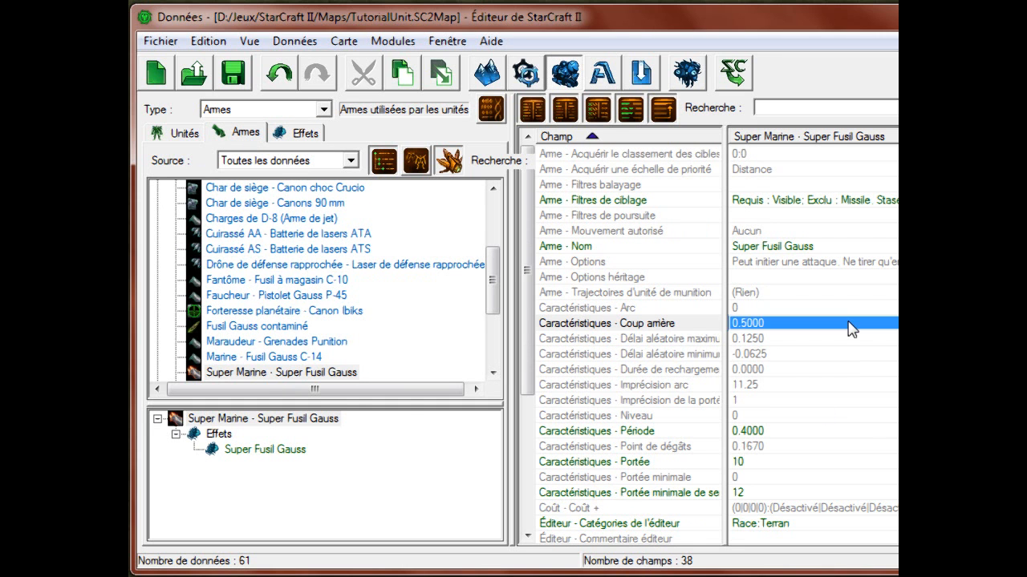
pyautogui.scroll(-4, 850, 328)
pyautogui.click(770, 400)
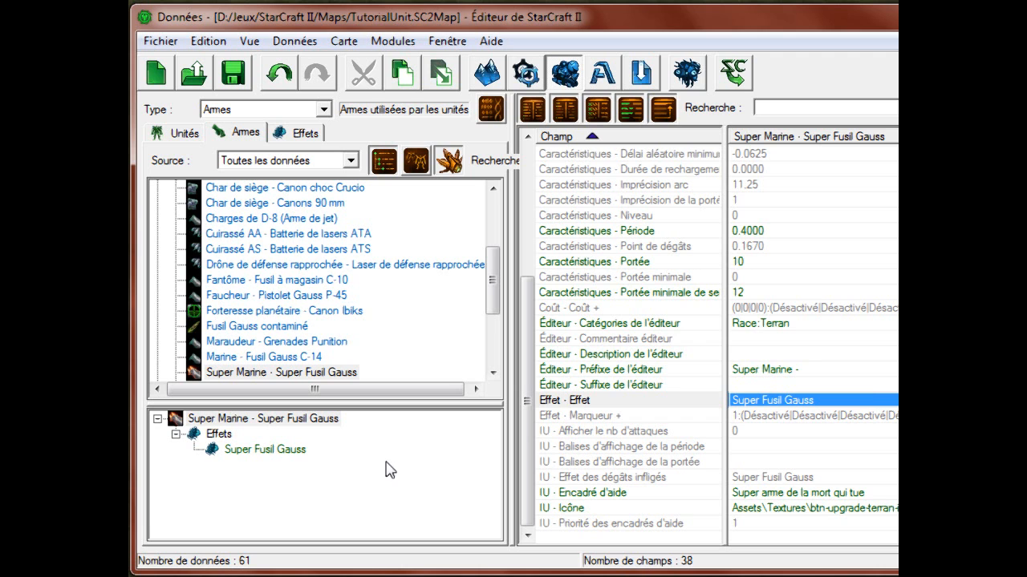
pyautogui.doubleClick(228, 418)
pyautogui.press('Tab')
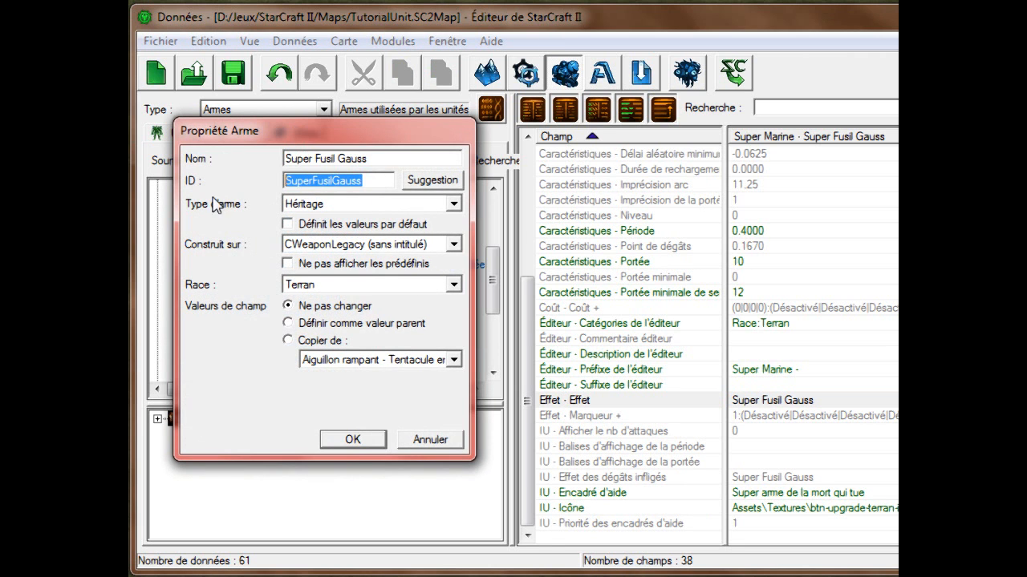
pyautogui.click(430, 439)
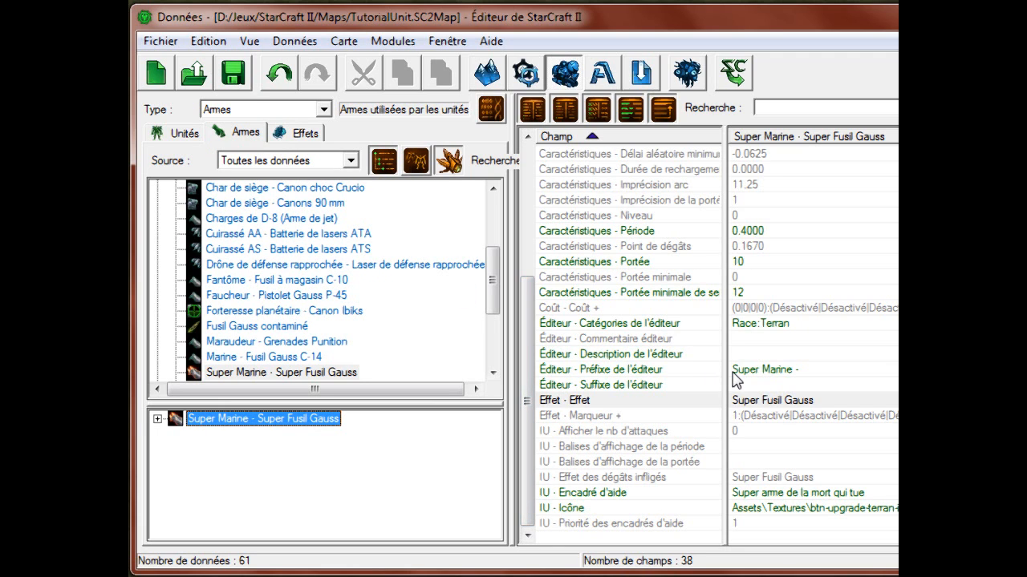
# Step: Save the map and check the effects linked in the weapon's Effet and Effet des dégâts infligés fields
pyautogui.click(239, 73)
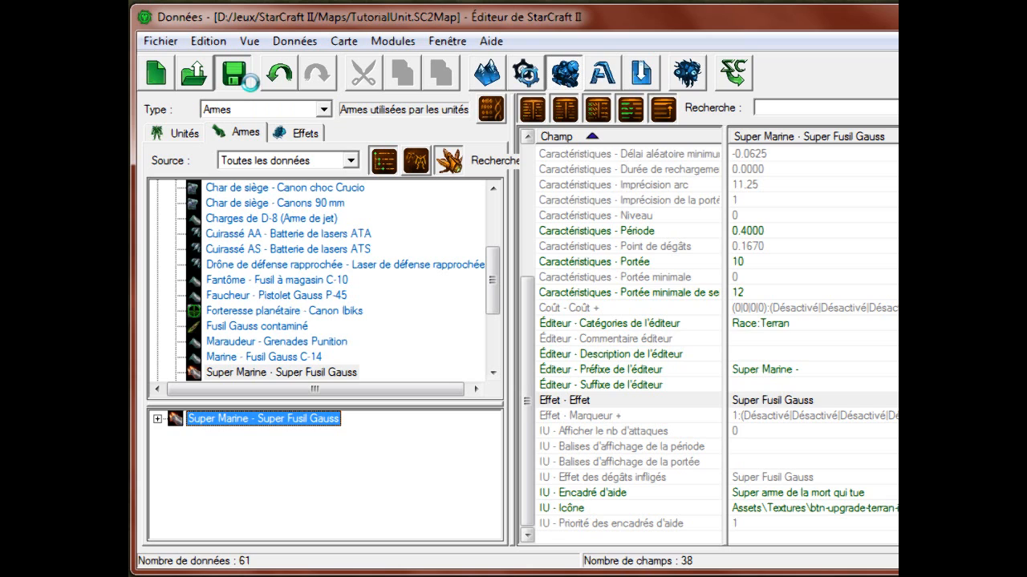
pyautogui.click(818, 405)
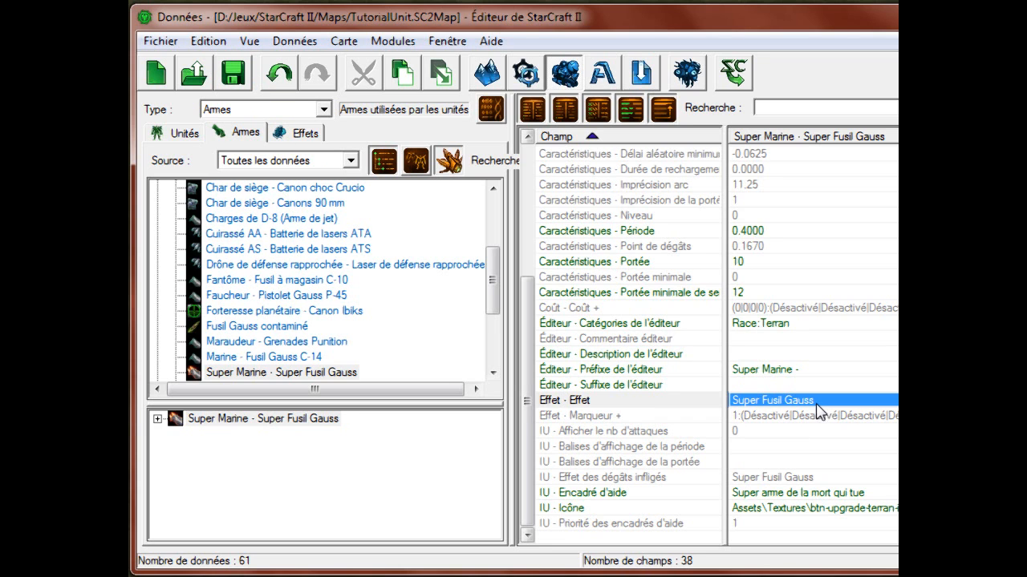
pyautogui.click(782, 479)
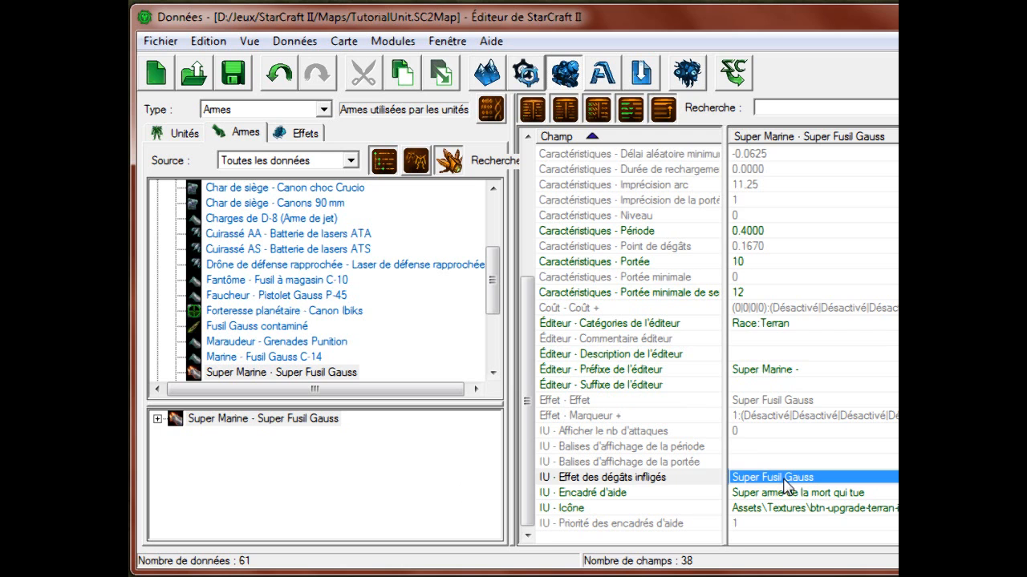
pyautogui.click(766, 401)
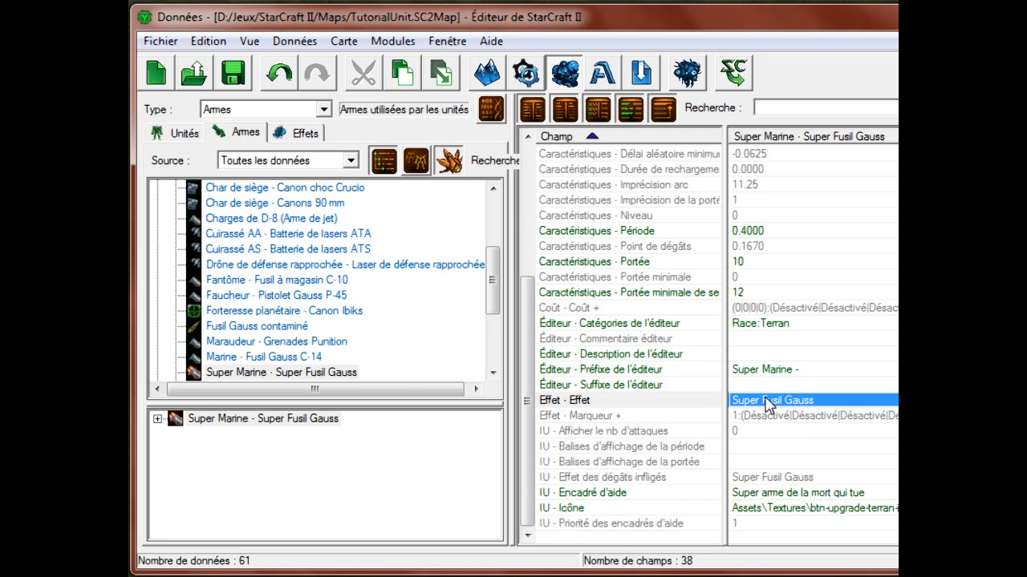
pyautogui.doubleClick(765, 398)
pyautogui.click(240, 151)
pyautogui.click(240, 151)
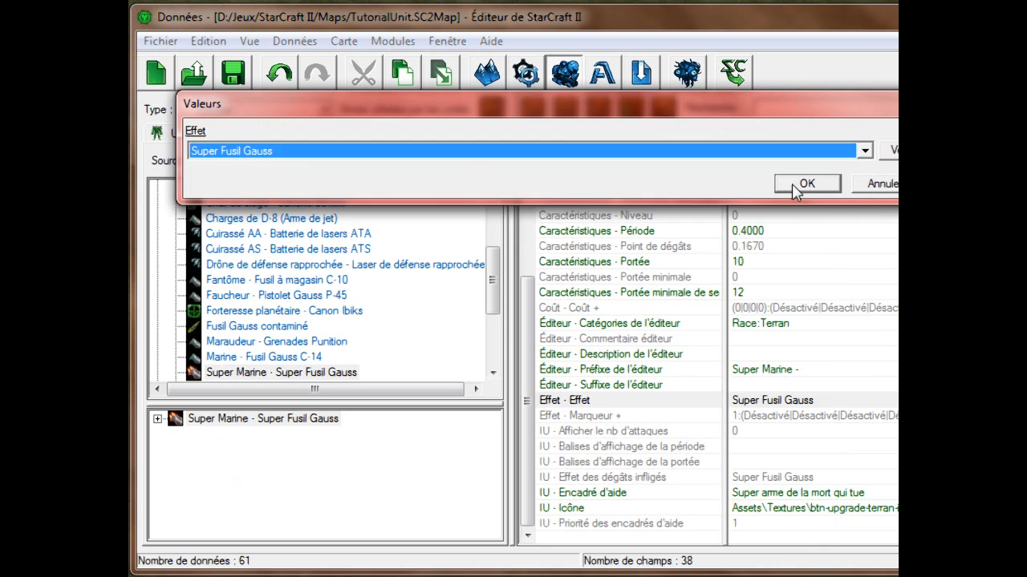
pyautogui.click(804, 184)
pyautogui.doubleClick(770, 478)
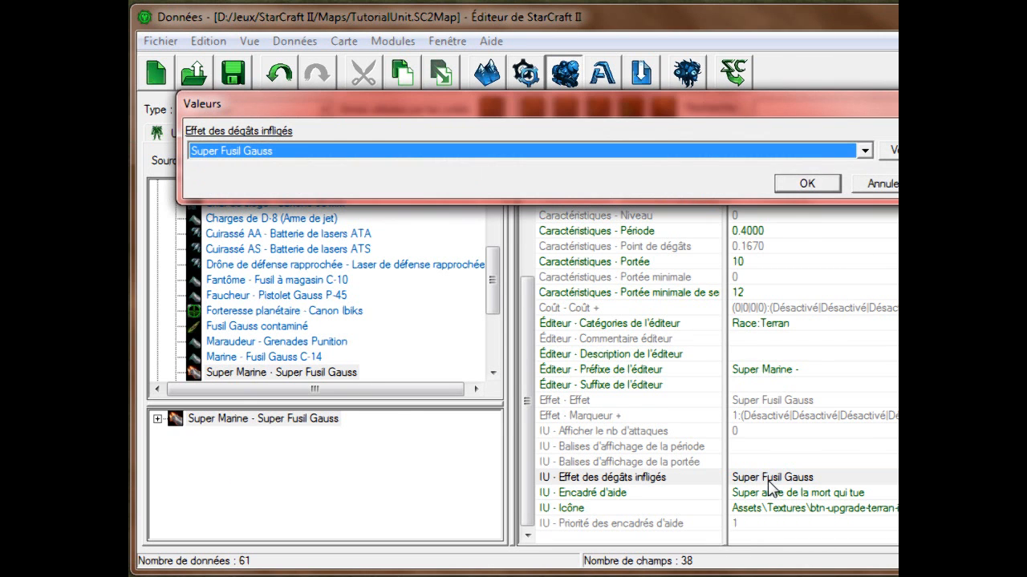
pyautogui.click(886, 183)
# Step: Set the Suffixe de l'éditeur of the Super Fusil Gauss effect to "(Dégats)"
pyautogui.click(305, 132)
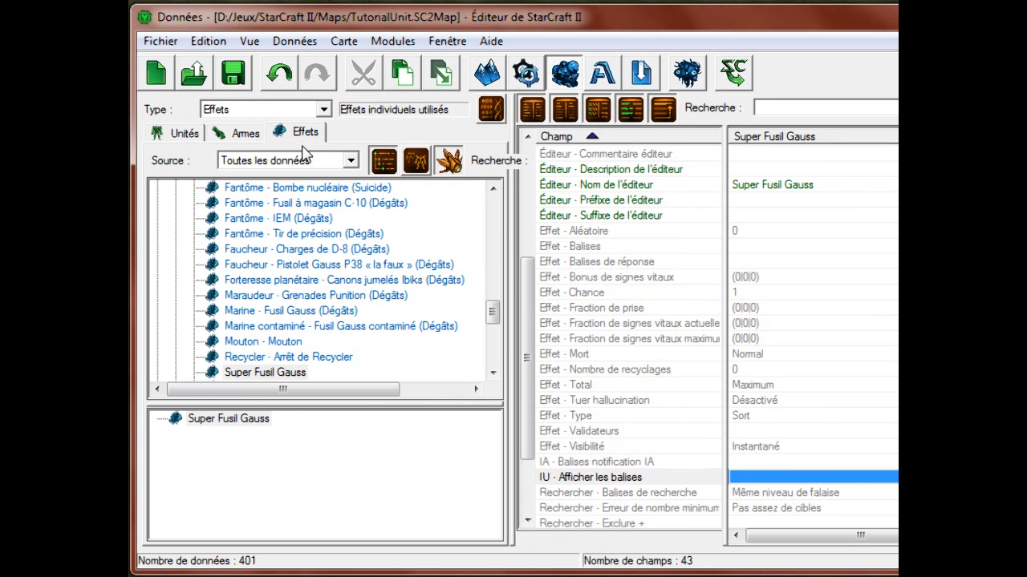
pyautogui.click(743, 371)
pyautogui.scroll(2, 742, 370)
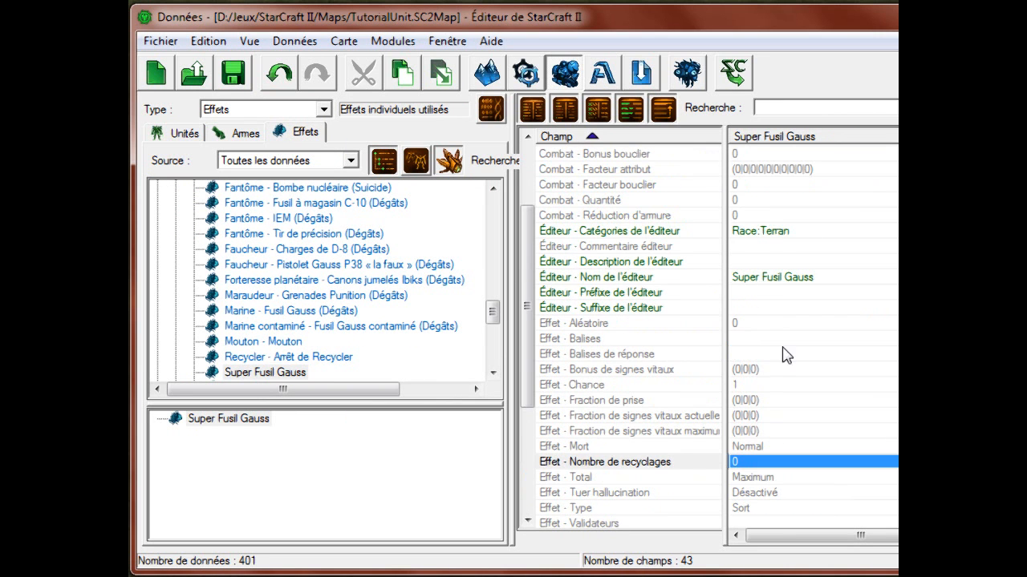
pyautogui.click(802, 307)
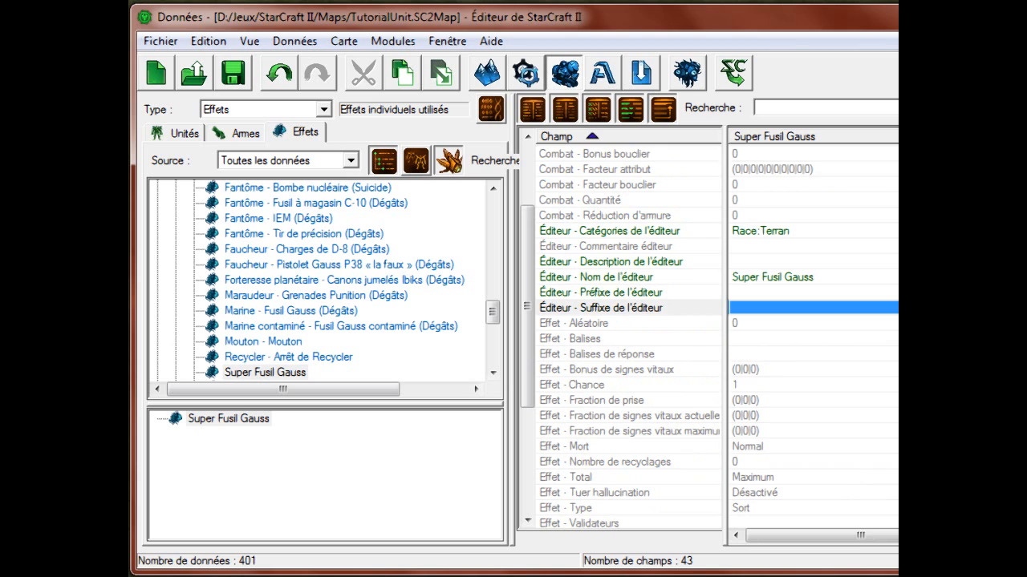
pyautogui.doubleClick(802, 308)
pyautogui.write('(DSgats)')
pyautogui.press('Return')
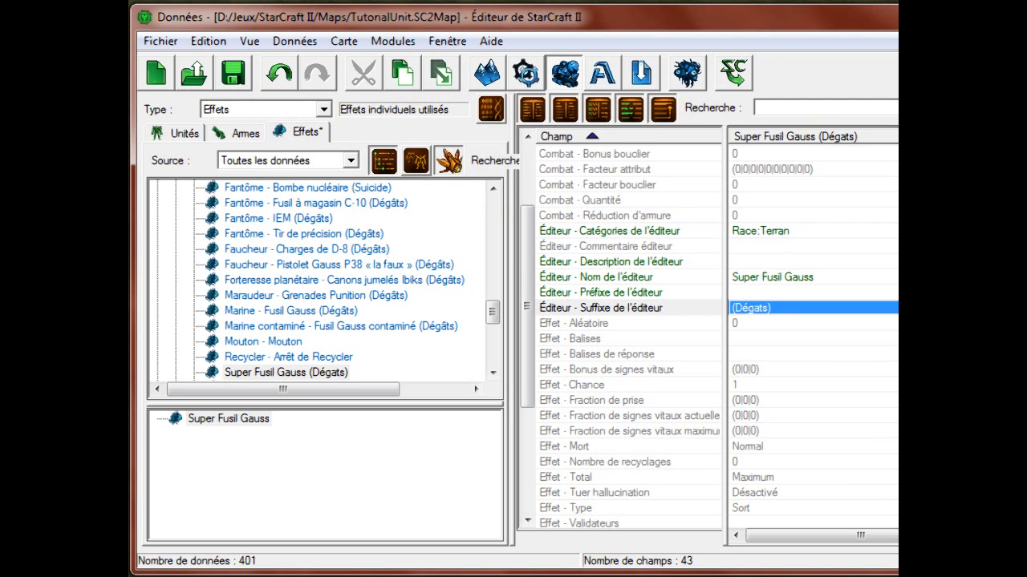
# Step: Examine the Cible and Combat fields of the Super Fusil Gauss damage effect, adjusting the column width
pyautogui.scroll(3, 767, 328)
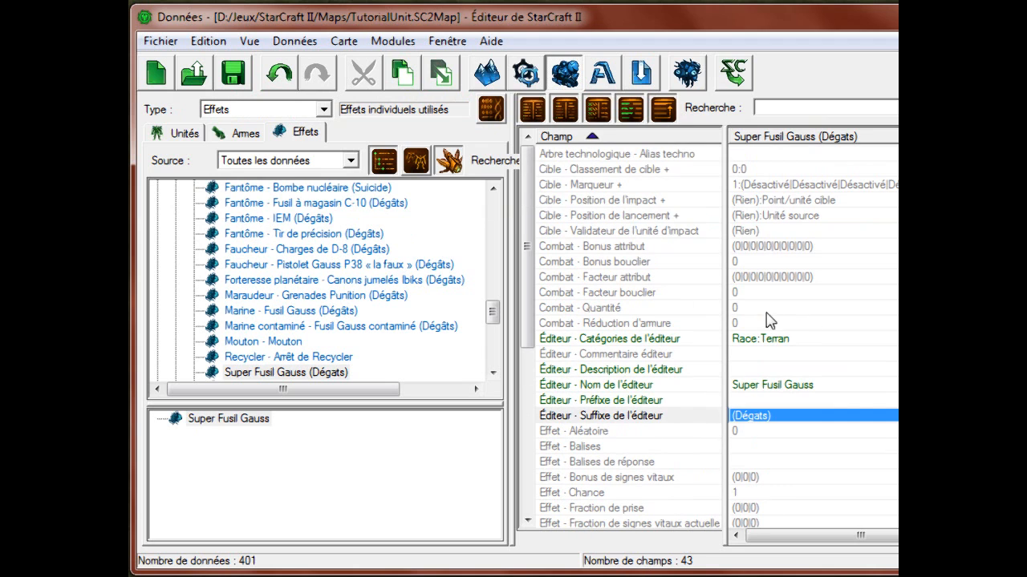
pyautogui.click(764, 247)
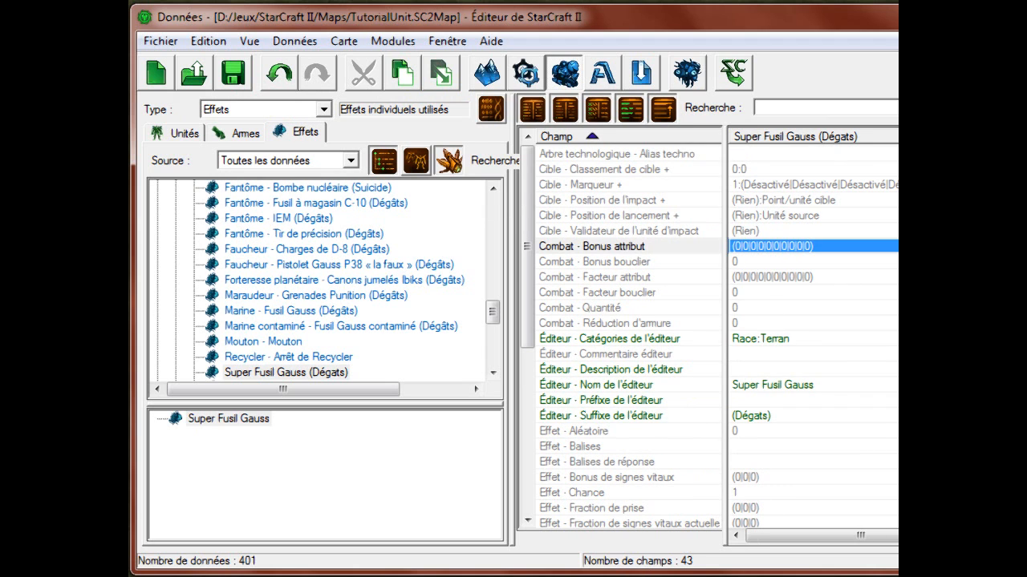
pyautogui.click(739, 323)
pyautogui.moveTo(731, 317); pyautogui.dragTo(716, 294)
pyautogui.click(724, 292)
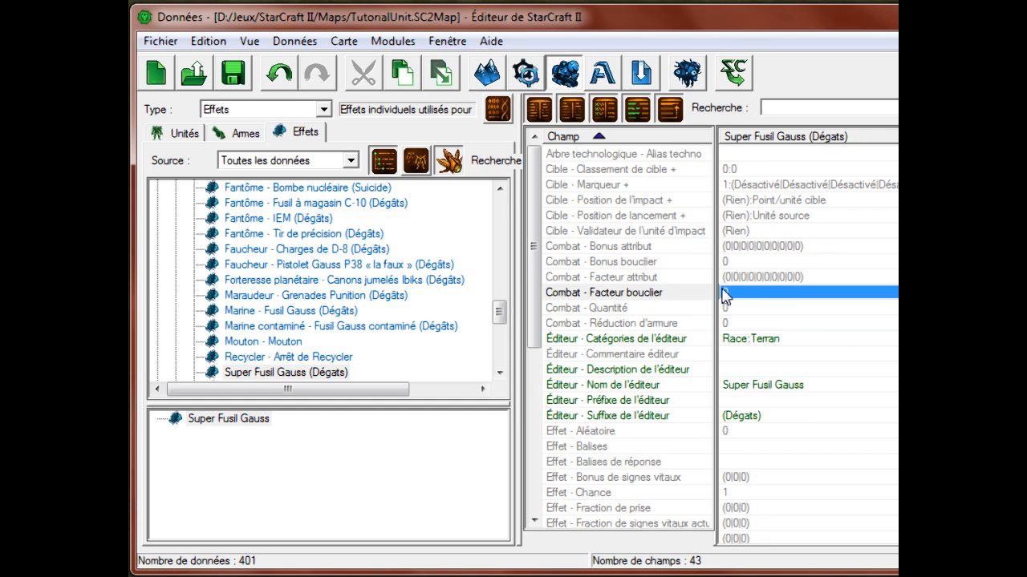
pyautogui.click(751, 154)
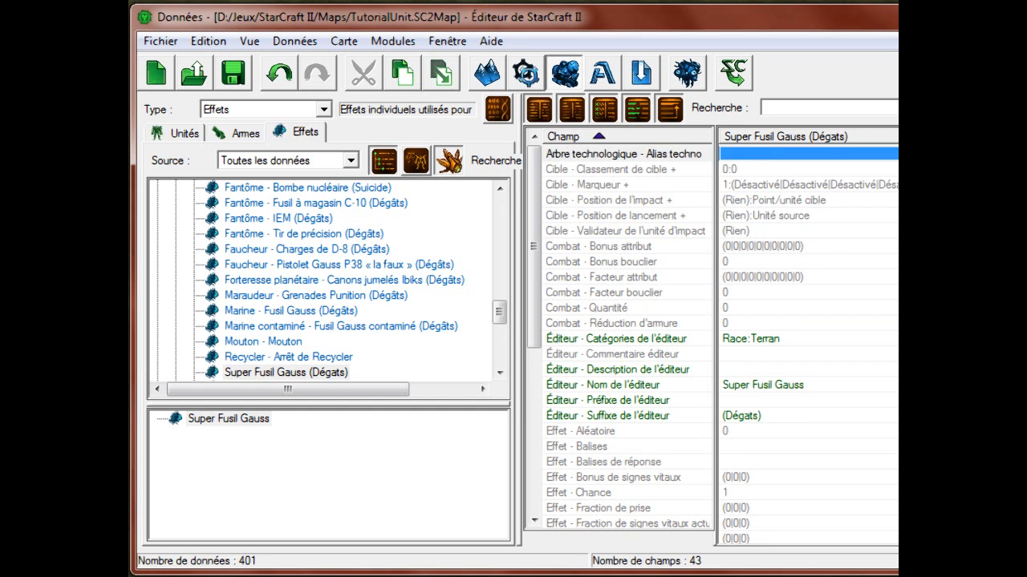
pyautogui.press('Down')
pyautogui.press('Down')
pyautogui.press('Down')
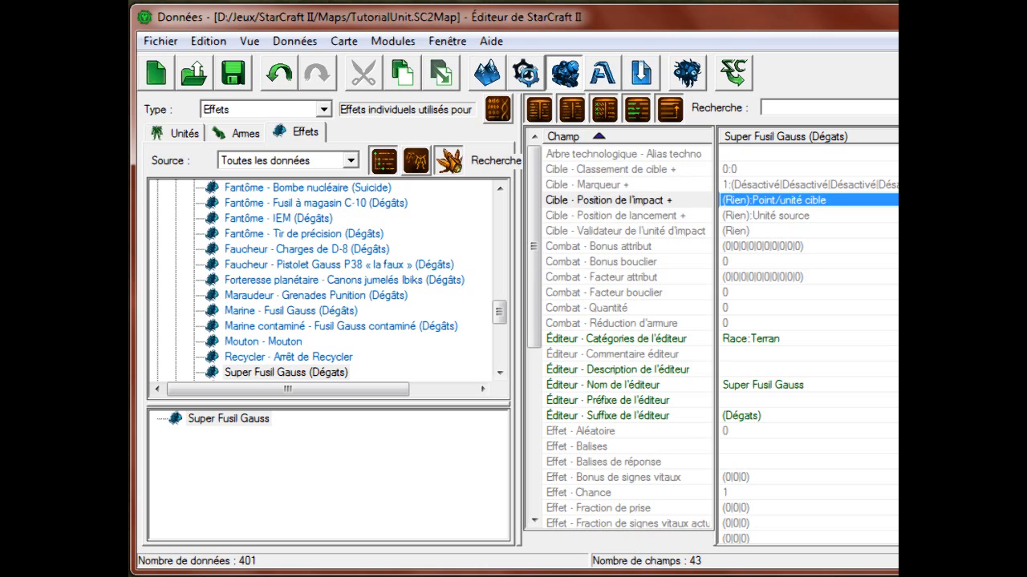
pyautogui.press('Down')
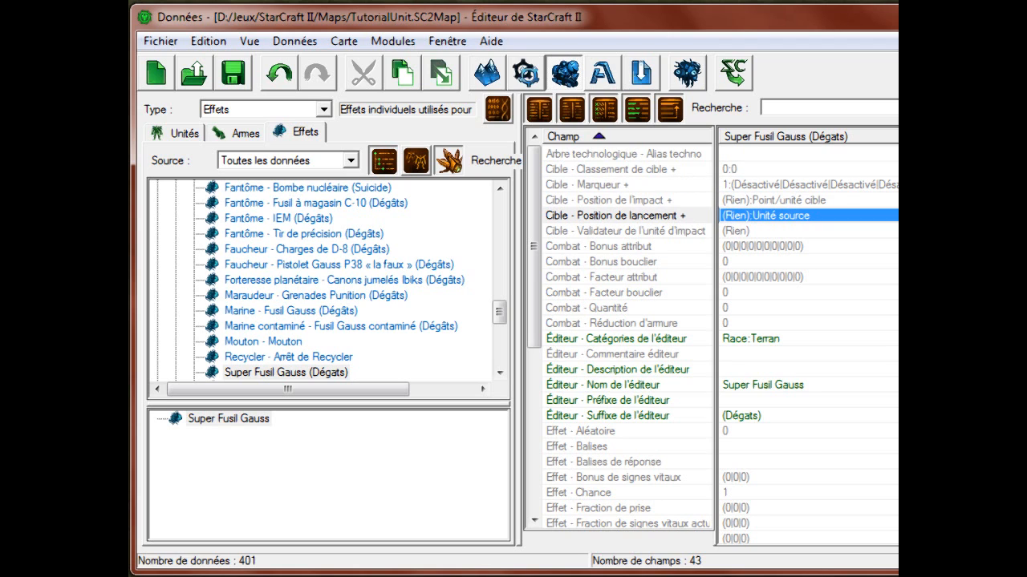
pyautogui.press('Down')
pyautogui.press('Up')
pyautogui.press('Up')
pyautogui.press('Down')
pyautogui.press('Up')
pyautogui.press('Down')
pyautogui.press('Down')
pyautogui.press('Down')
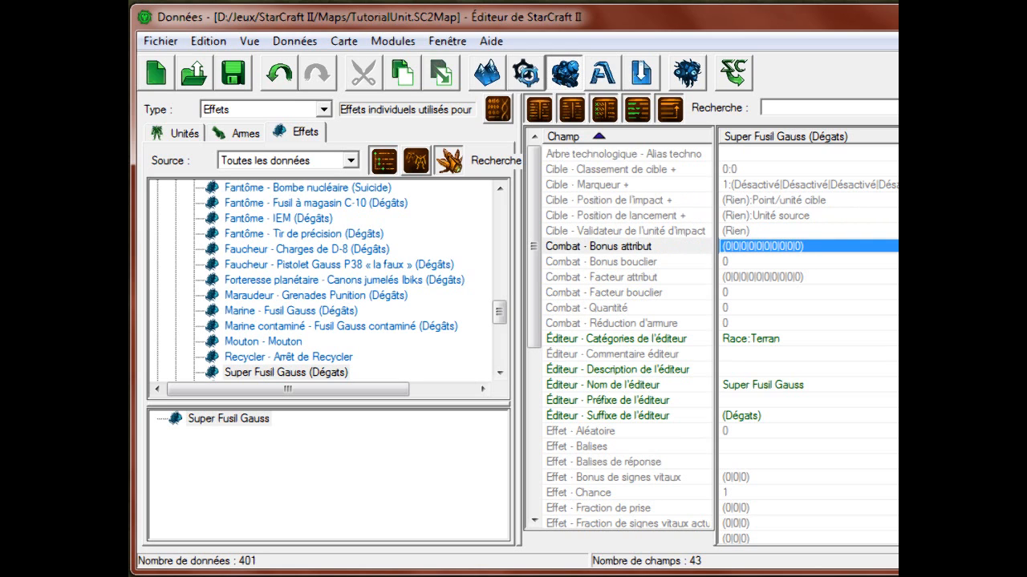
# Step: Inspect the Blindé entry in the effect's Bonus attribut values without changing it
pyautogui.click(654, 249)
pyautogui.doubleClick(774, 247)
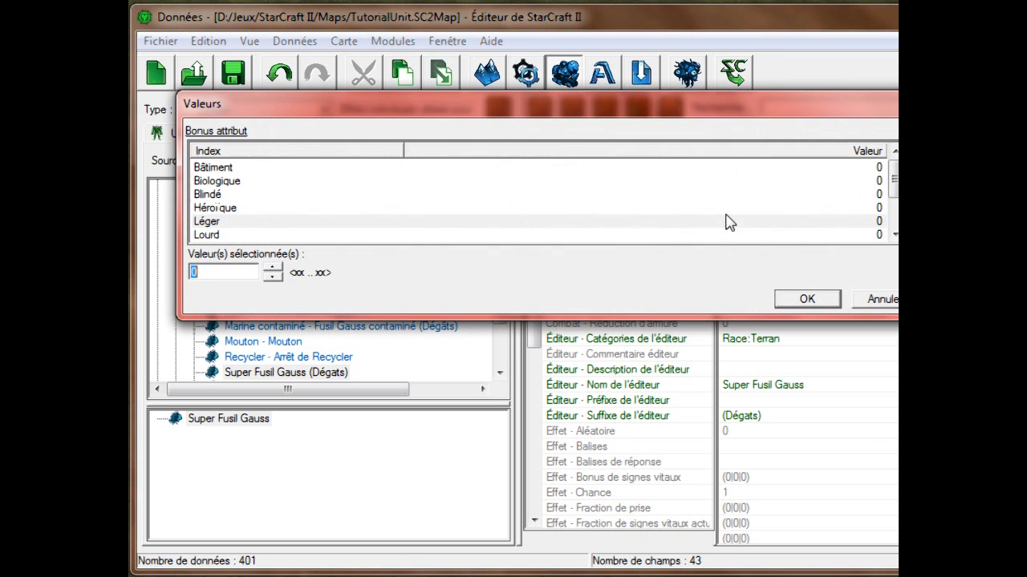
pyautogui.click(324, 196)
pyautogui.moveTo(247, 271); pyautogui.dragTo(142, 287)
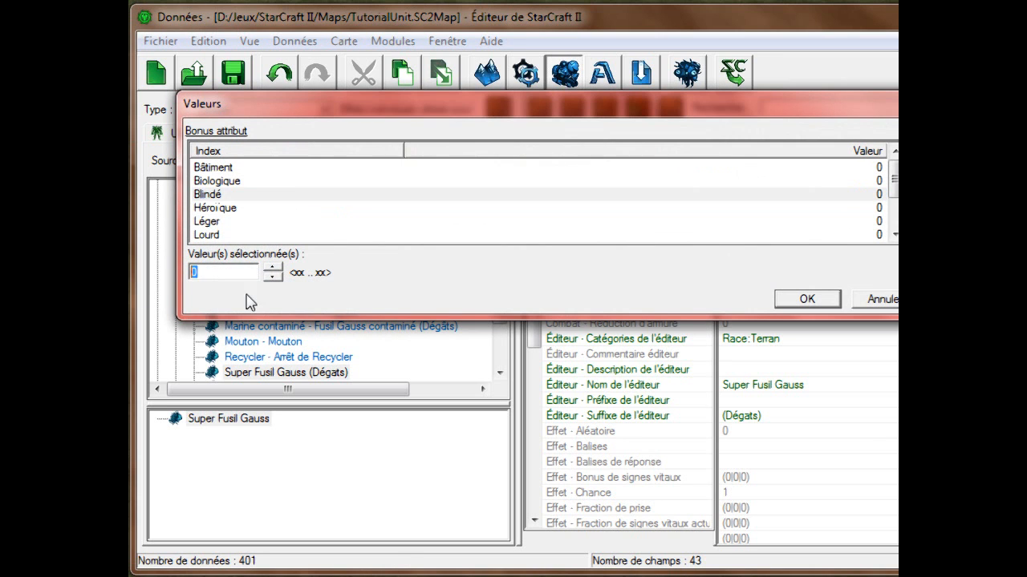
pyautogui.click(807, 299)
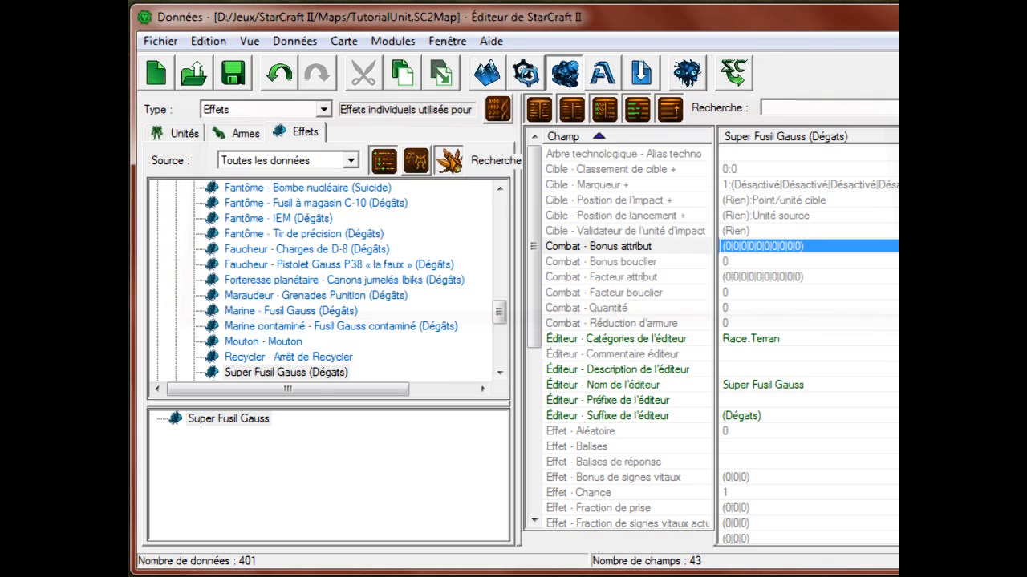
# Step: In the effect's Bonus attribut values, set Bâtiment to 5, Biologique to 6 and Blindé to 8
pyautogui.doubleClick(807, 249)
pyautogui.click(264, 169)
pyautogui.click(239, 271)
pyautogui.write('5')
pyautogui.click(238, 183)
pyautogui.click(215, 271)
pyautogui.write('6')
pyautogui.click(229, 195)
pyautogui.click(229, 271)
pyautogui.write('8')
# Step: Set the Héroïque attribute bonus first to 2 and then to -50, and the Léger bonus to 45
pyautogui.click(239, 208)
pyautogui.click(196, 271)
pyautogui.write('2')
pyautogui.click(222, 222)
pyautogui.click(213, 273)
pyautogui.click(235, 210)
pyautogui.click(196, 271)
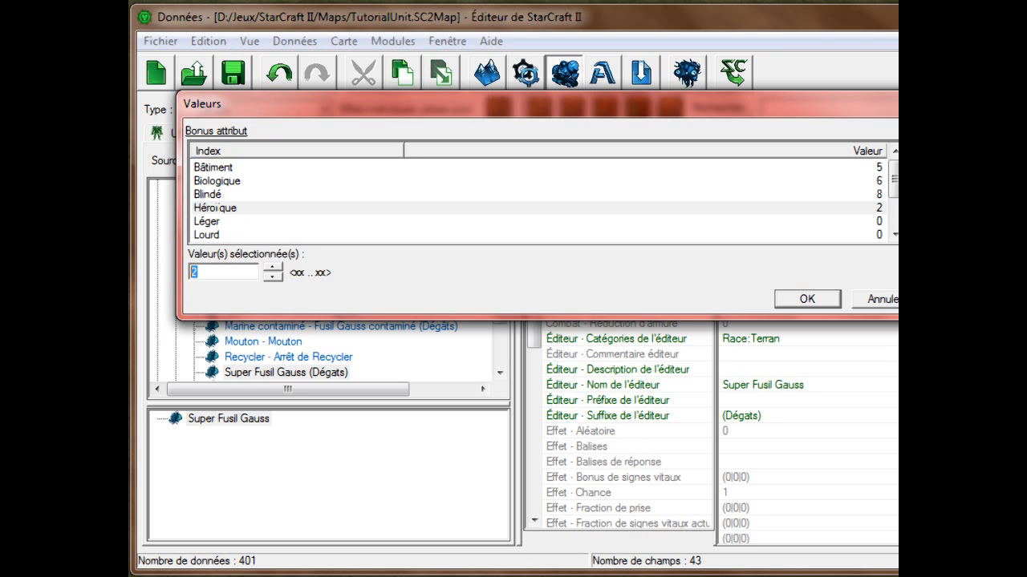
pyautogui.click(217, 222)
pyautogui.click(213, 273)
pyautogui.write('45')
# Step: Set the attribute bonuses for Lourd to 42, Mécanique to 36 and Planer to 28
pyautogui.scroll(-1, 231, 216)
pyautogui.click(233, 196)
pyautogui.click(222, 273)
pyautogui.write('42')
pyautogui.click(232, 199)
pyautogui.click(231, 210)
pyautogui.click(221, 273)
pyautogui.write('36')
pyautogui.click(258, 221)
pyautogui.click(233, 273)
pyautogui.write('28')
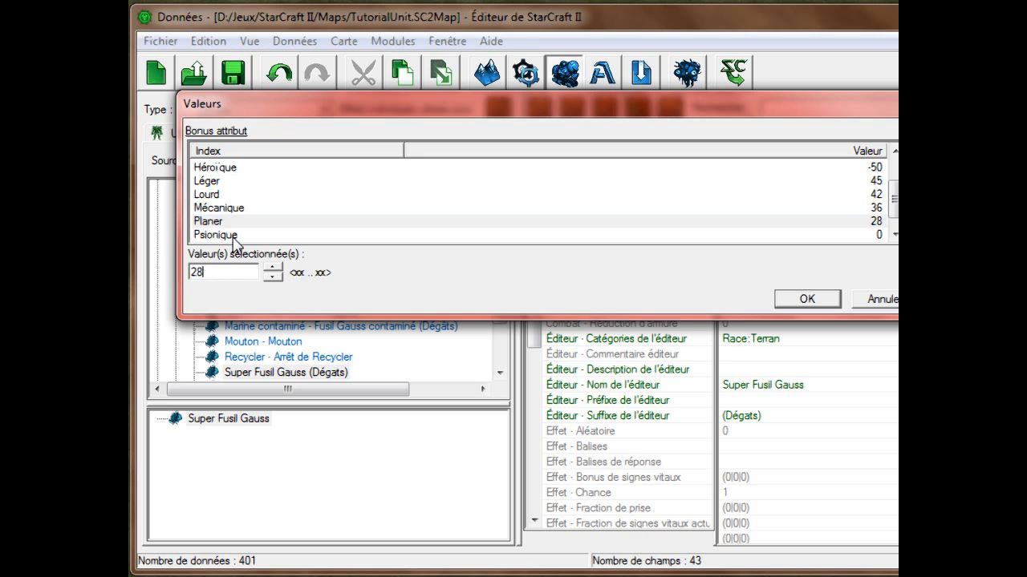
# Step: Set the Psionique attribute bonus to 50 and Robotique to 59, and apply the Bonus attribut values
pyautogui.click(239, 234)
pyautogui.click(225, 272)
pyautogui.write('50')
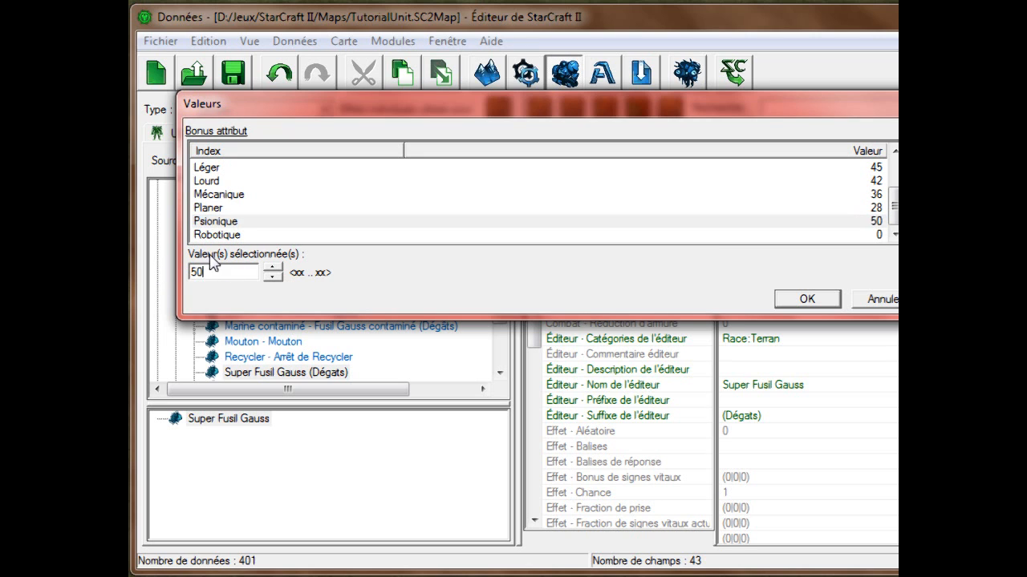
pyautogui.click(231, 236)
pyautogui.click(208, 274)
pyautogui.write('59')
pyautogui.click(218, 223)
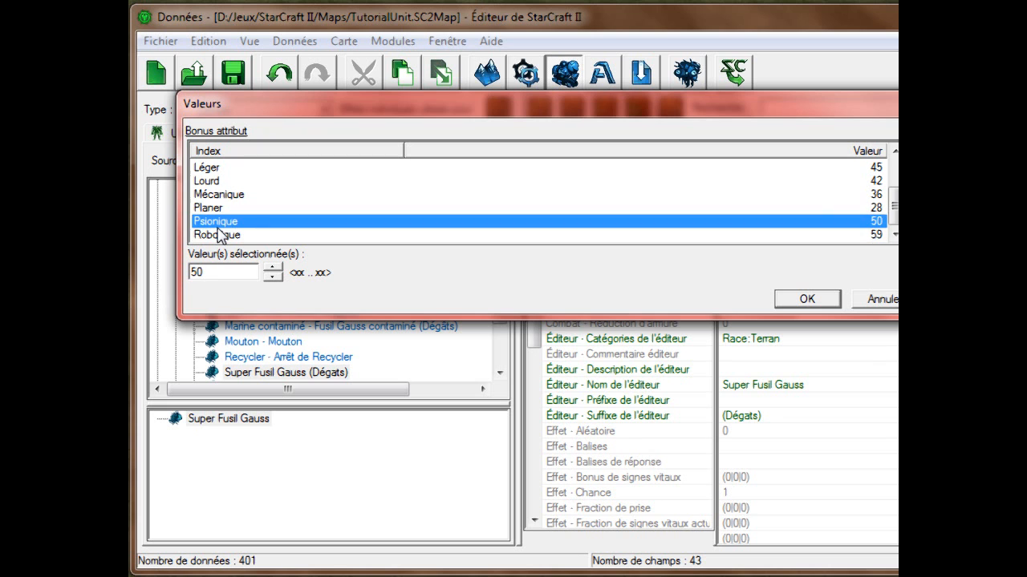
pyautogui.click(805, 298)
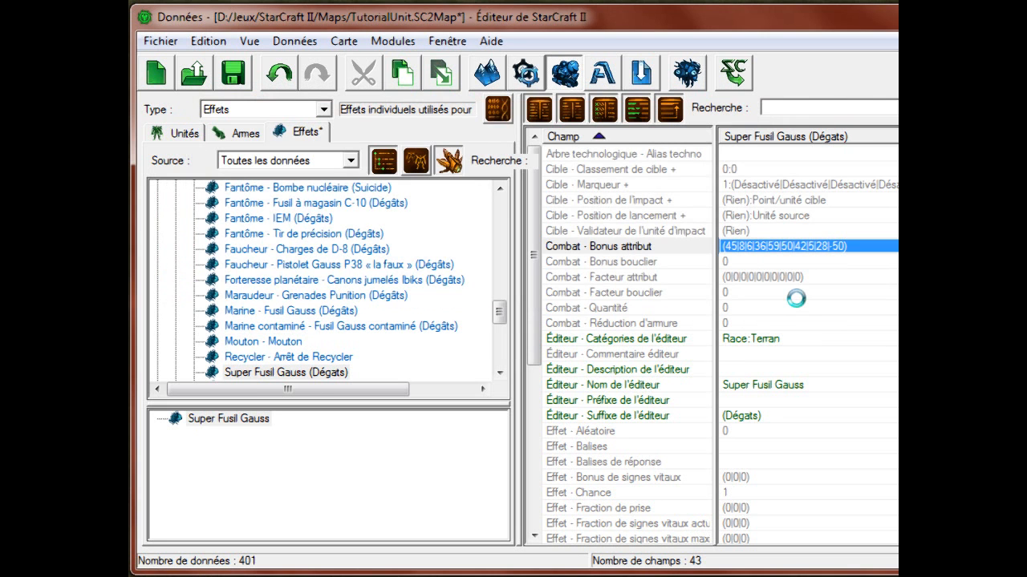
# Step: Check the Bonus bouclier, Facteur attribut and Facteur bouclier fields and read their descriptions without changing any value
pyautogui.doubleClick(770, 263)
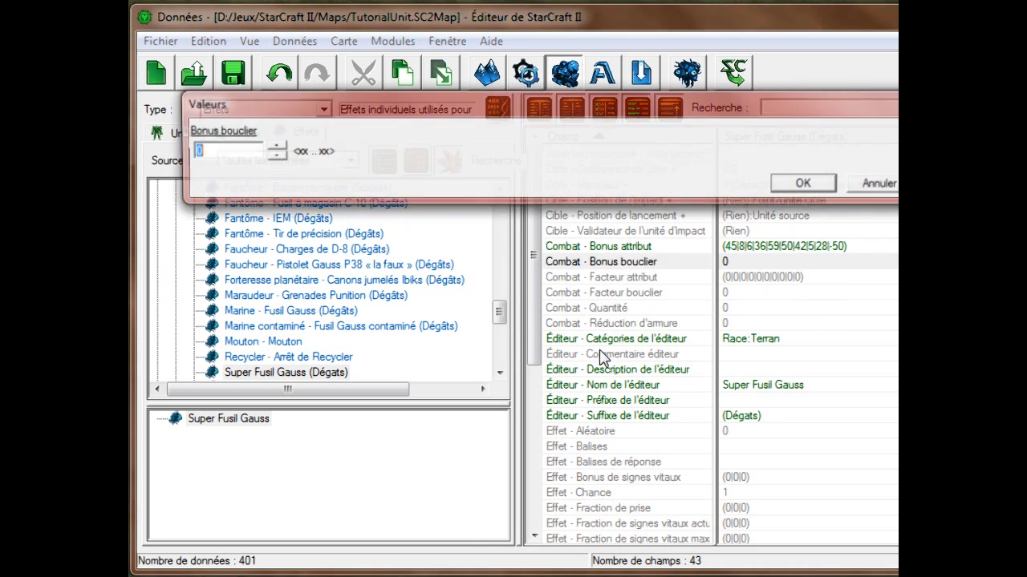
pyautogui.click(882, 186)
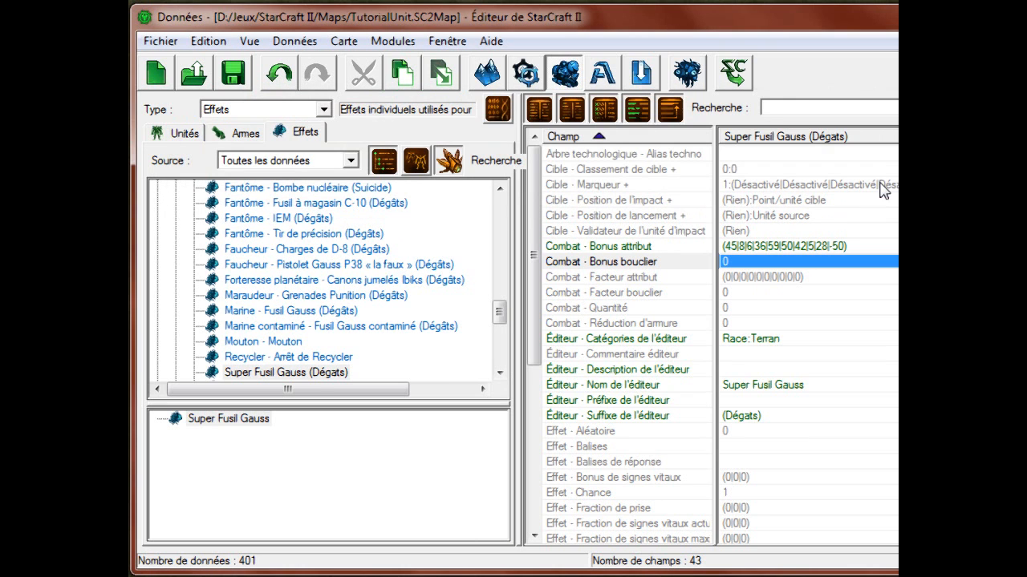
pyautogui.click(665, 262)
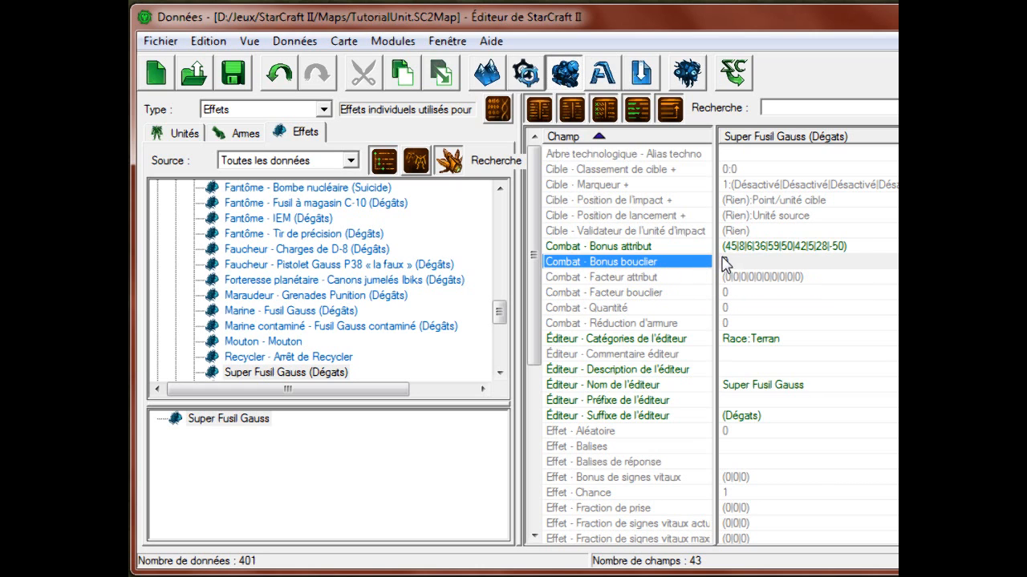
pyautogui.click(726, 262)
pyautogui.click(767, 279)
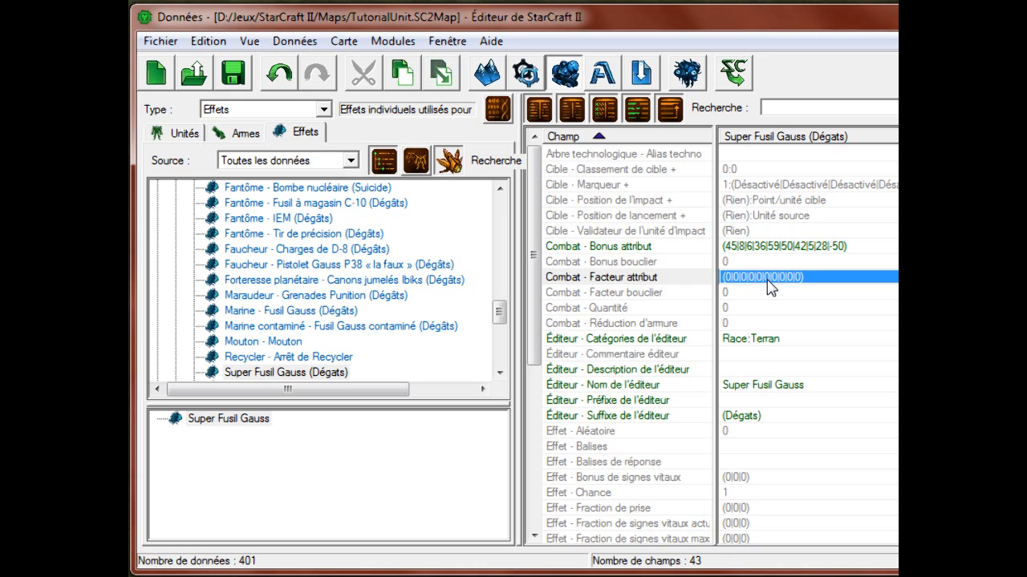
pyautogui.click(632, 233)
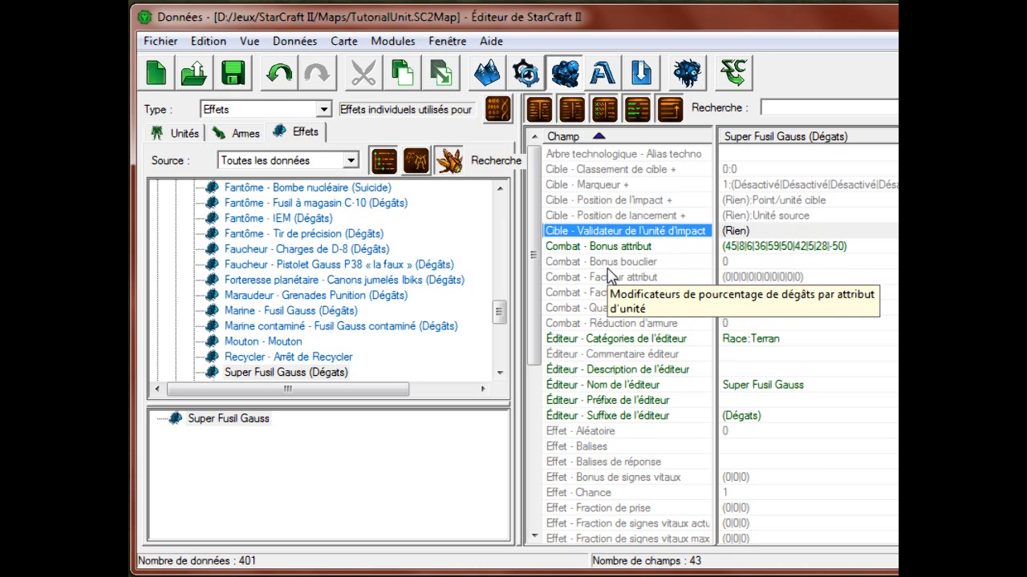
pyautogui.click(608, 278)
pyautogui.press('Up')
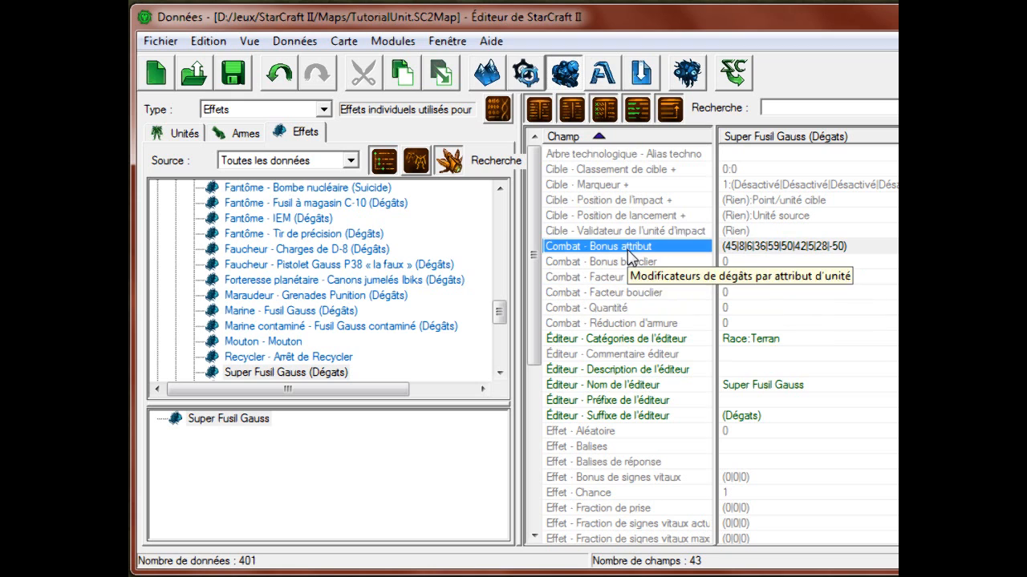
pyautogui.click(635, 279)
pyautogui.click(760, 295)
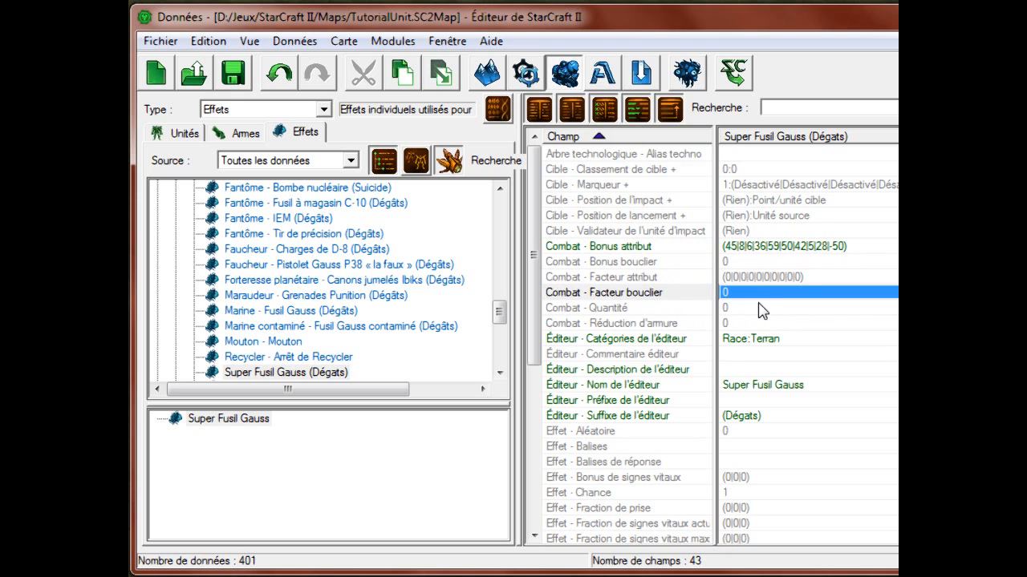
# Step: Set the effect's Combat - Quantité, the amount of damage dealt, to 45
pyautogui.click(758, 306)
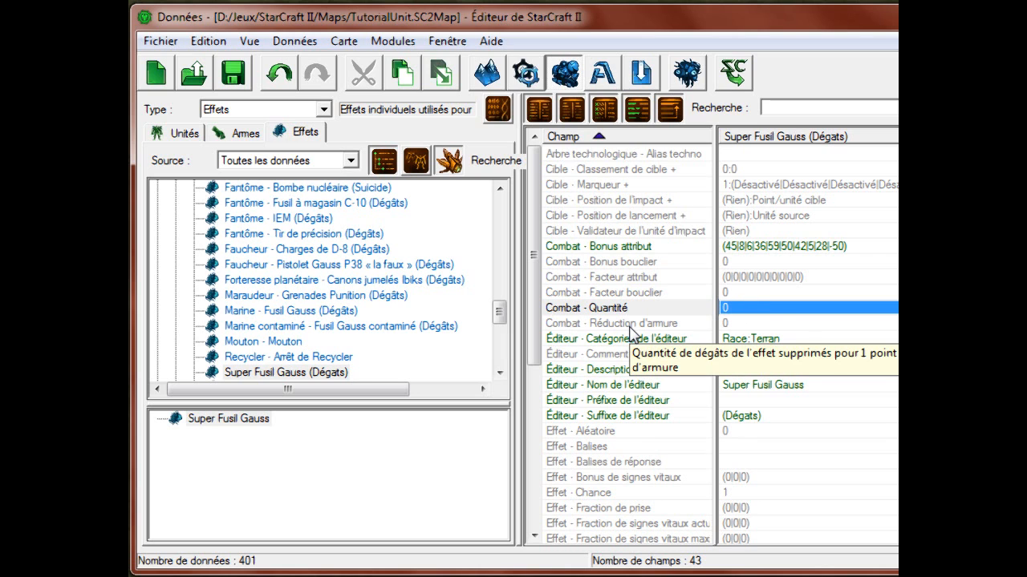
pyautogui.click(651, 311)
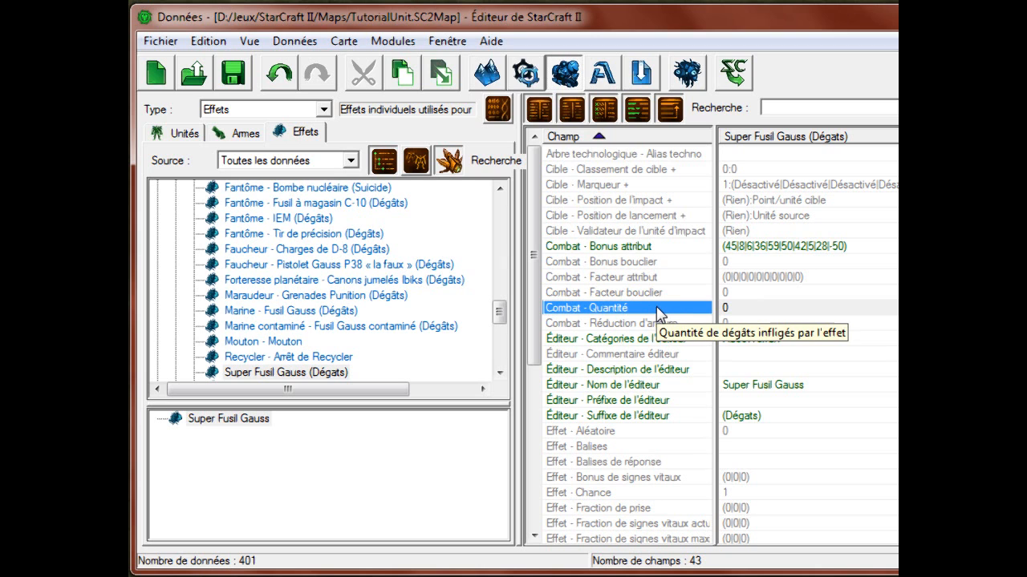
pyautogui.doubleClick(731, 313)
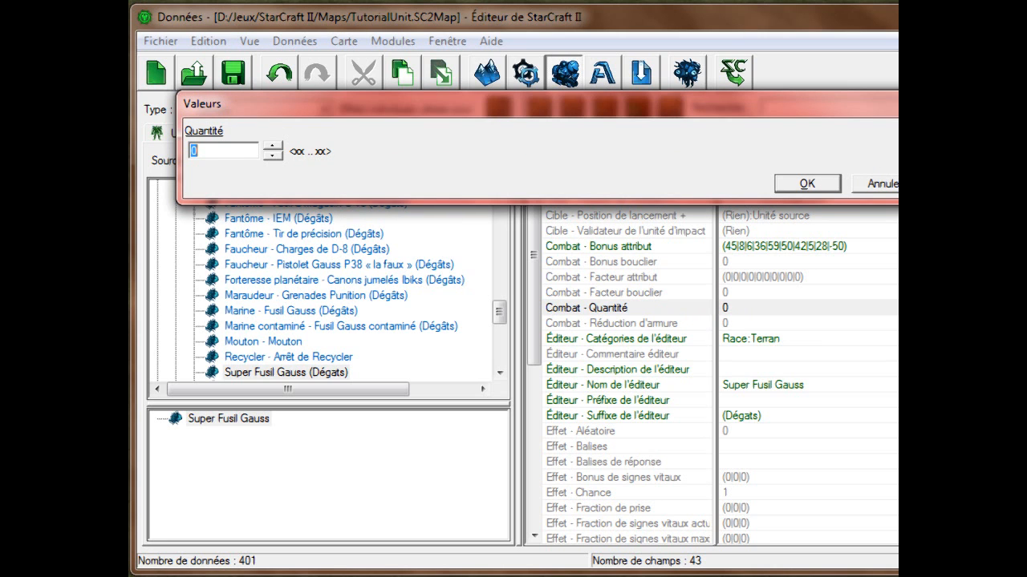
pyautogui.press('Return')
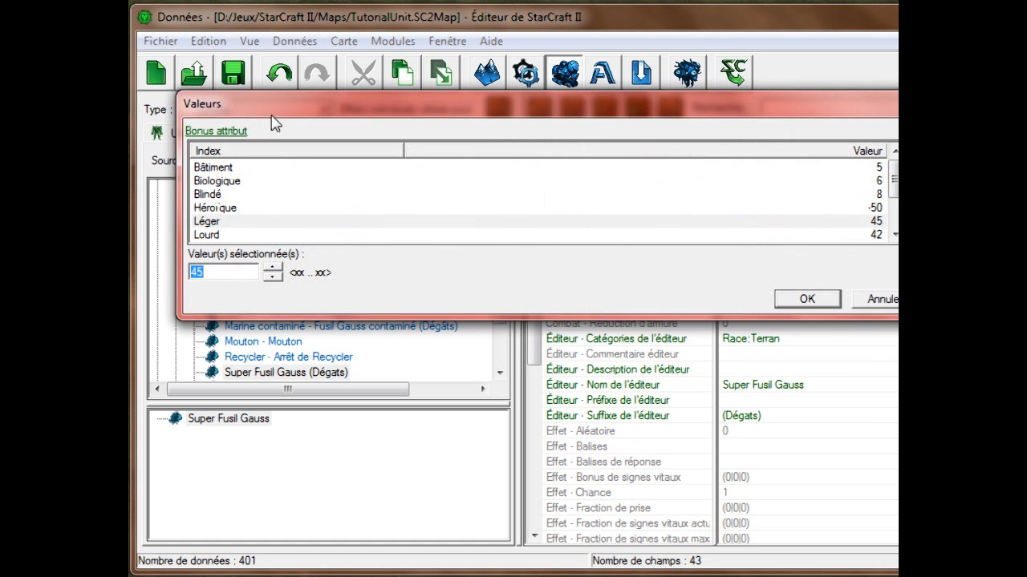
# Step: Review all the Bonus attribut values, close them without changes and go back to the Quantité field
pyautogui.click(277, 157)
pyautogui.click(279, 168)
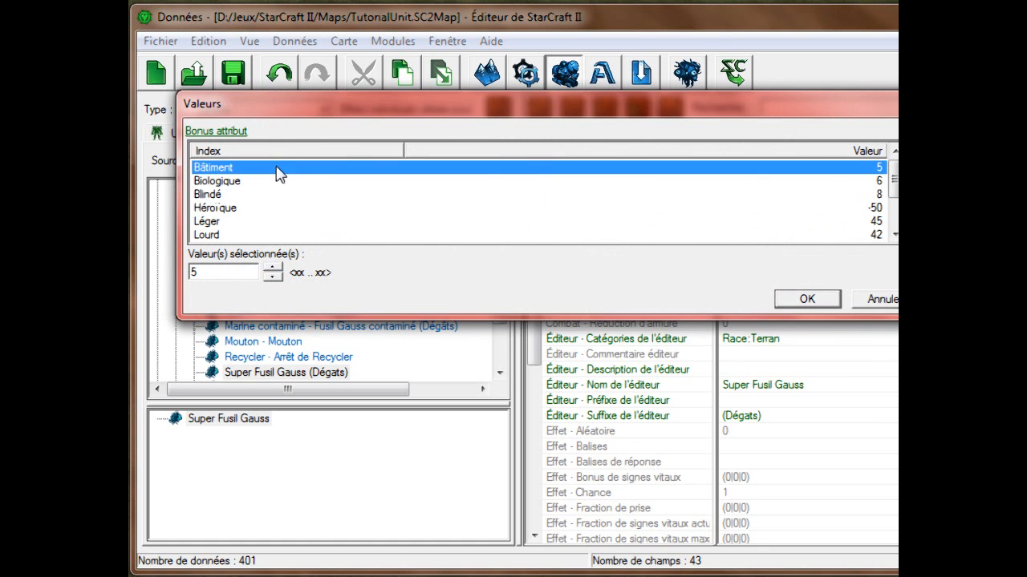
pyautogui.click(893, 186)
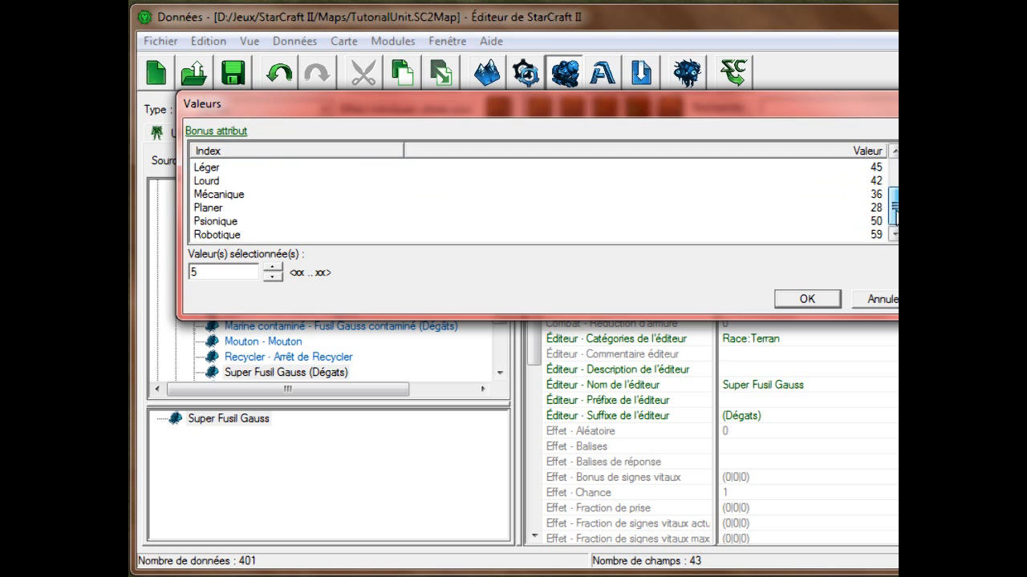
pyautogui.click(883, 298)
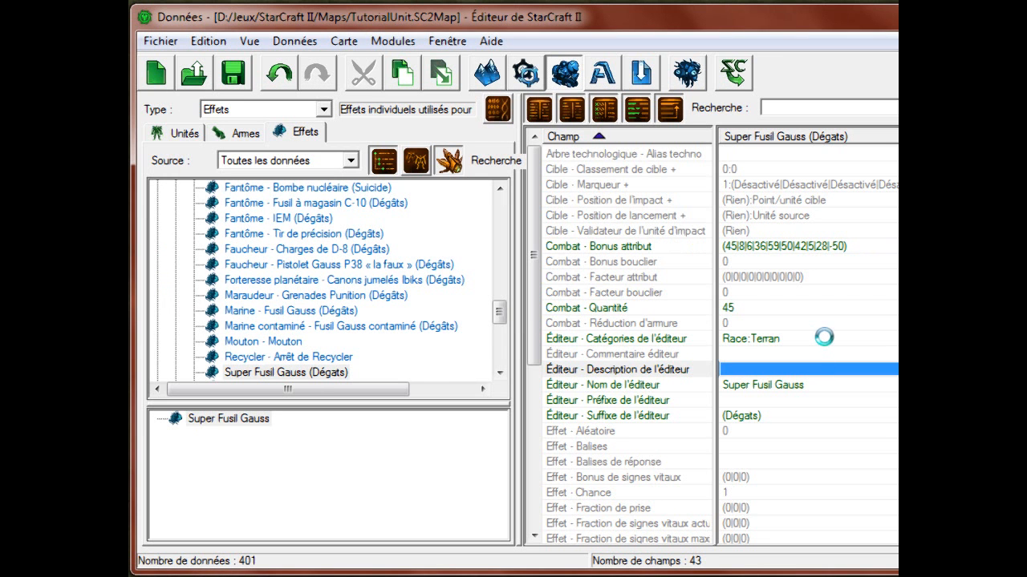
pyautogui.click(756, 310)
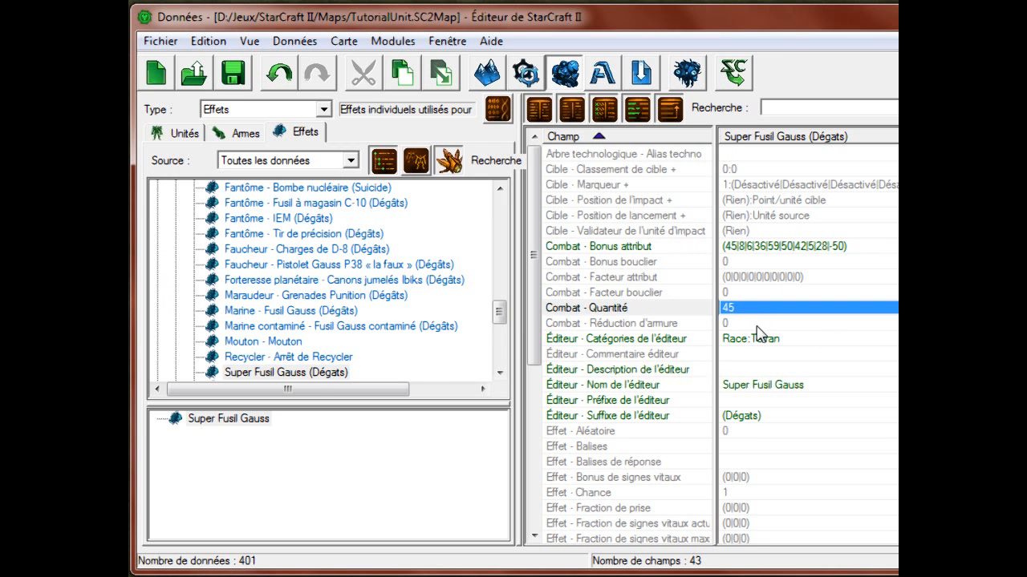
# Step: Try values of 1, 10 and 0 for the effect's Combat - Réduction d'armure
pyautogui.click(756, 324)
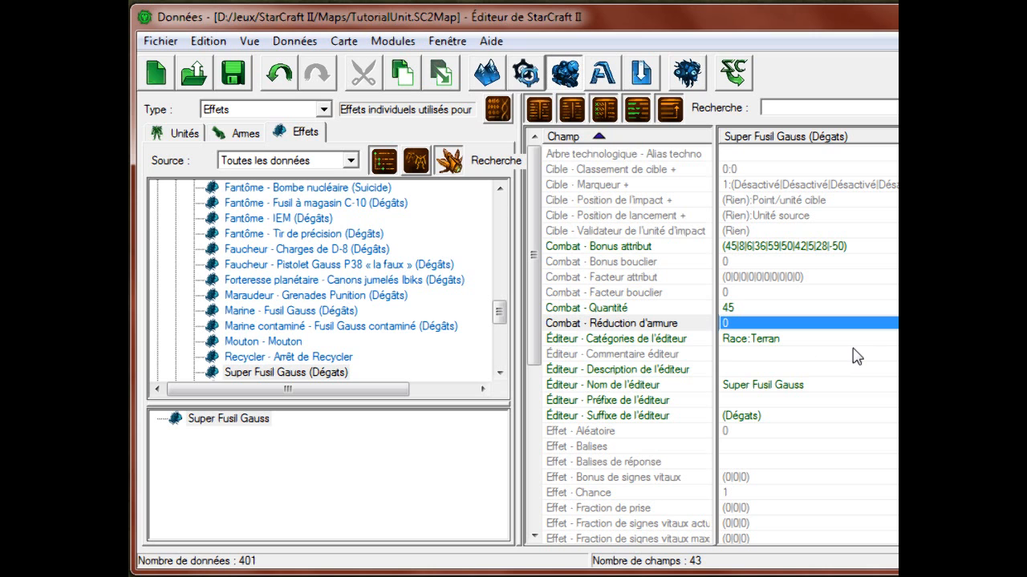
pyautogui.press('Return')
pyautogui.write('1')
pyautogui.press('Return')
pyautogui.press('Return')
pyautogui.write('10')
pyautogui.press('Return')
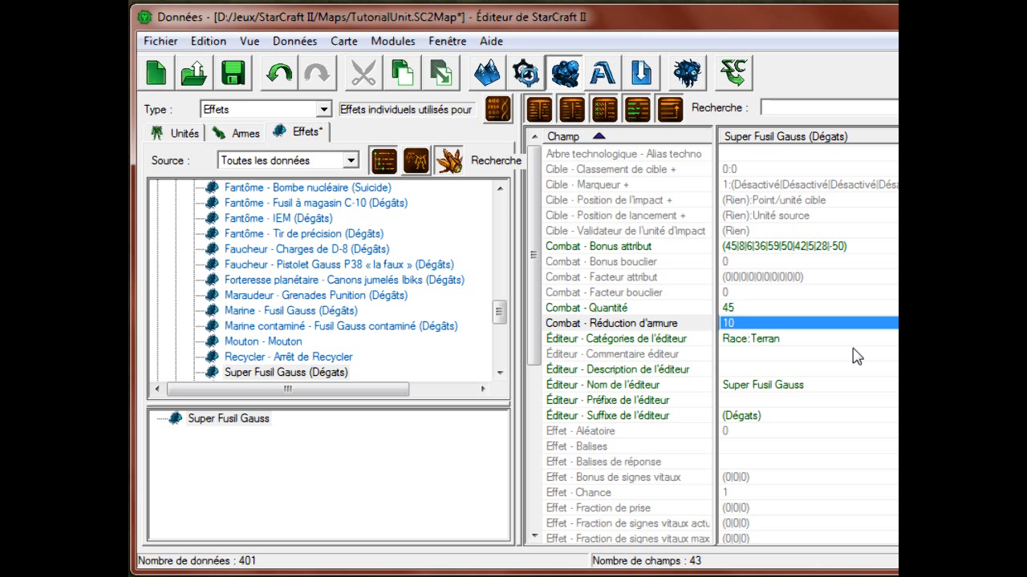
pyautogui.press('Return')
pyautogui.write('0')
pyautogui.press('Return')
# Step: Set the effect's Combat - Réduction d'armure to 1 and save the map
pyautogui.press('Return')
pyautogui.write('1')
pyautogui.press('Return')
pyautogui.hotkey('ctrl', 's')
# Step: Look over the effect's Éditeur and Effet fields and select the Effet - Aléatoire field
pyautogui.click(770, 339)
pyautogui.click(779, 355)
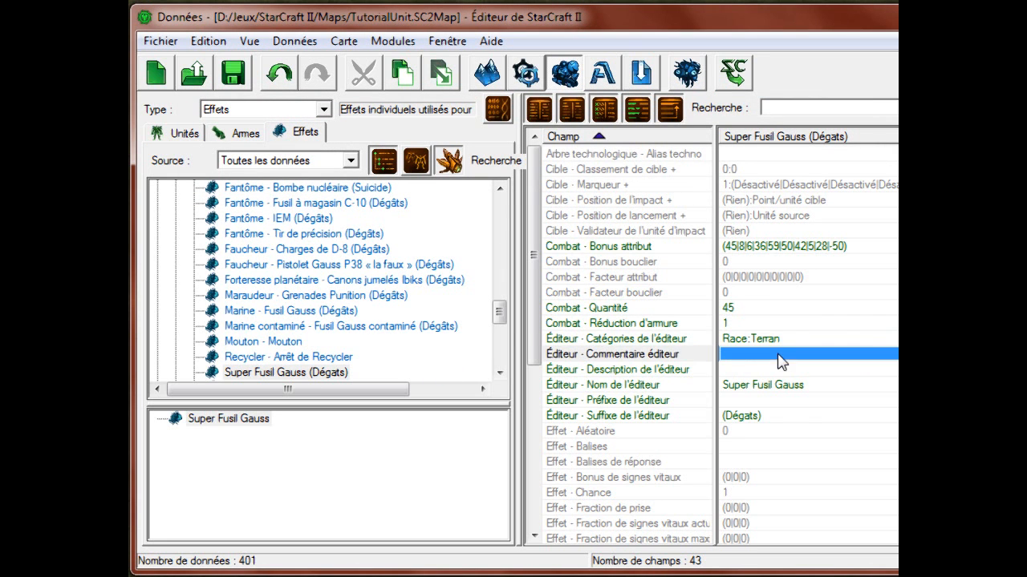
pyautogui.scroll(-3, 794, 401)
pyautogui.scroll(-2, 750, 269)
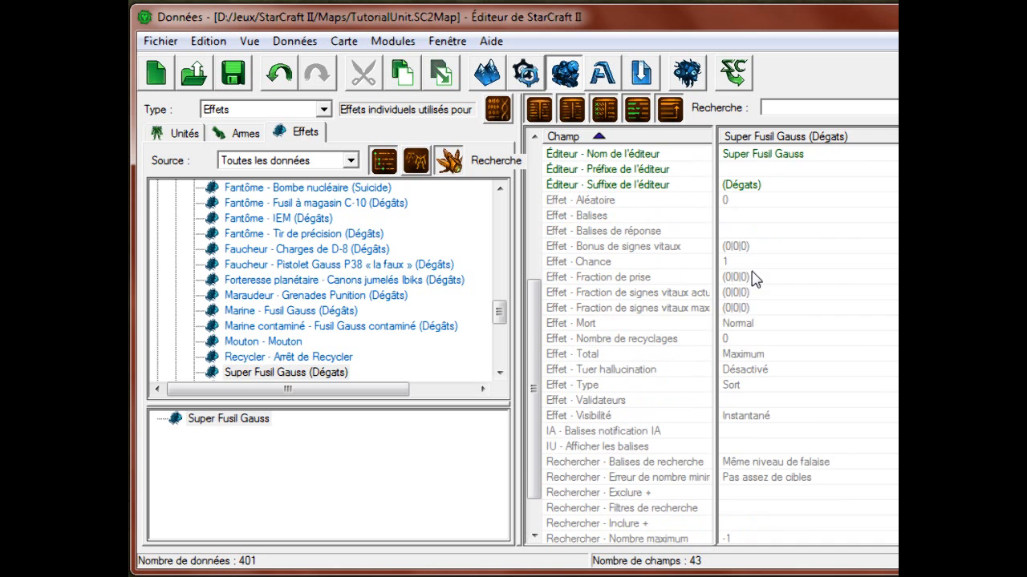
pyautogui.scroll(1, 751, 255)
pyautogui.click(748, 248)
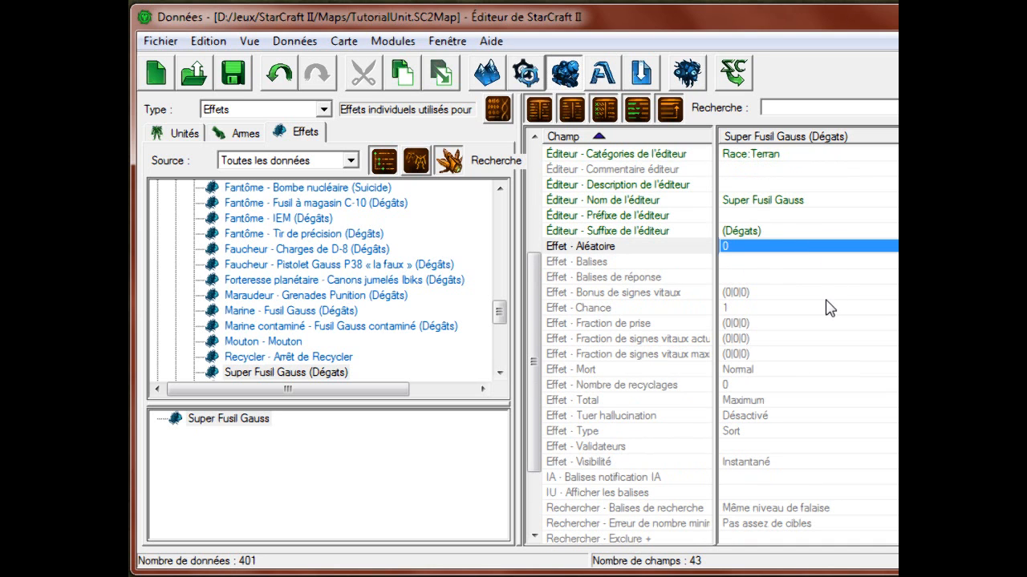
# Step: Try a value of 5 for the effect's Effet - Aléatoire
pyautogui.scroll(4, 825, 319)
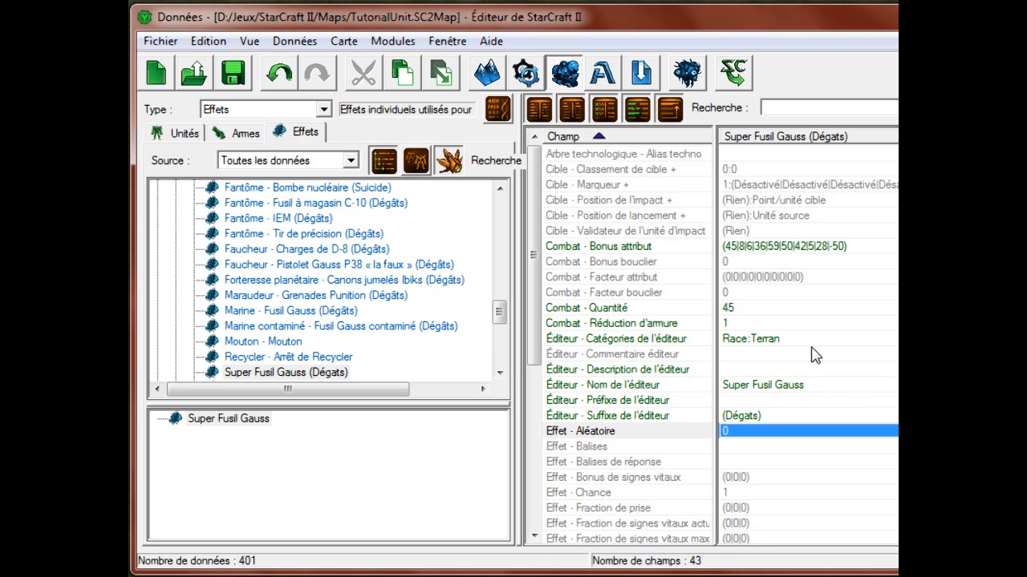
pyautogui.click(796, 310)
pyautogui.click(722, 435)
pyautogui.doubleClick(724, 438)
pyautogui.write('5')
pyautogui.press('Return')
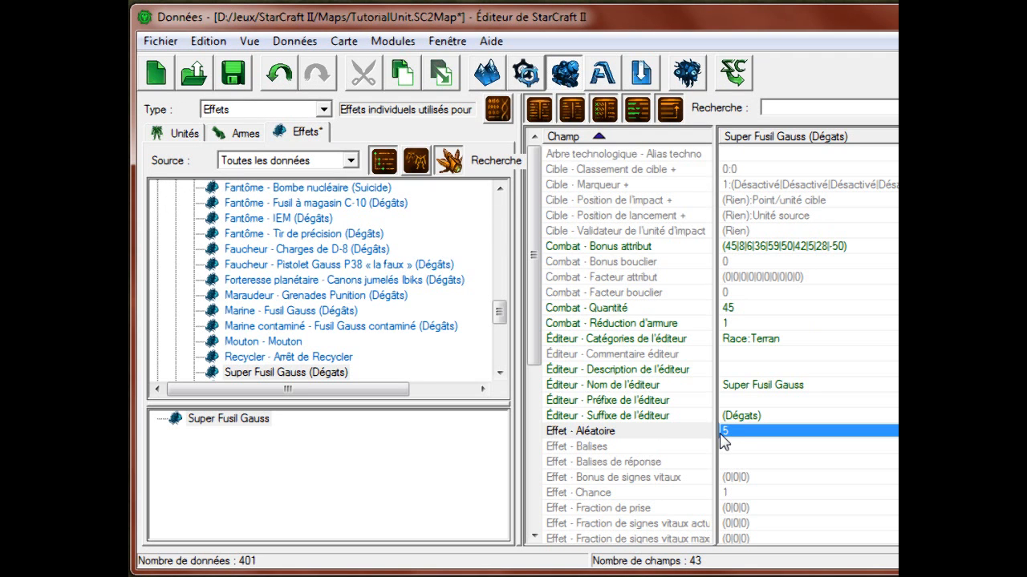
# Step: Check the Bâtiment value in the effect's Combat - Bonus attribut and close the values without changes
pyautogui.doubleClick(878, 248)
pyautogui.click(268, 168)
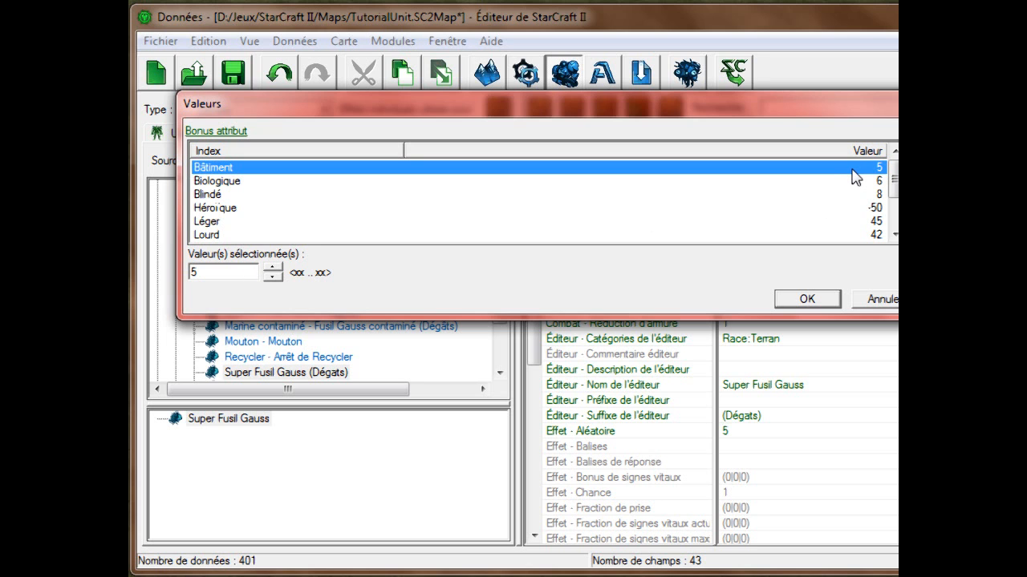
pyautogui.click(868, 301)
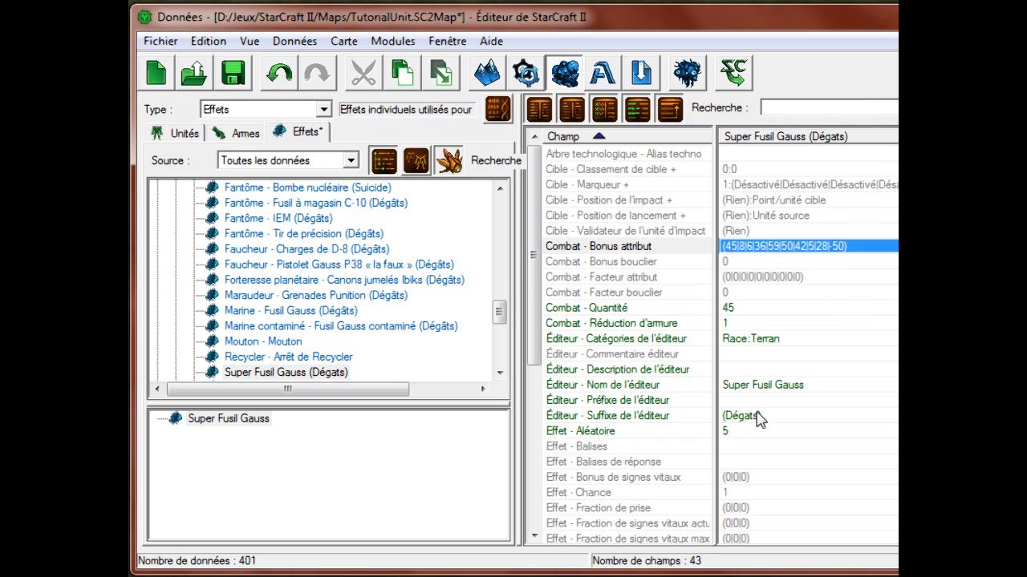
# Step: Set the effect's Effet - Aléatoire to 2 and save the map
pyautogui.doubleClick(831, 432)
pyautogui.write('2')
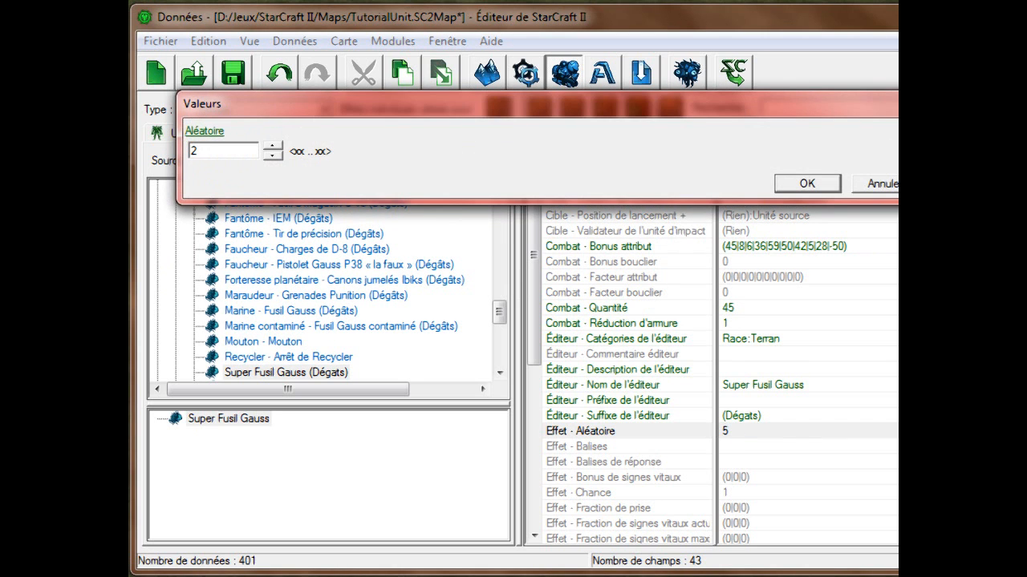
pyautogui.press('Return')
# Step: Look over the options available for the effect's Effet - Balises and close them without changes
pyautogui.scroll(-3, 772, 403)
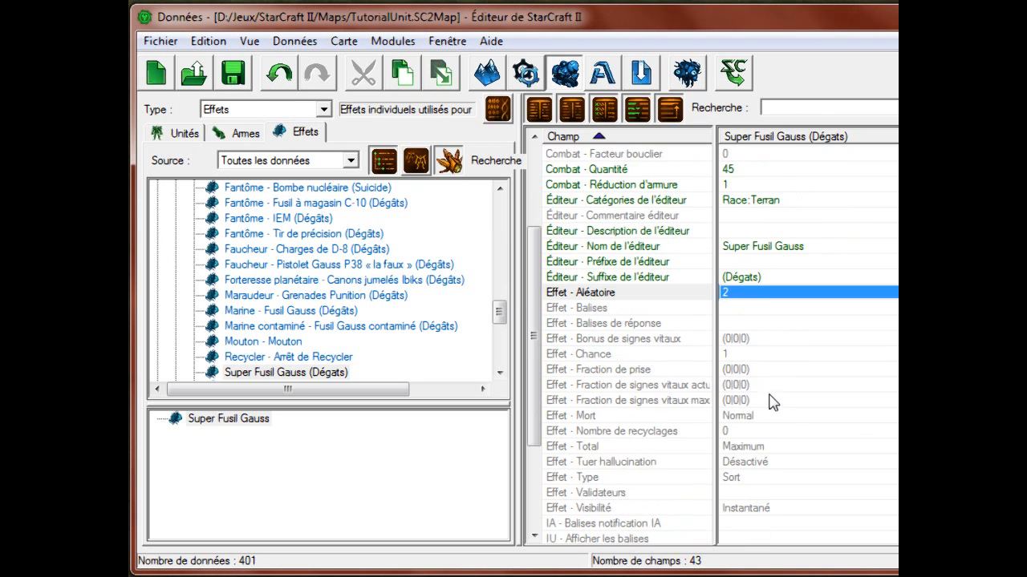
pyautogui.doubleClick(761, 309)
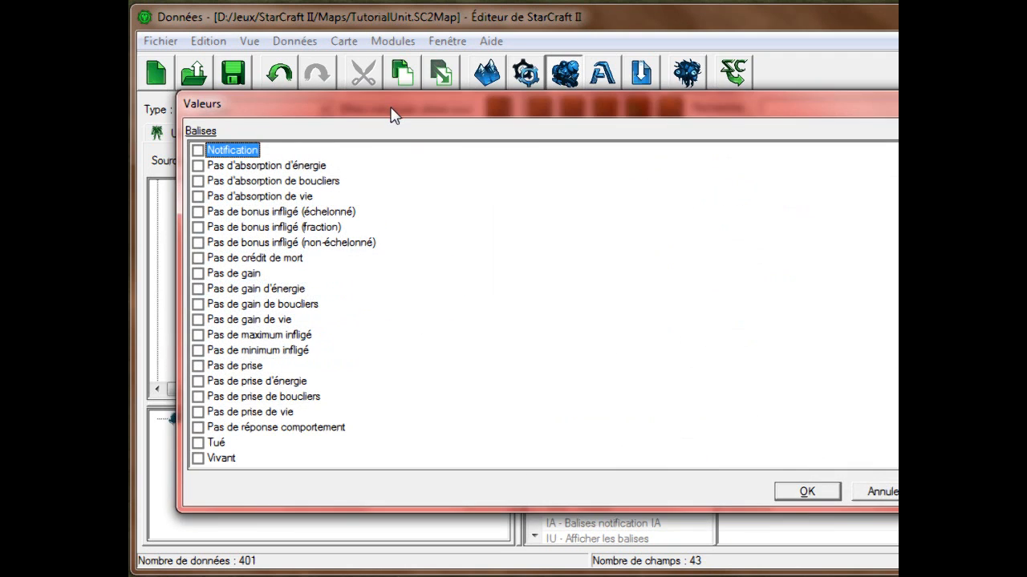
pyautogui.moveTo(393, 114); pyautogui.dragTo(389, 69)
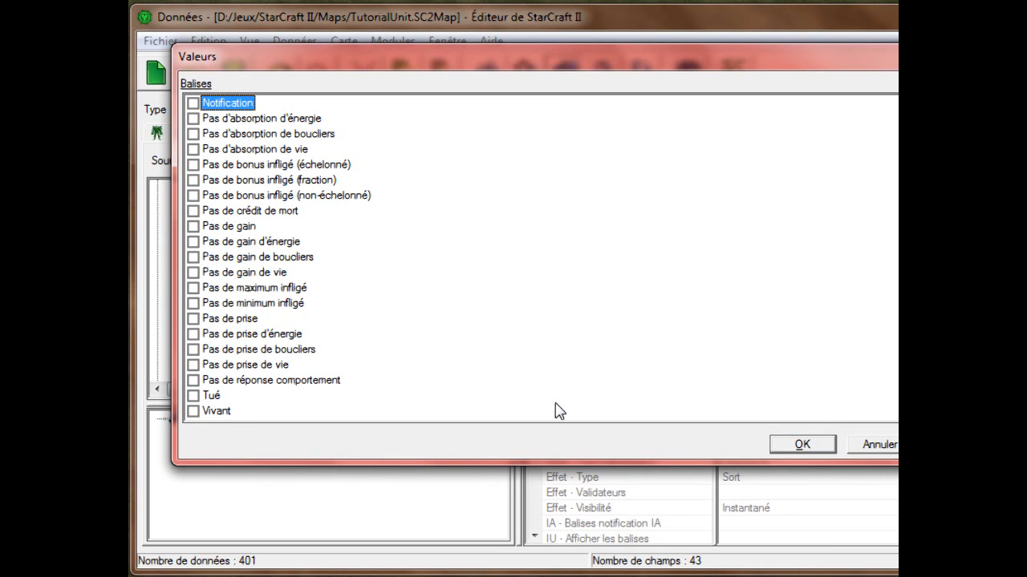
pyautogui.click(860, 444)
# Step: Enable Acquérir and Fuir in the effect's Effet - Balises de réponse and save the map
pyautogui.press('Down')
pyautogui.press('Return')
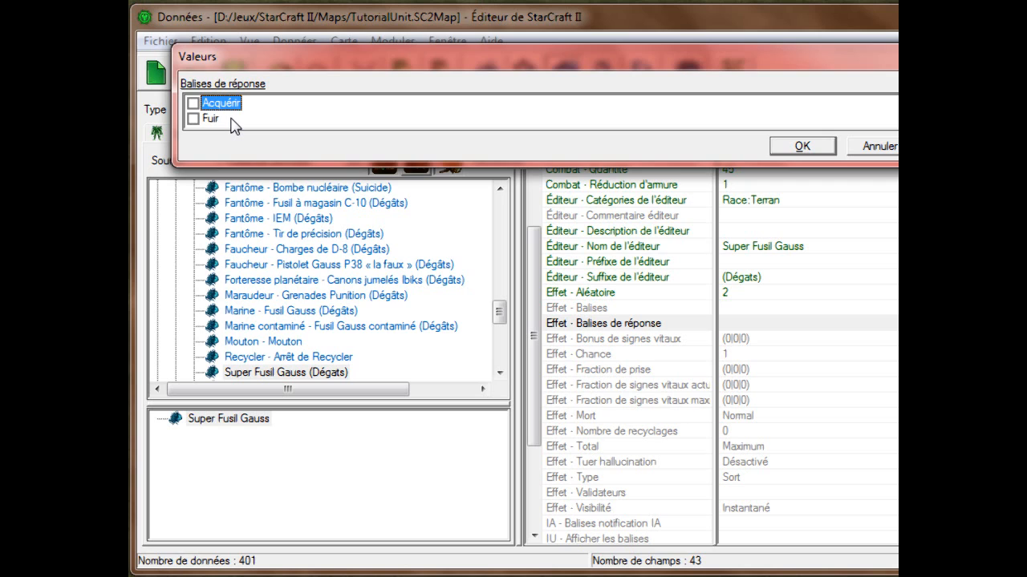
pyautogui.click(193, 103)
pyautogui.click(199, 120)
pyautogui.click(192, 119)
pyautogui.click(225, 104)
pyautogui.click(213, 118)
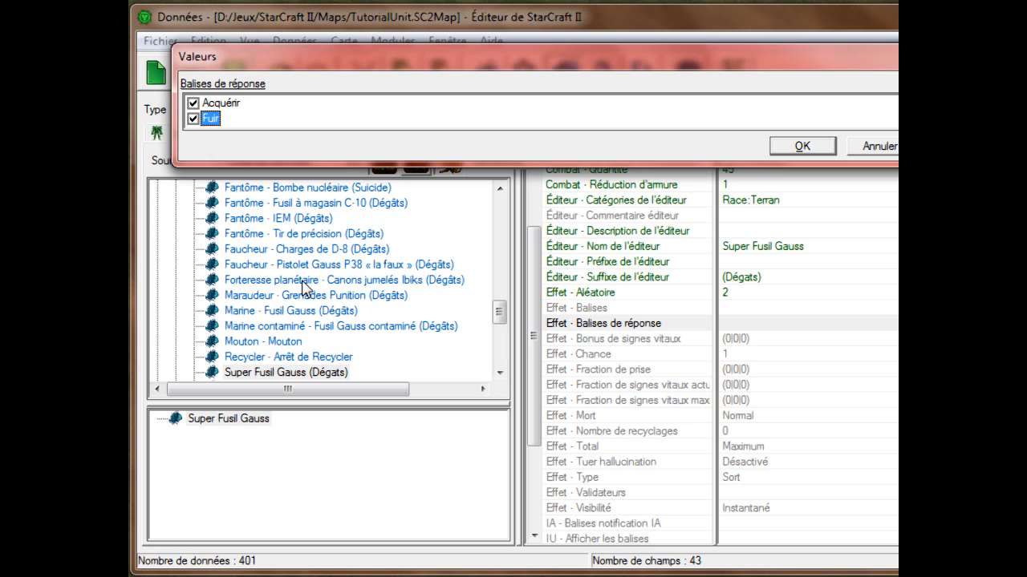
pyautogui.click(193, 120)
pyautogui.click(194, 118)
pyautogui.click(812, 150)
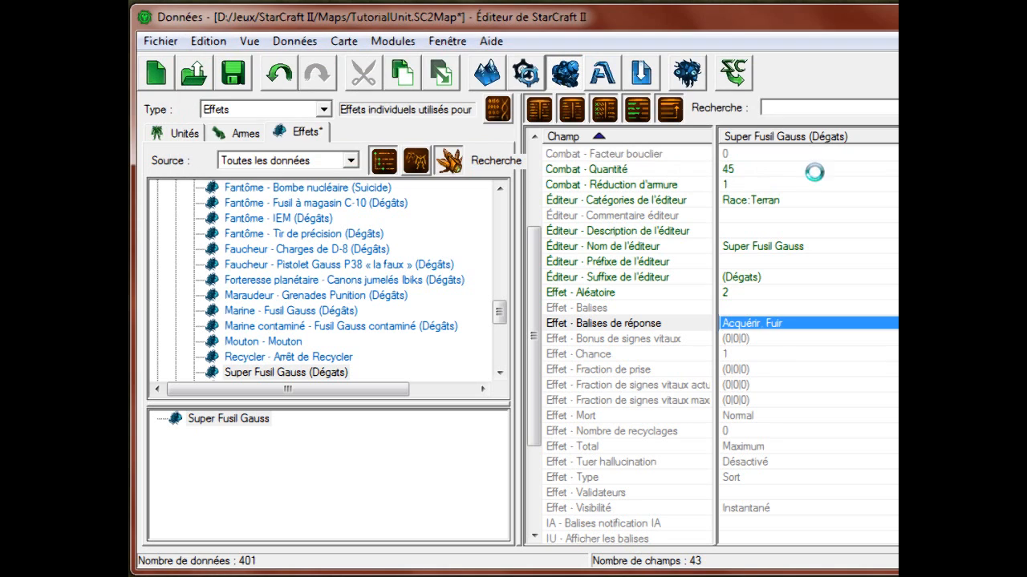
# Step: Check the flags of Marine - Fusil Gauss (Dégâts), enable Notification in the Balises of Super Fusil Gauss (Dégats) and save the map
pyautogui.click(345, 312)
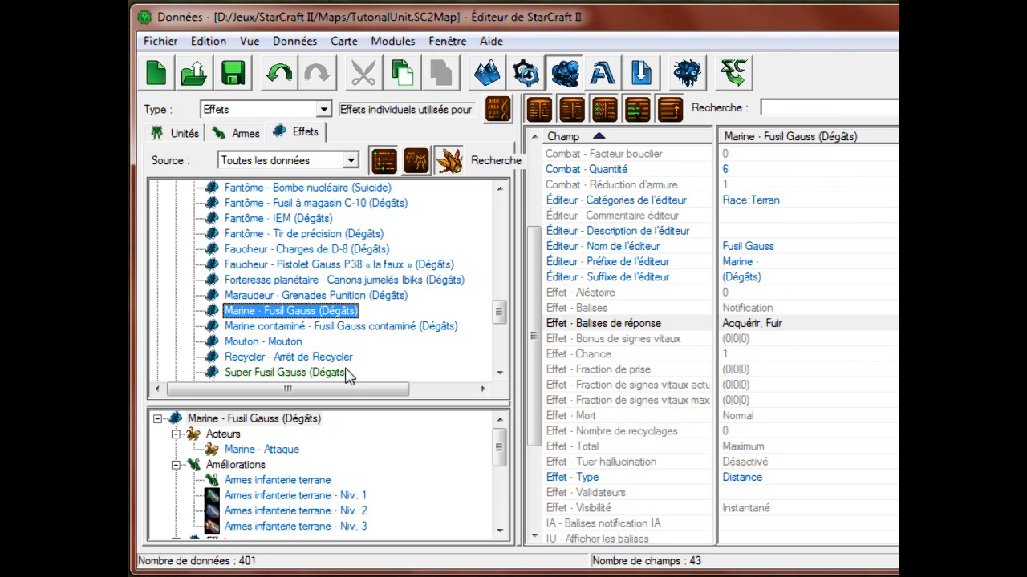
pyautogui.click(340, 373)
pyautogui.click(826, 323)
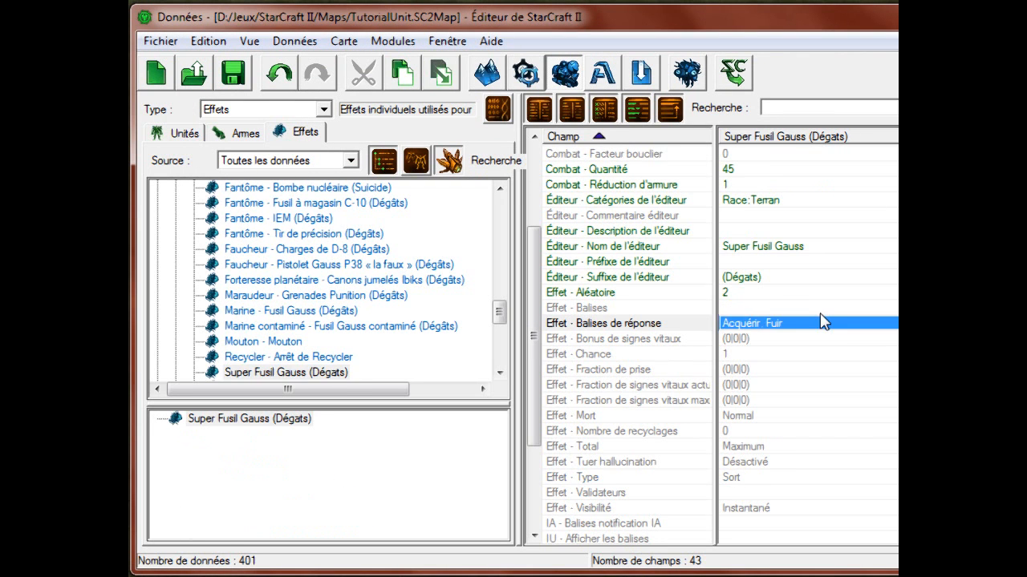
pyautogui.click(822, 309)
pyautogui.doubleClick(822, 310)
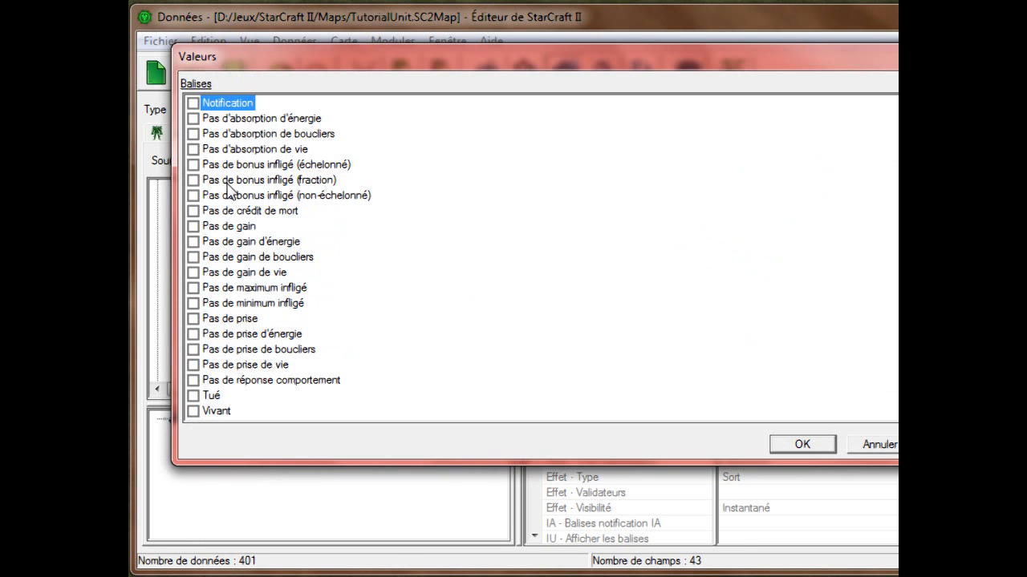
pyautogui.click(193, 104)
pyautogui.click(802, 444)
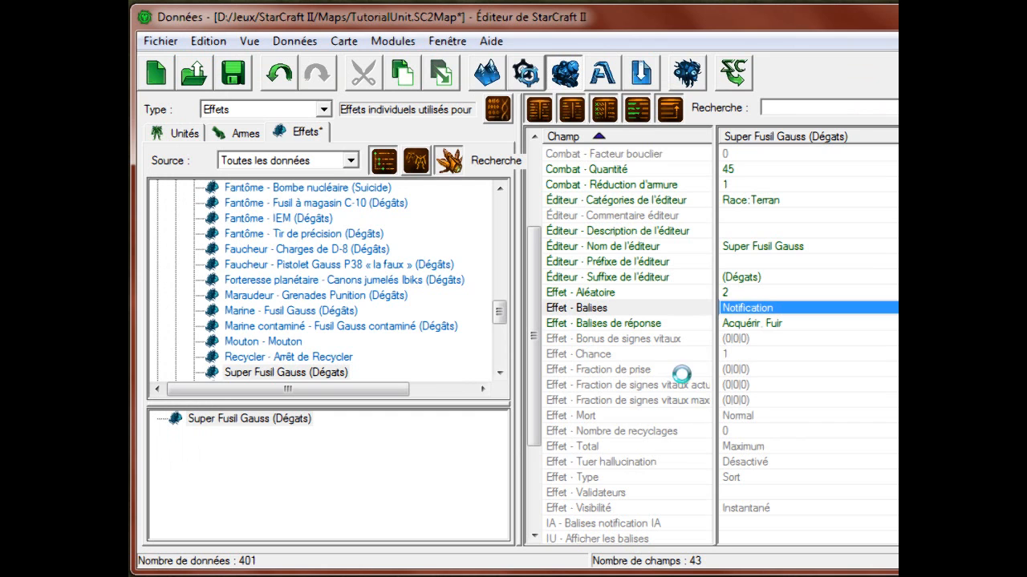
pyautogui.hotkey('ctrl', 's')
# Step: Examine the Effet - Bonus de signes vitaux values, slightly widen the field-name column and leave the values unchanged
pyautogui.click(730, 338)
pyautogui.scroll(-1, 732, 345)
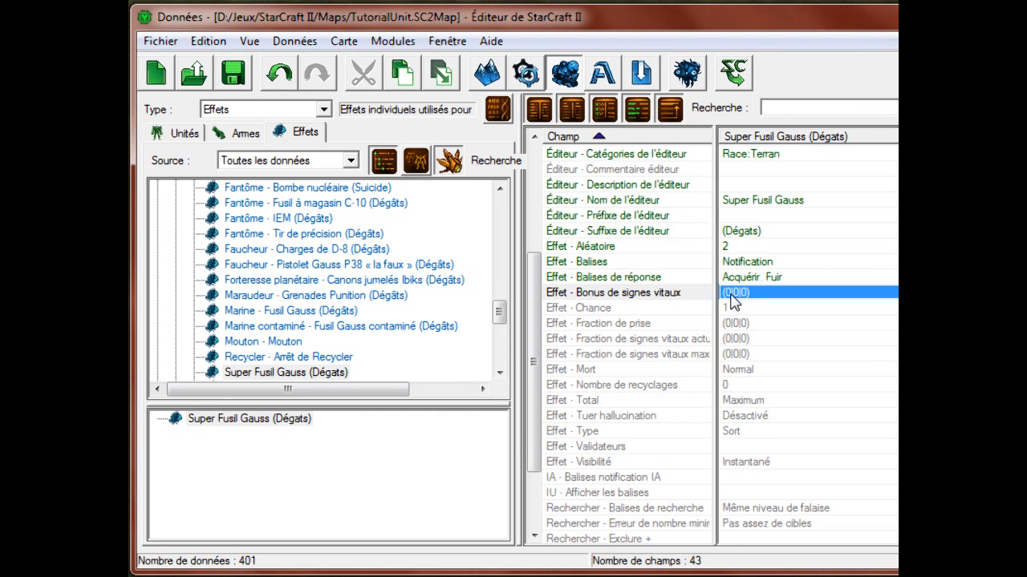
pyautogui.doubleClick(731, 295)
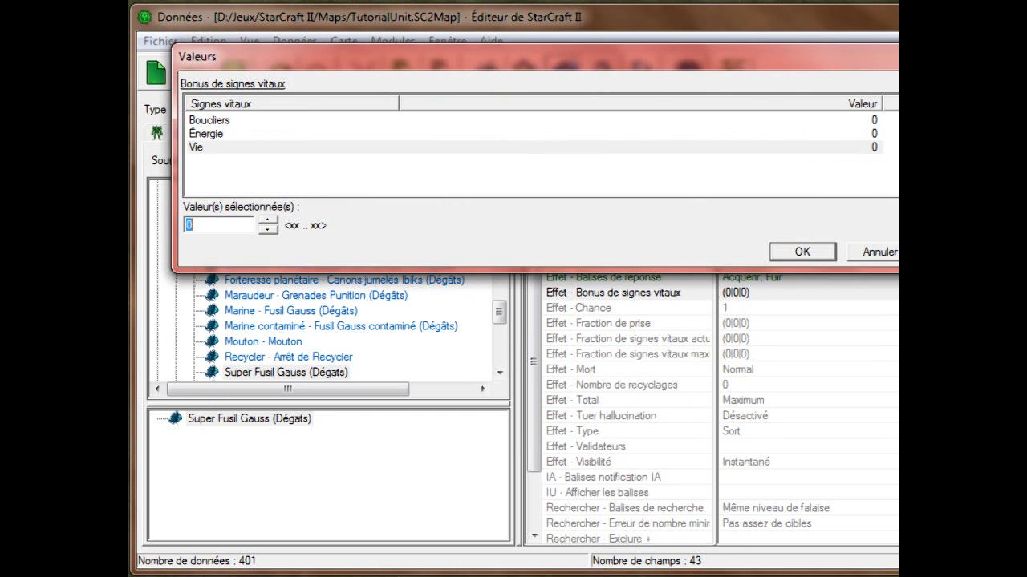
pyautogui.press('Escape')
pyautogui.click(644, 323)
pyautogui.click(639, 297)
pyautogui.click(739, 300)
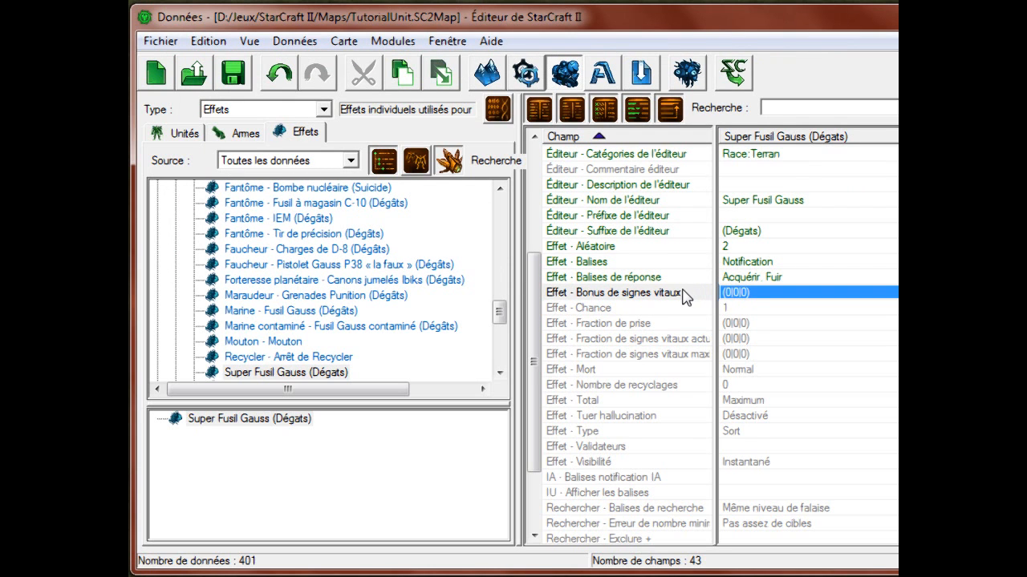
pyautogui.moveTo(716, 309)
pyautogui.mouseDown()
pyautogui.moveTo(746, 313)
pyautogui.moveTo(734, 303)
pyautogui.mouseUp()
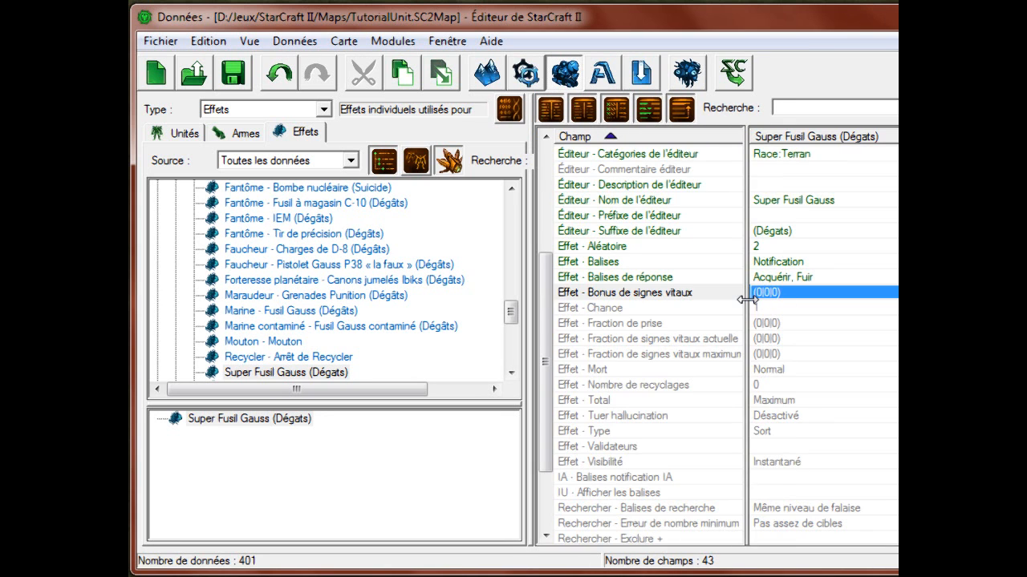
pyautogui.moveTo(745, 301); pyautogui.dragTo(734, 301)
pyautogui.doubleClick(754, 294)
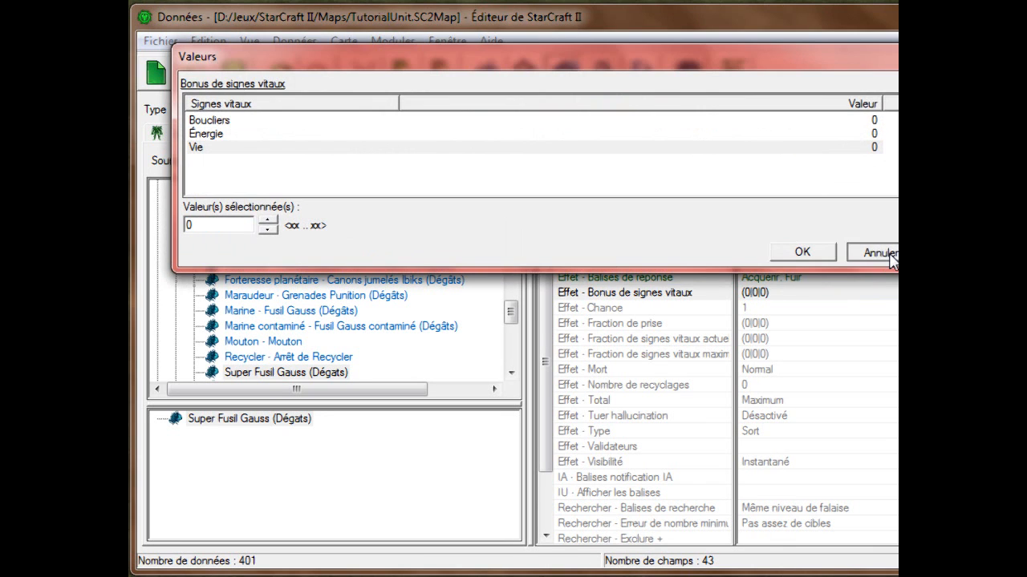
pyautogui.click(880, 253)
# Step: View the effect's Effet - Chance value and its allowed range, closing it without changes
pyautogui.click(688, 312)
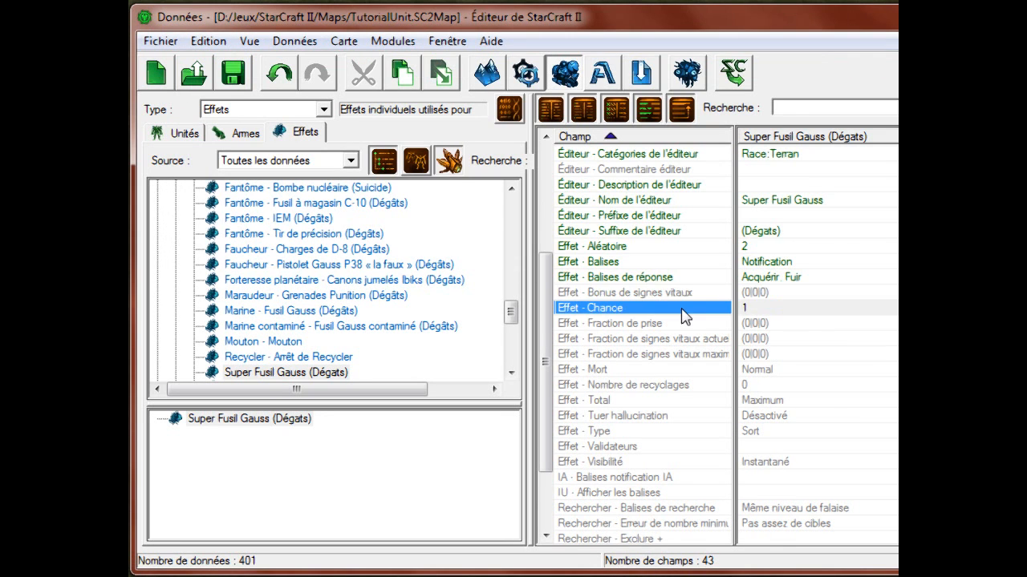
pyautogui.doubleClick(791, 312)
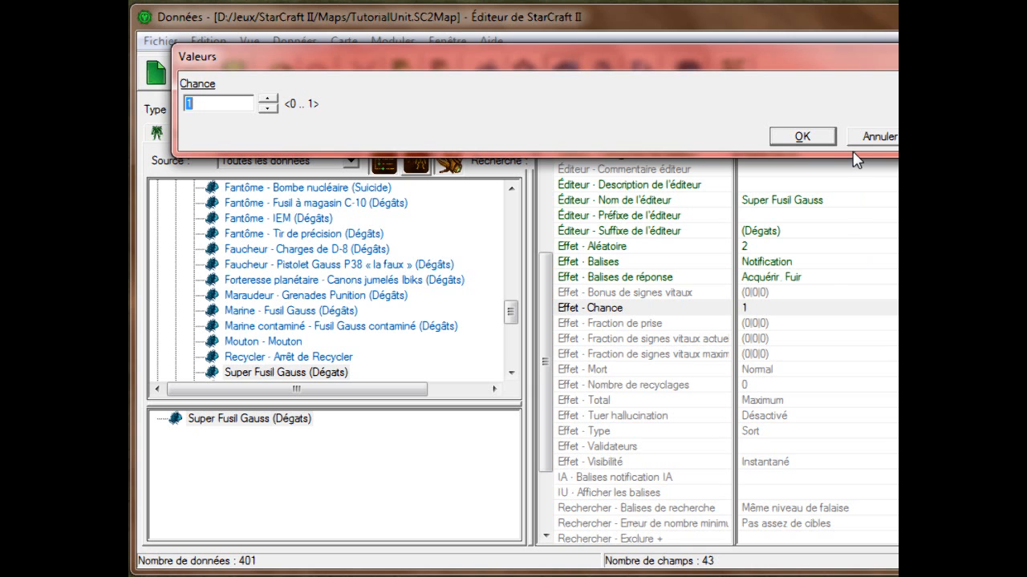
pyautogui.click(875, 136)
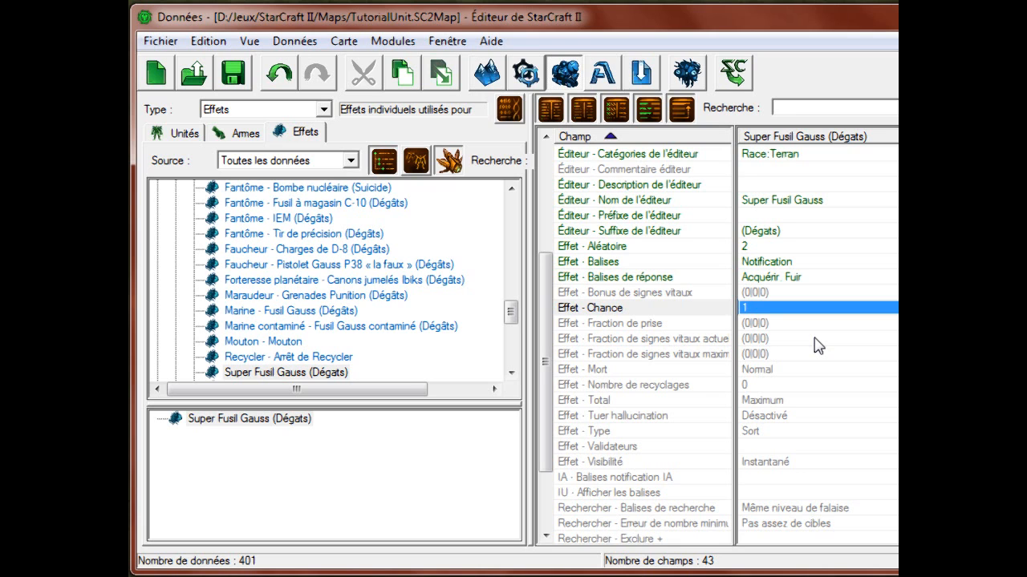
# Step: Examine the effect's Fraction de prise and Fraction de signes vitaux actuelle values, closing both without changes
pyautogui.click(640, 325)
pyautogui.doubleClick(750, 324)
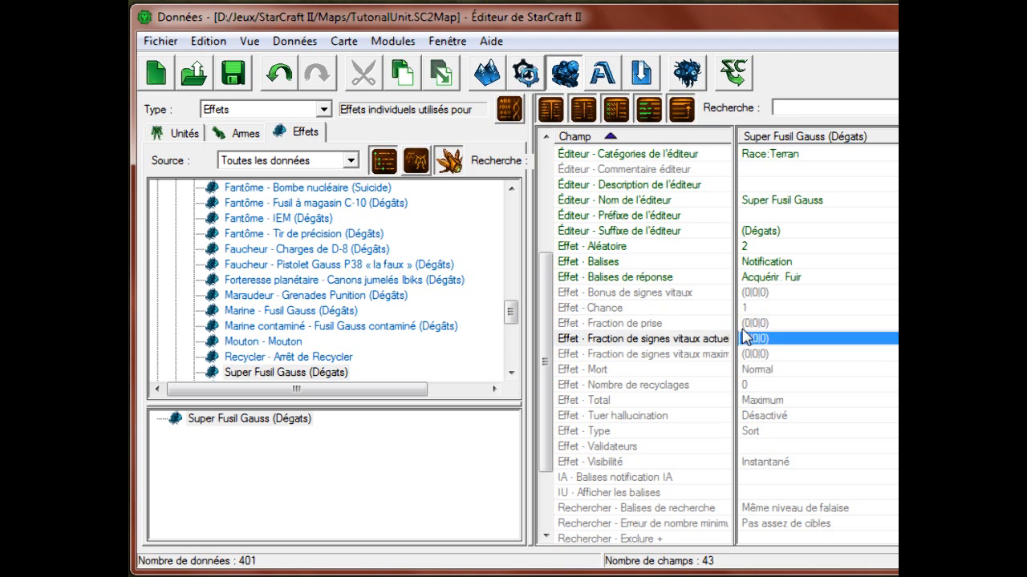
pyautogui.click(880, 255)
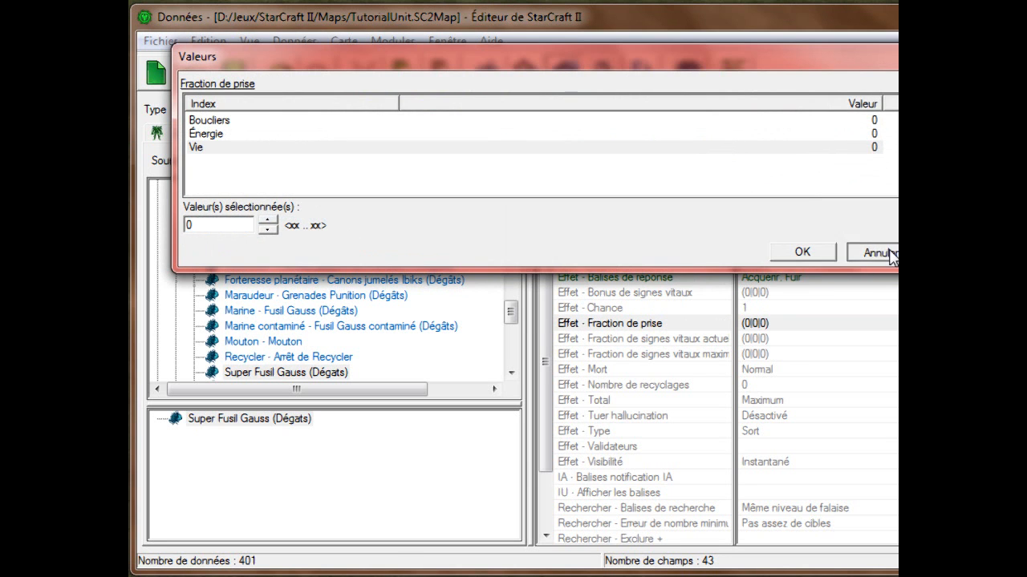
pyautogui.click(785, 341)
pyautogui.doubleClick(784, 345)
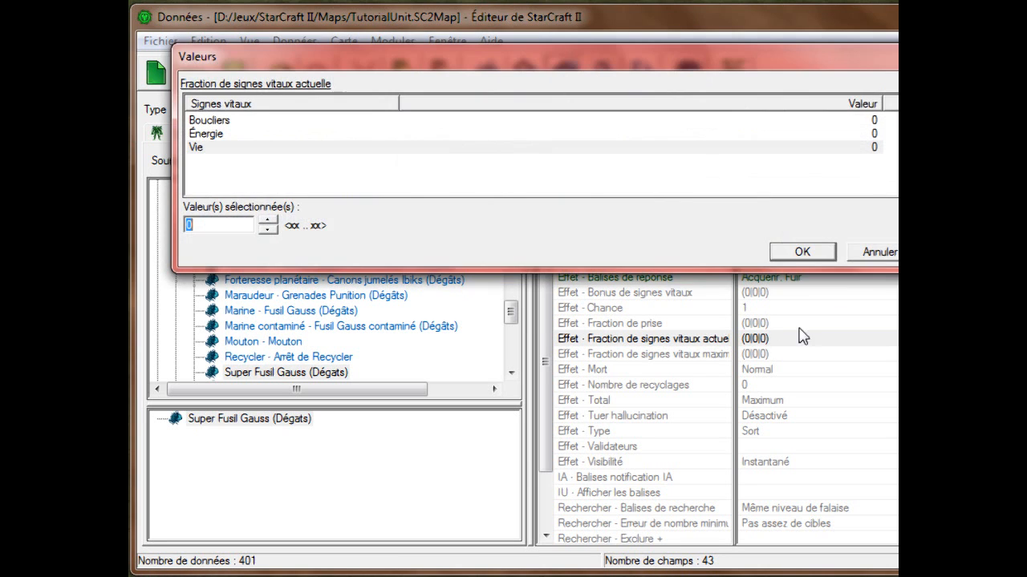
pyautogui.click(880, 255)
# Step: Compare the effect's three Fraction fields and review the Effet - Fraction de prise values again without changing them
pyautogui.click(815, 327)
pyautogui.click(796, 343)
pyautogui.click(777, 368)
pyautogui.click(768, 349)
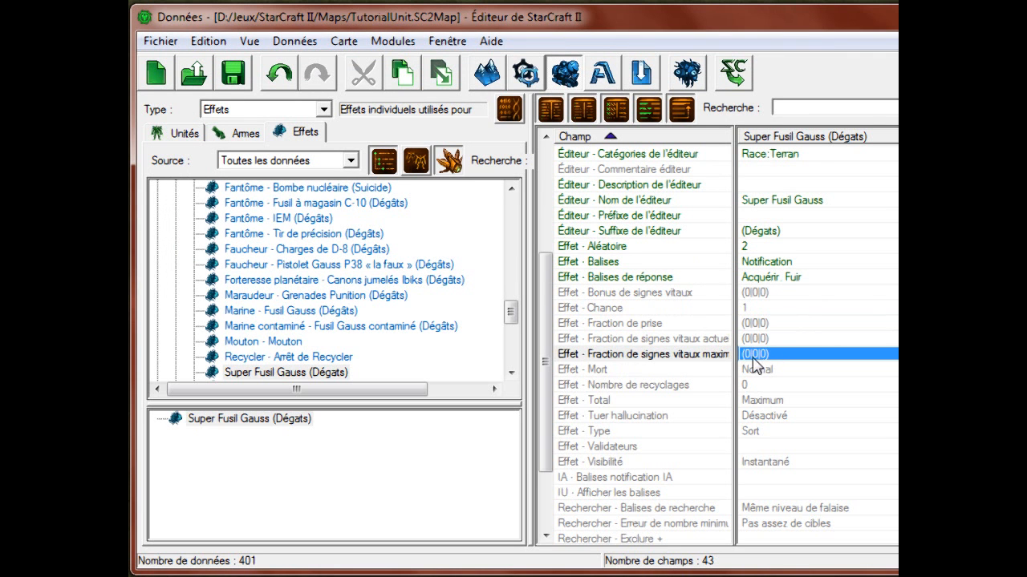
pyautogui.click(718, 328)
pyautogui.click(831, 332)
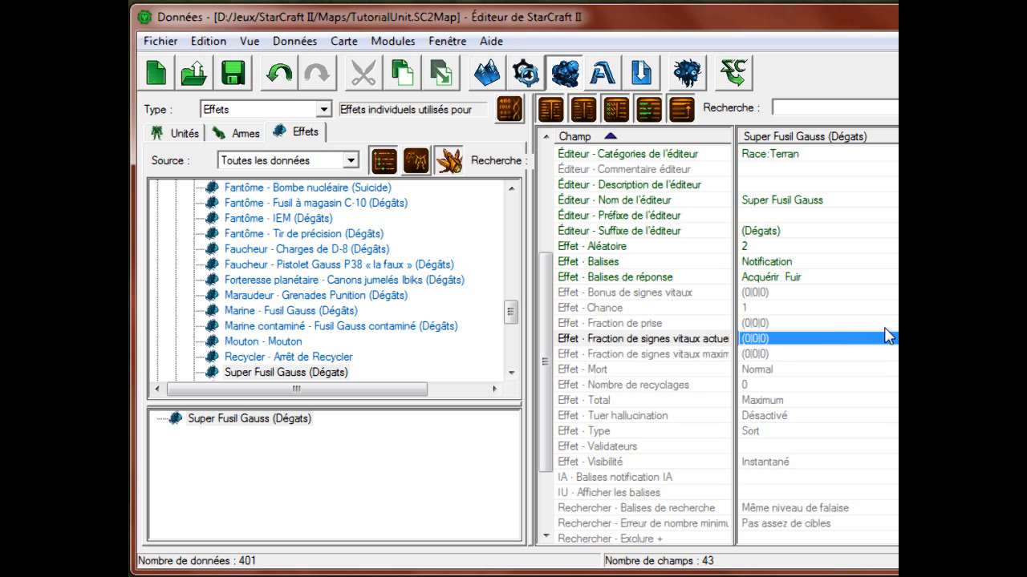
pyautogui.click(885, 328)
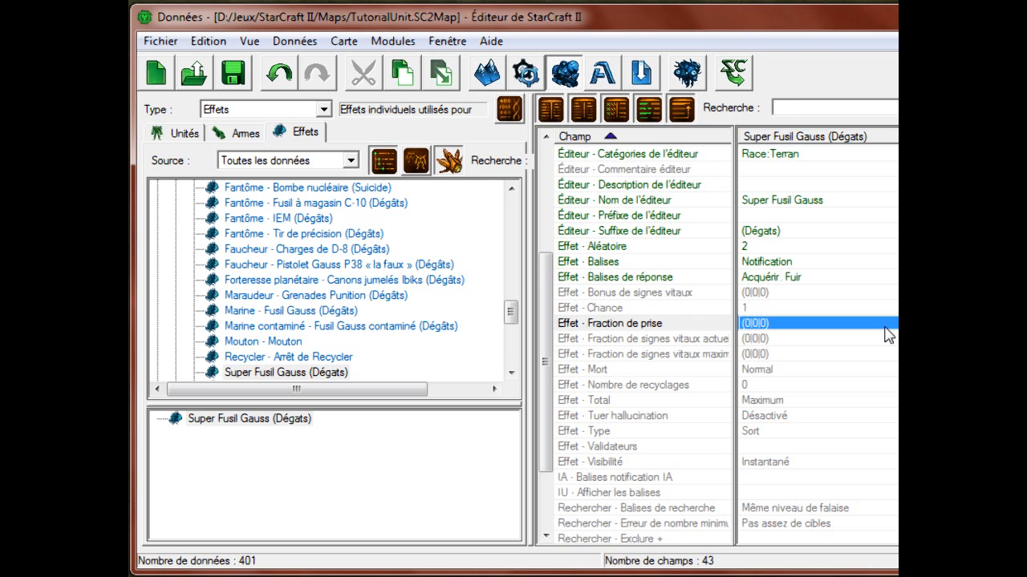
pyautogui.doubleClick(885, 324)
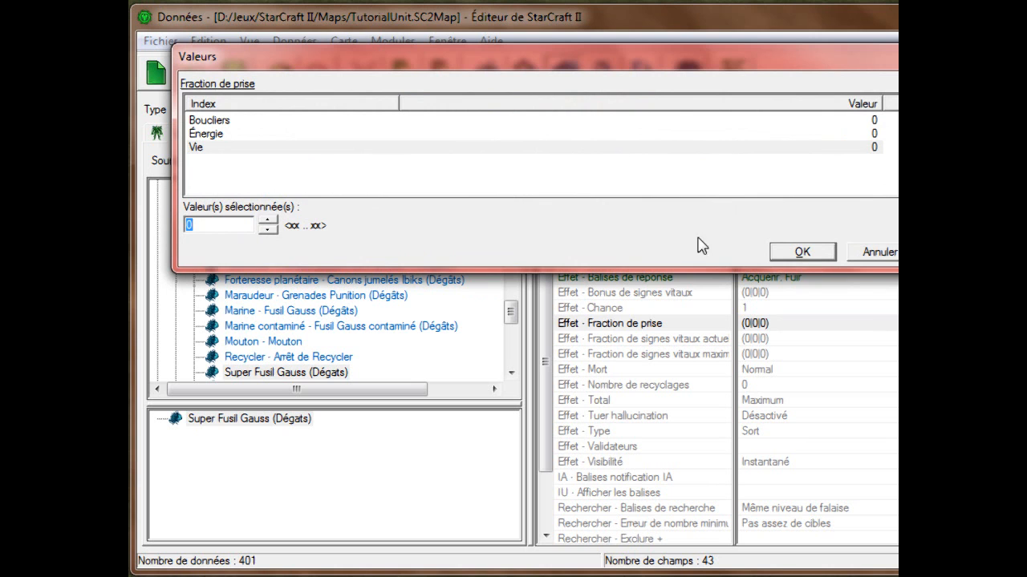
pyautogui.click(802, 252)
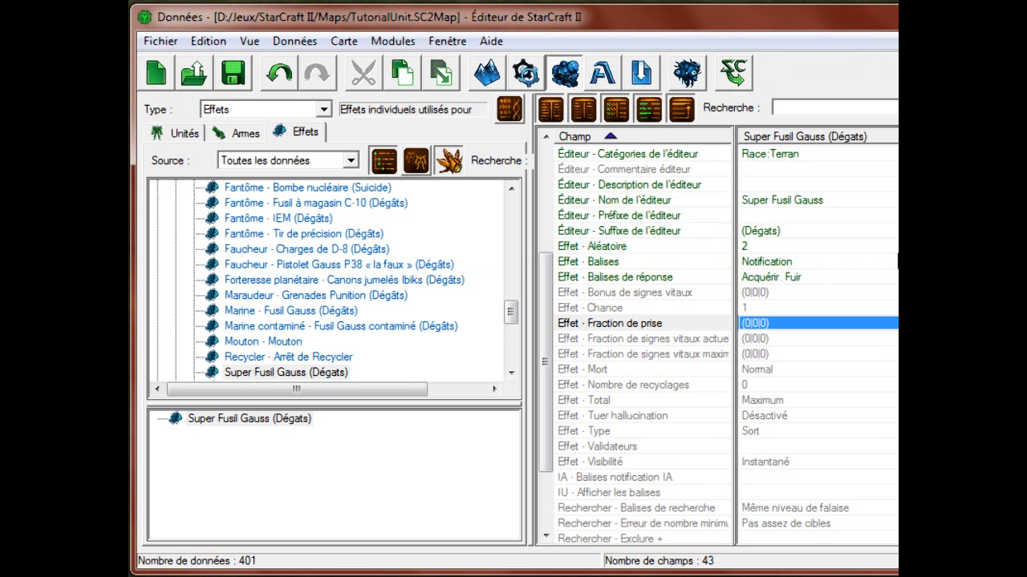
# Step: Examine the effect's Fraction de signes vitaux actuelle values for Boucliers, Énergie and Vie, leaving them unchanged
pyautogui.press('Down')
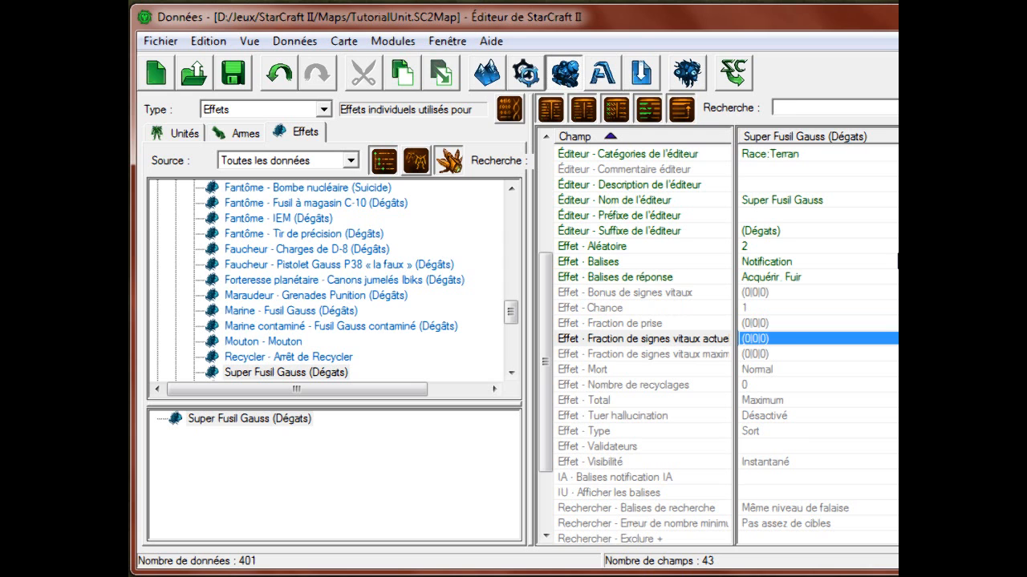
pyautogui.doubleClick(750, 340)
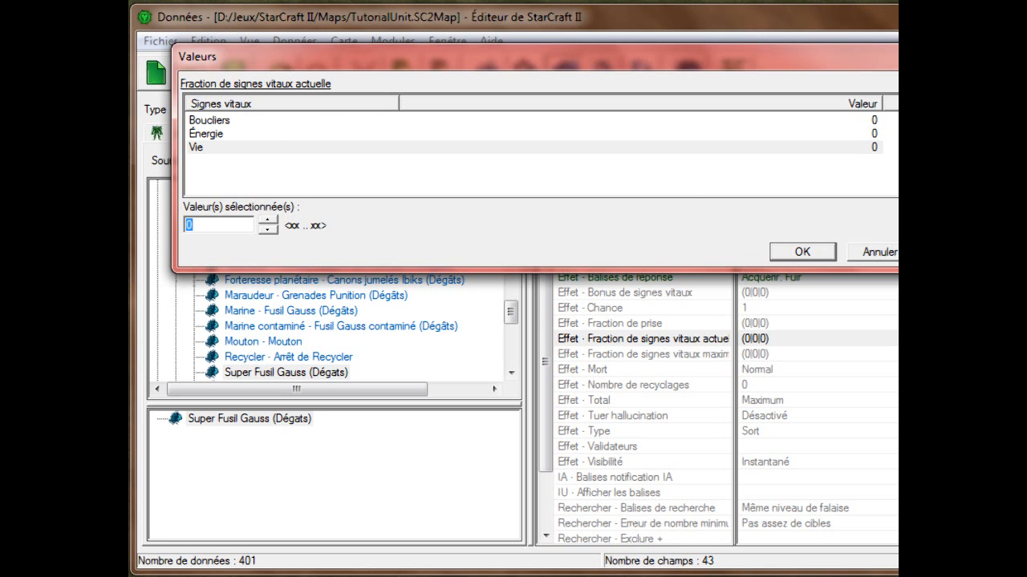
pyautogui.click(892, 252)
pyautogui.click(710, 342)
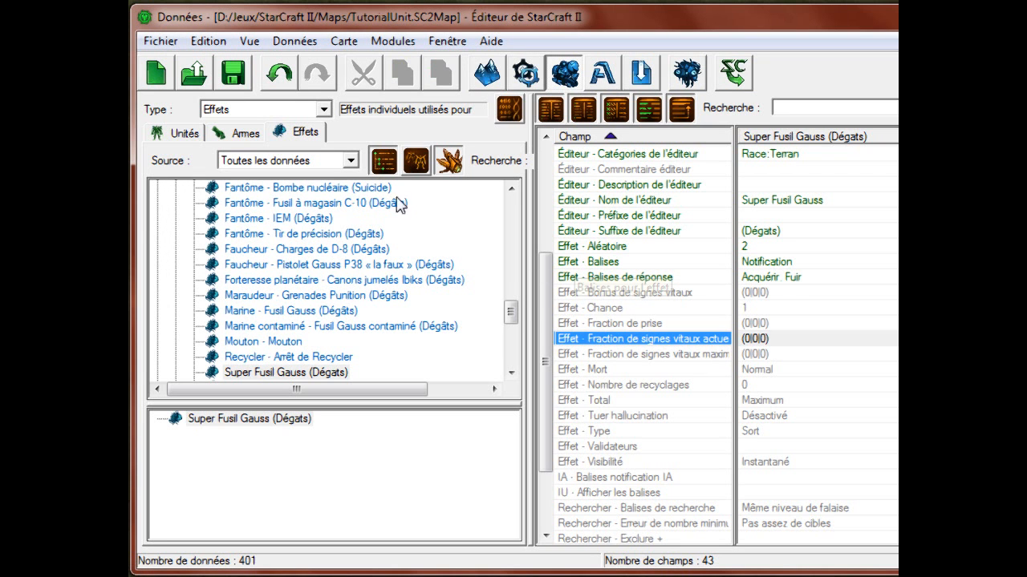
pyautogui.doubleClick(774, 342)
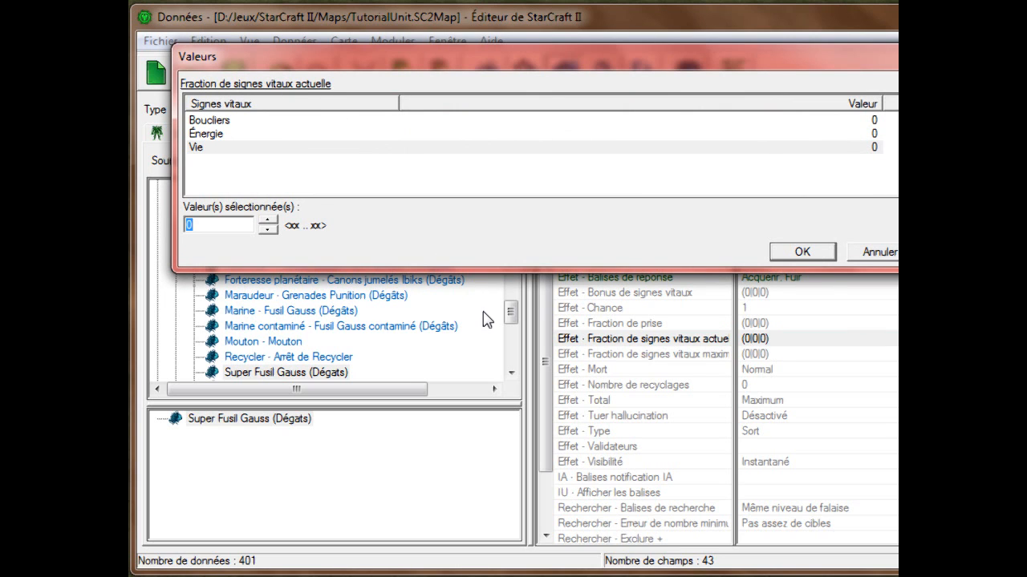
pyautogui.click(879, 252)
# Step: Examine the effect's Fraction de signes vitaux maximum values and close them without changes
pyautogui.doubleClick(811, 354)
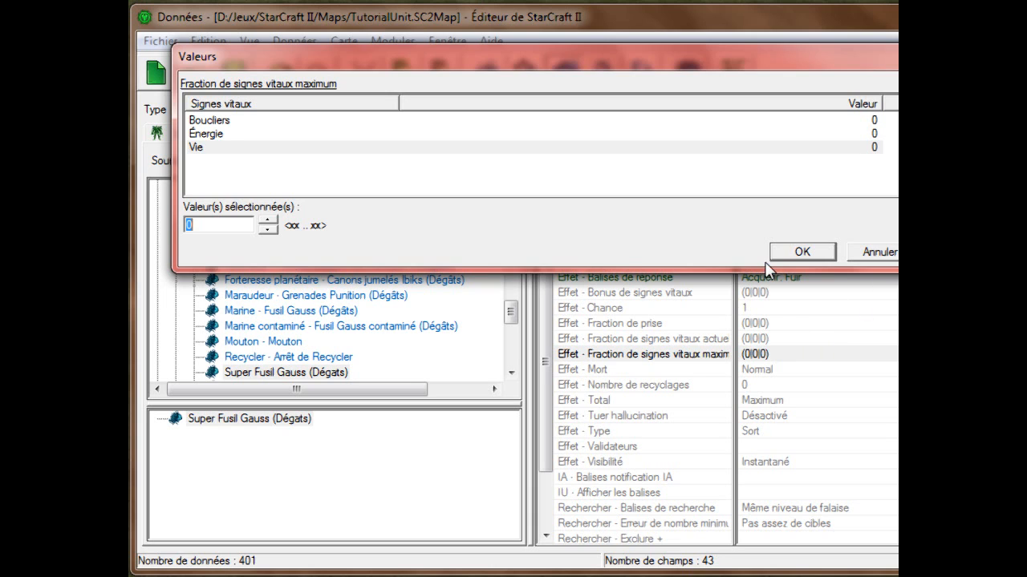
pyautogui.click(850, 252)
pyautogui.click(230, 42)
pyautogui.click(230, 43)
# Step: Go through the available death types for the effect's Effet - Mort field and set it to Explosion
pyautogui.click(766, 371)
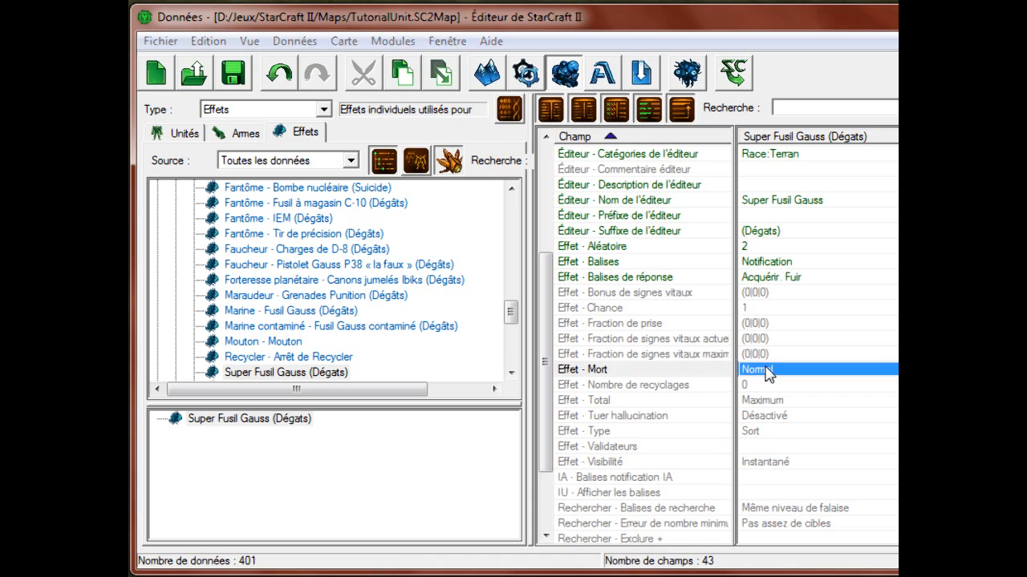
pyautogui.doubleClick(767, 374)
pyautogui.click(275, 102)
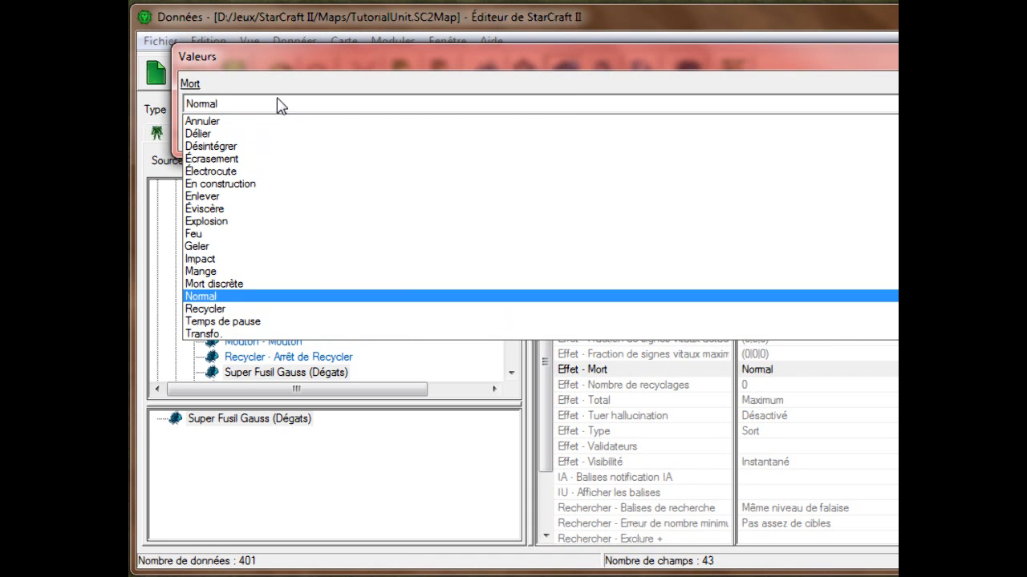
pyautogui.press('Down')
pyautogui.press('Down')
pyautogui.press('Down')
pyautogui.press('Down')
pyautogui.press('Down')
pyautogui.press('Down')
pyautogui.press('Down')
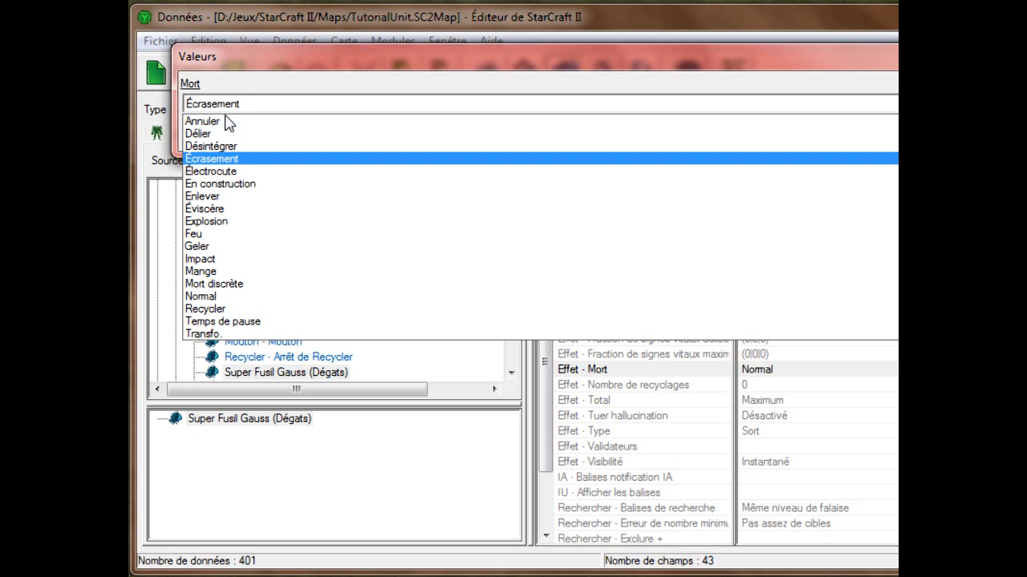
pyautogui.press('Down')
pyautogui.press('Down')
pyautogui.press('Down')
pyautogui.press('Down')
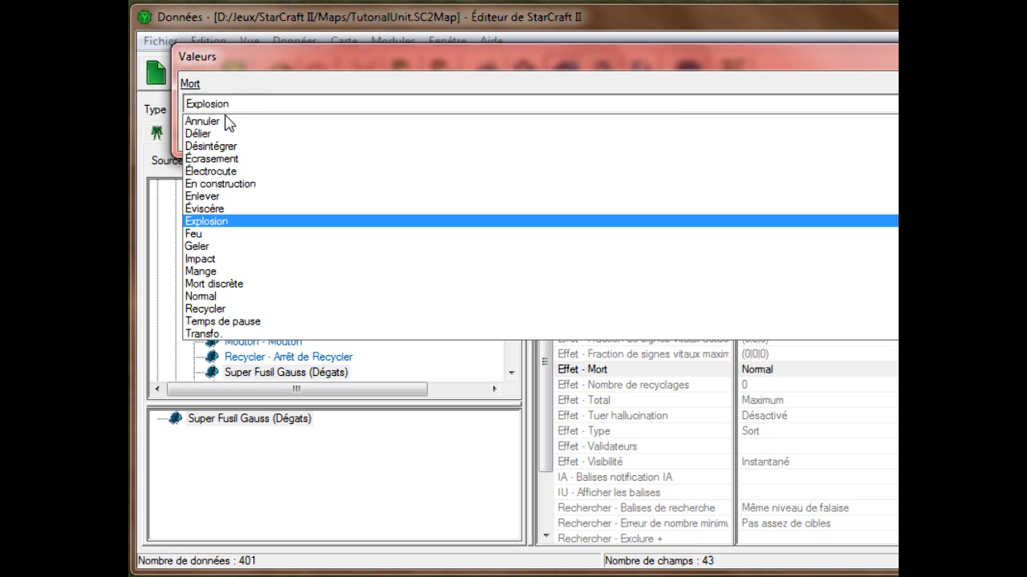
pyautogui.press('Down')
pyautogui.press('Down')
pyautogui.press('Down')
pyautogui.press('Down')
pyautogui.press('Down')
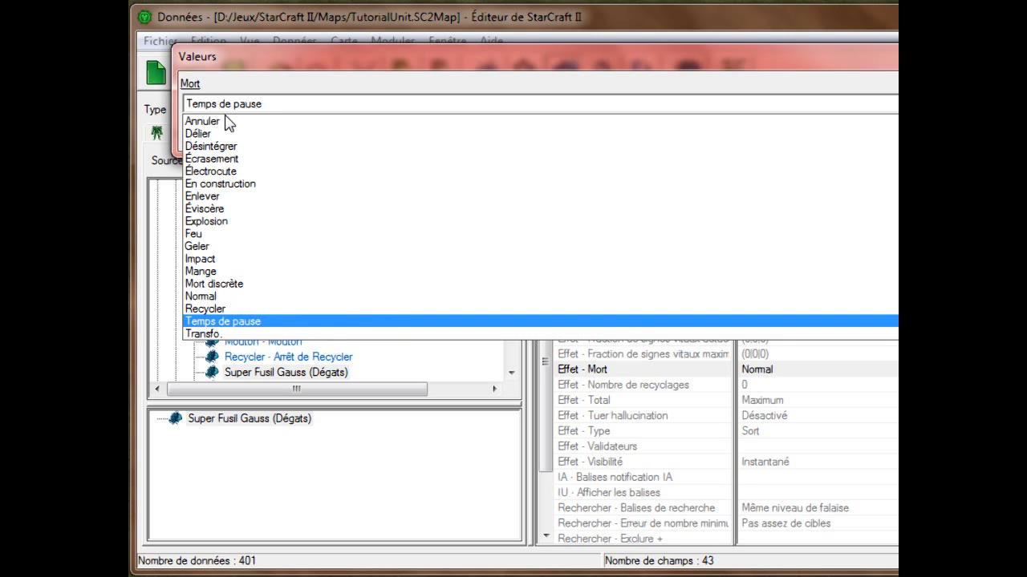
pyautogui.click(217, 222)
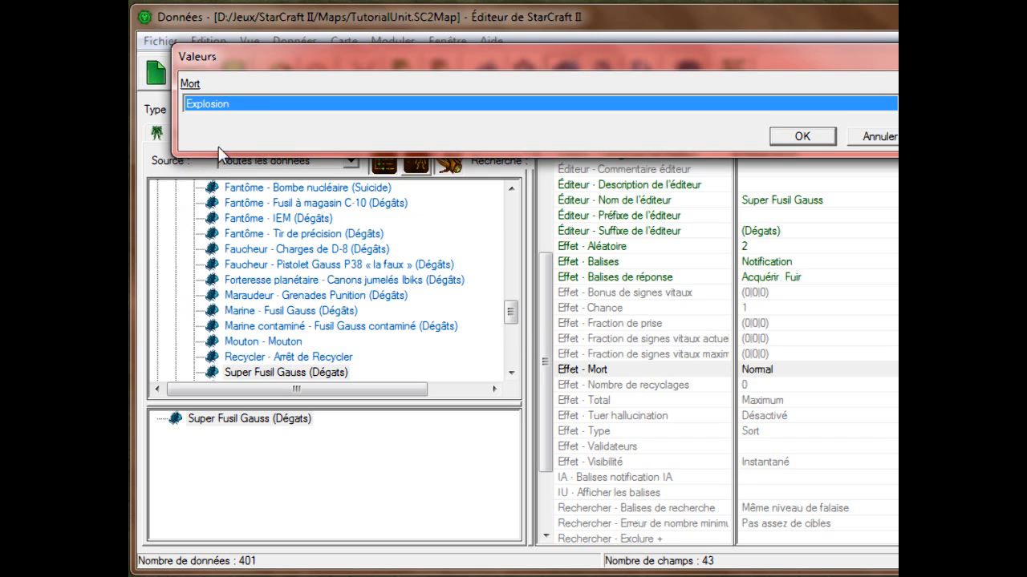
pyautogui.click(802, 136)
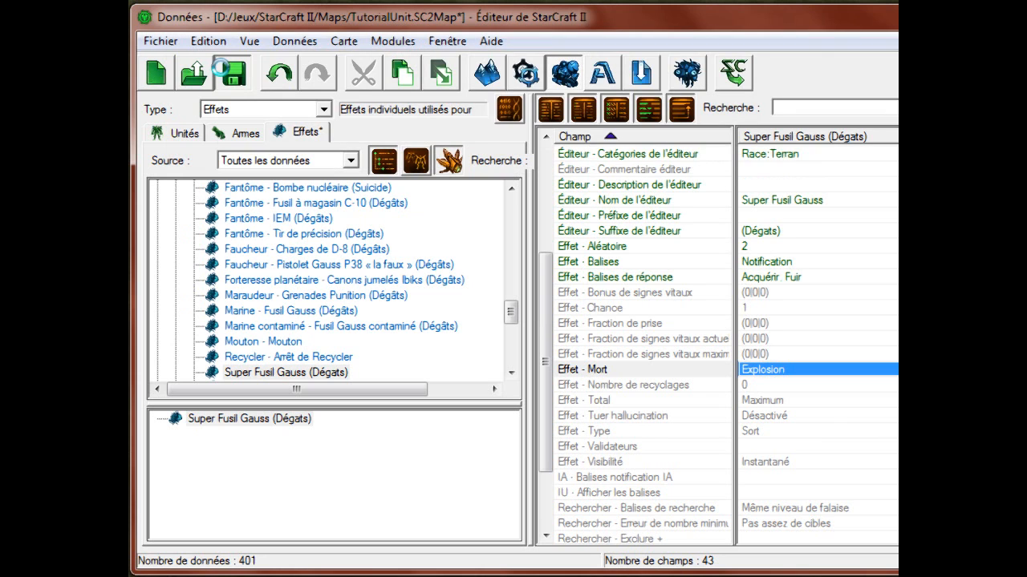
# Step: View the effect's Effet - Nombre de recyclages value without changing it and briefly check the Marine - Fusil Gauss (Dégâts) effect
pyautogui.doubleClick(681, 385)
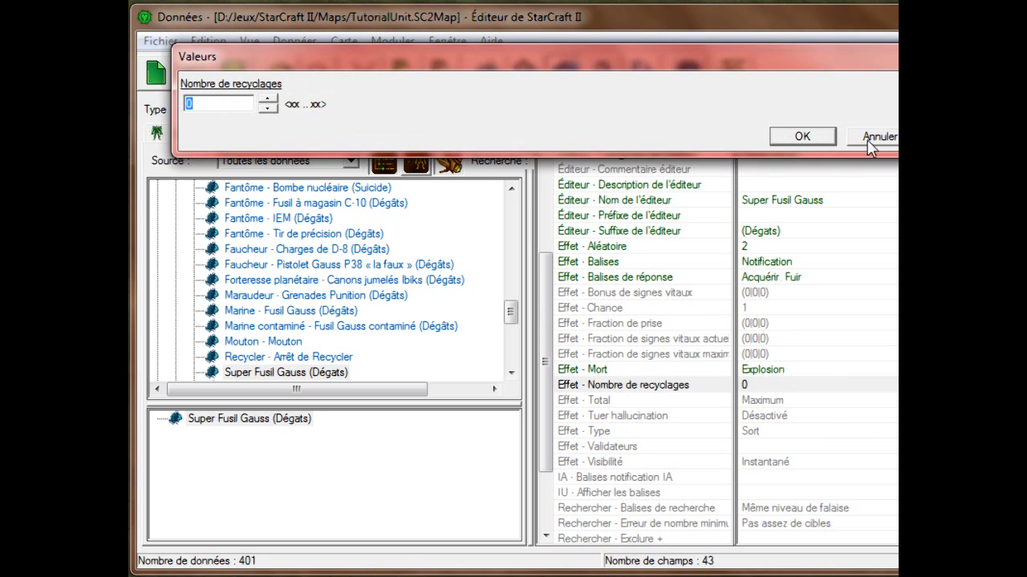
pyautogui.click(876, 138)
pyautogui.click(686, 390)
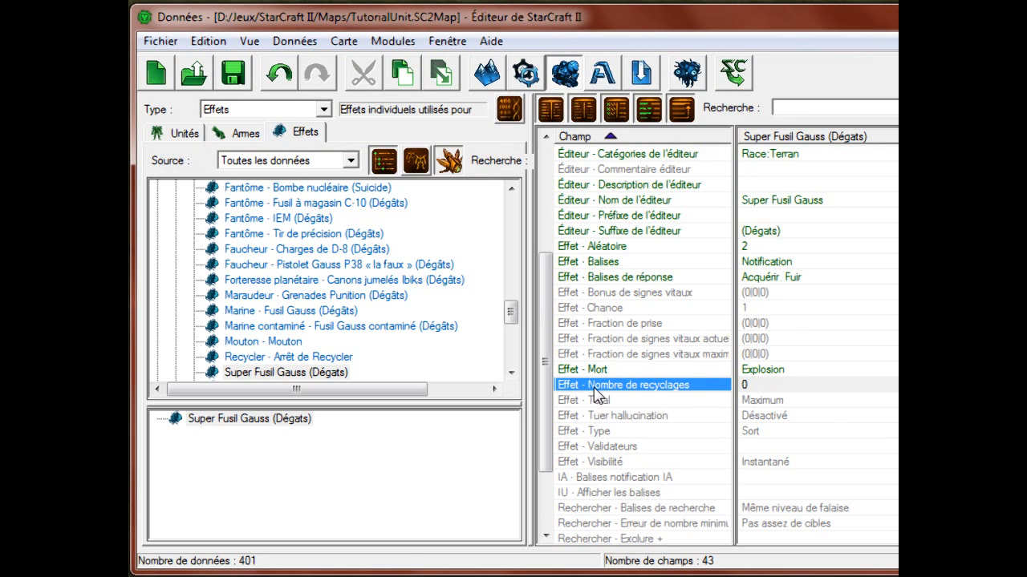
pyautogui.click(330, 312)
pyautogui.click(333, 372)
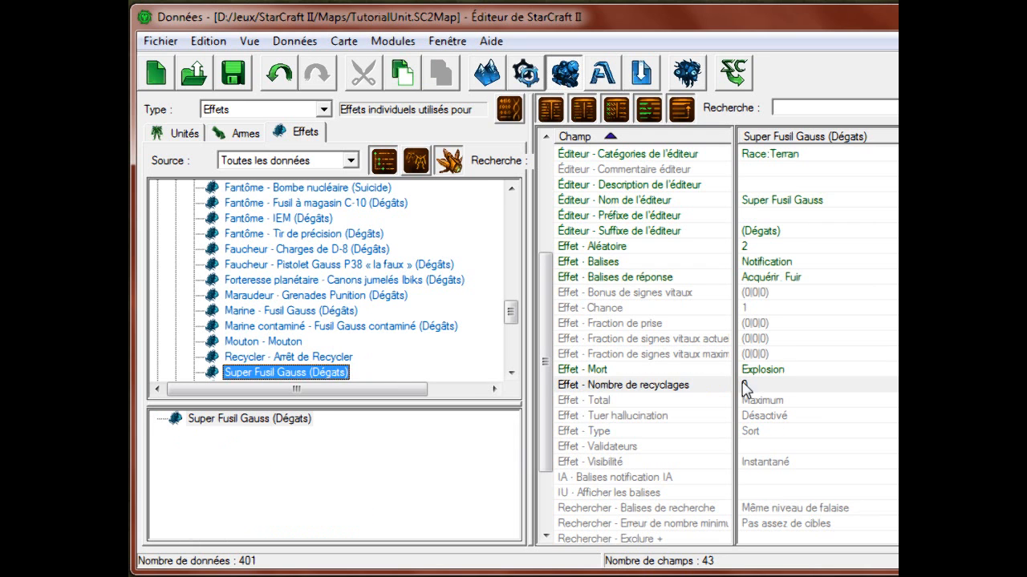
pyautogui.click(792, 372)
# Step: Examine the Effet - Total options and the Effet - Tuer hallucination setting, cancelling both without changes
pyautogui.scroll(-1, 796, 380)
pyautogui.doubleClick(610, 354)
pyautogui.click(293, 105)
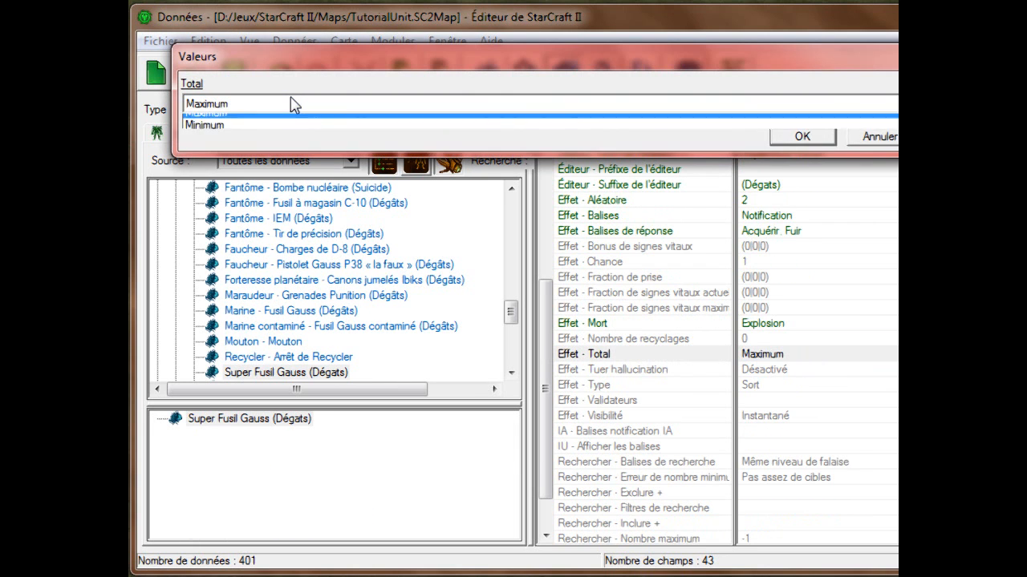
pyautogui.click(305, 133)
pyautogui.click(859, 140)
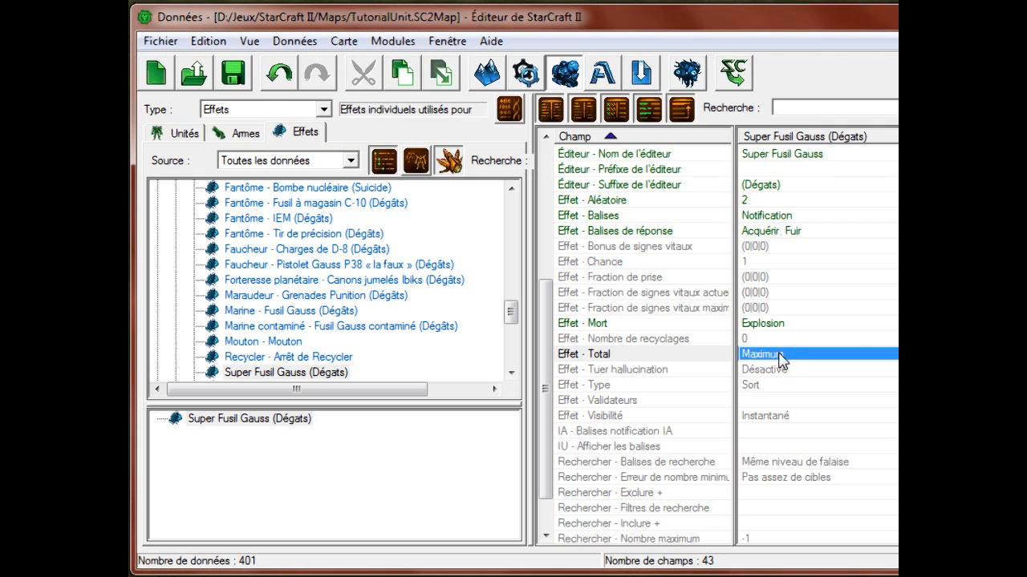
pyautogui.click(773, 370)
pyautogui.doubleClick(772, 371)
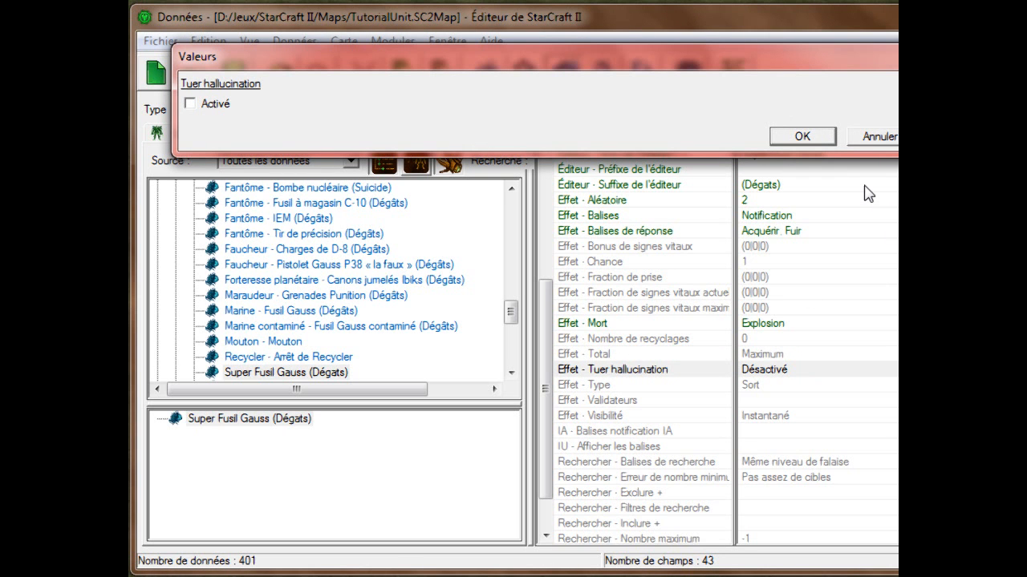
pyautogui.click(874, 134)
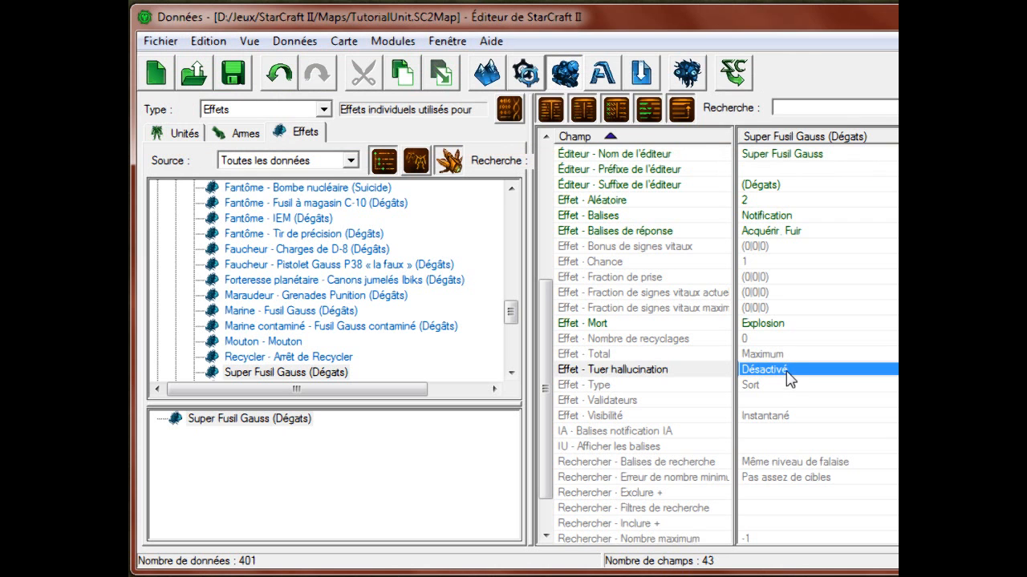
# Step: Set the effect's Effet - Type field to Distance
pyautogui.click(777, 386)
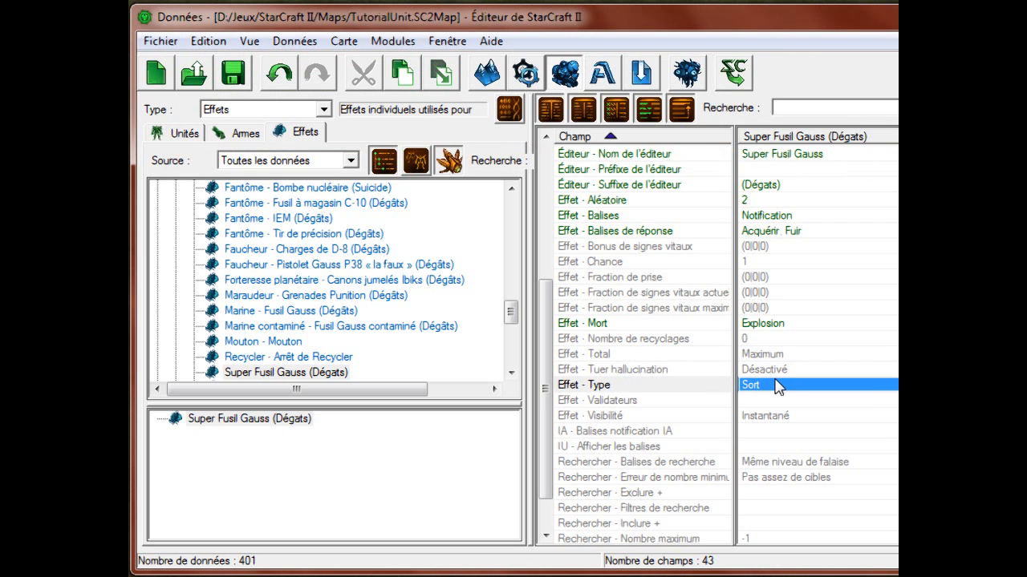
pyautogui.doubleClick(777, 386)
pyautogui.click(278, 104)
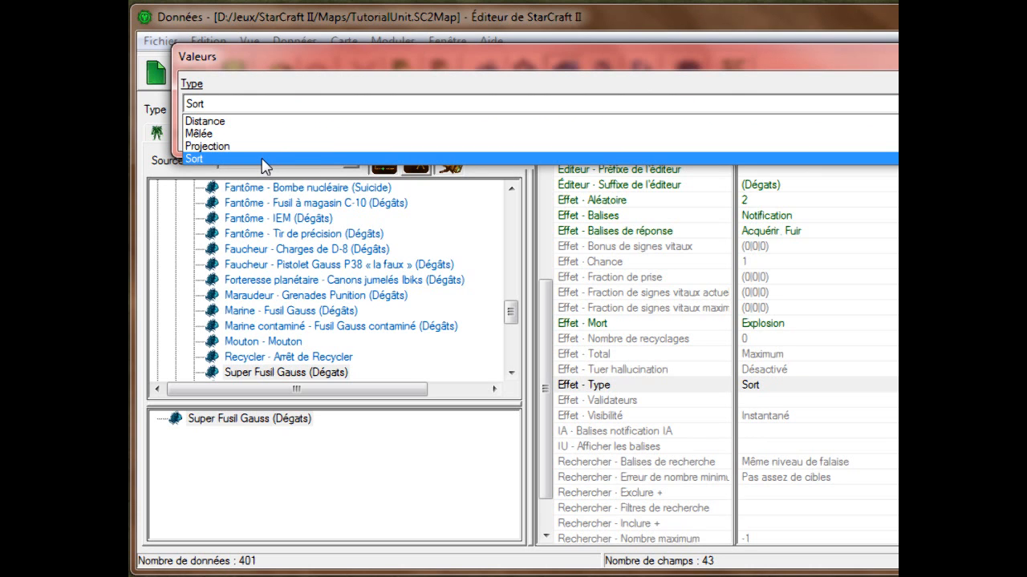
pyautogui.click(250, 122)
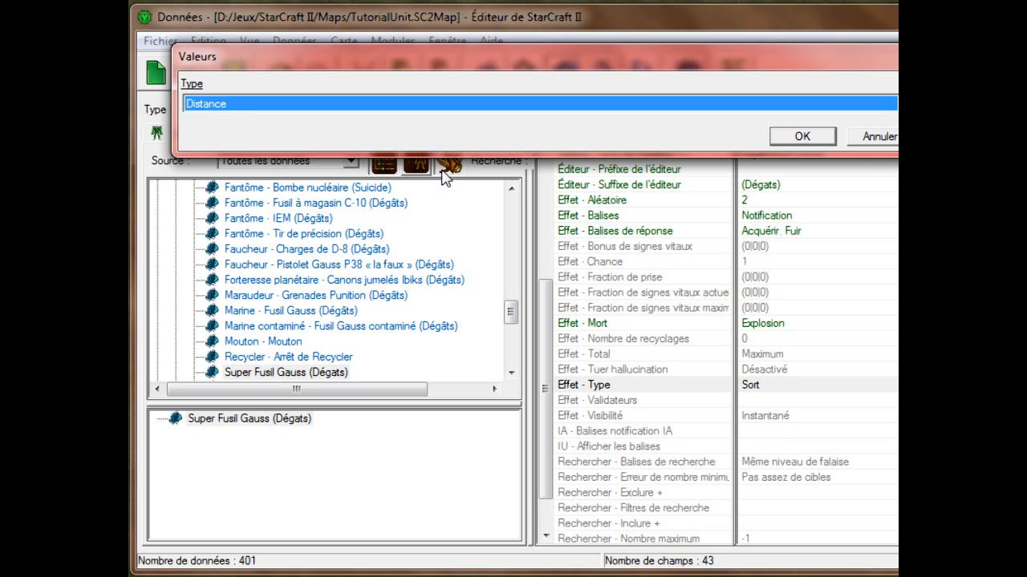
pyautogui.click(802, 137)
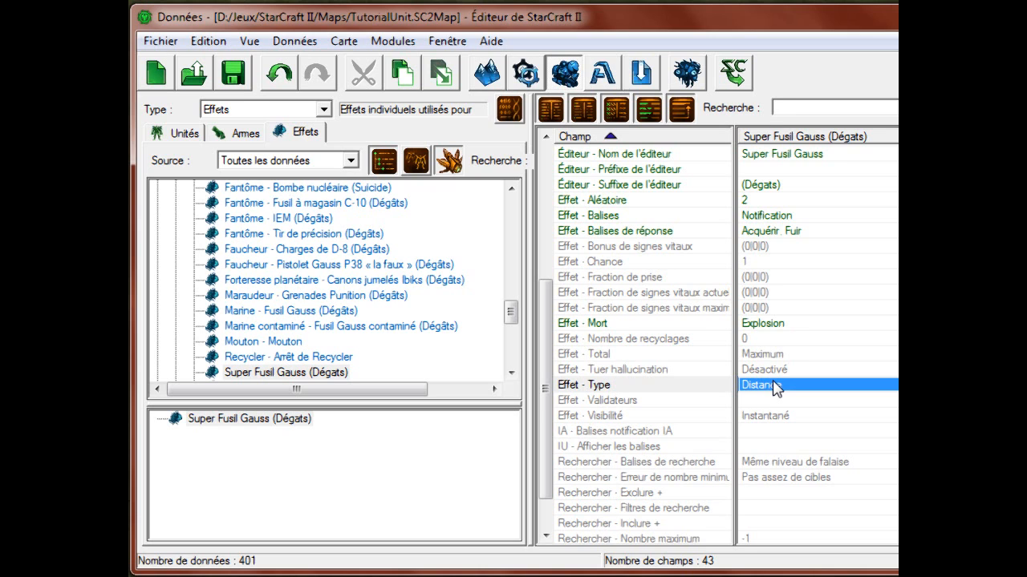
# Step: Try the validators Vie > 0 PV, Vie > 3/4 des PV and Vie < 3/4 des PV for Effet - Validateurs, cancelling without adding any
pyautogui.press('Down')
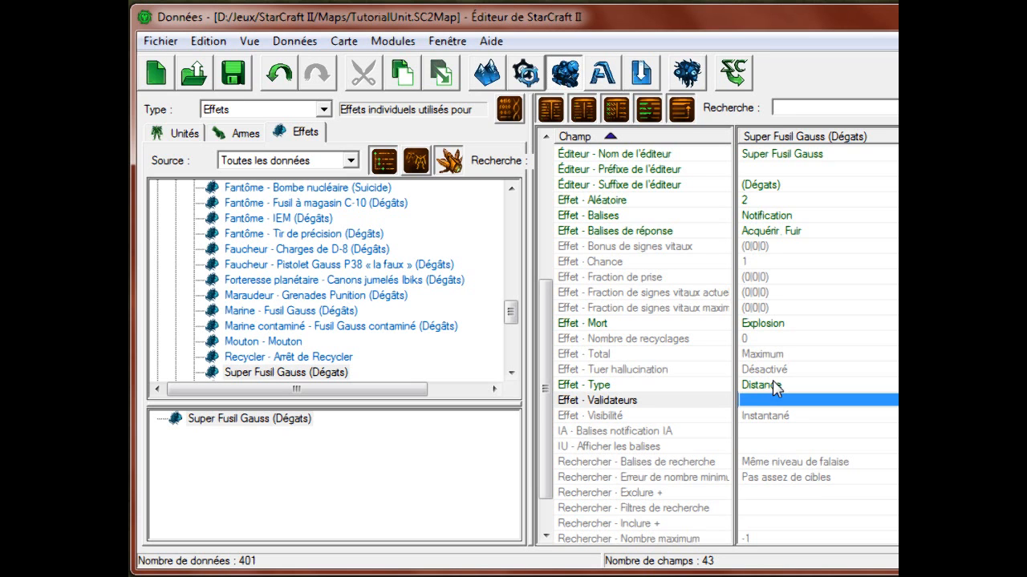
pyautogui.press('Return')
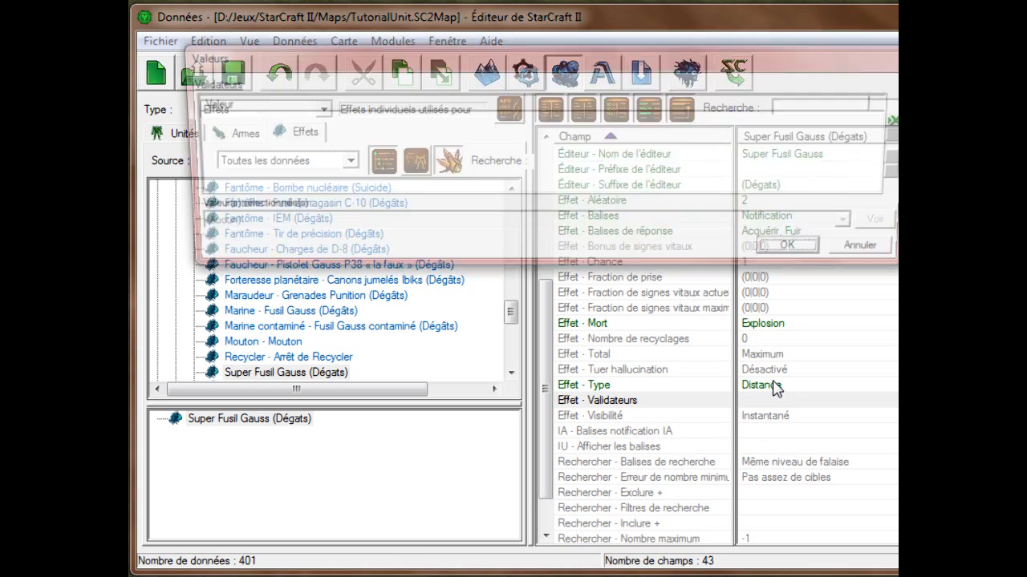
pyautogui.click(906, 86)
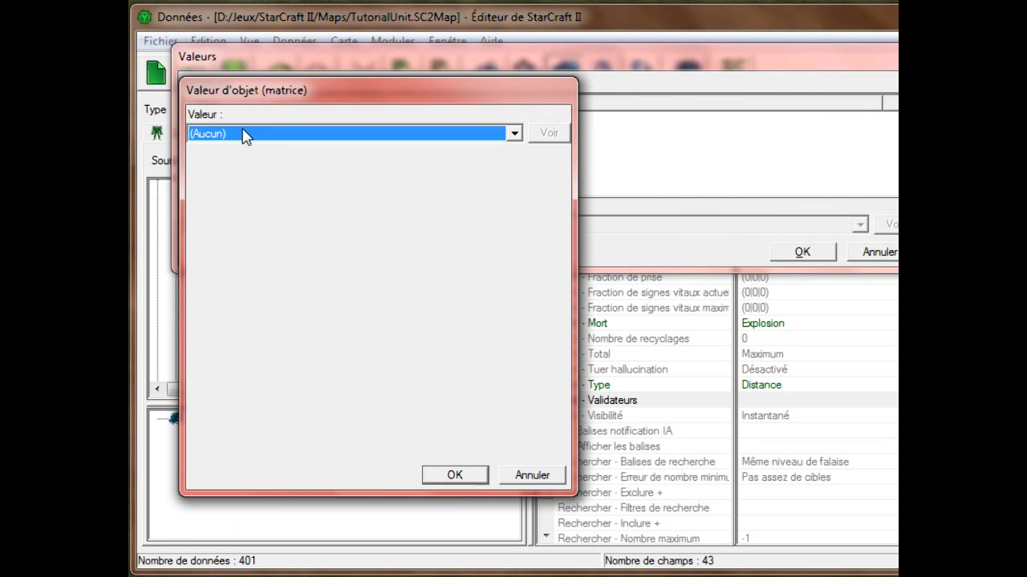
pyautogui.write('vie')
pyautogui.click(244, 131)
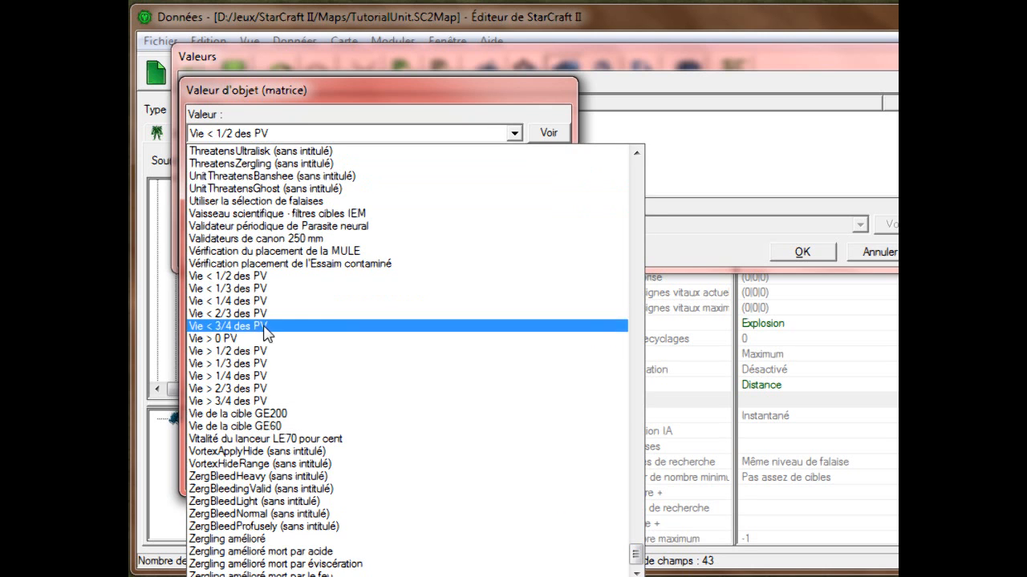
pyautogui.click(232, 339)
pyautogui.click(242, 135)
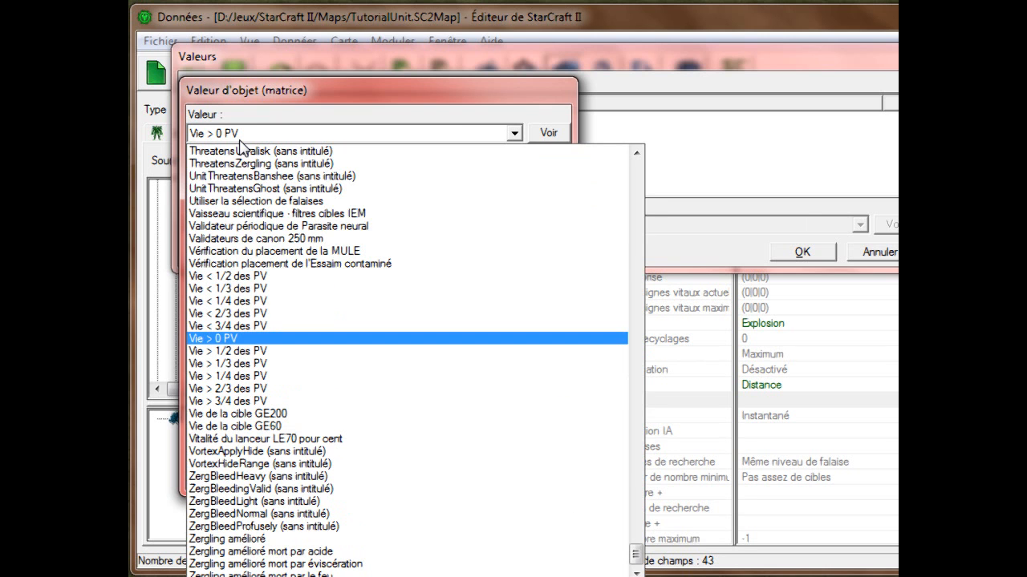
pyautogui.click(282, 403)
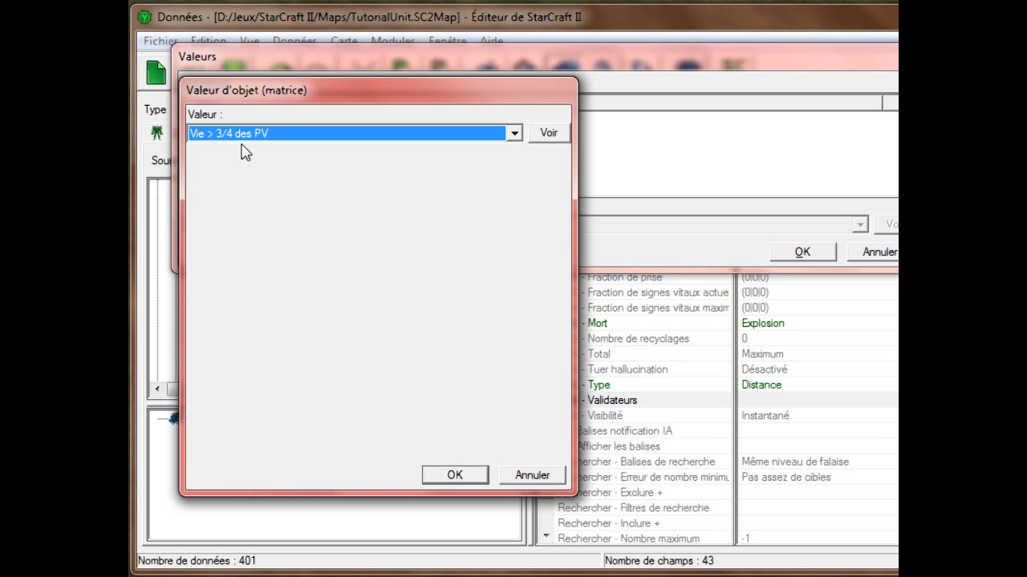
pyautogui.click(242, 137)
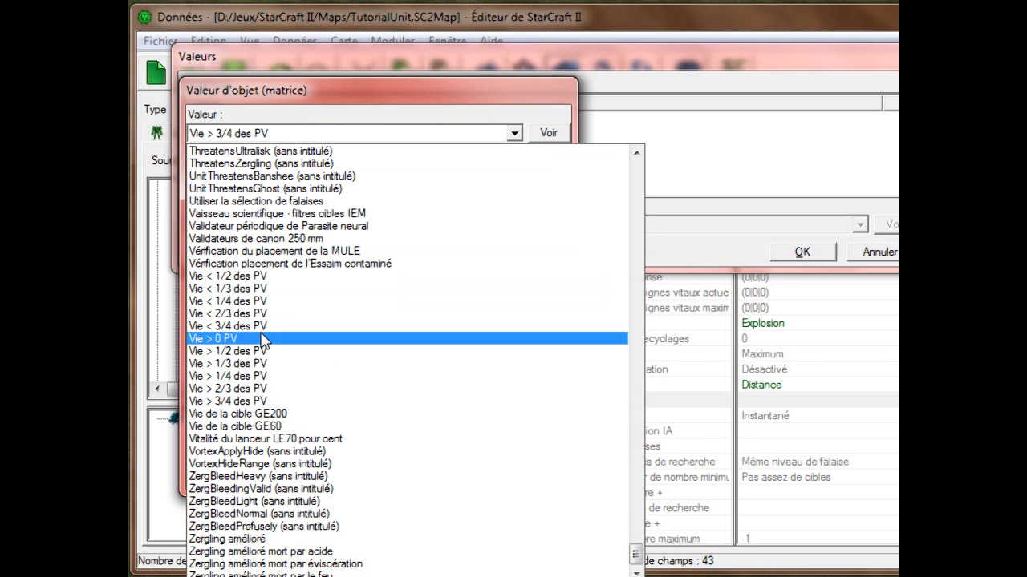
pyautogui.click(284, 326)
pyautogui.click(560, 475)
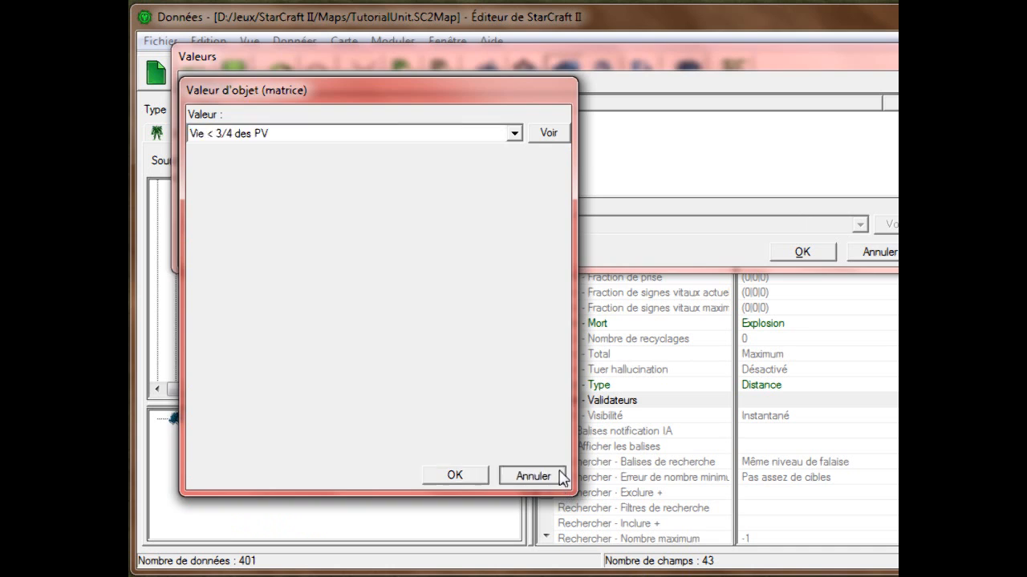
pyautogui.click(895, 254)
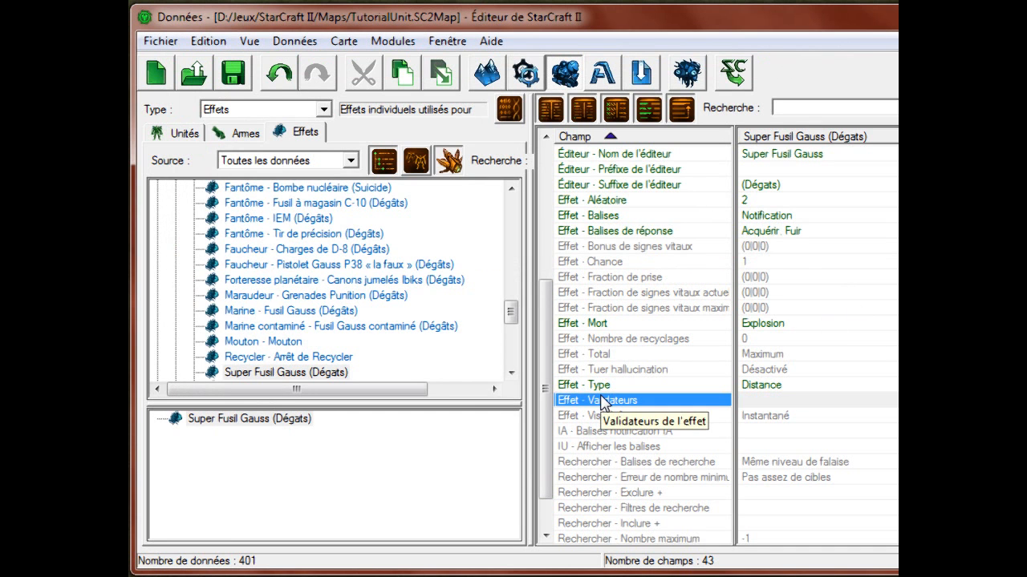
# Step: Browse the Effet - Visibilité options of Super Fusil Gauss (Dégats), confirm Instantané, and check against the Marine - Fusil Gauss (Dégâts) effect
pyautogui.click(816, 415)
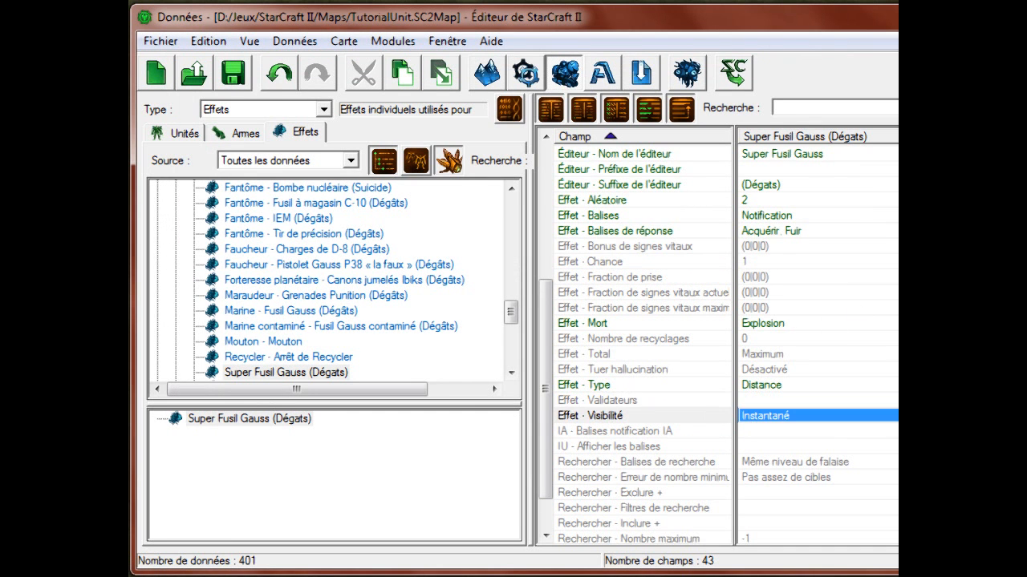
pyautogui.scroll(-1, 718, 345)
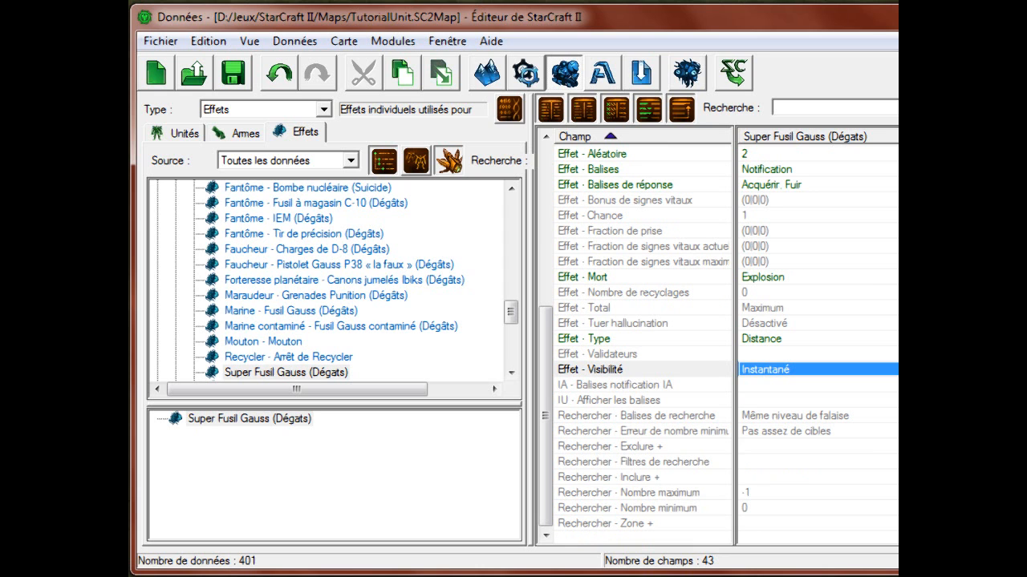
pyautogui.doubleClick(882, 369)
pyautogui.doubleClick(446, 107)
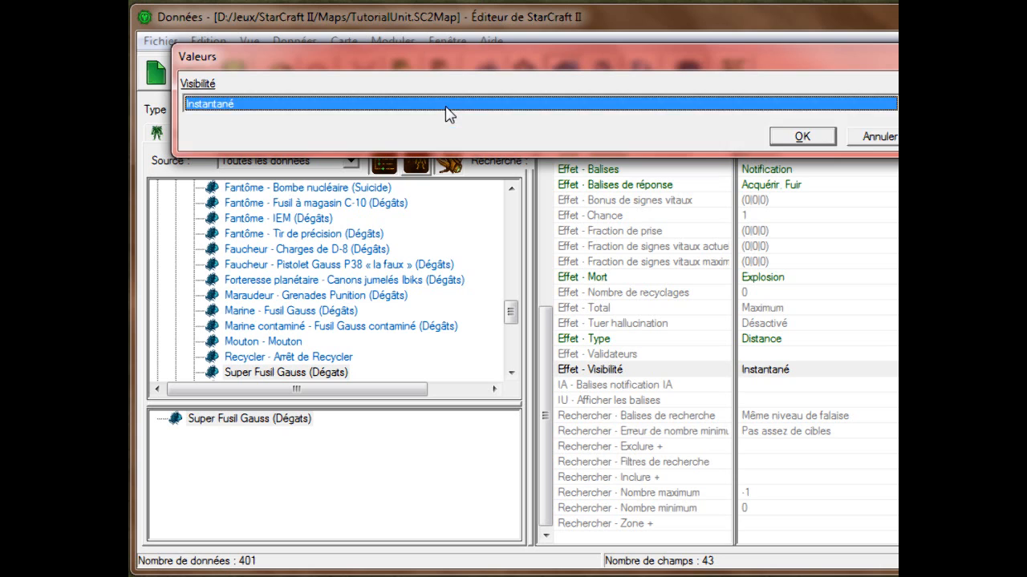
pyautogui.click(446, 108)
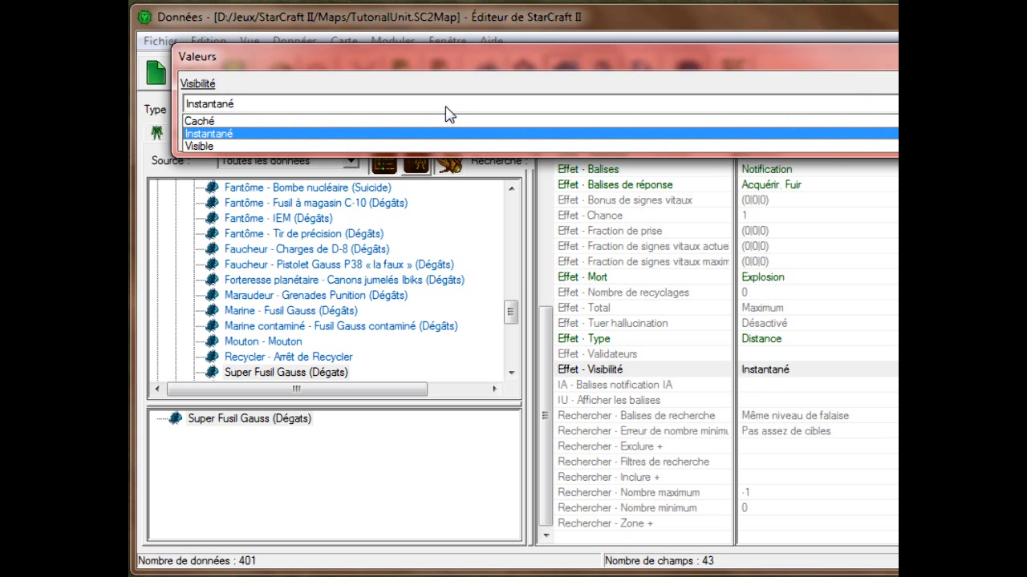
pyautogui.press('Up')
pyautogui.press('Down')
pyautogui.press('Down')
pyautogui.press('Up')
pyautogui.press('Up')
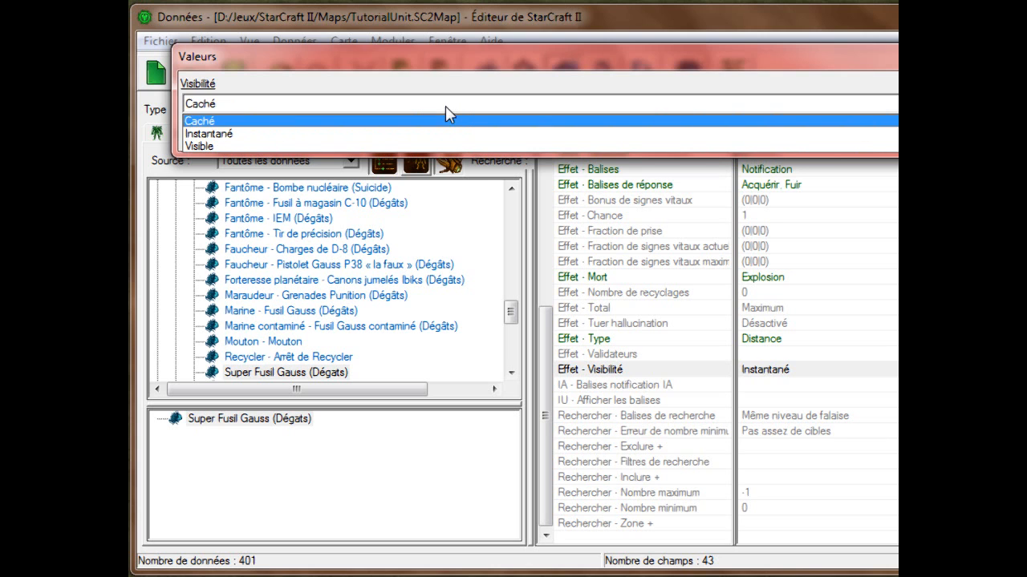
pyautogui.press('Down')
pyautogui.press('Return')
pyautogui.press('Return')
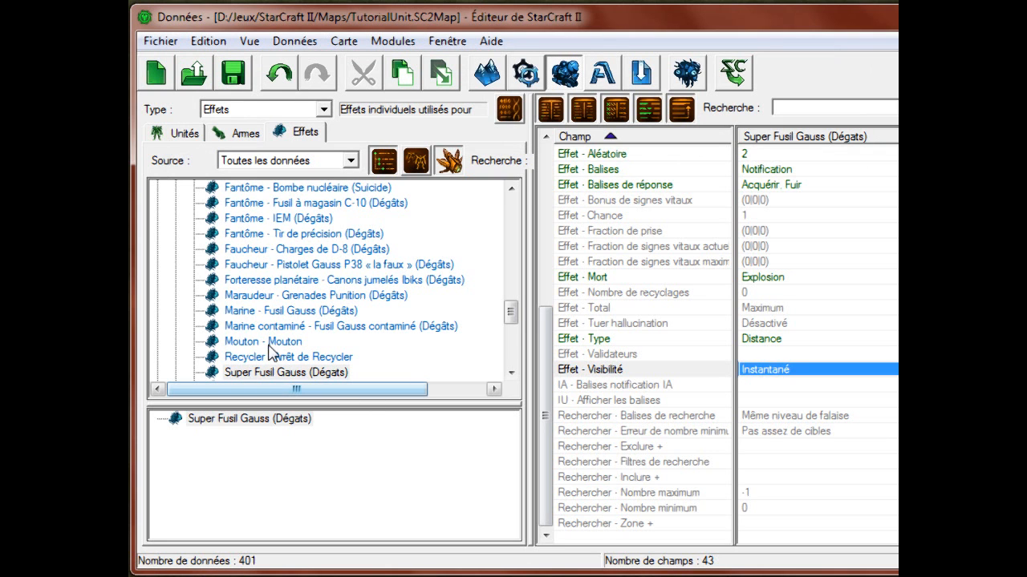
pyautogui.click(273, 313)
pyautogui.click(291, 372)
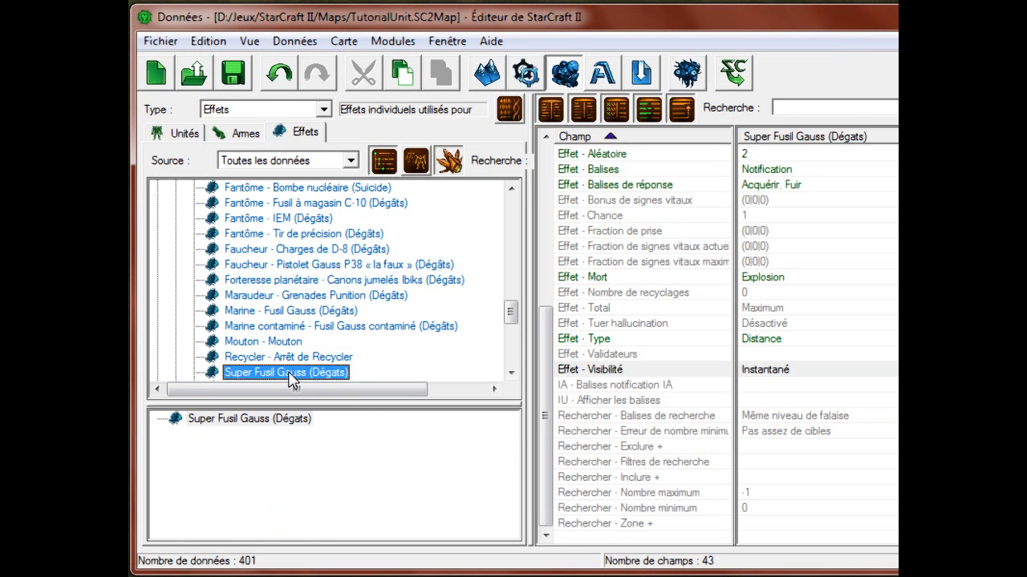
pyautogui.click(770, 338)
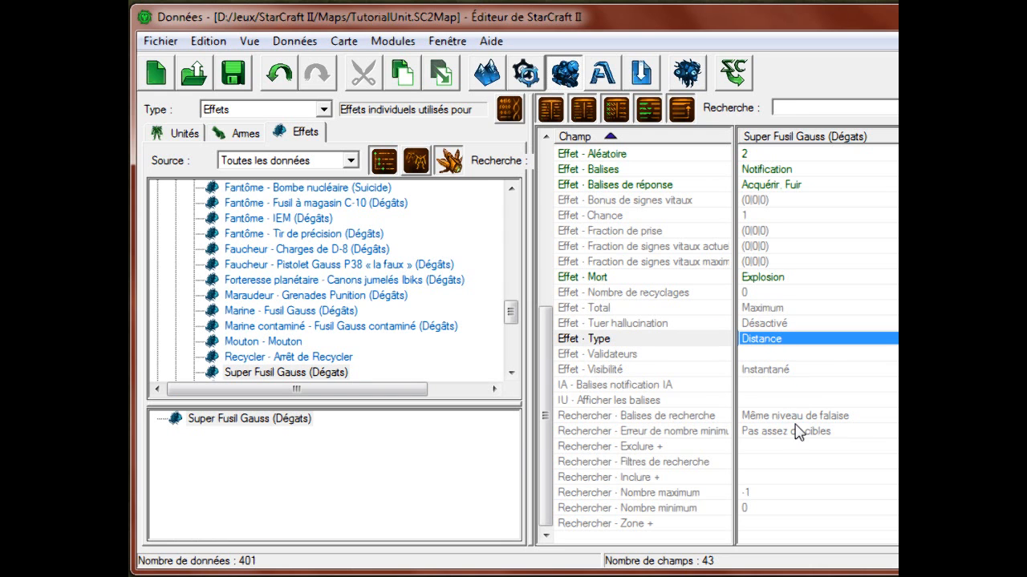
# Step: Examine the IA - Balises notification IA and IU - Afficher les balises options, cancelling both without changes
pyautogui.click(799, 386)
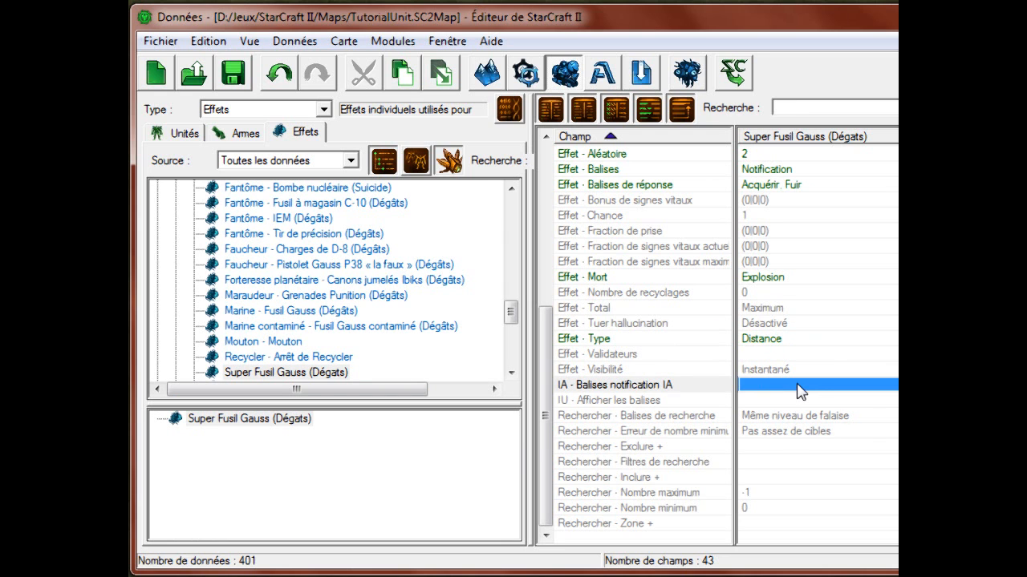
pyautogui.doubleClick(799, 389)
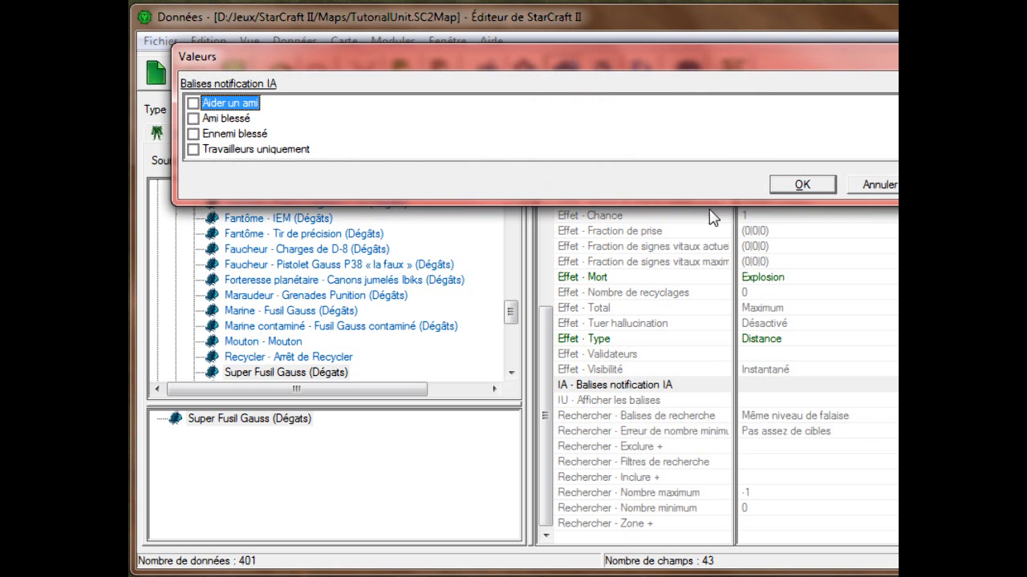
pyautogui.click(875, 185)
pyautogui.click(867, 184)
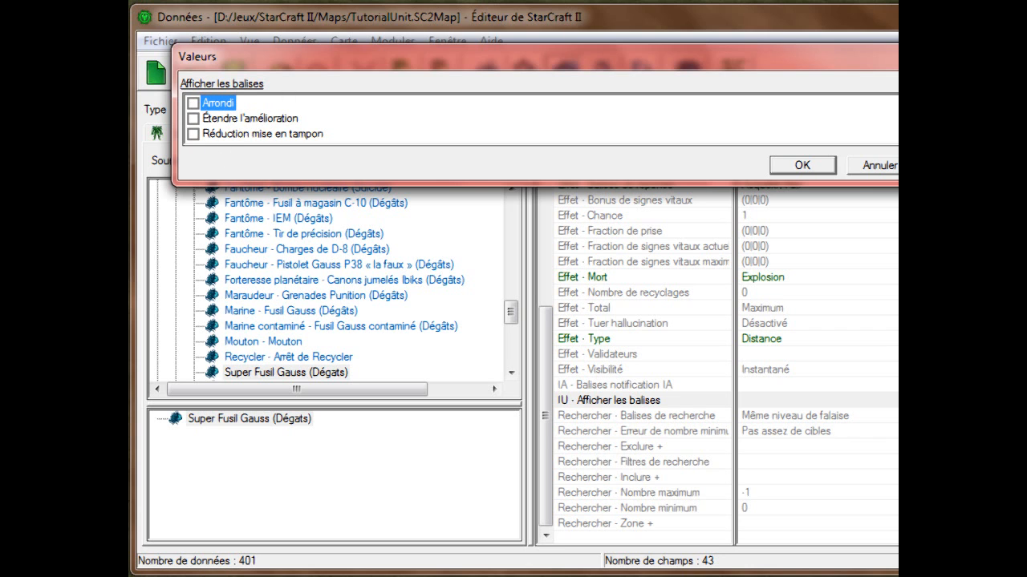
pyautogui.click(879, 165)
# Step: Compare the Rechercher - Balises de recherche flags of Super Fusil Gauss (Dégats) and Marine - Fusil Gauss (Dégâts), cancelling without changes
pyautogui.click(818, 415)
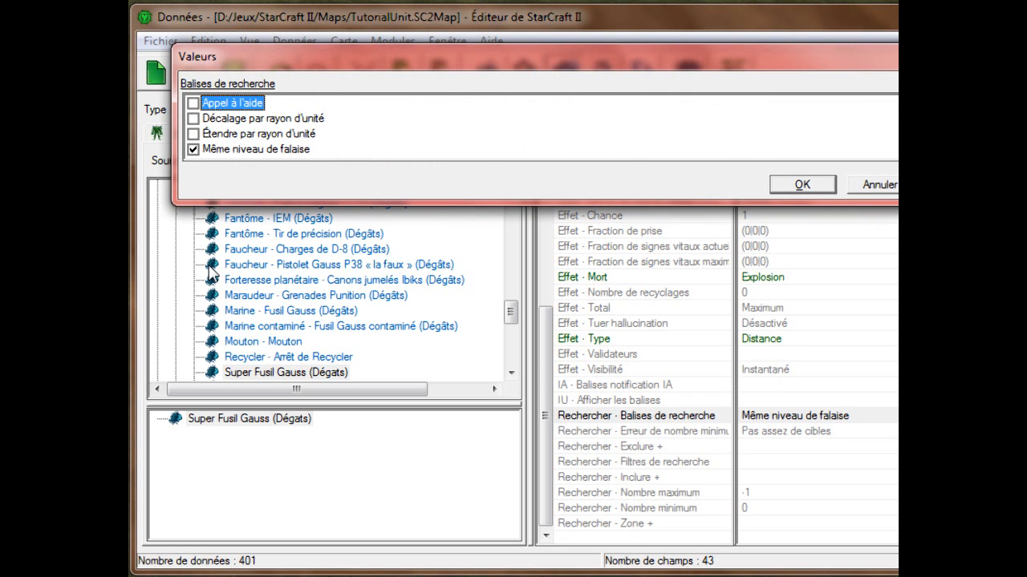
pyautogui.click(217, 150)
pyautogui.click(874, 190)
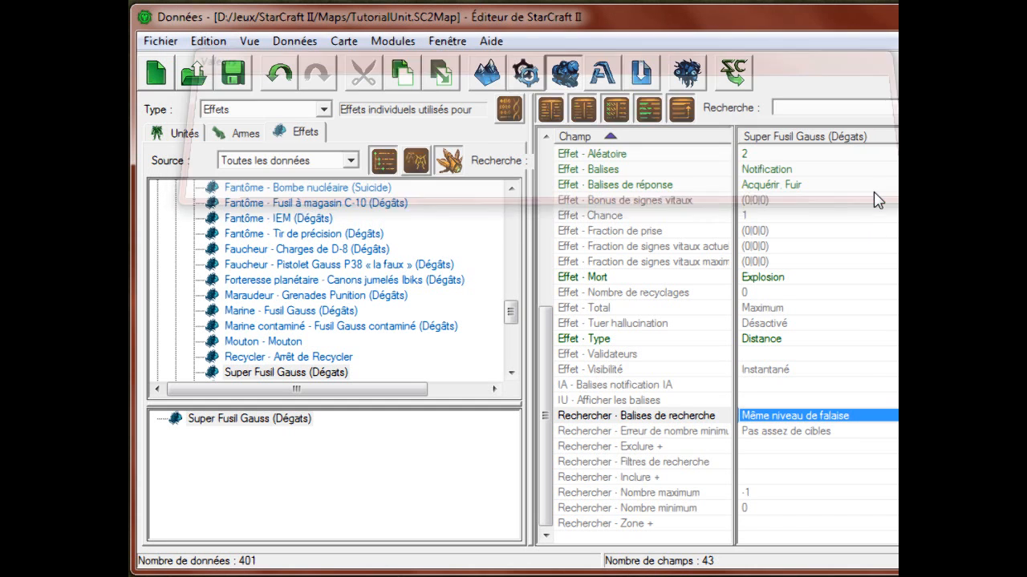
pyautogui.click(823, 430)
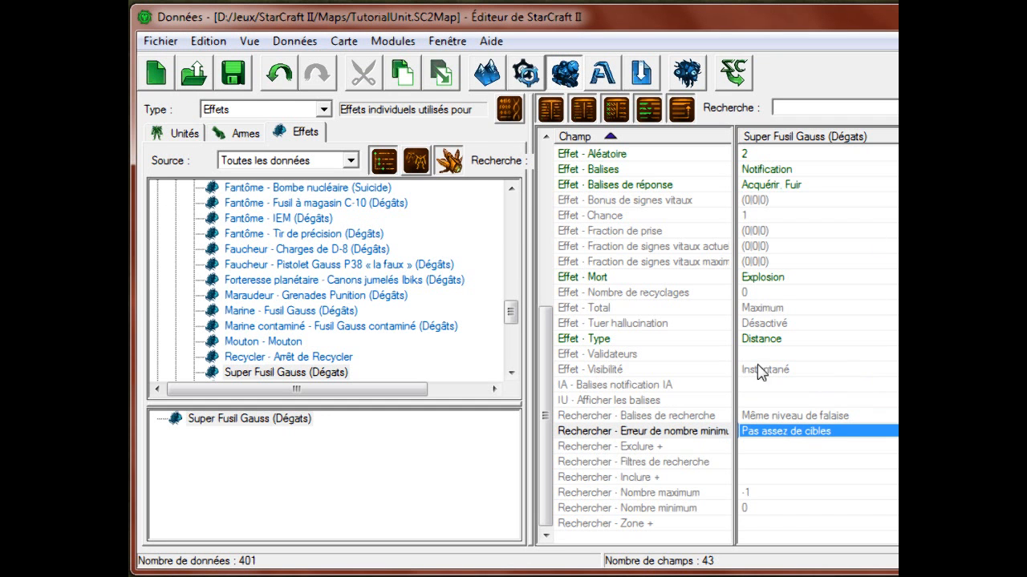
pyautogui.click(336, 312)
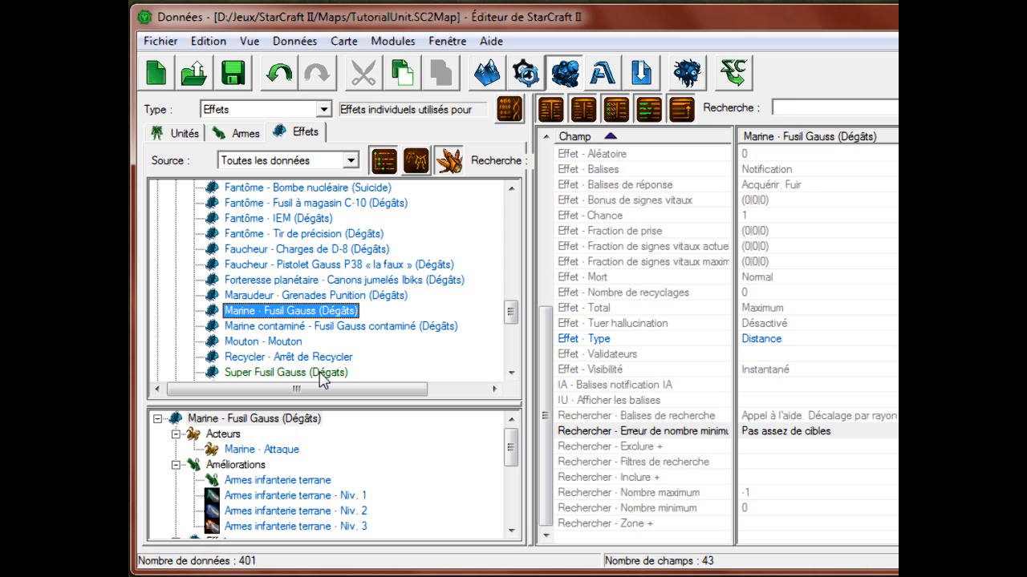
pyautogui.doubleClick(813, 416)
pyautogui.click(247, 121)
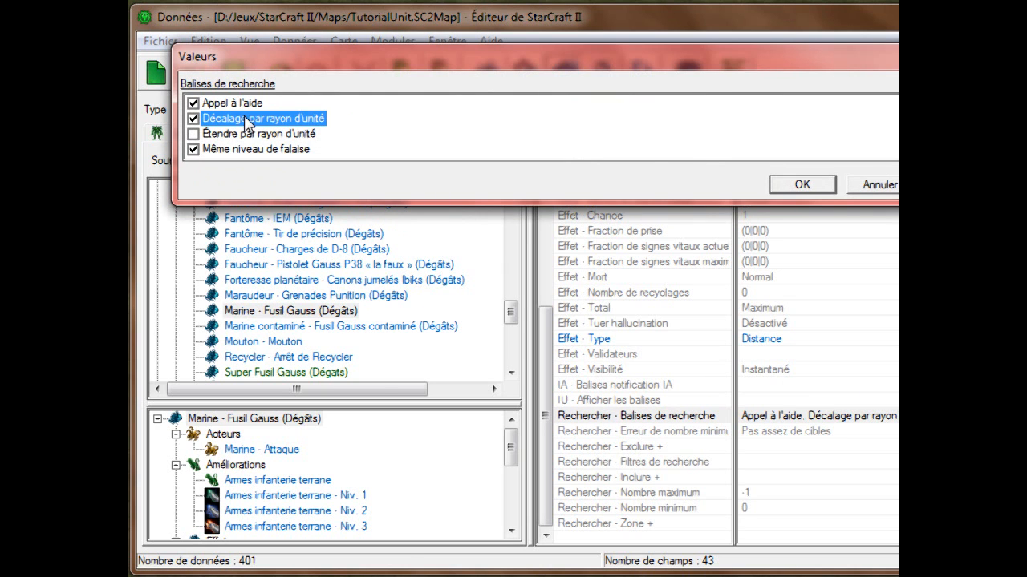
pyautogui.click(854, 185)
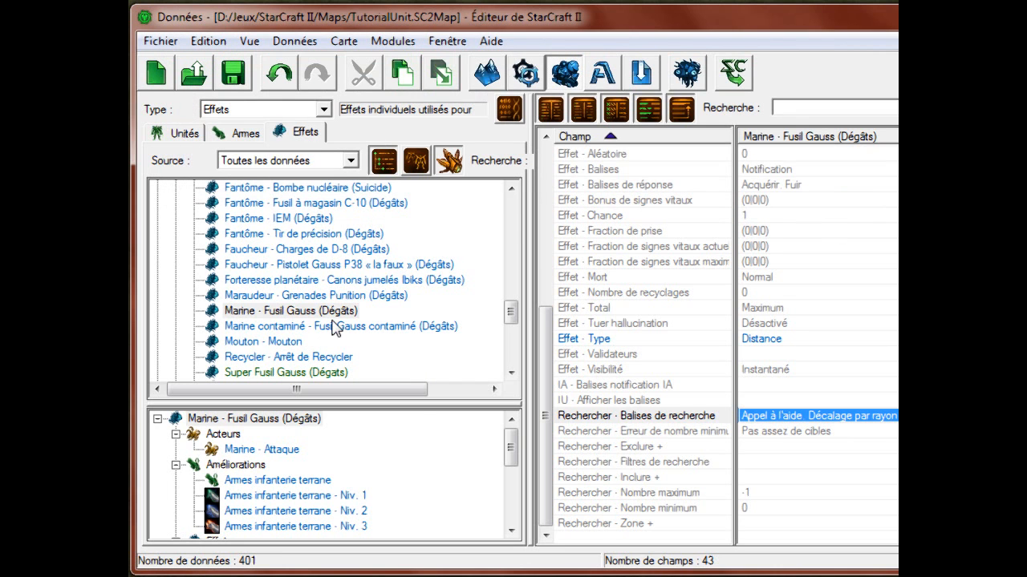
# Step: Enable Appel à l'aide and Décalage par rayon d'unité in the Balises de recherche of Super Fusil Gauss (Dégats)
pyautogui.click(333, 326)
pyautogui.click(315, 372)
pyautogui.doubleClick(826, 415)
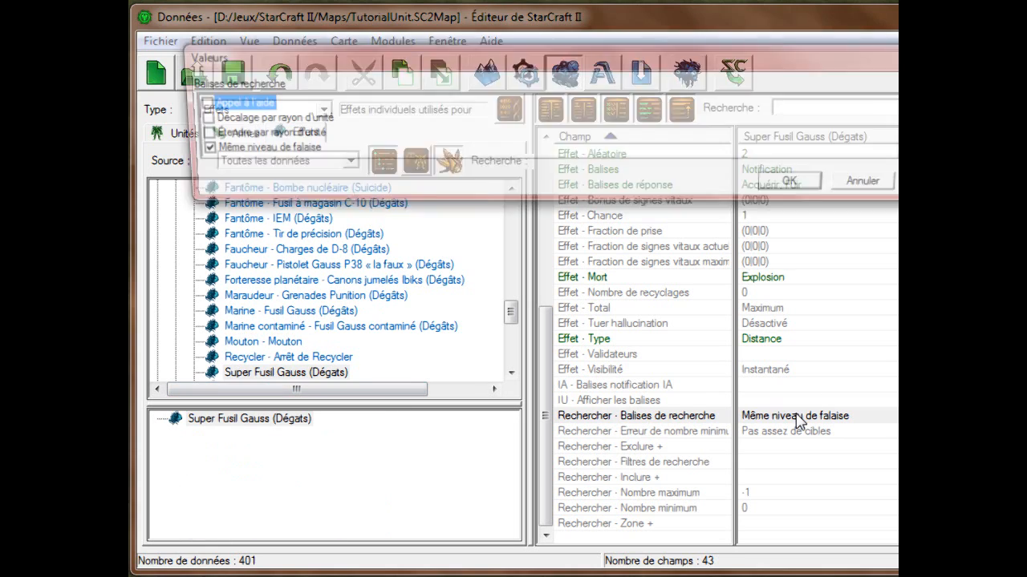
pyautogui.click(193, 103)
pyautogui.click(194, 118)
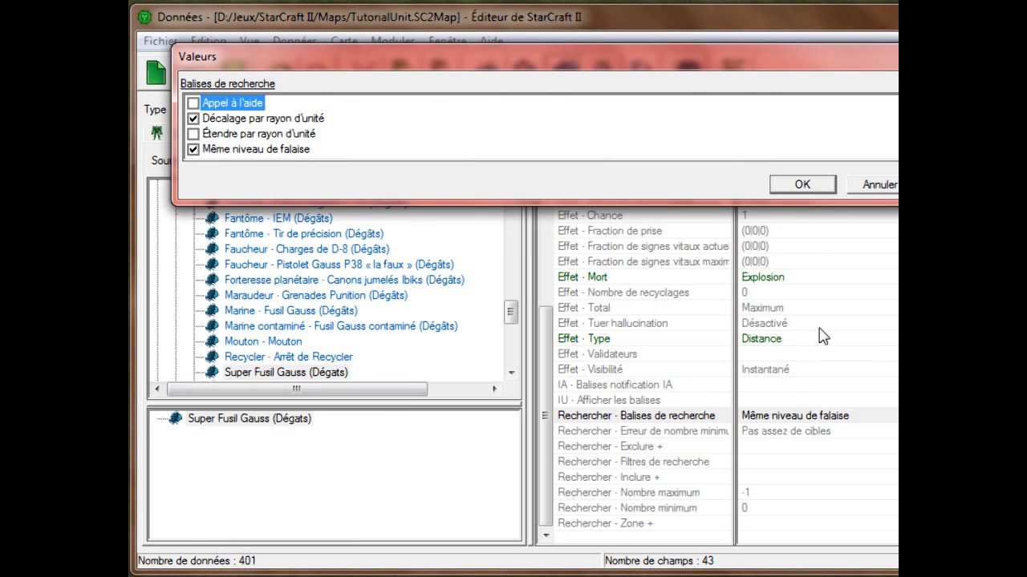
pyautogui.click(812, 187)
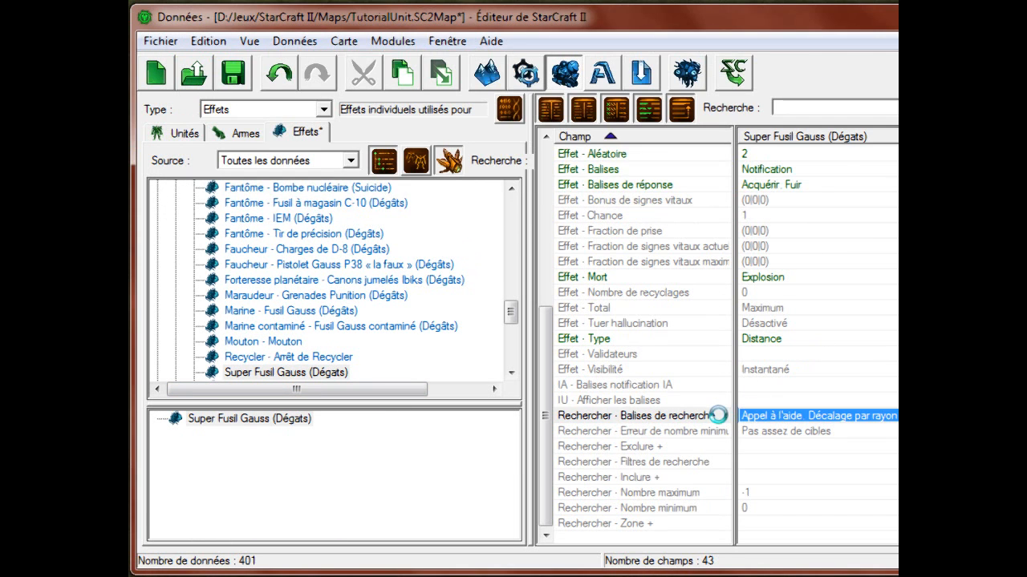
pyautogui.click(710, 424)
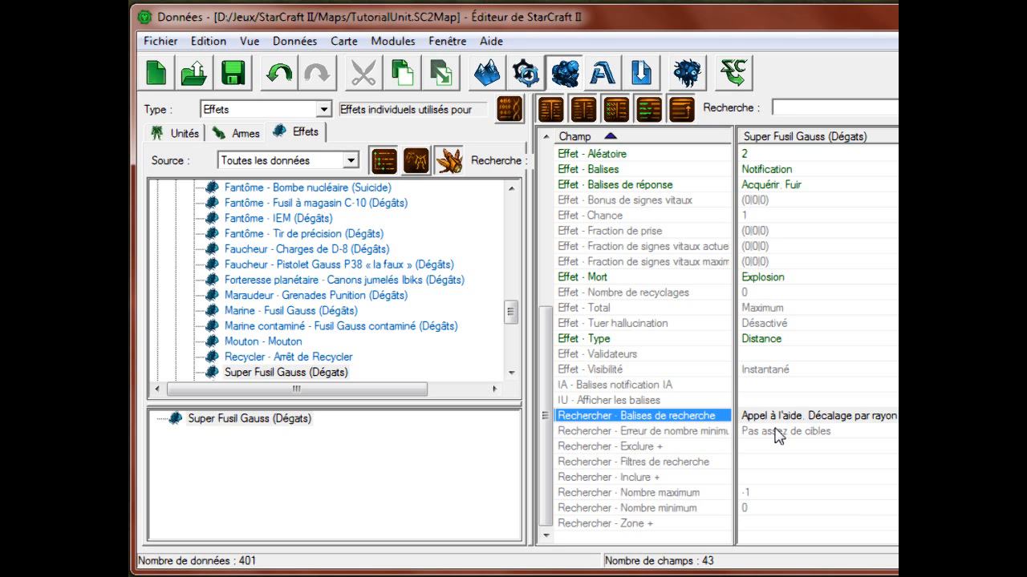
# Step: Check the Rechercher fields of the Marine - Fusil Gauss (Dégâts) effect and return to those of Super Fusil Gauss (Dégats)
pyautogui.click(275, 312)
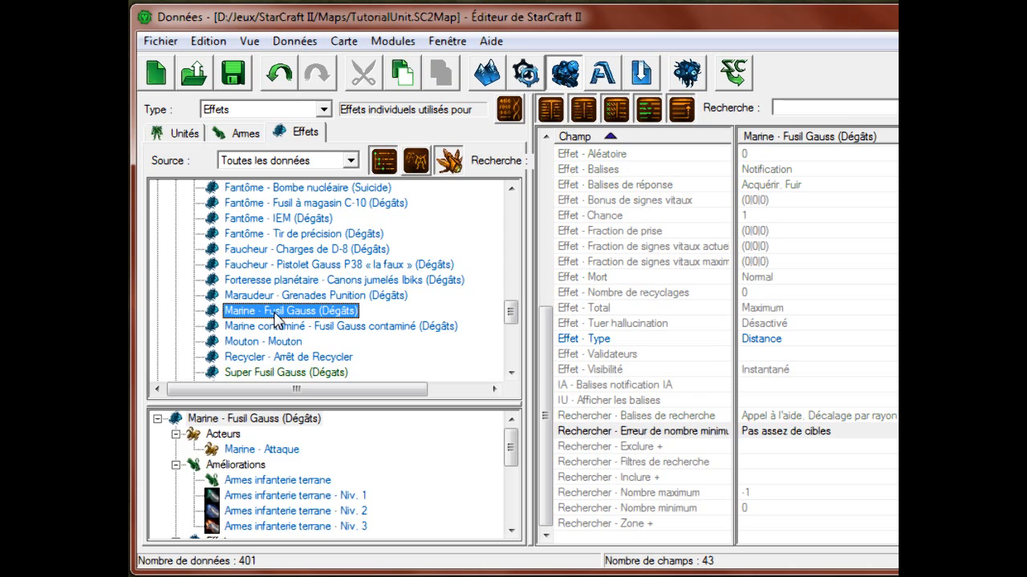
pyautogui.click(280, 372)
pyautogui.click(801, 417)
pyautogui.press('Down')
pyautogui.press('Down')
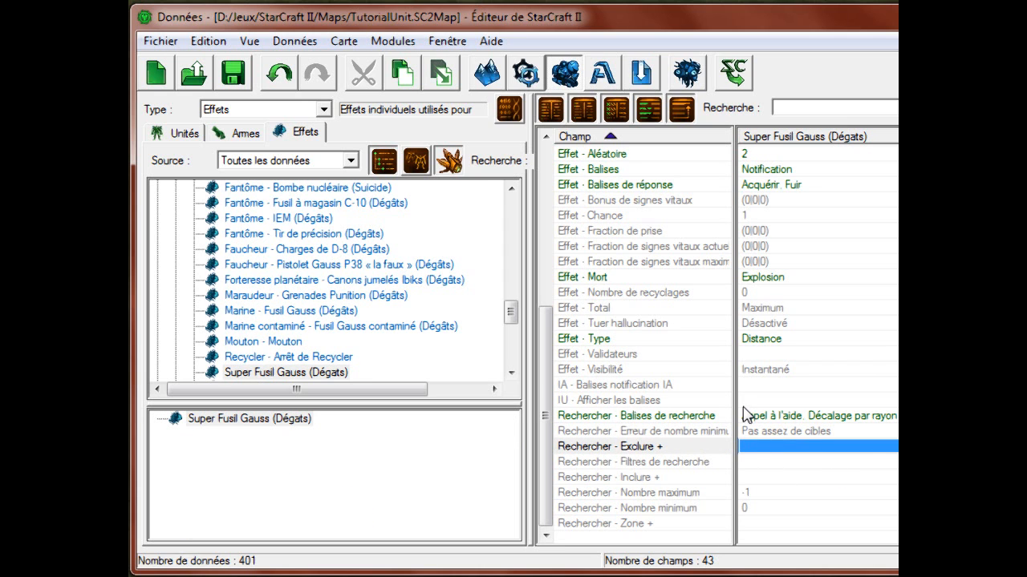
# Step: Widen the Champ column to fit the full field names and select the Rechercher - Zone + field
pyautogui.moveTo(735, 415); pyautogui.dragTo(763, 416)
pyautogui.click(646, 417)
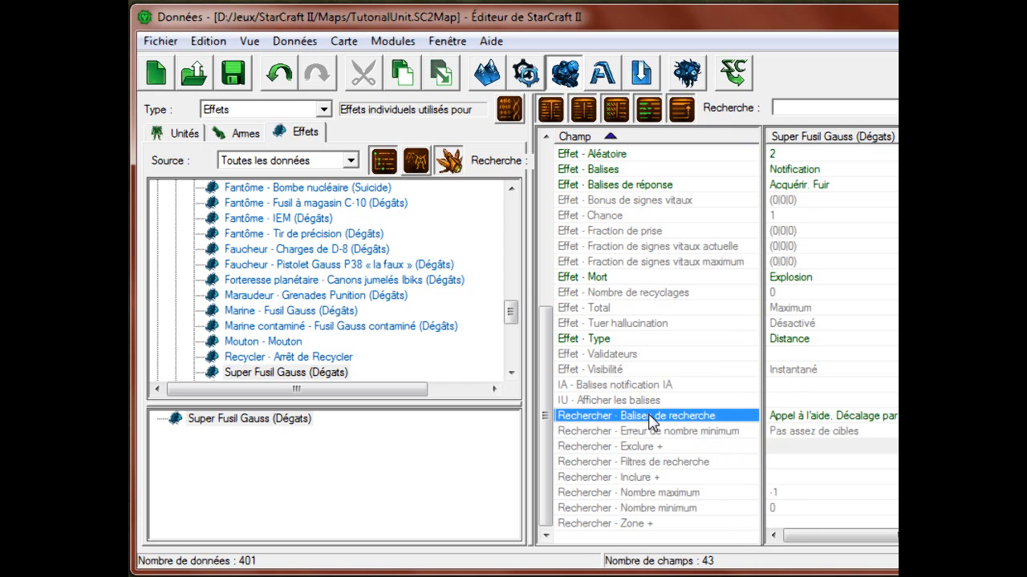
pyautogui.click(648, 524)
pyautogui.doubleClick(648, 522)
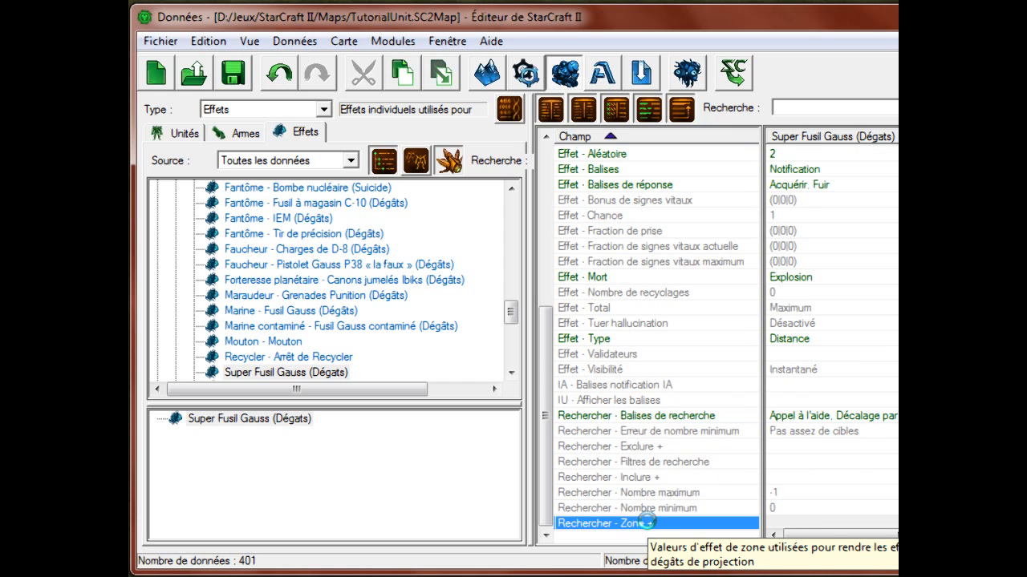
# Step: View the Rechercher - Exclure + values and cancel without adding any
pyautogui.click(813, 447)
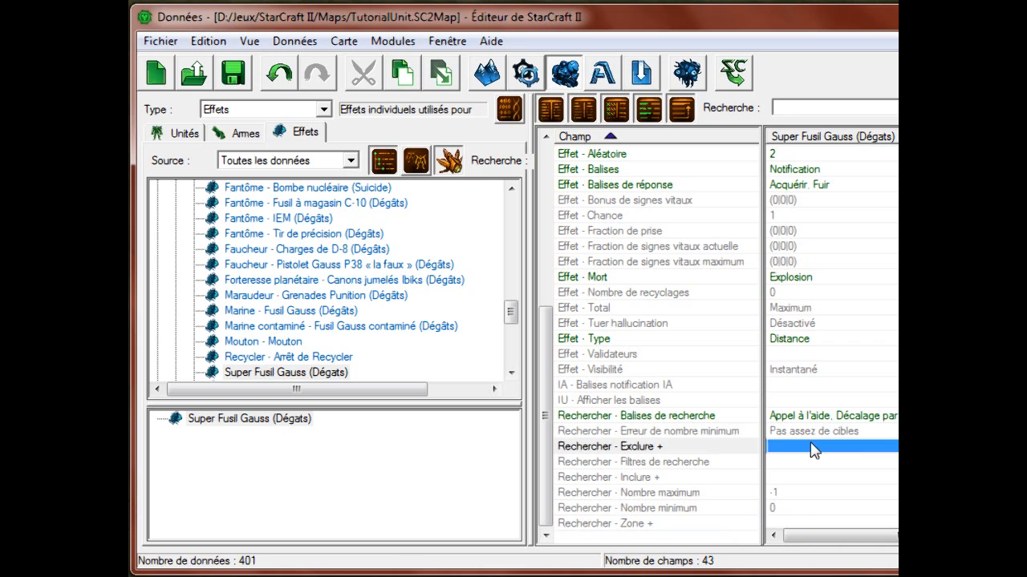
pyautogui.doubleClick(814, 448)
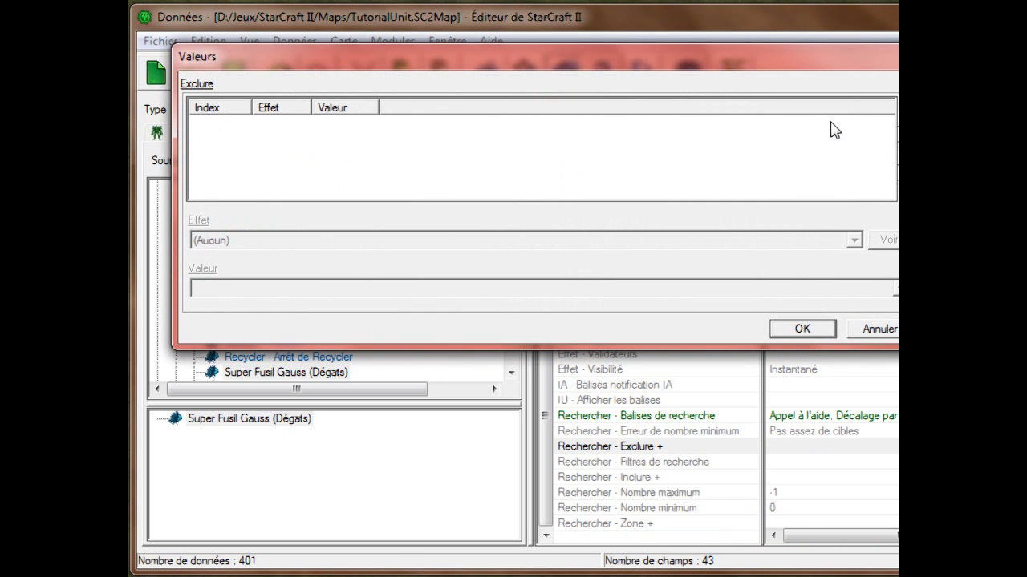
pyautogui.click(874, 329)
# Step: Set the Caché type to Exclu in the effect's Rechercher - Filtres de recherche
pyautogui.press('Down')
pyautogui.press('Down')
pyautogui.press('Up')
pyautogui.press('Return')
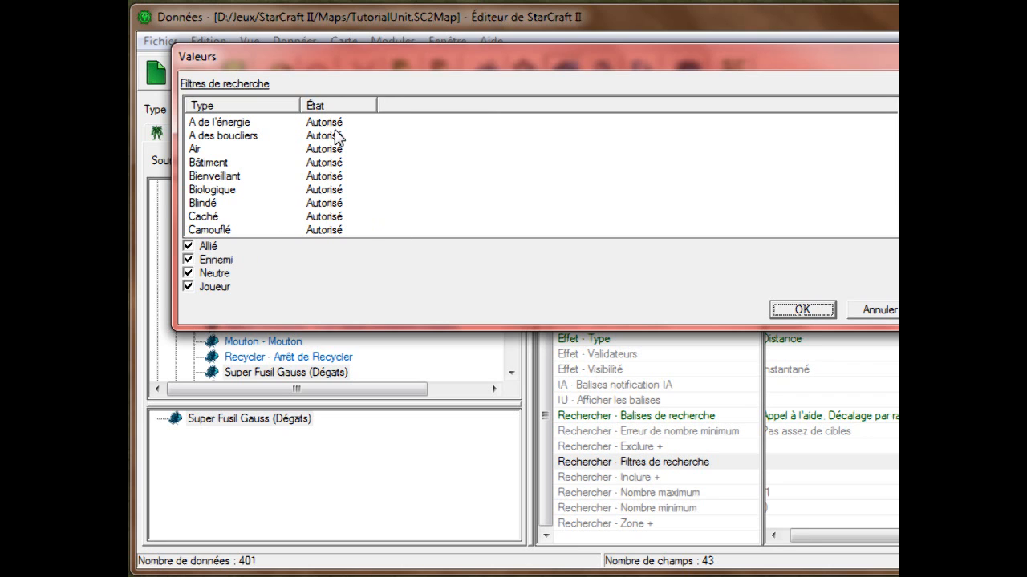
pyautogui.click(365, 150)
pyautogui.scroll(-1, 367, 168)
pyautogui.rightClick(360, 164)
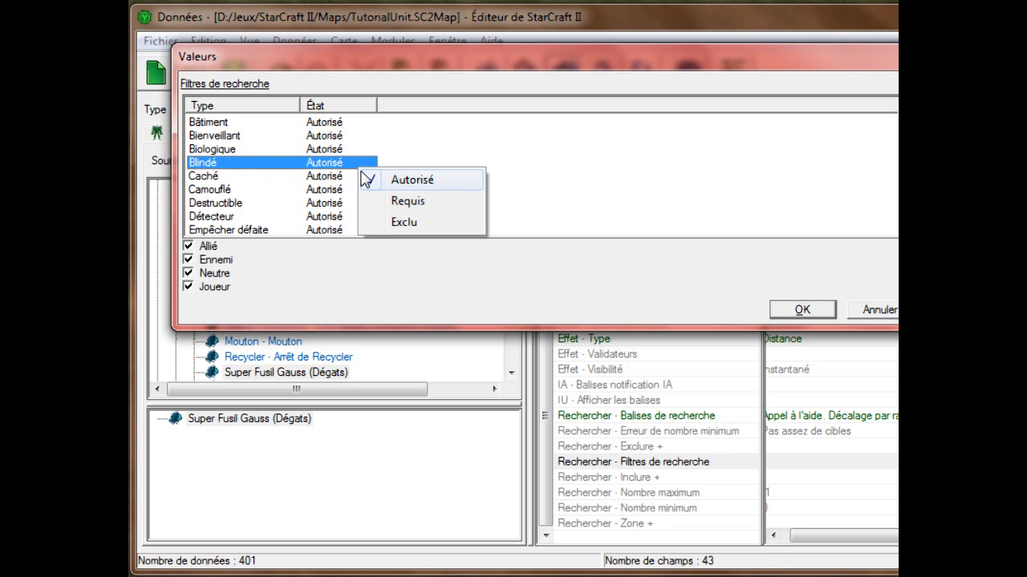
pyautogui.rightClick(356, 178)
pyautogui.click(384, 232)
pyautogui.scroll(-1, 356, 205)
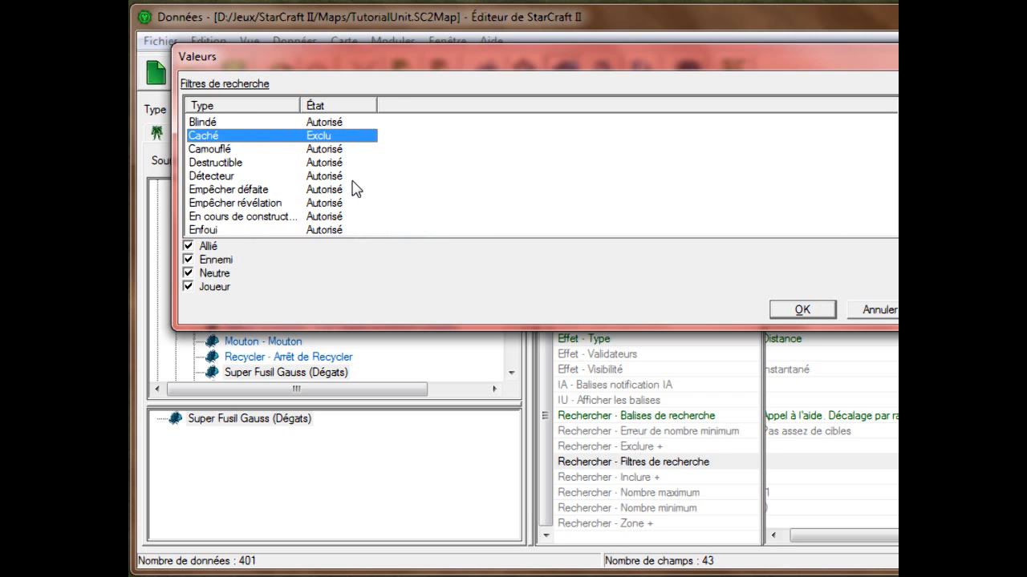
# Step: Set the Missile and Mort types to Exclu in the search filters
pyautogui.scroll(-2, 356, 188)
pyautogui.rightClick(350, 193)
pyautogui.click(374, 240)
pyautogui.scroll(-2, 359, 189)
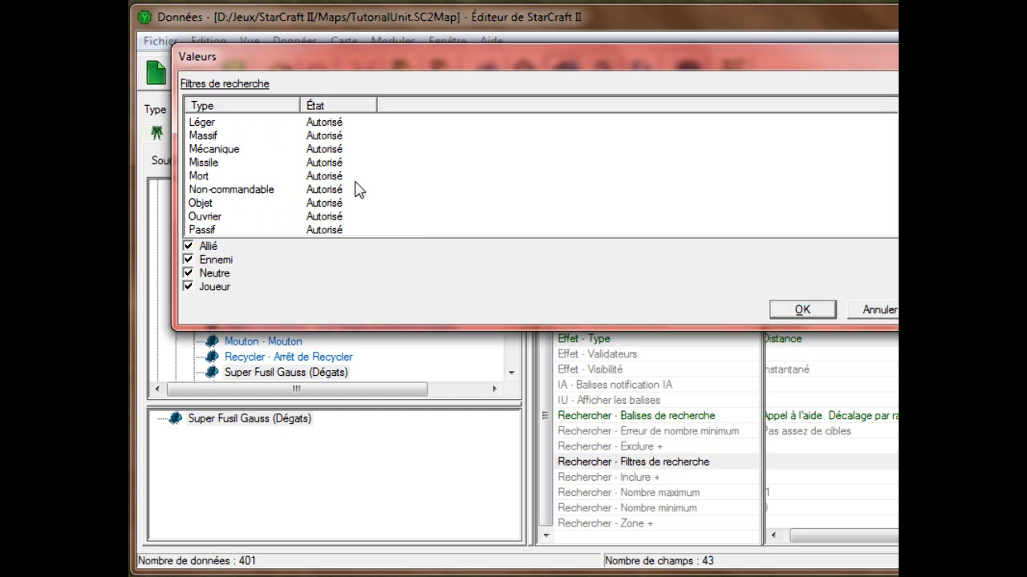
pyautogui.rightClick(361, 162)
pyautogui.click(374, 212)
pyautogui.rightClick(371, 177)
pyautogui.click(396, 232)
pyautogui.scroll(-3, 390, 225)
# Step: Set the Stase type to Exclu, leave Visible as Autorisé, review the filter list and apply it
pyautogui.rightClick(363, 215)
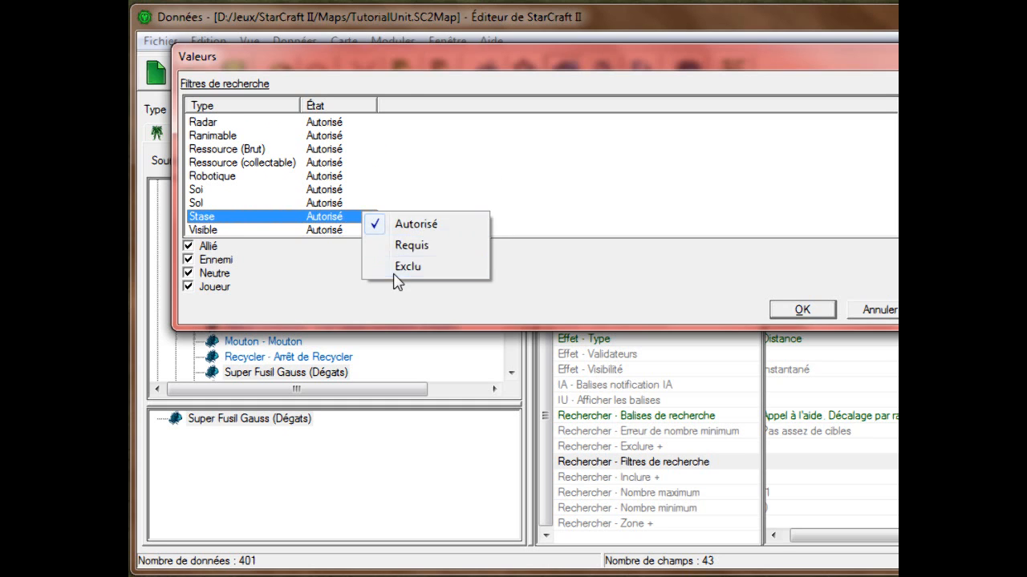
pyautogui.click(398, 267)
pyautogui.rightClick(365, 231)
pyautogui.click(343, 279)
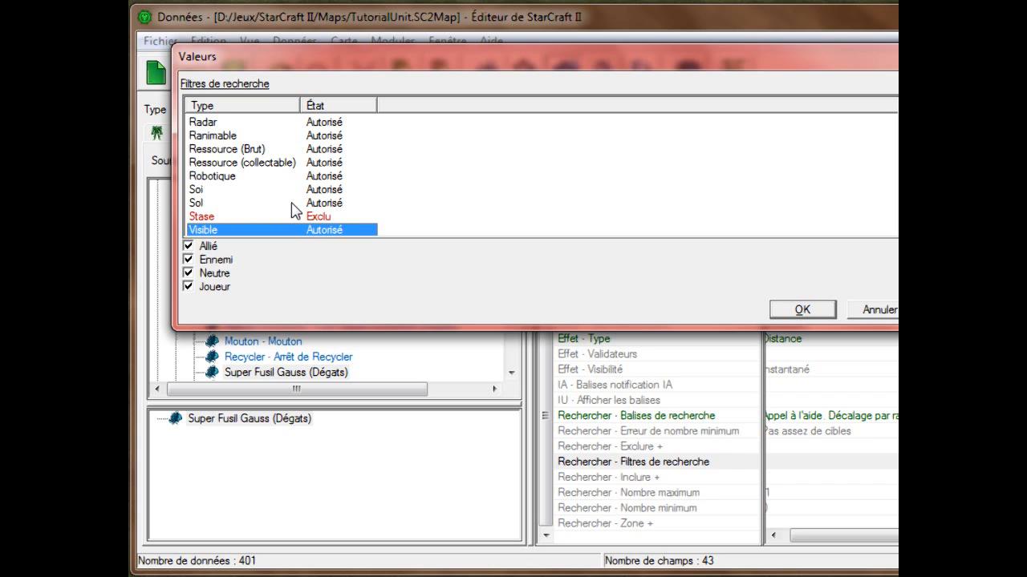
pyautogui.scroll(4, 340, 202)
pyautogui.scroll(5, 293, 202)
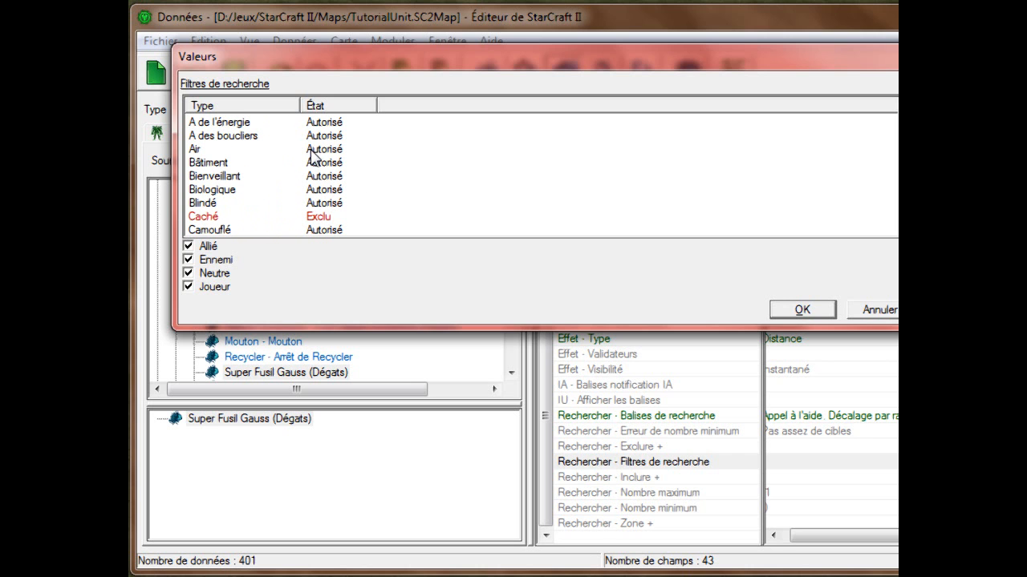
pyautogui.click(783, 313)
pyautogui.click(247, 76)
pyautogui.click(819, 474)
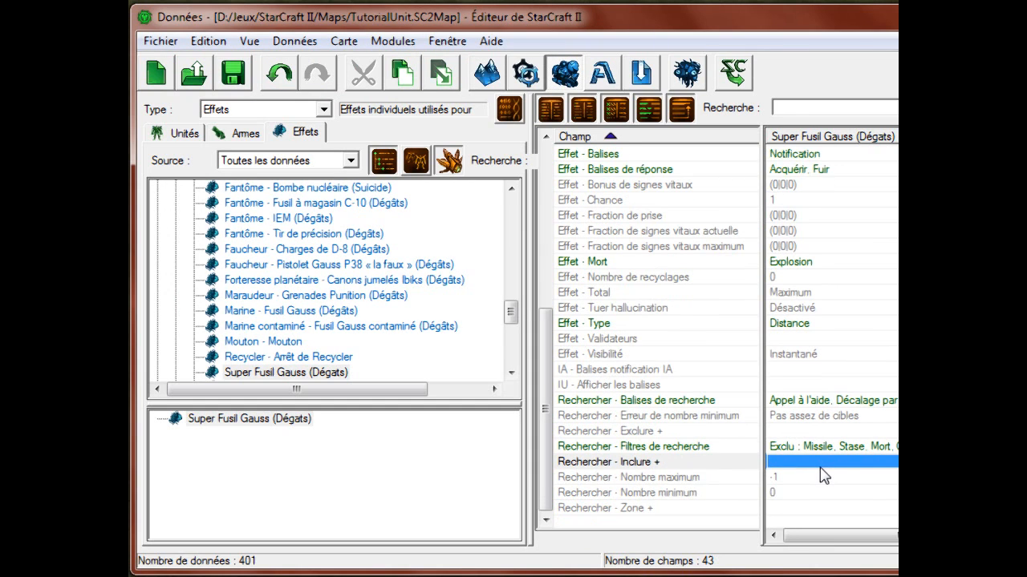
# Step: Add a value entry to the Rechercher - Zone + field of the Super Fusil Gauss damage effect
pyautogui.click(823, 476)
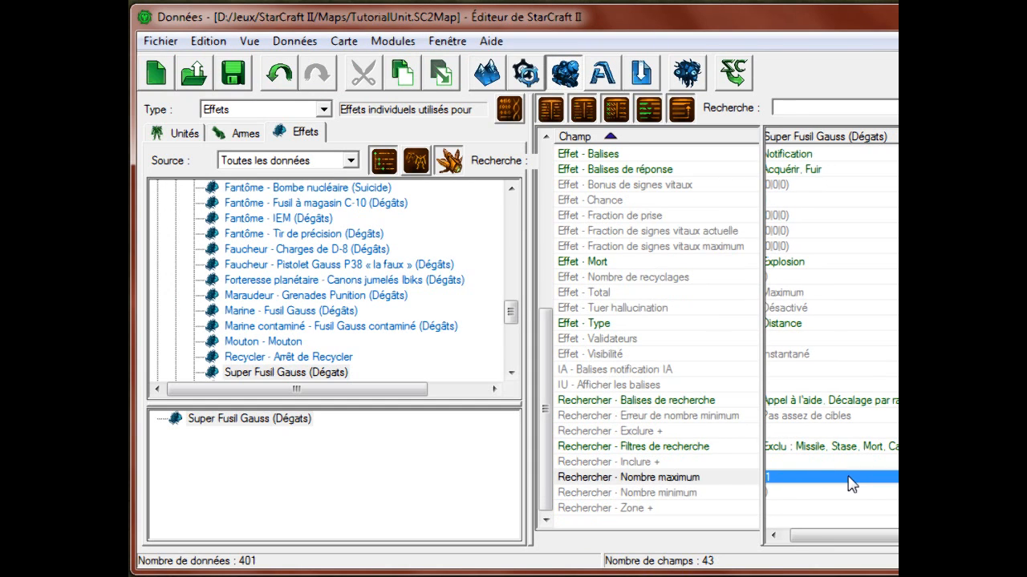
pyautogui.moveTo(764, 481); pyautogui.dragTo(752, 481)
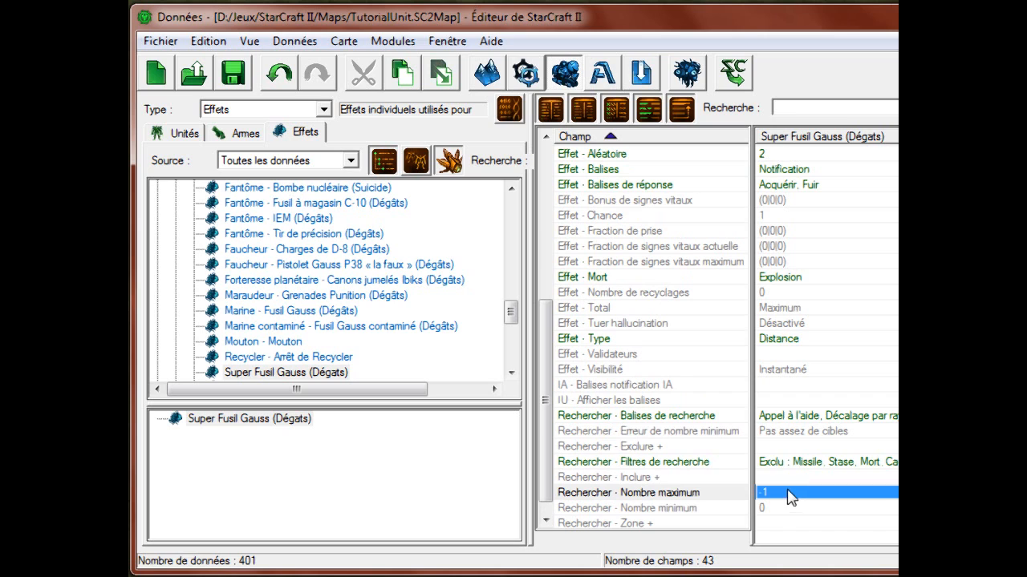
pyautogui.click(791, 463)
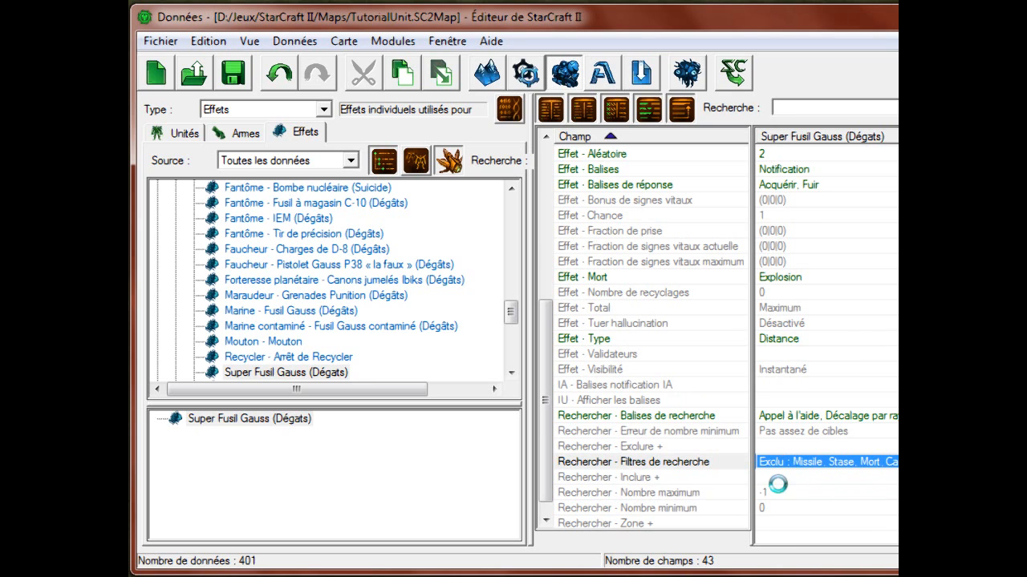
pyautogui.click(779, 492)
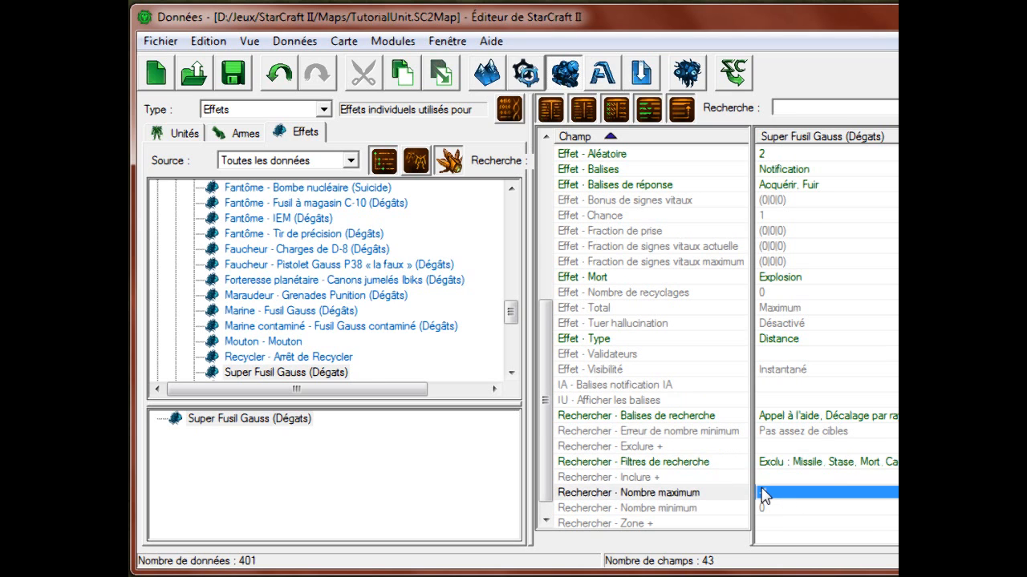
pyautogui.press('Down')
pyautogui.press('Down')
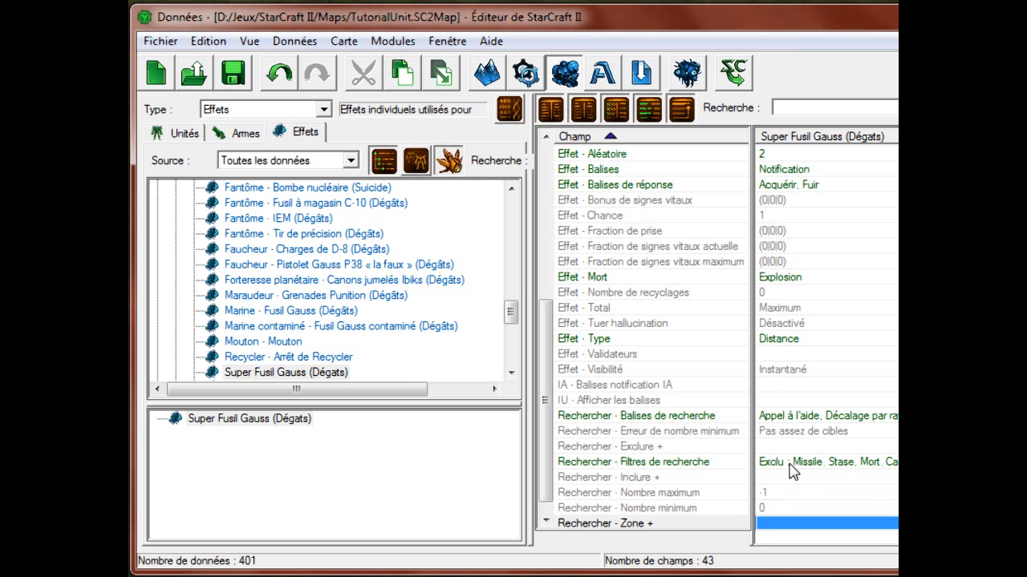
pyautogui.doubleClick(791, 525)
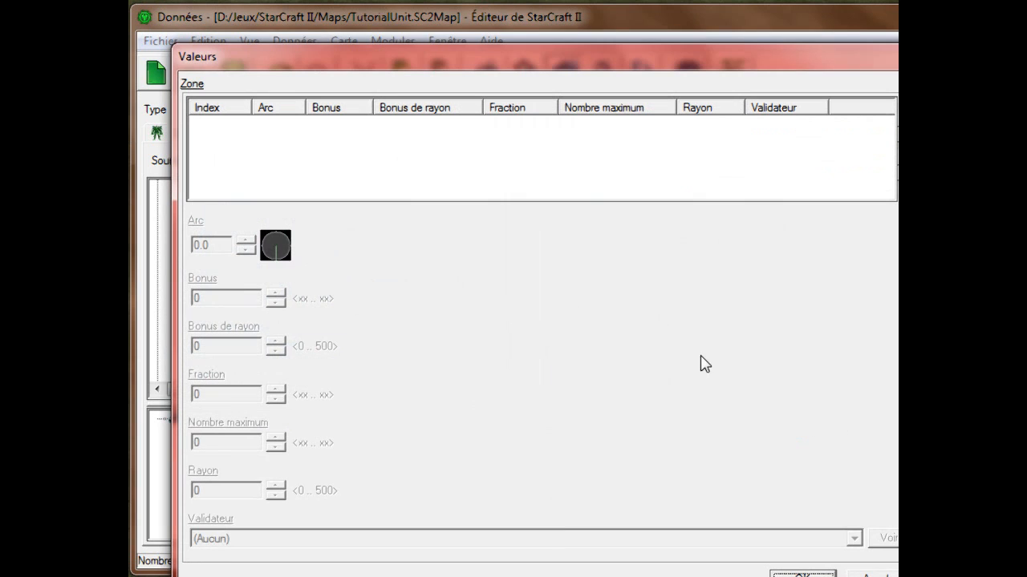
pyautogui.rightClick(321, 146)
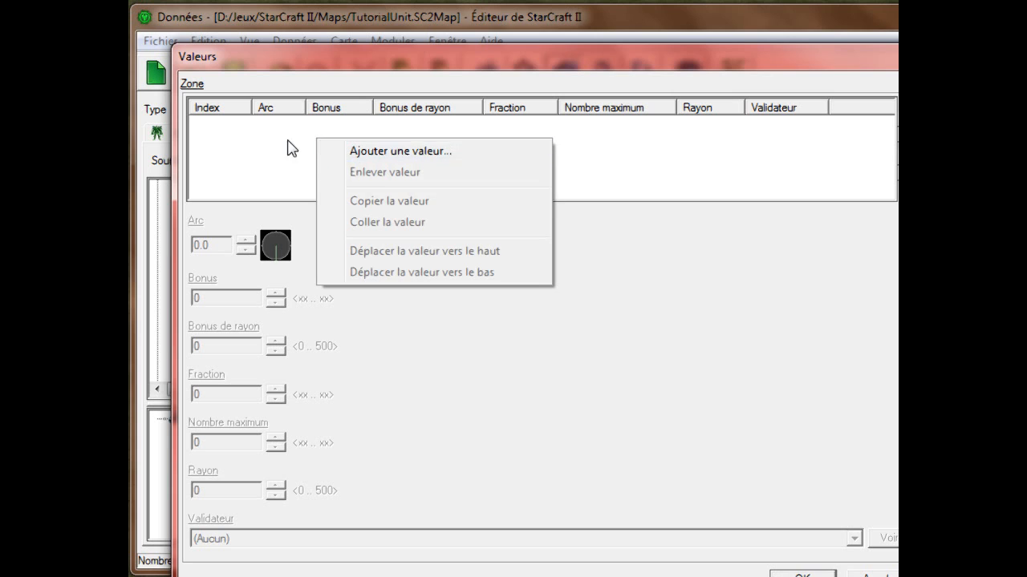
pyautogui.click(292, 56)
pyautogui.moveTo(292, 56); pyautogui.dragTo(299, 34)
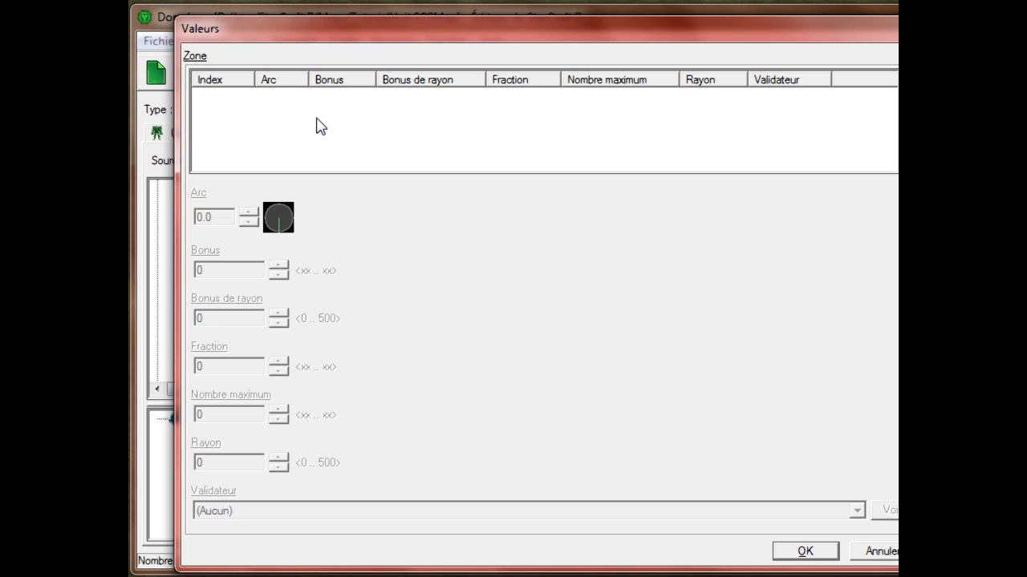
pyautogui.click(910, 80)
# Step: Set the zone entry's Fraction to 1, keeping Arc at 360 and Nombre maximum at -1
pyautogui.moveTo(218, 217); pyautogui.dragTo(159, 217)
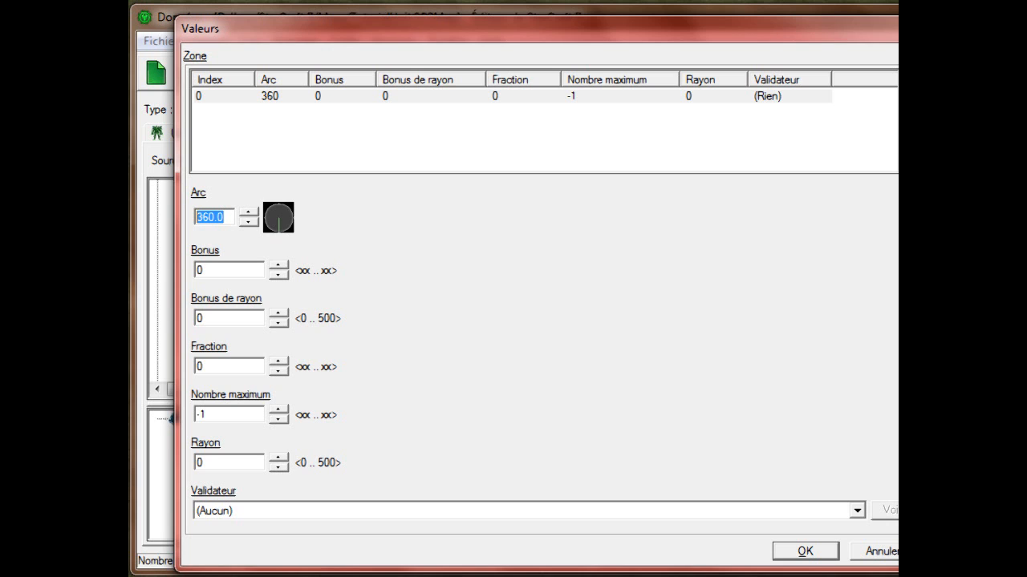
pyautogui.press('Tab')
pyautogui.click(229, 319)
pyautogui.click(238, 464)
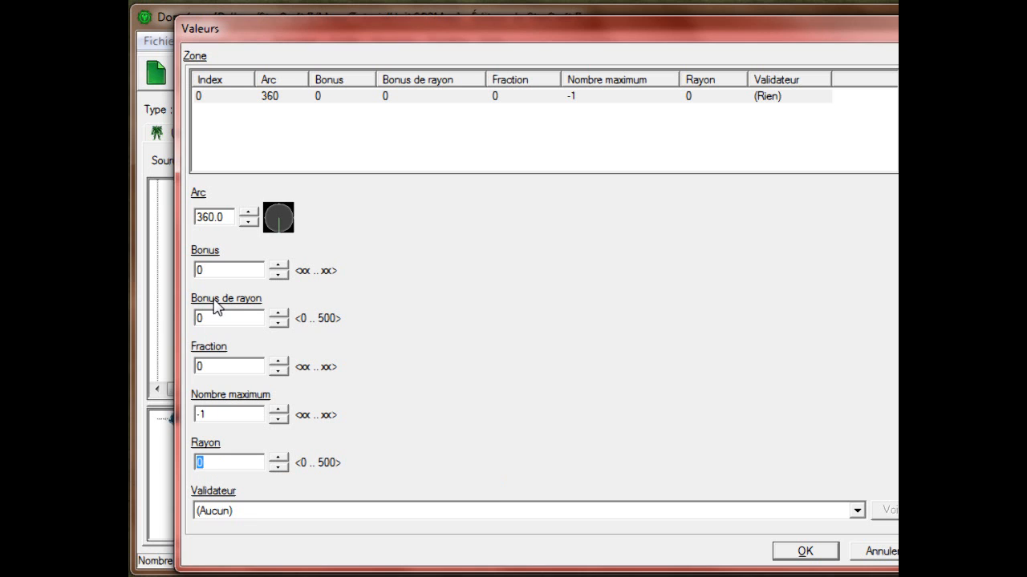
pyautogui.click(216, 368)
pyautogui.write('1')
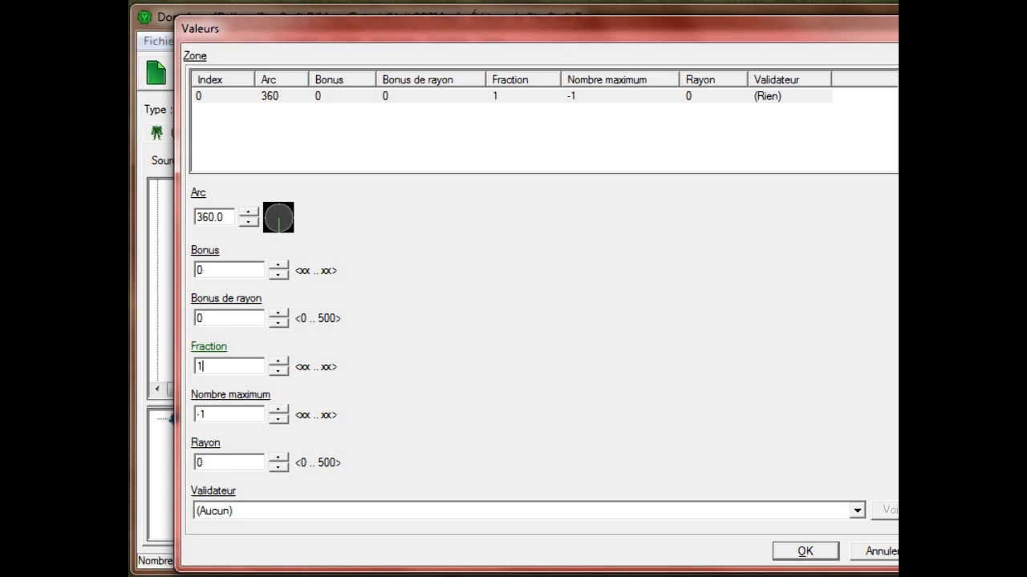
pyautogui.moveTo(215, 414); pyautogui.dragTo(165, 415)
pyautogui.moveTo(552, 35); pyautogui.dragTo(268, 21)
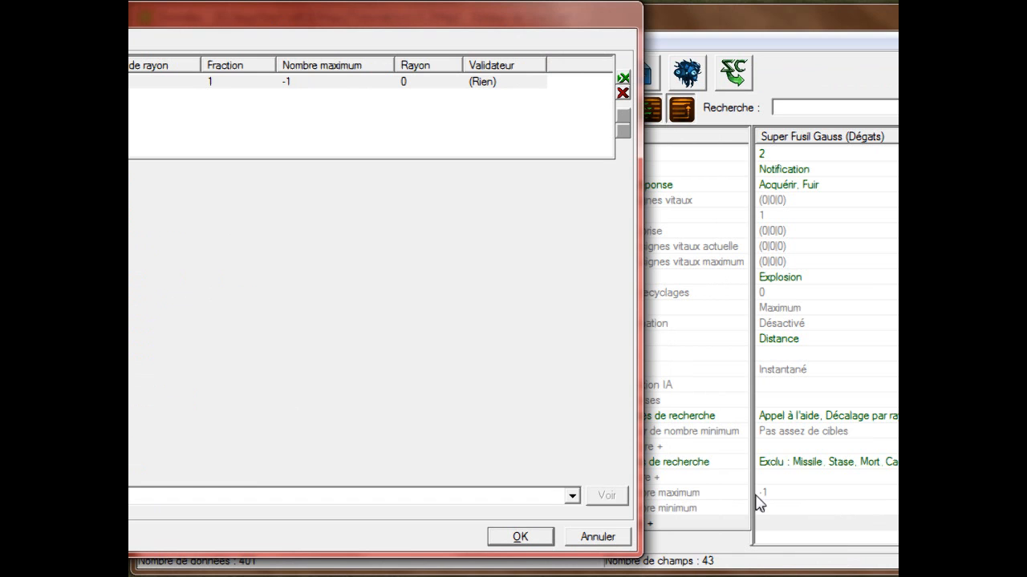
pyautogui.moveTo(463, 24); pyautogui.dragTo(720, 32)
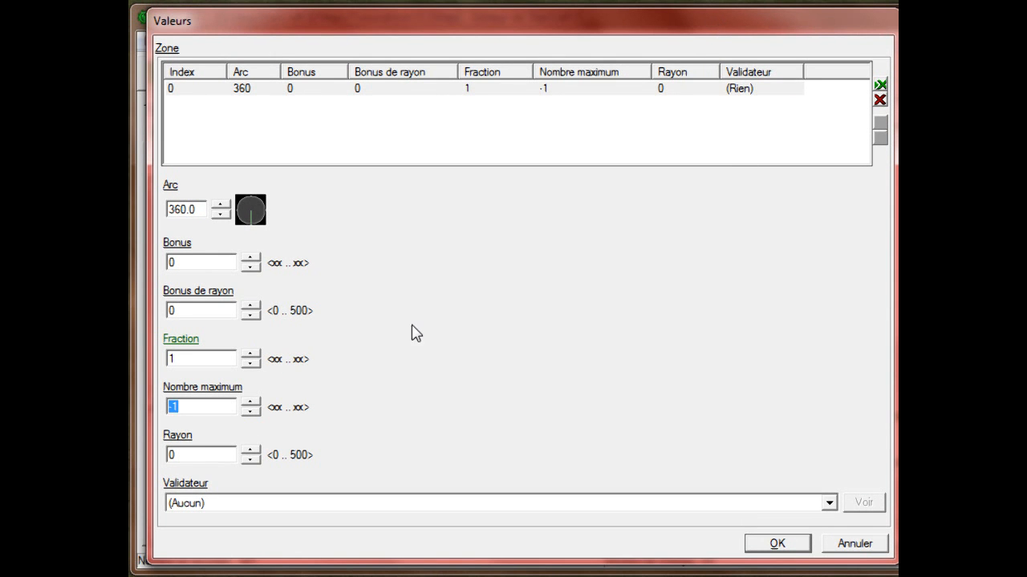
pyautogui.press('Tab')
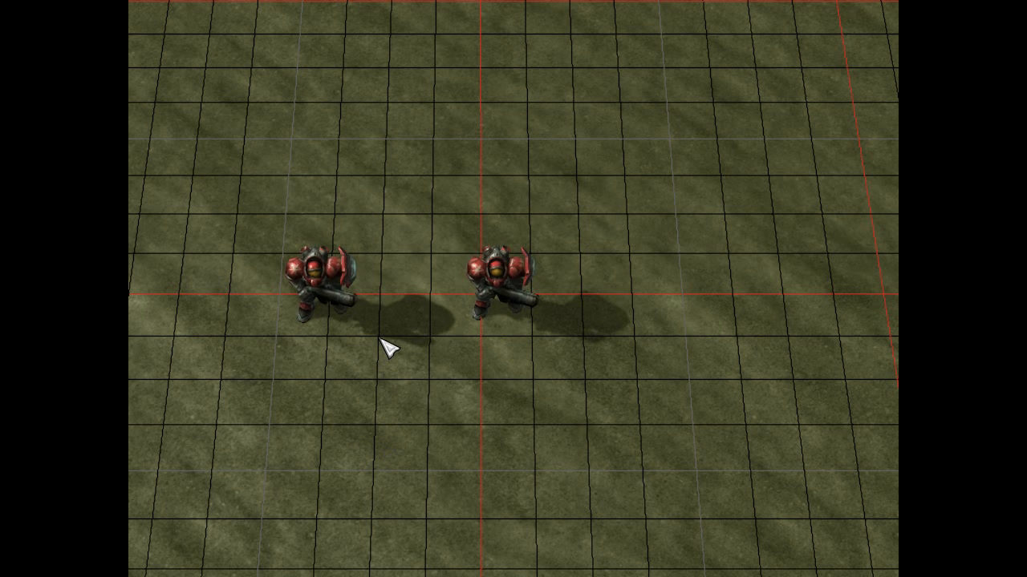
# Step: On the map terrain, move the second marine about five grid squares from the first and outline grid squares to illustrate the zone radius
pyautogui.moveTo(385, 346); pyautogui.dragTo(427, 378)
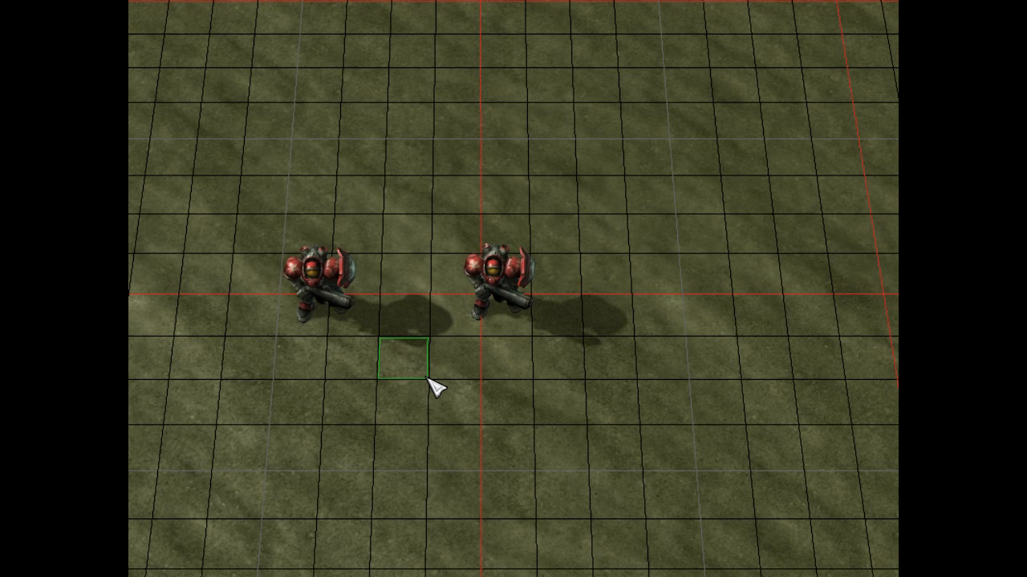
pyautogui.moveTo(428, 379); pyautogui.dragTo(578, 337)
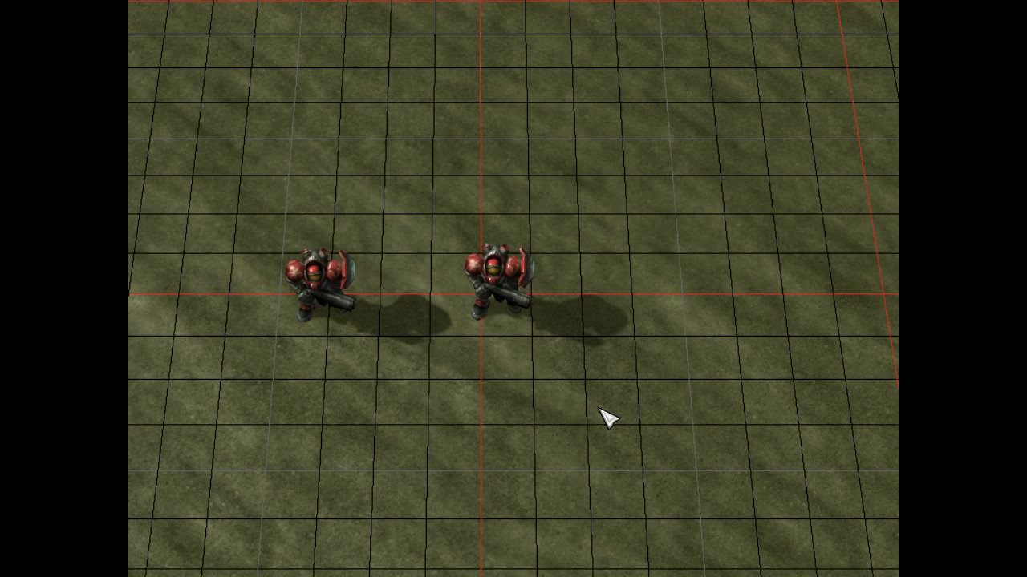
pyautogui.click(501, 293)
pyautogui.moveTo(487, 285); pyautogui.dragTo(472, 288)
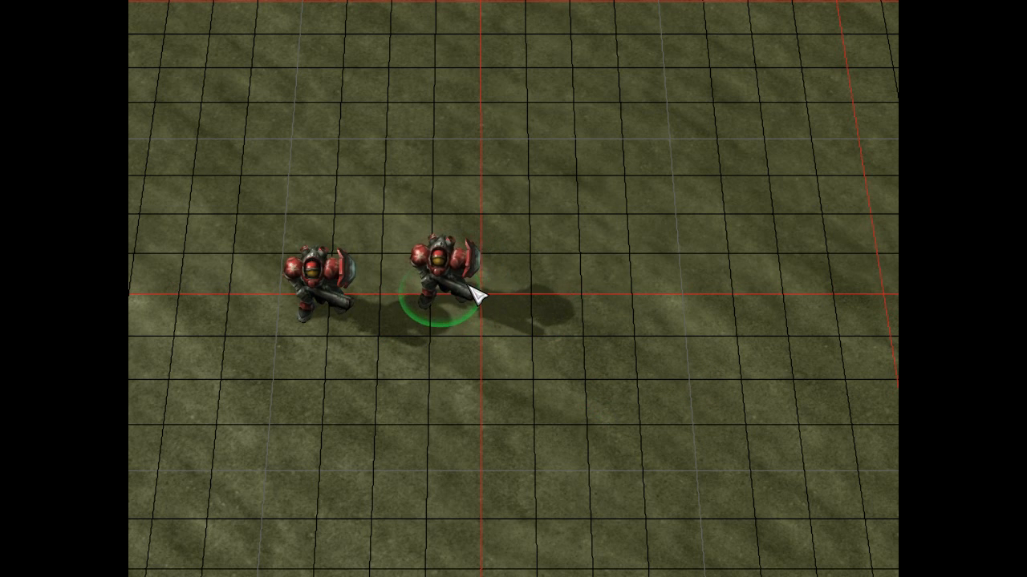
pyautogui.moveTo(659, 297); pyautogui.dragTo(545, 349, button='right')
pyautogui.keyDown('ctrl'); pyautogui.click(730, 372); pyautogui.keyUp('ctrl')
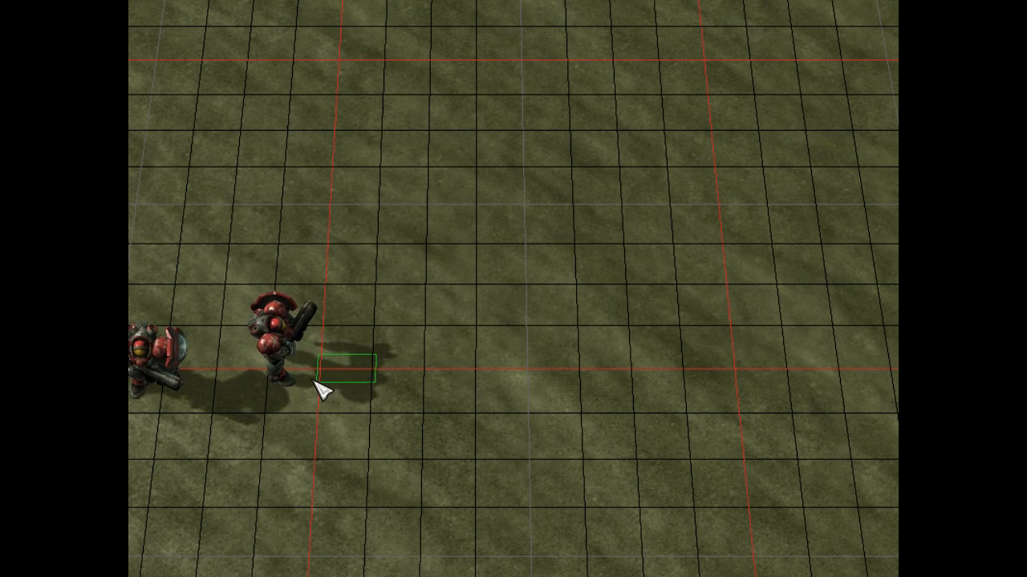
pyautogui.moveTo(330, 355); pyautogui.dragTo(308, 373)
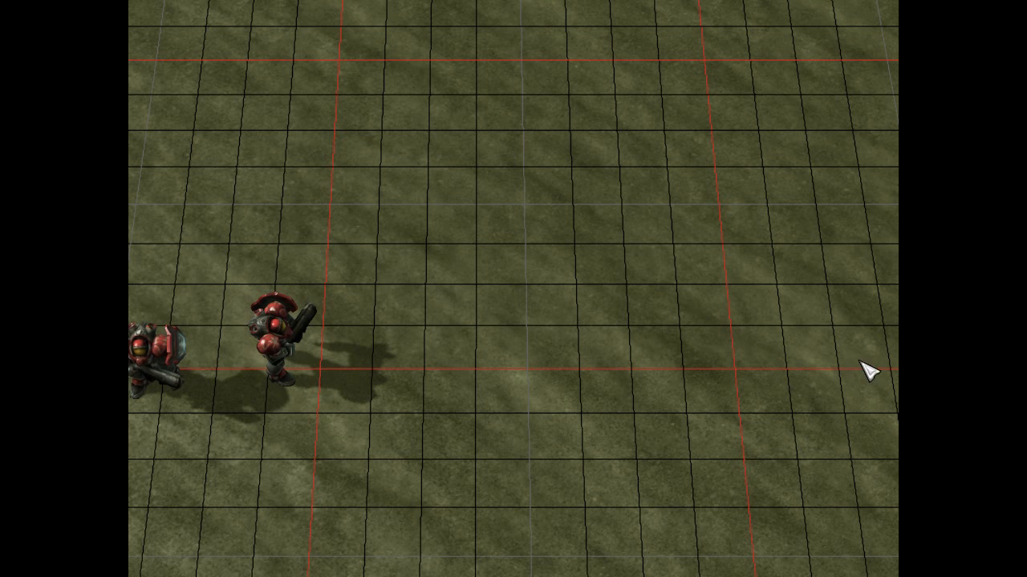
pyautogui.moveTo(862, 363); pyautogui.dragTo(839, 375)
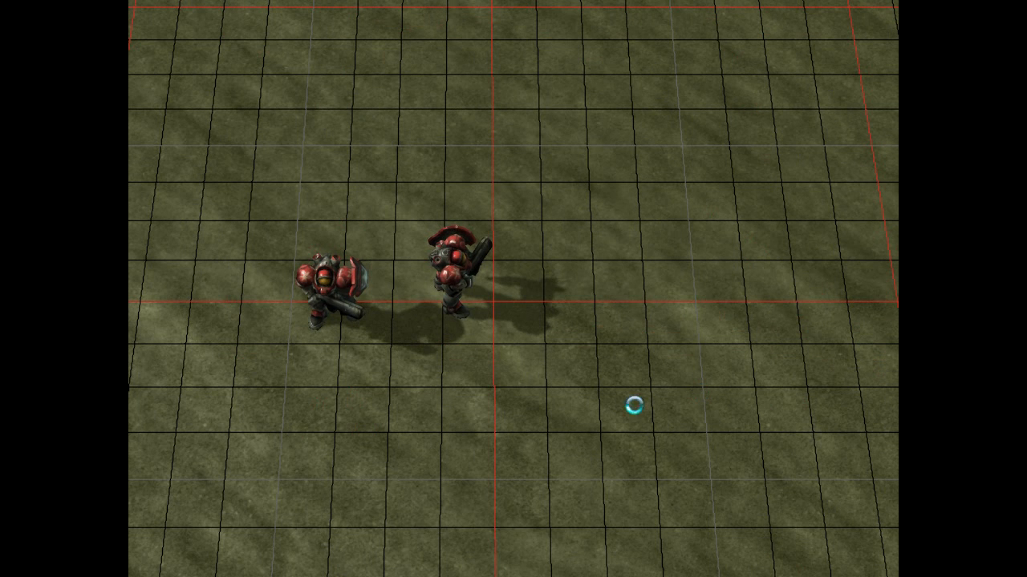
pyautogui.moveTo(468, 291); pyautogui.dragTo(593, 294)
pyautogui.click(442, 497)
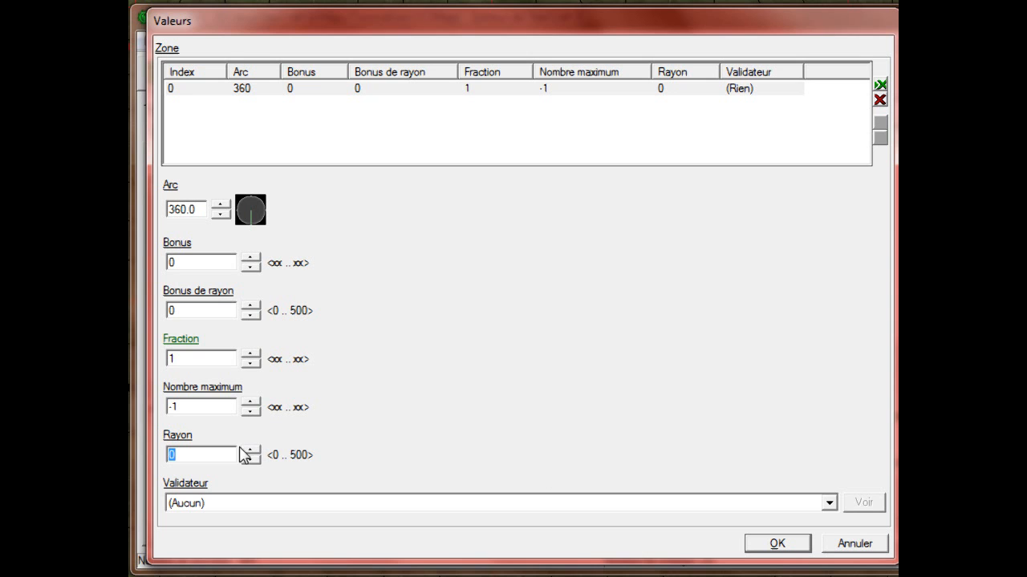
pyautogui.click(213, 454)
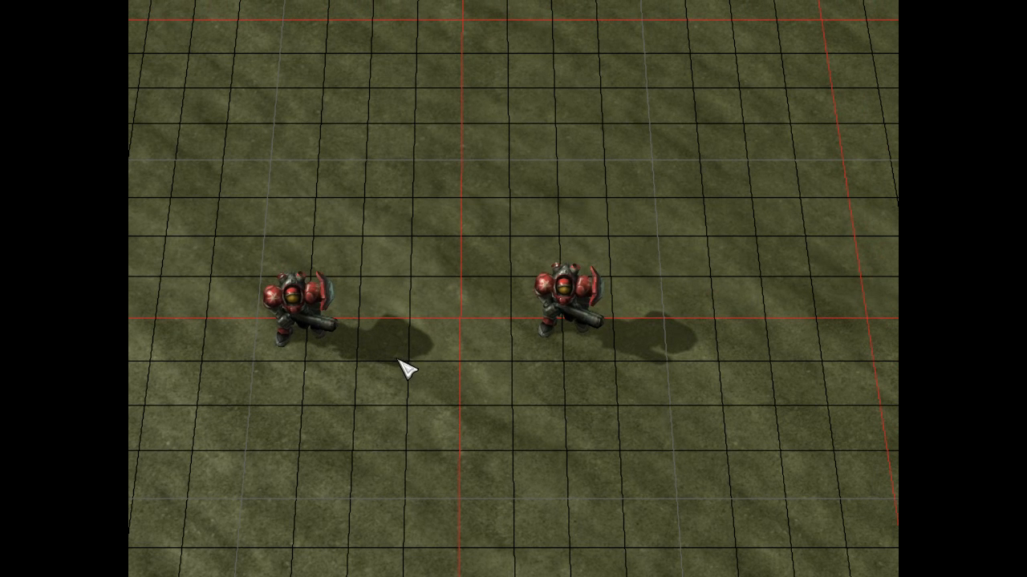
pyautogui.moveTo(407, 407); pyautogui.dragTo(522, 413)
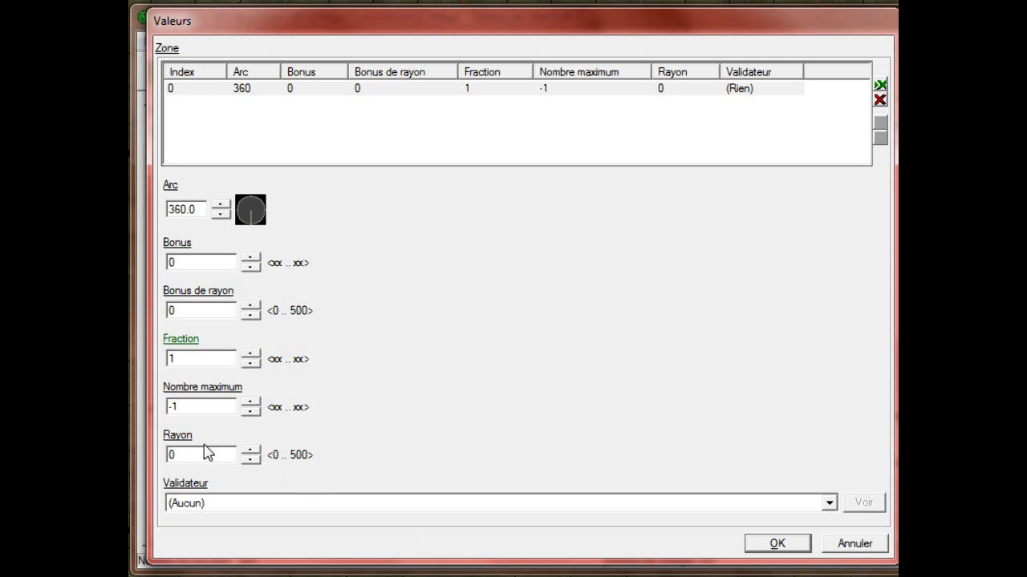
# Step: Set the zone's Rayon to 2 with Validateur left at (Aucun), apply the entry and save the map
pyautogui.doubleClick(204, 453)
pyautogui.write('2')
pyautogui.click(339, 504)
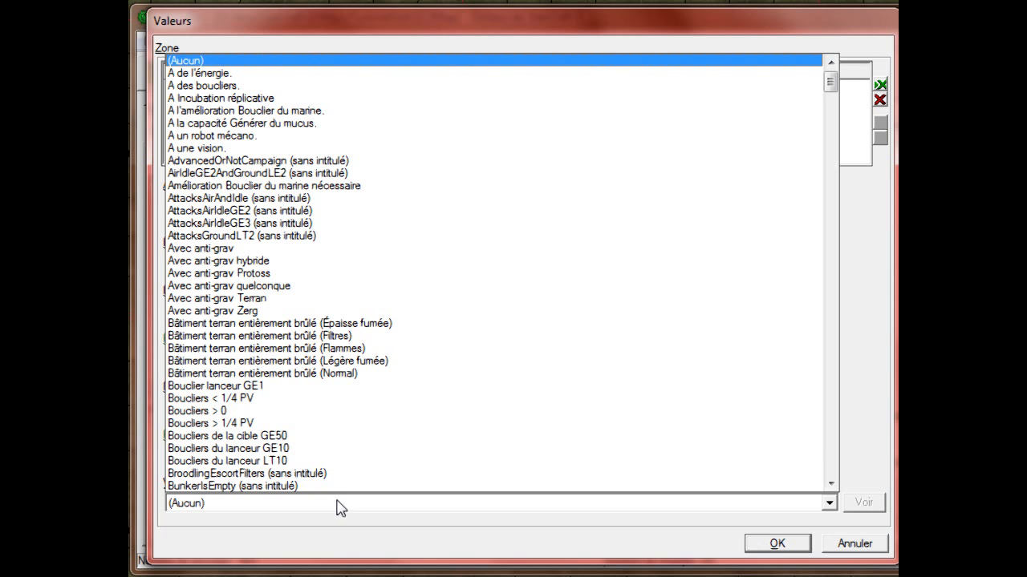
pyautogui.click(340, 503)
pyautogui.click(231, 455)
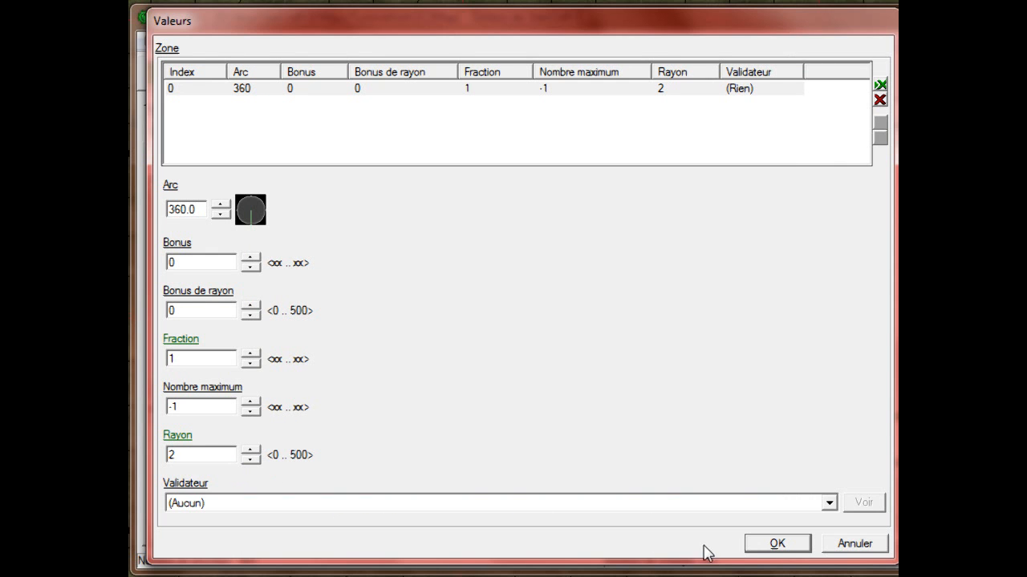
pyautogui.click(770, 546)
pyautogui.hotkey('ctrl', 's')
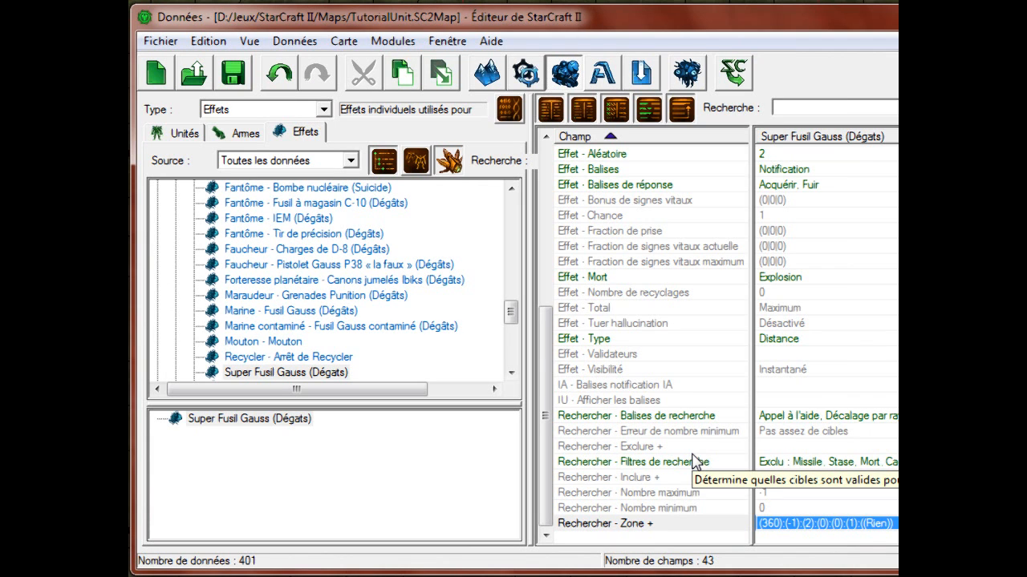
# Step: Go to the Super Marine unit's data and add a value entry to its Combat - Armes + field
pyautogui.scroll(6, 695, 462)
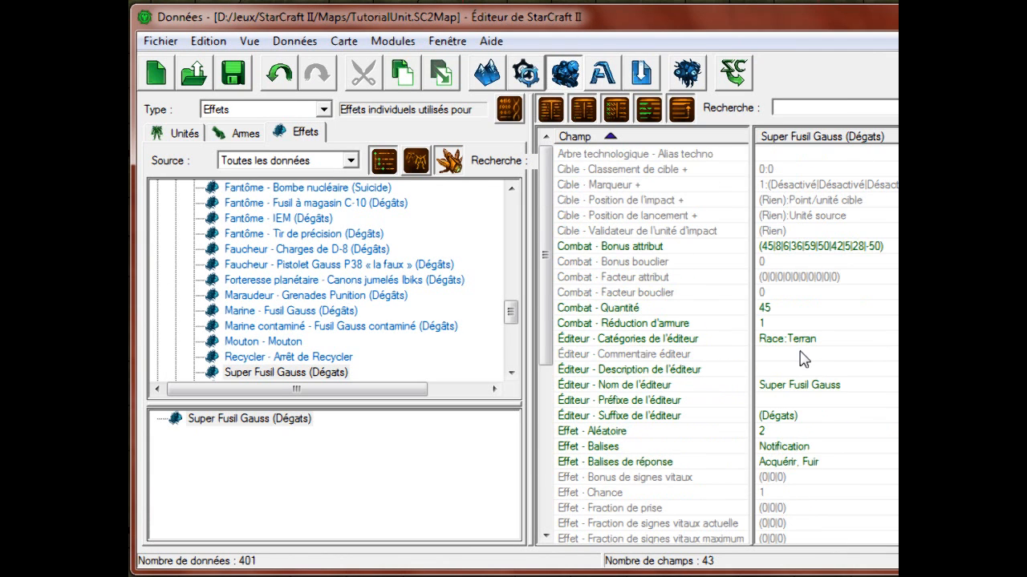
pyautogui.scroll(-3, 805, 360)
pyautogui.scroll(3, 804, 360)
pyautogui.click(191, 133)
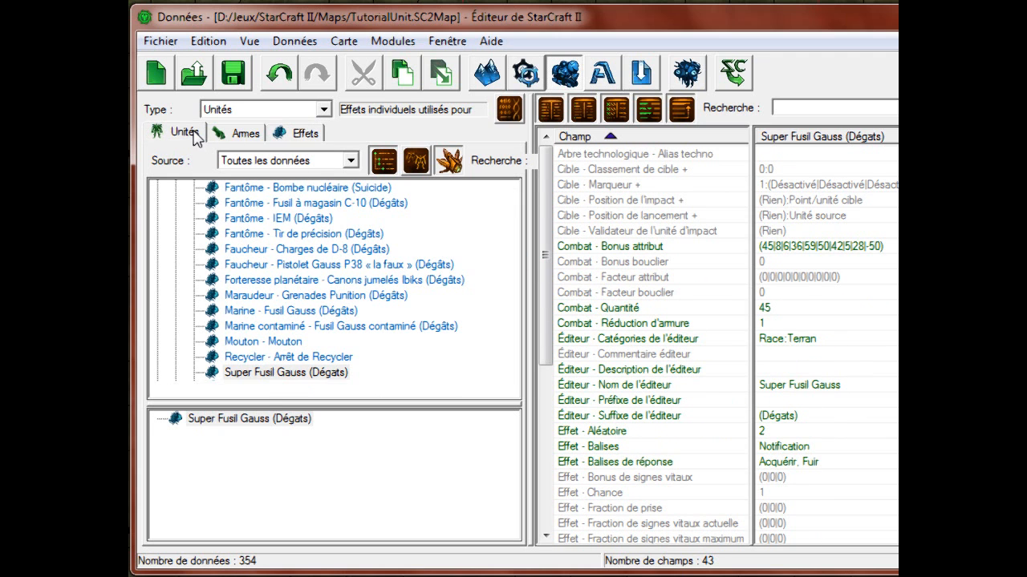
pyautogui.click(286, 388)
pyautogui.moveTo(831, 333); pyautogui.dragTo(837, 330)
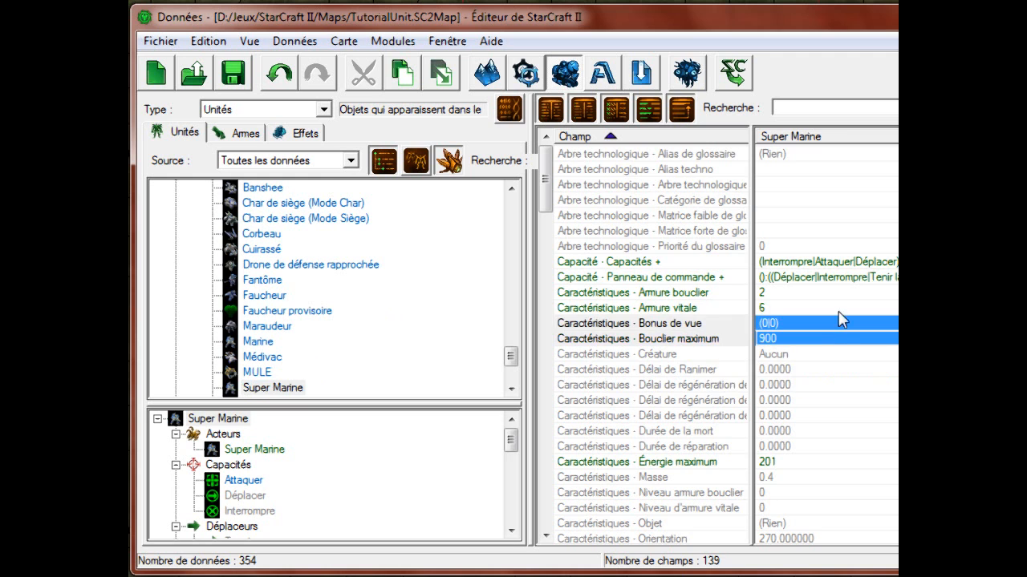
pyautogui.click(839, 306)
pyautogui.scroll(-4, 839, 303)
pyautogui.scroll(-6, 842, 309)
pyautogui.doubleClick(808, 340)
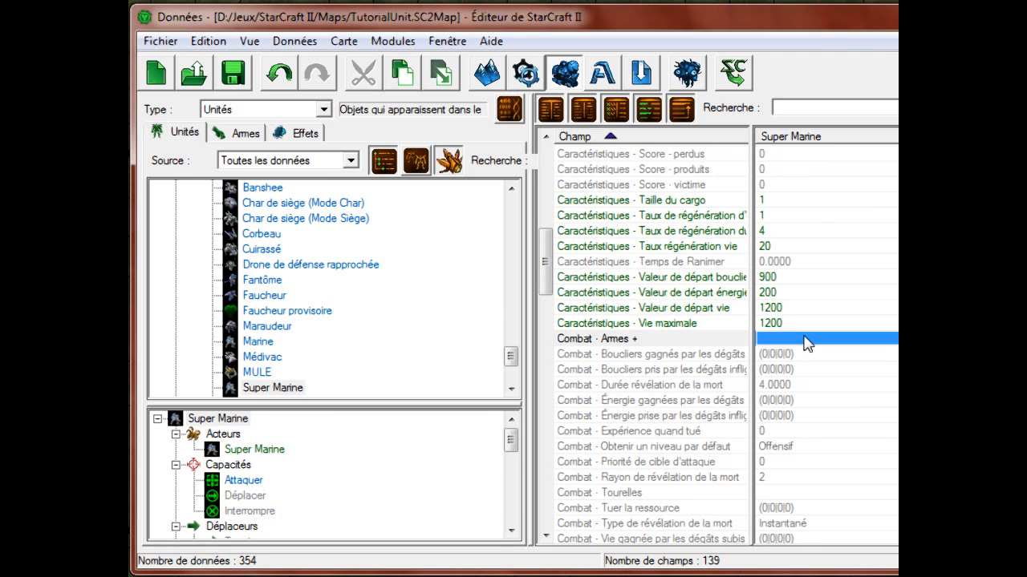
pyautogui.rightClick(322, 112)
pyautogui.click(341, 128)
# Step: Assign the weapon Super Marine - Super Fusil Gauss with Tourelle left at (Aucun), apply it and return to the map terrain
pyautogui.click(320, 205)
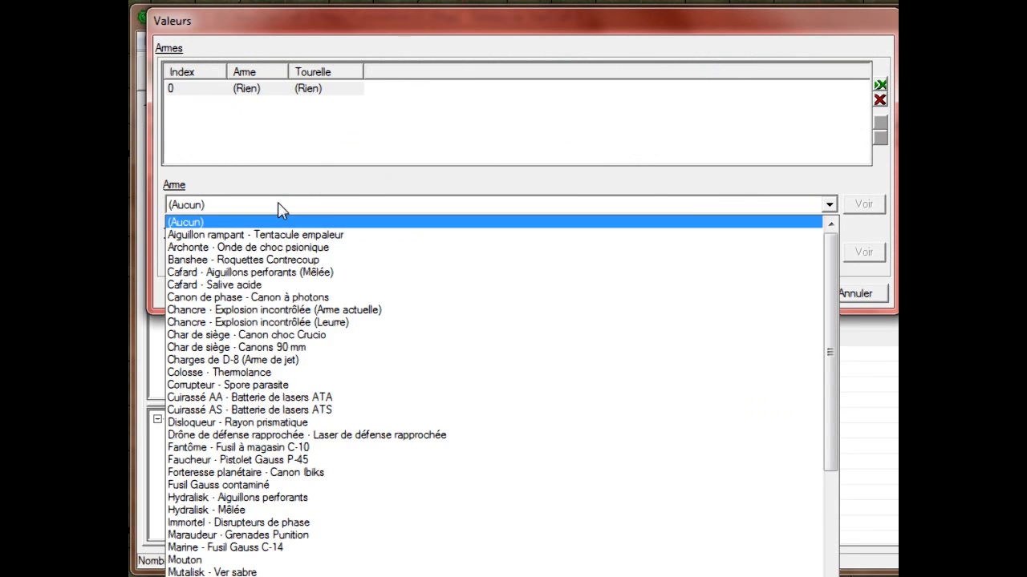
pyautogui.click(280, 207)
pyautogui.write('su')
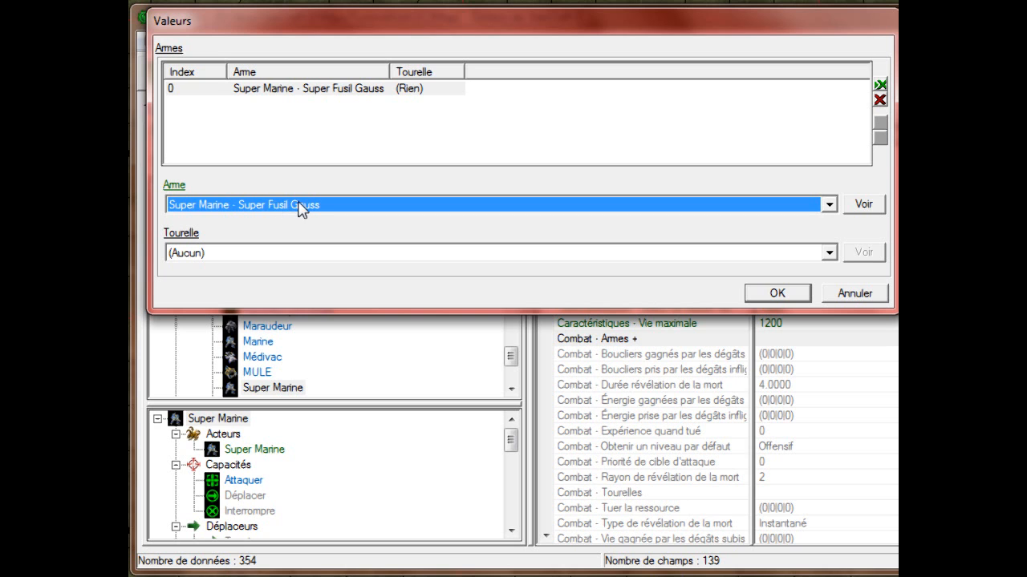
pyautogui.click(340, 254)
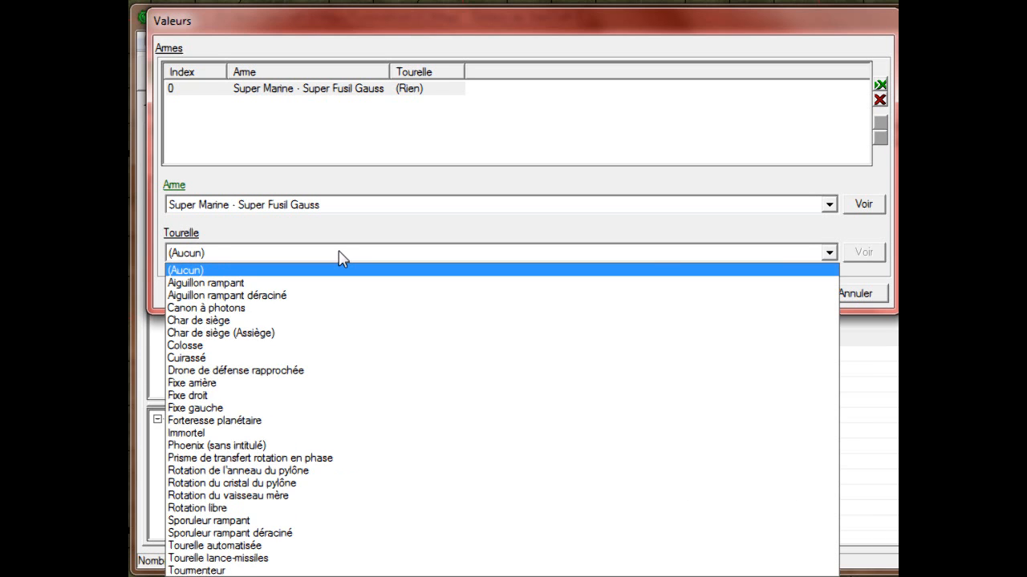
pyautogui.click(340, 254)
pyautogui.click(799, 292)
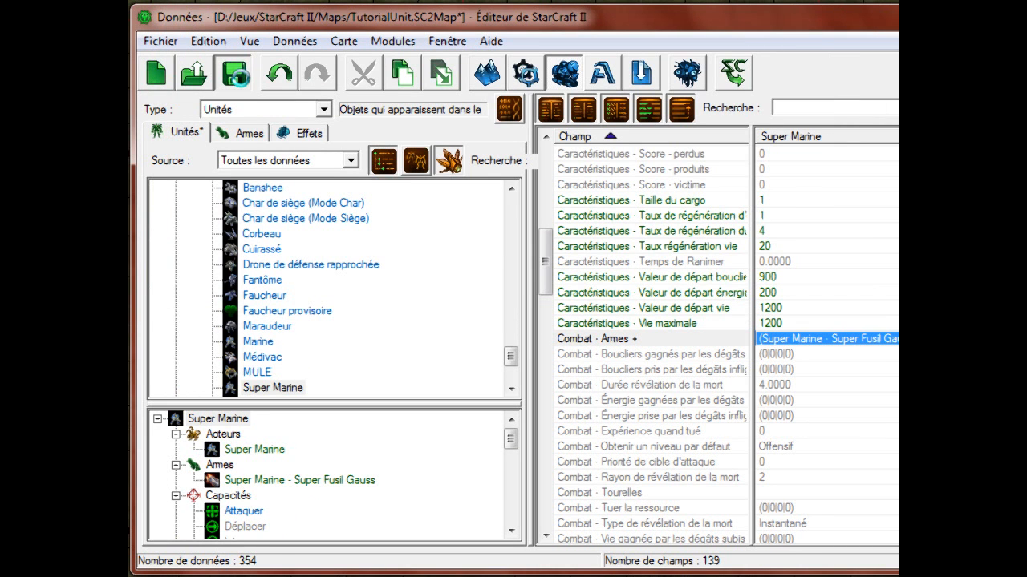
pyautogui.click(788, 280)
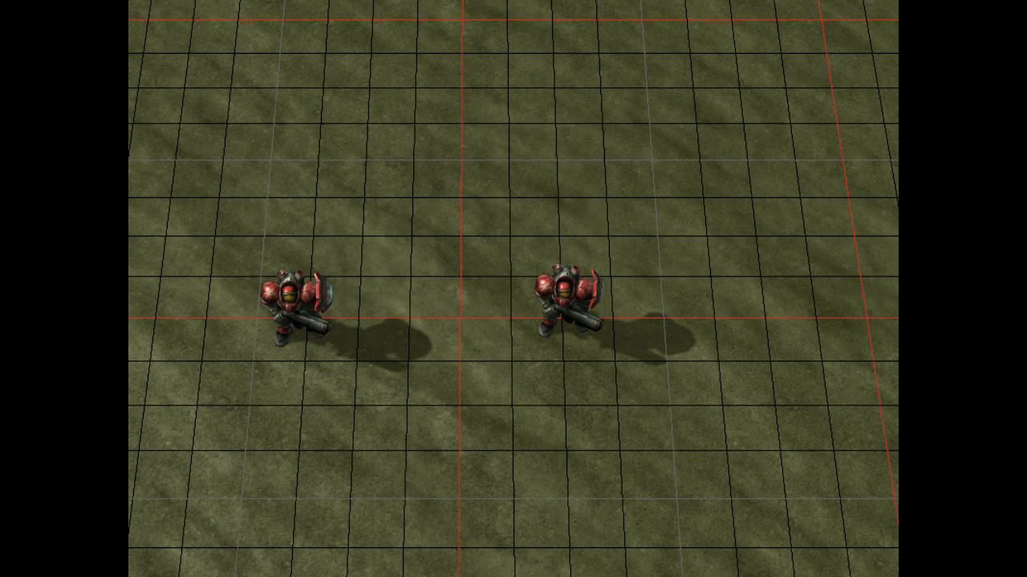
pyautogui.moveTo(191, 226); pyautogui.dragTo(248, 201, button='right')
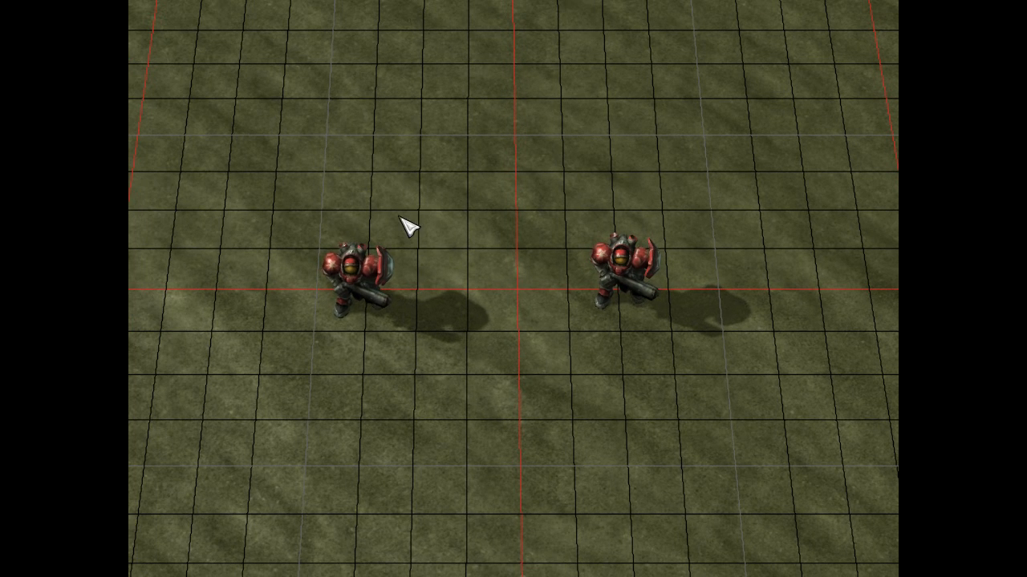